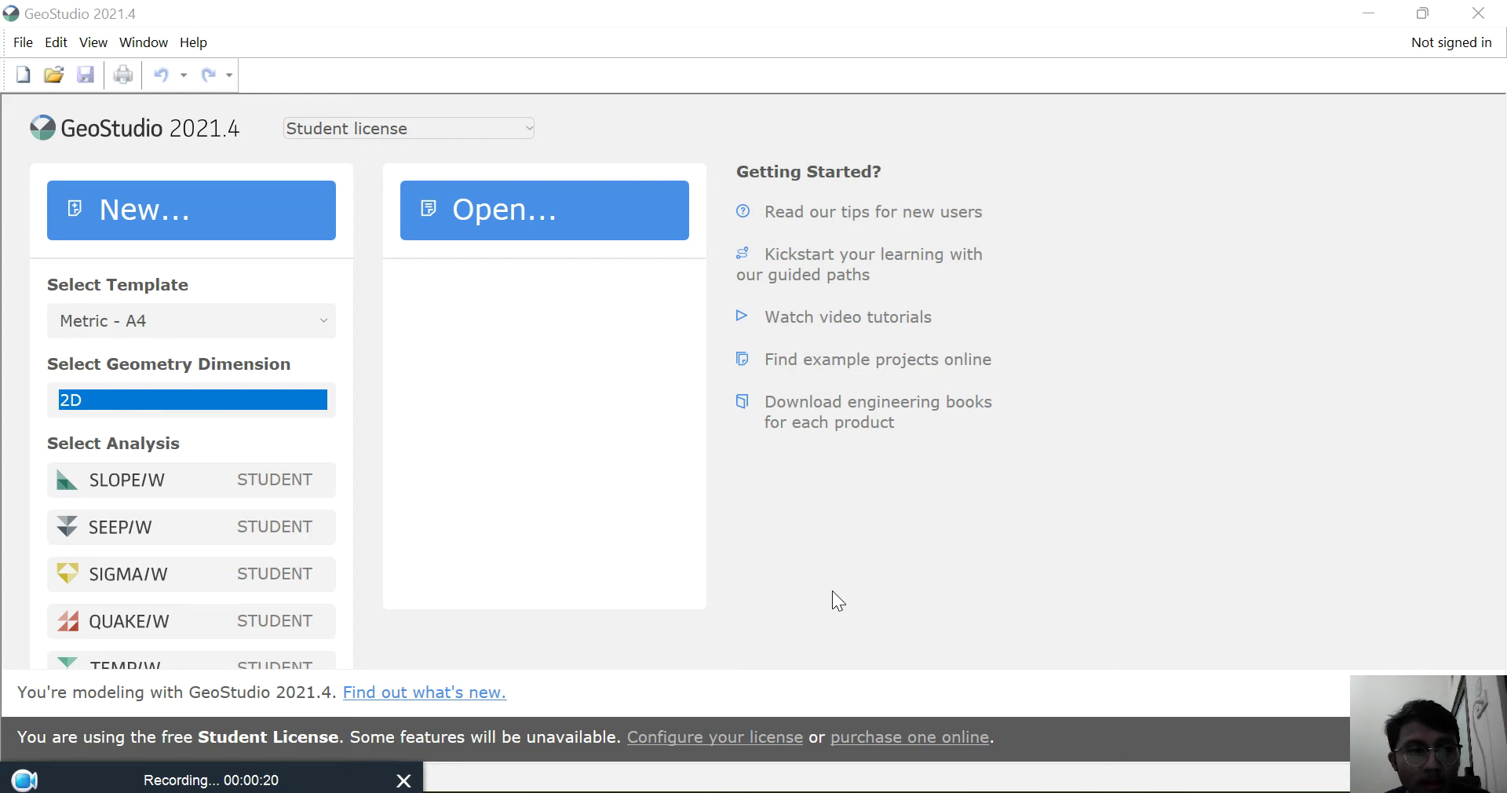
# Step: Create a new project from the Metric - A4 template
pyautogui.click(754, 538)
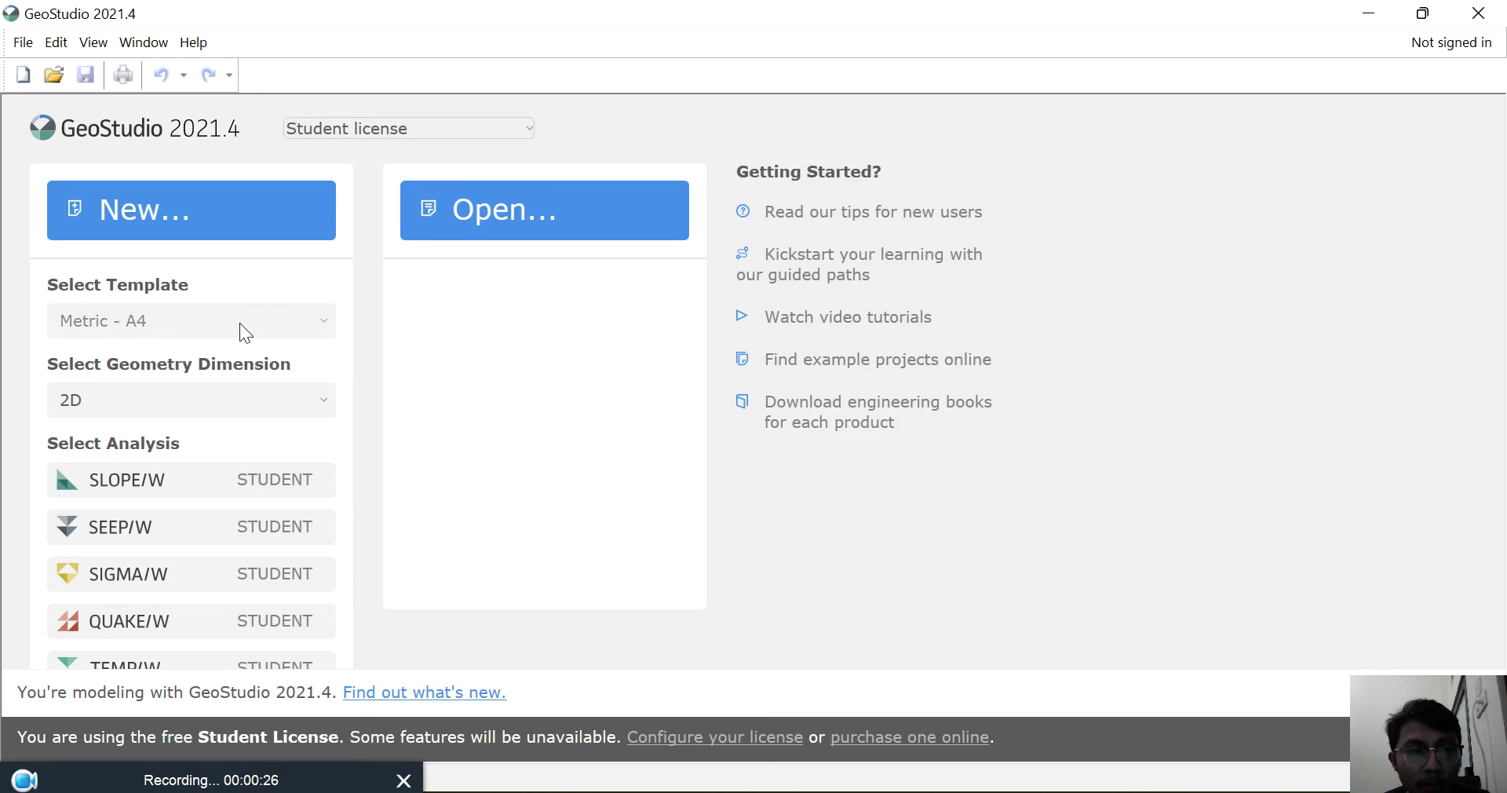
pyautogui.click(286, 332)
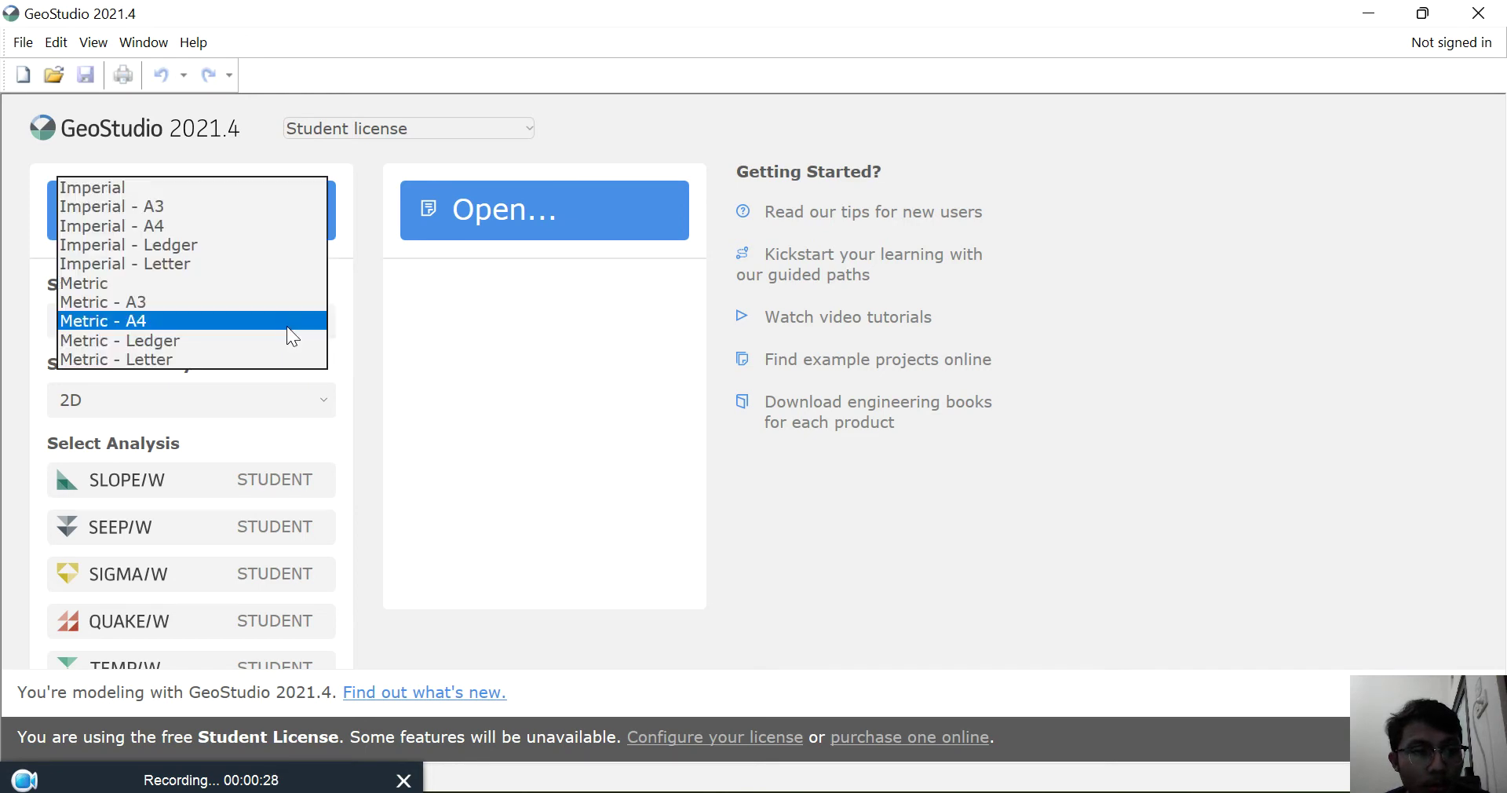
pyautogui.click(289, 325)
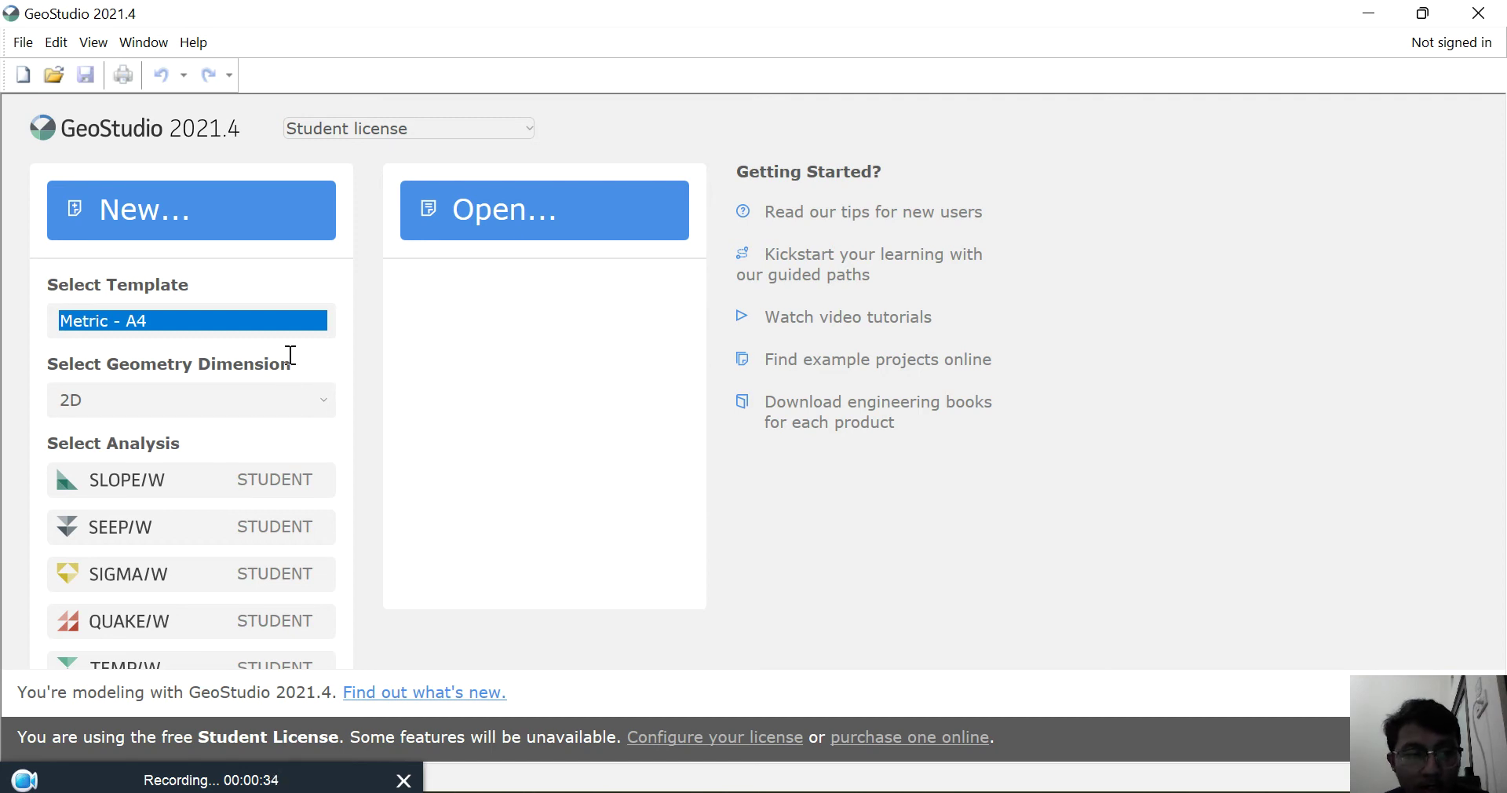
pyautogui.click(253, 226)
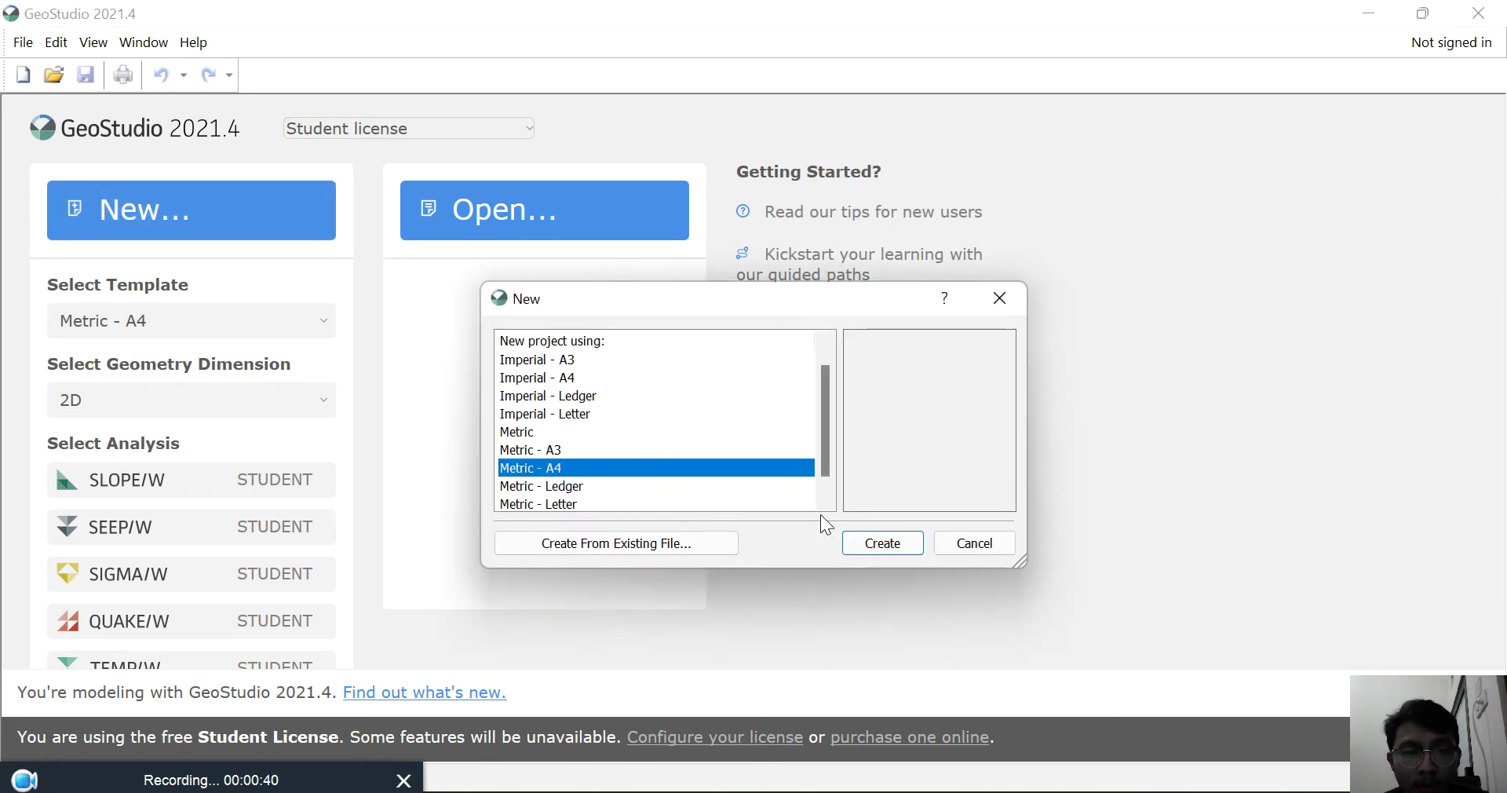
pyautogui.scroll(-1, 577, 471)
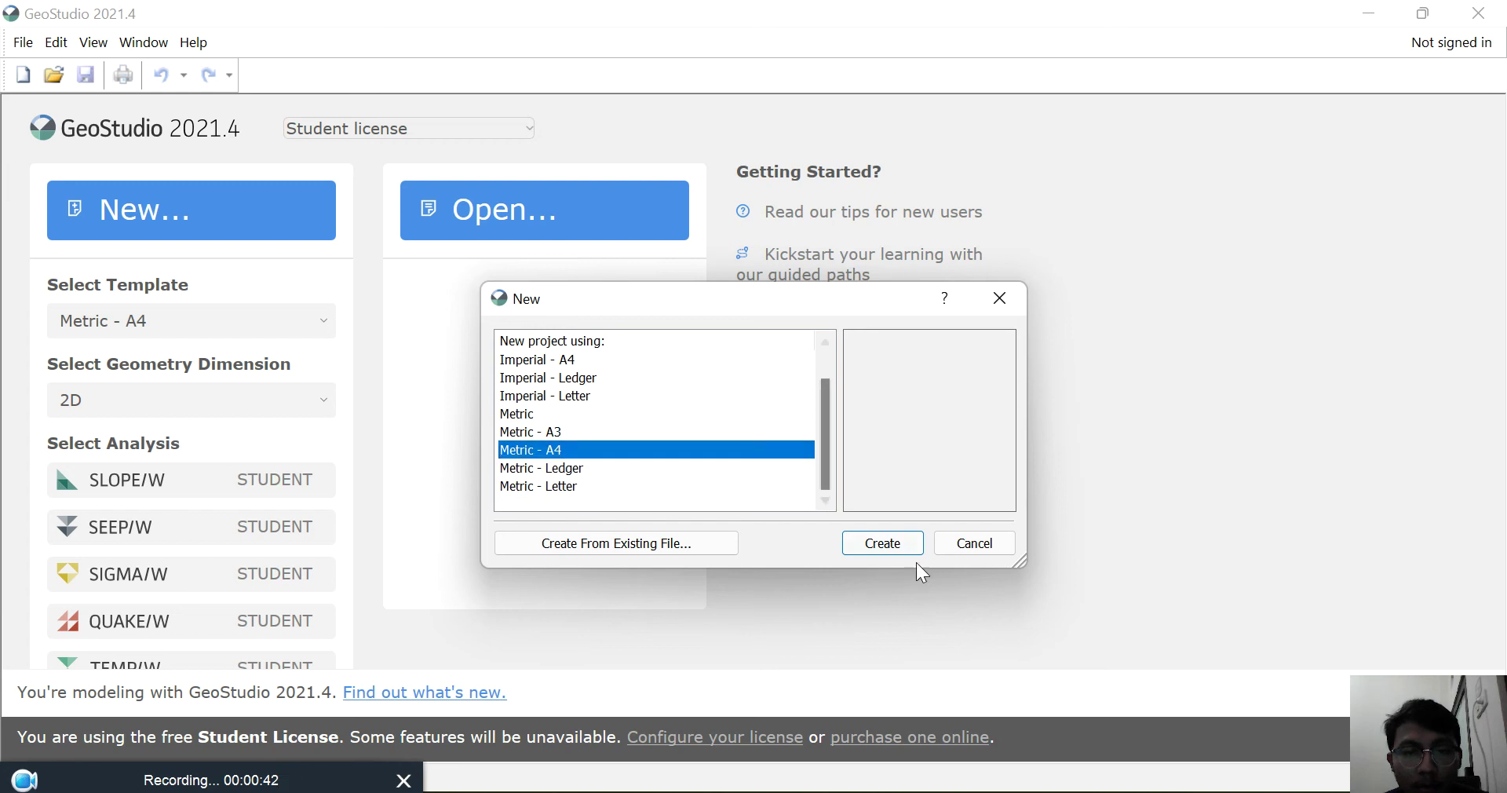
pyautogui.click(899, 542)
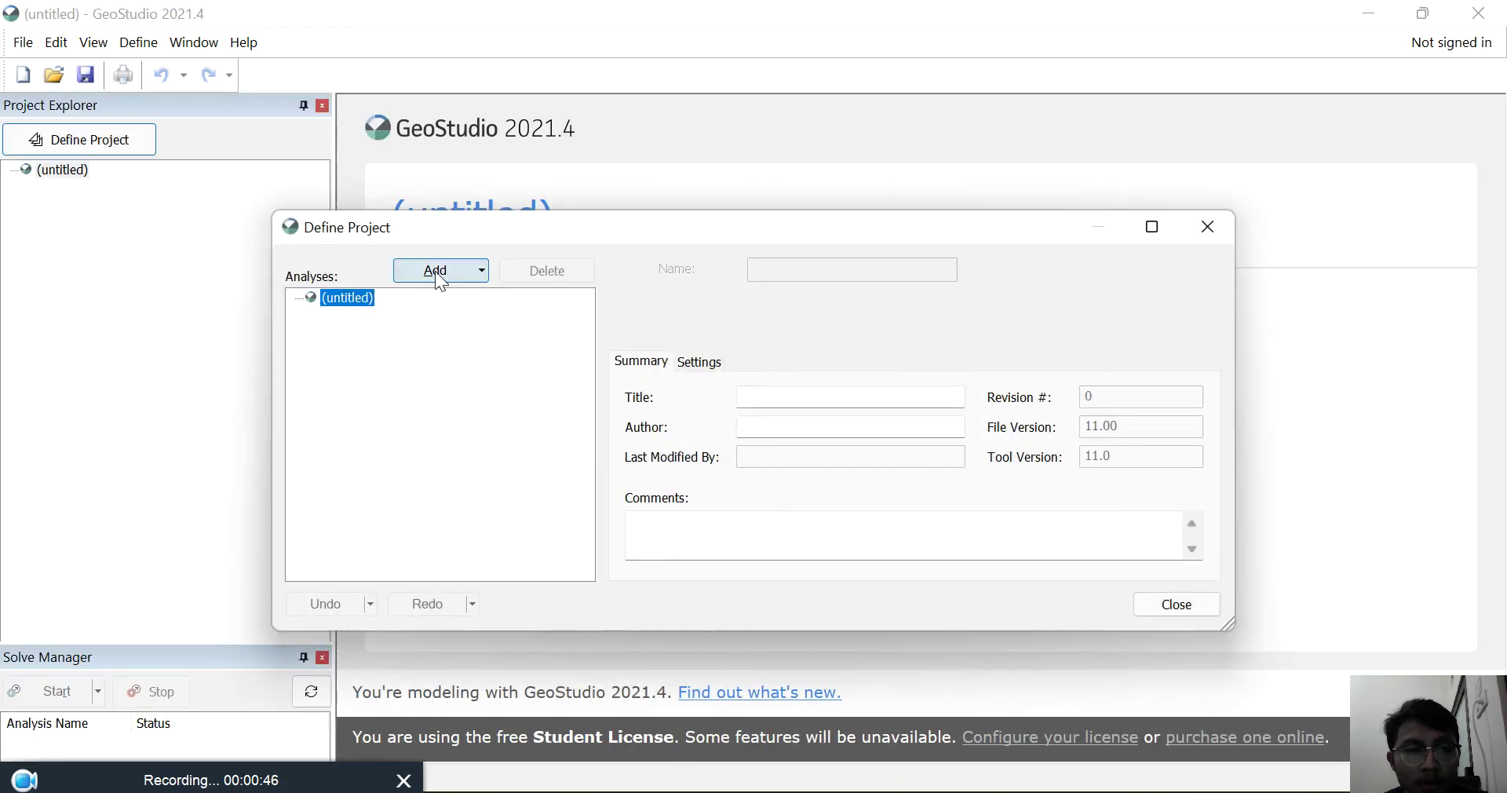
# Step: Enter "Percobaan 1" as the project title in the project summary
pyautogui.click(762, 396)
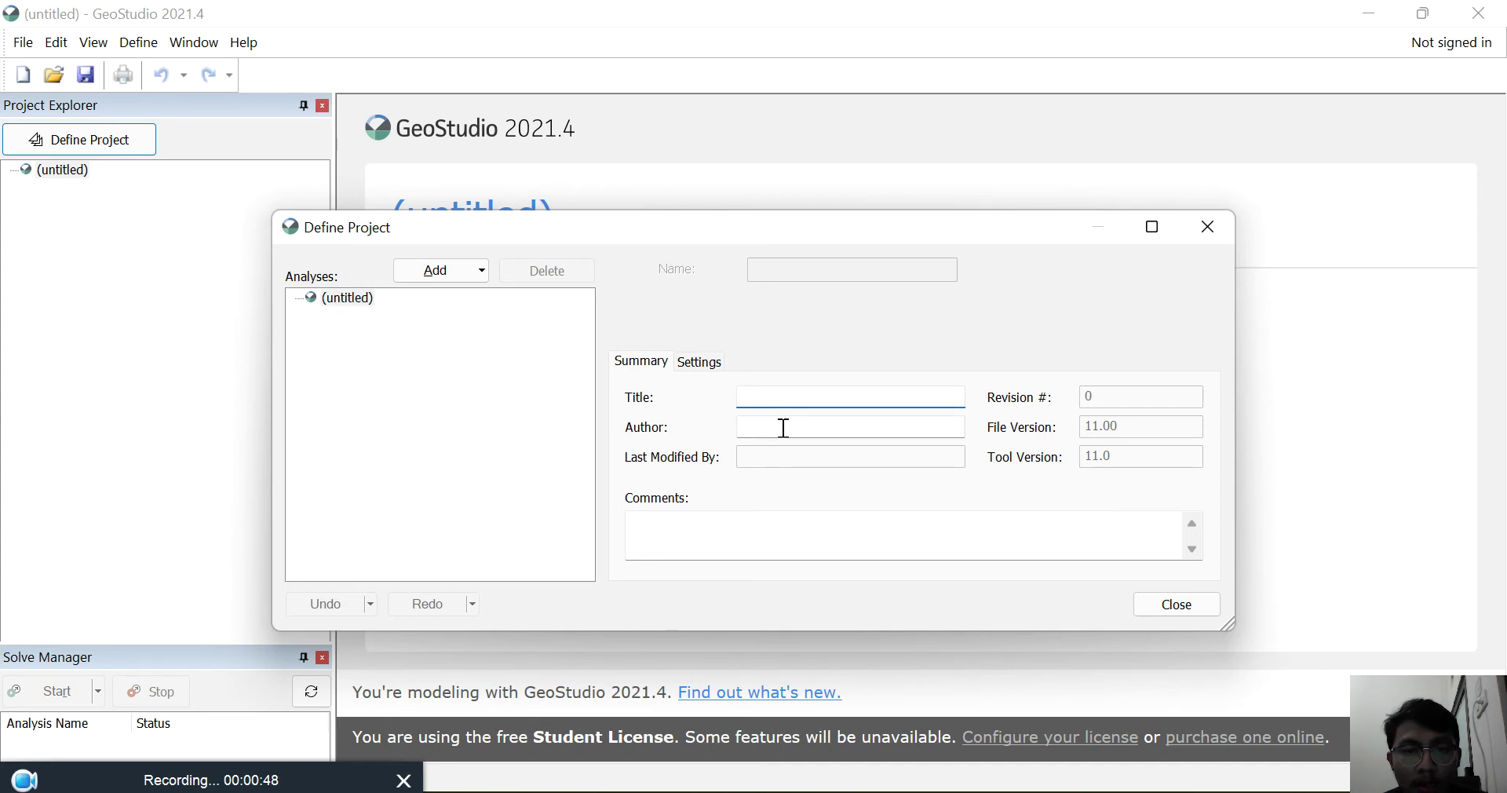
pyautogui.write('Peer')
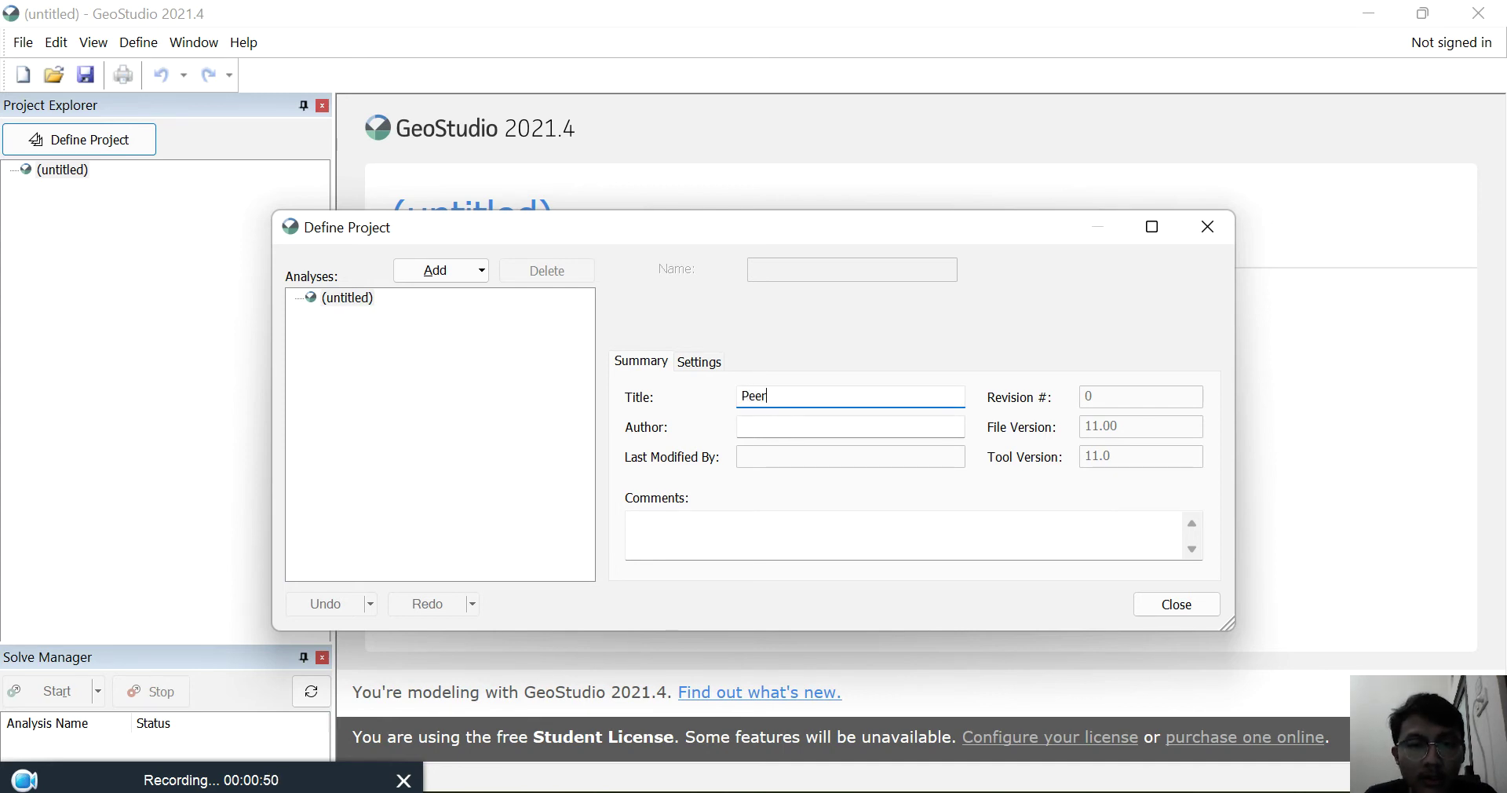
pyautogui.press('BackSpace')
pyautogui.press('BackSpace')
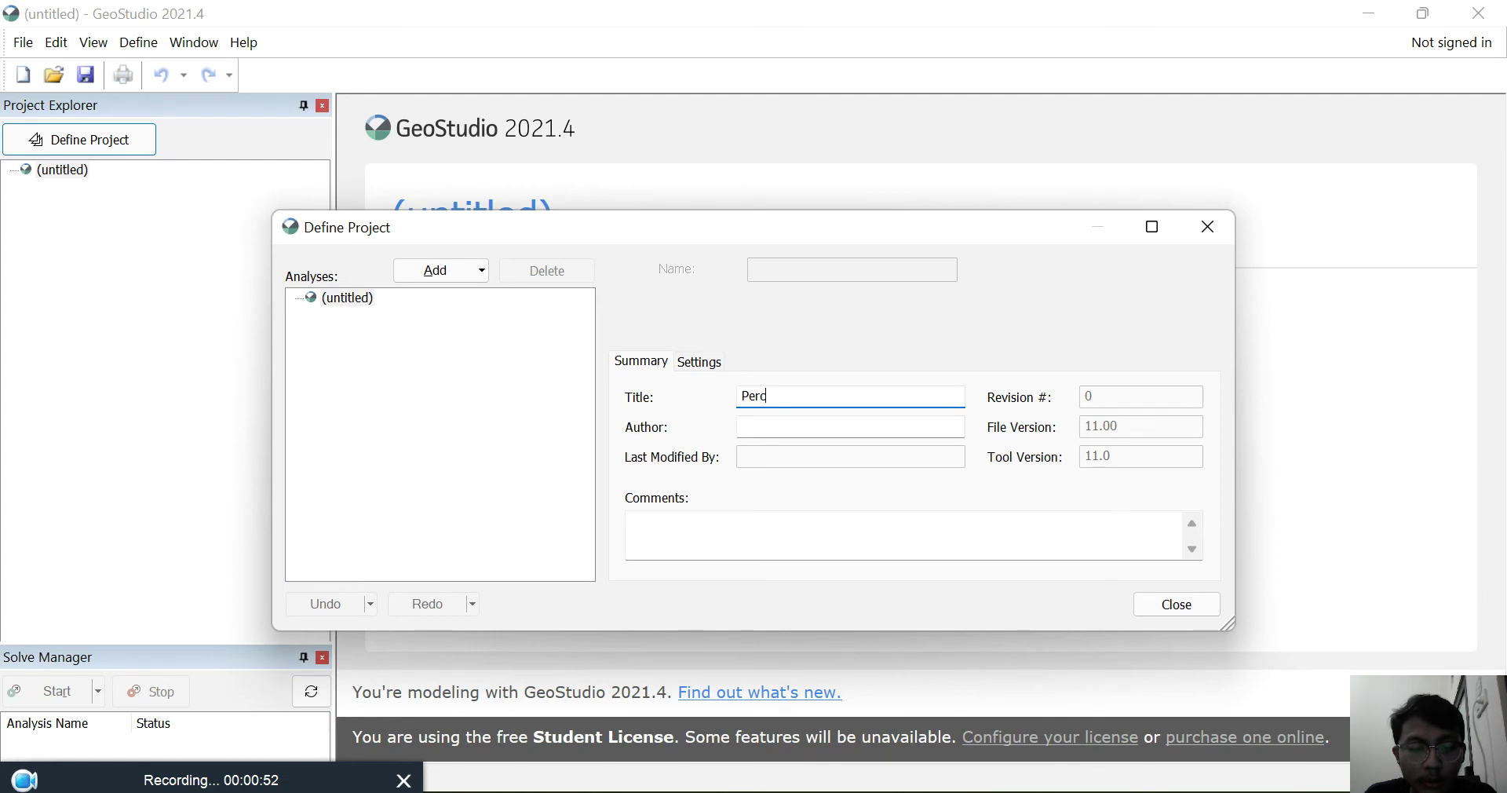
pyautogui.write('rcobaan 1')
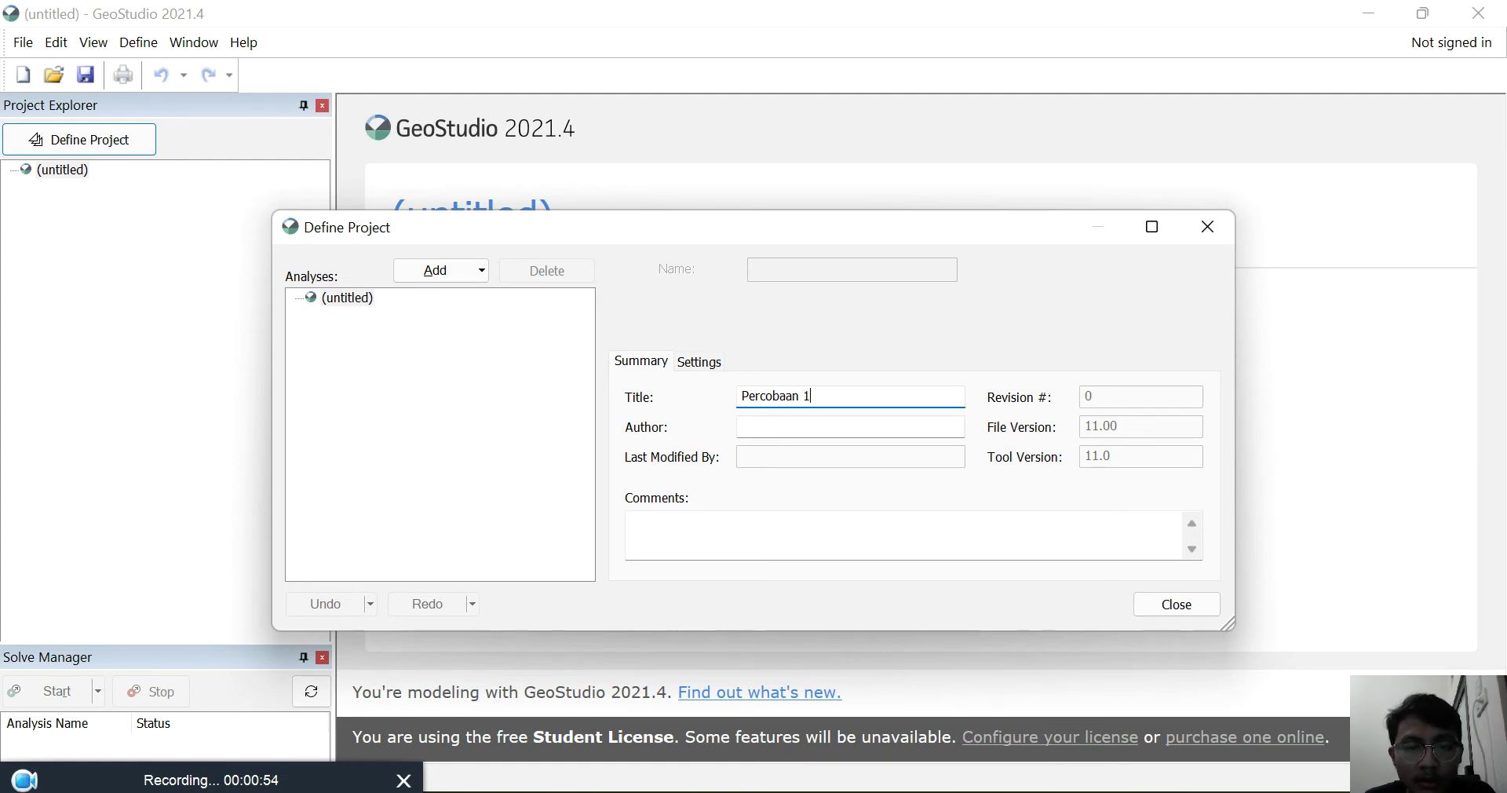
# Step: Copy "Keadaan Tidak Jenuh (Tanpa PWP)" from Form Acara 4.pdf in the browser and append it to the project title in GeoStudio
pyautogui.hotkey('alt', 'Tab')
pyautogui.scroll(-5, 877, 572)
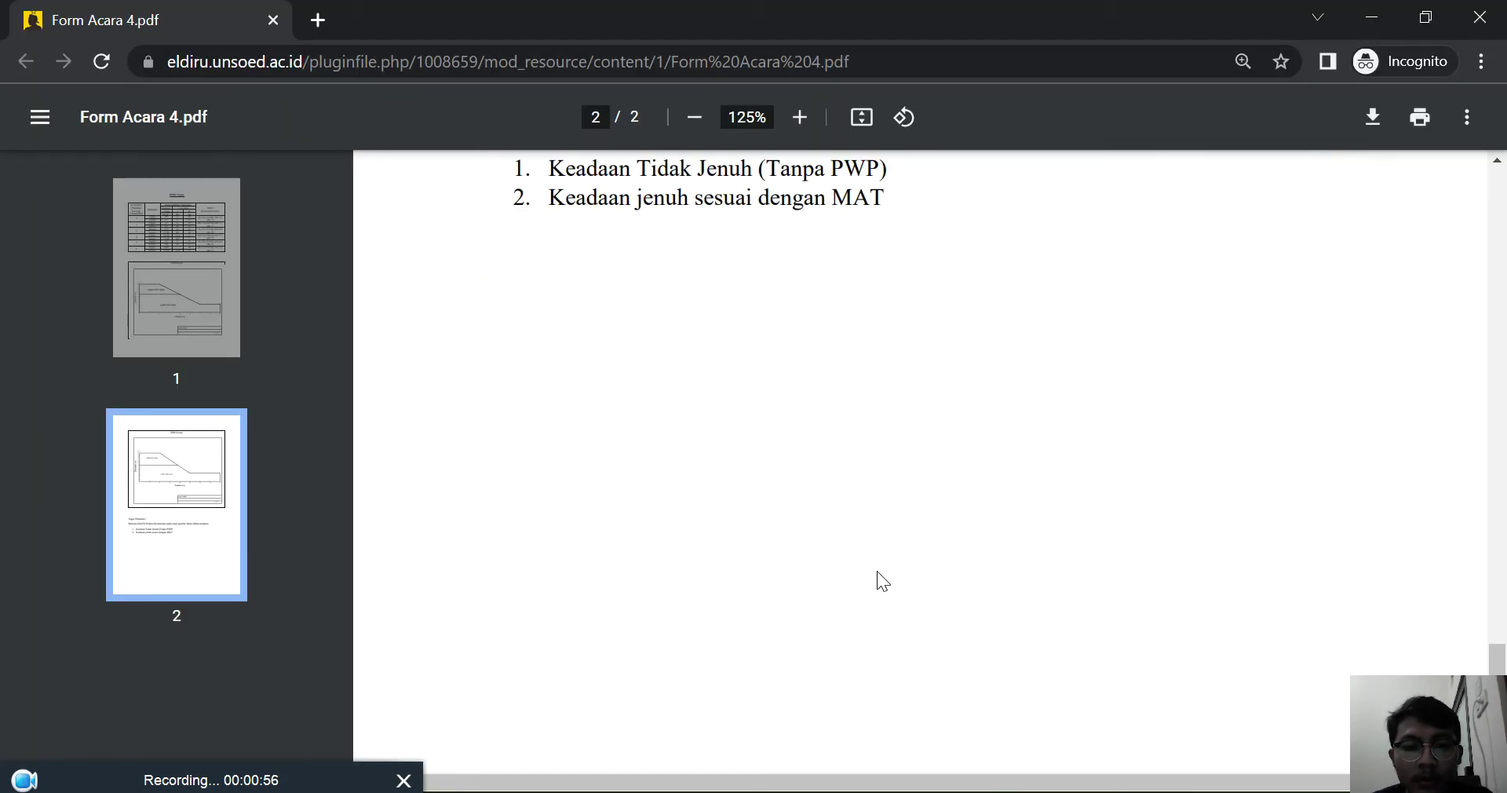
pyautogui.scroll(2, 871, 571)
pyautogui.moveTo(551, 393); pyautogui.dragTo(889, 387)
pyautogui.hotkey('ctrl', 'c')
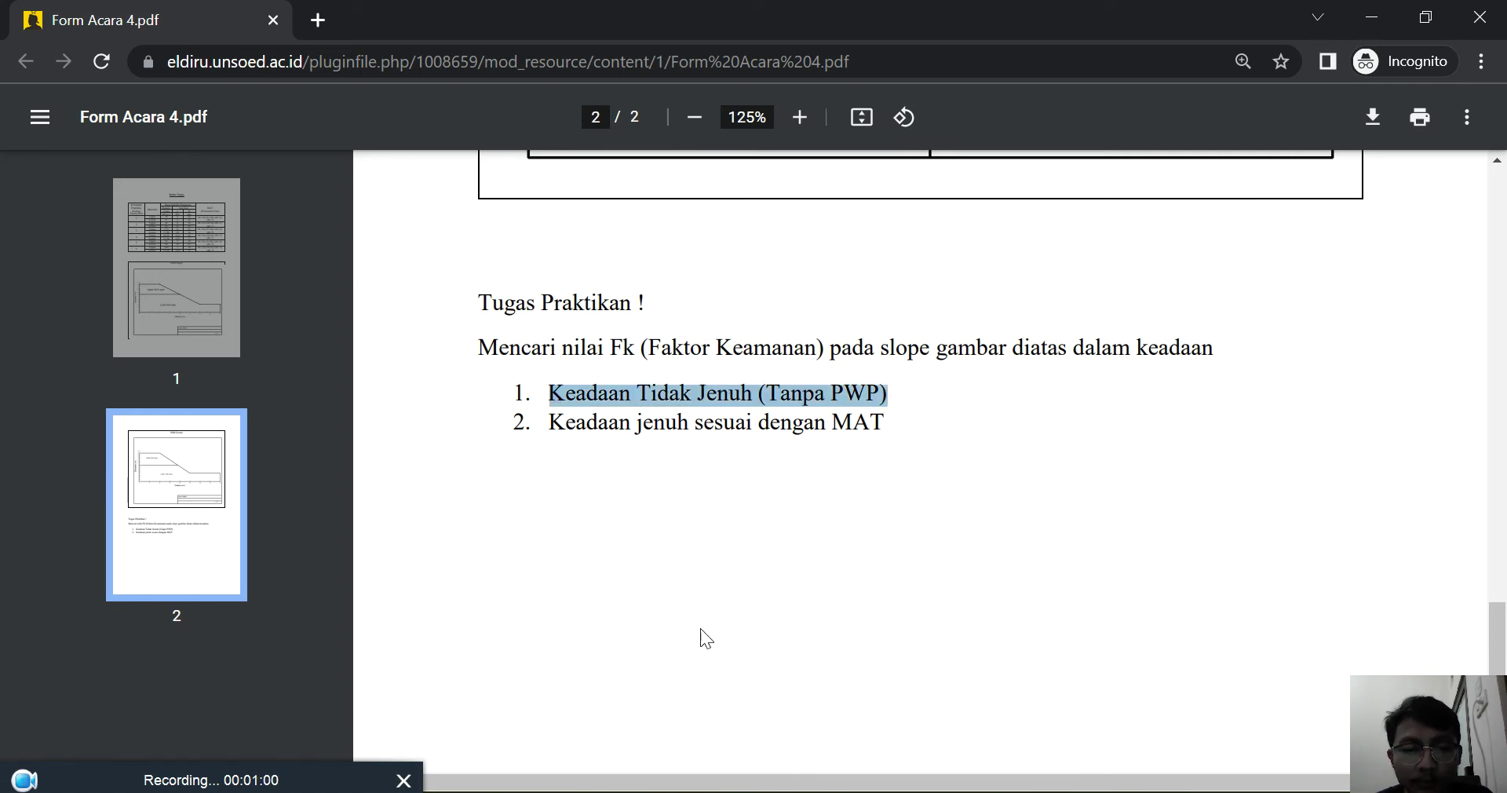
pyautogui.hotkey('alt', 'Tab')
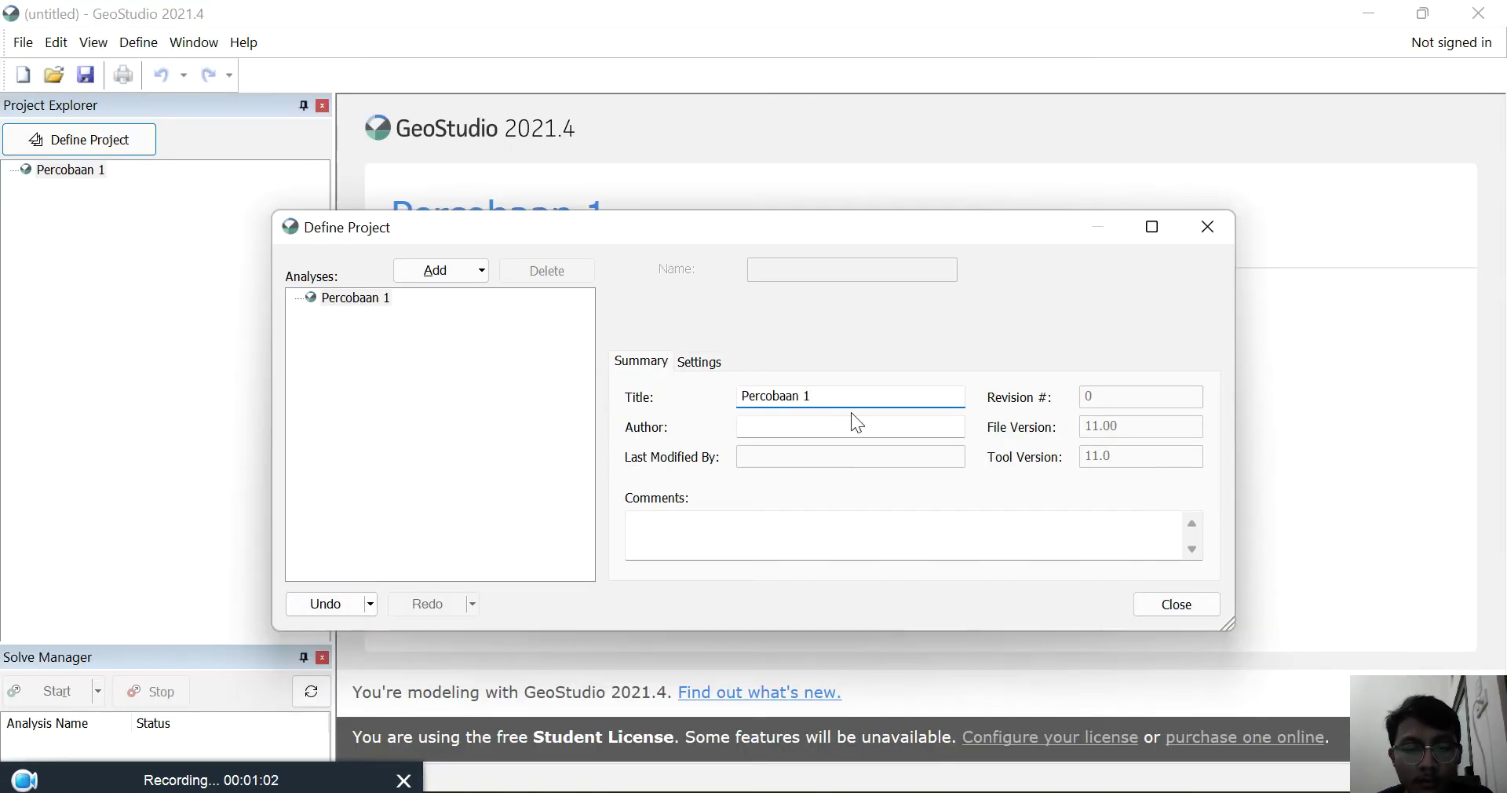
pyautogui.hotkey('ctrl', 'v')
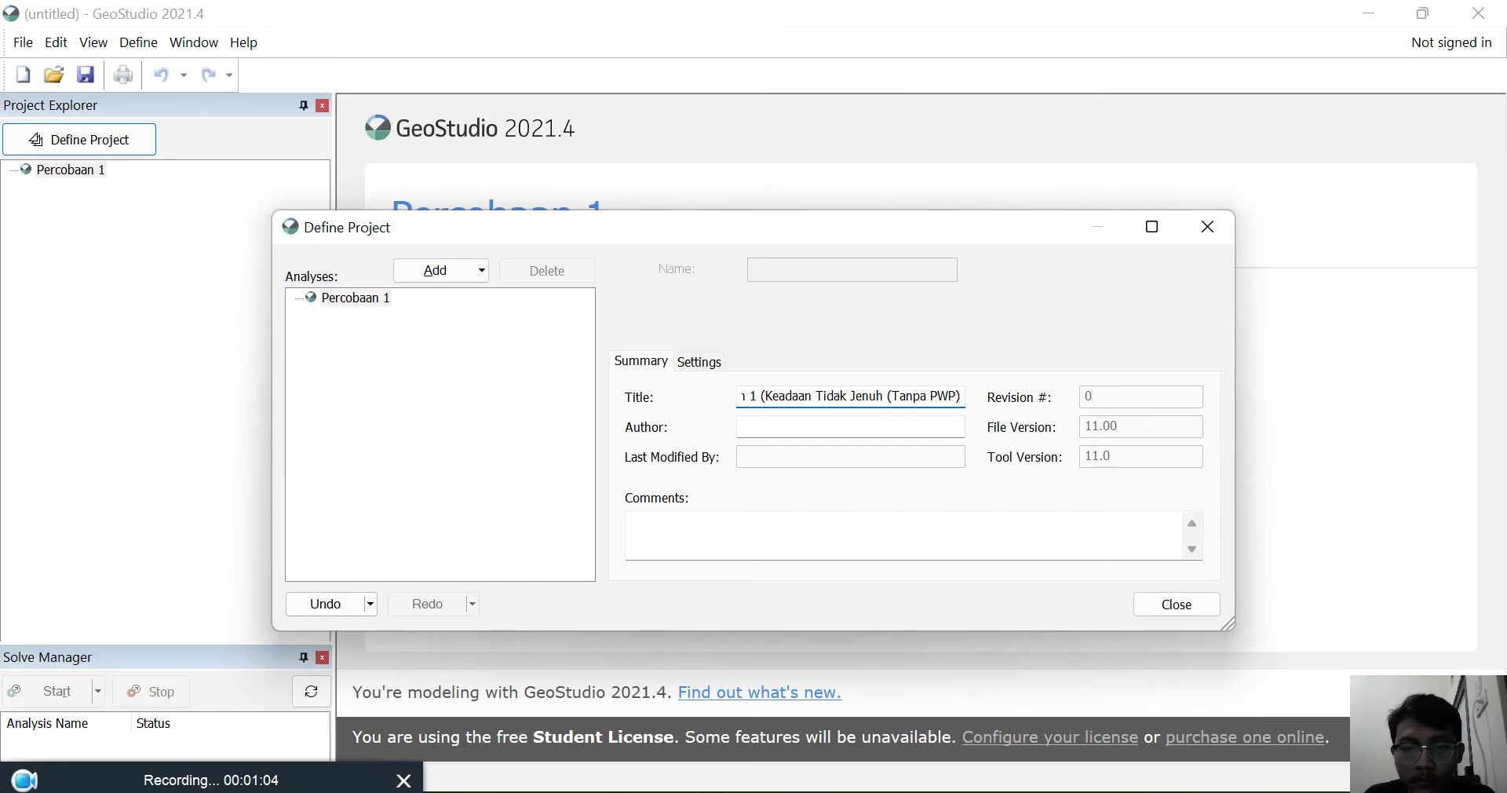
pyautogui.click(773, 396)
pyautogui.press('BackSpace')
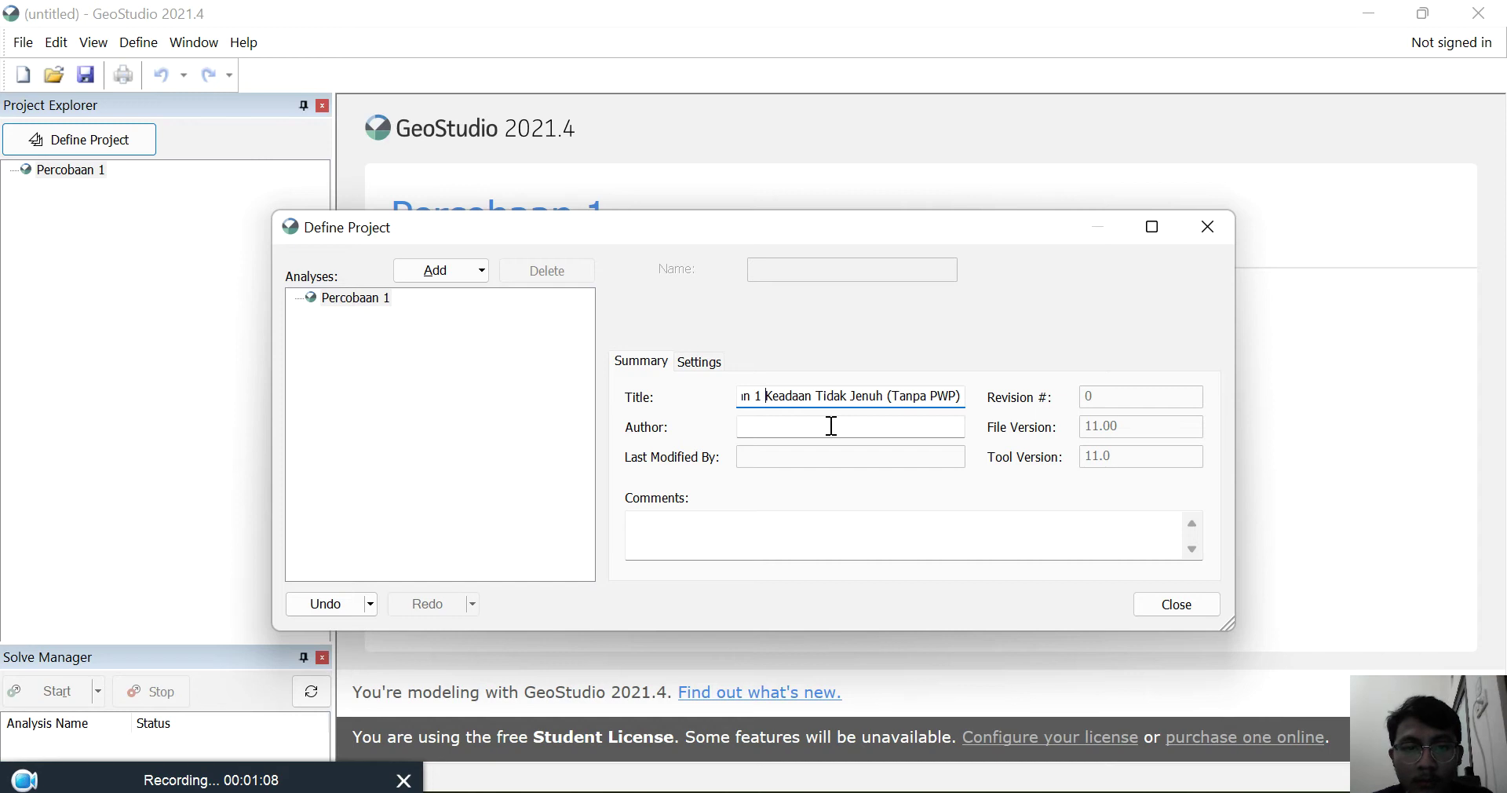
# Step: Fill in the author's name and add a 2D geometry to the project
pyautogui.click(832, 426)
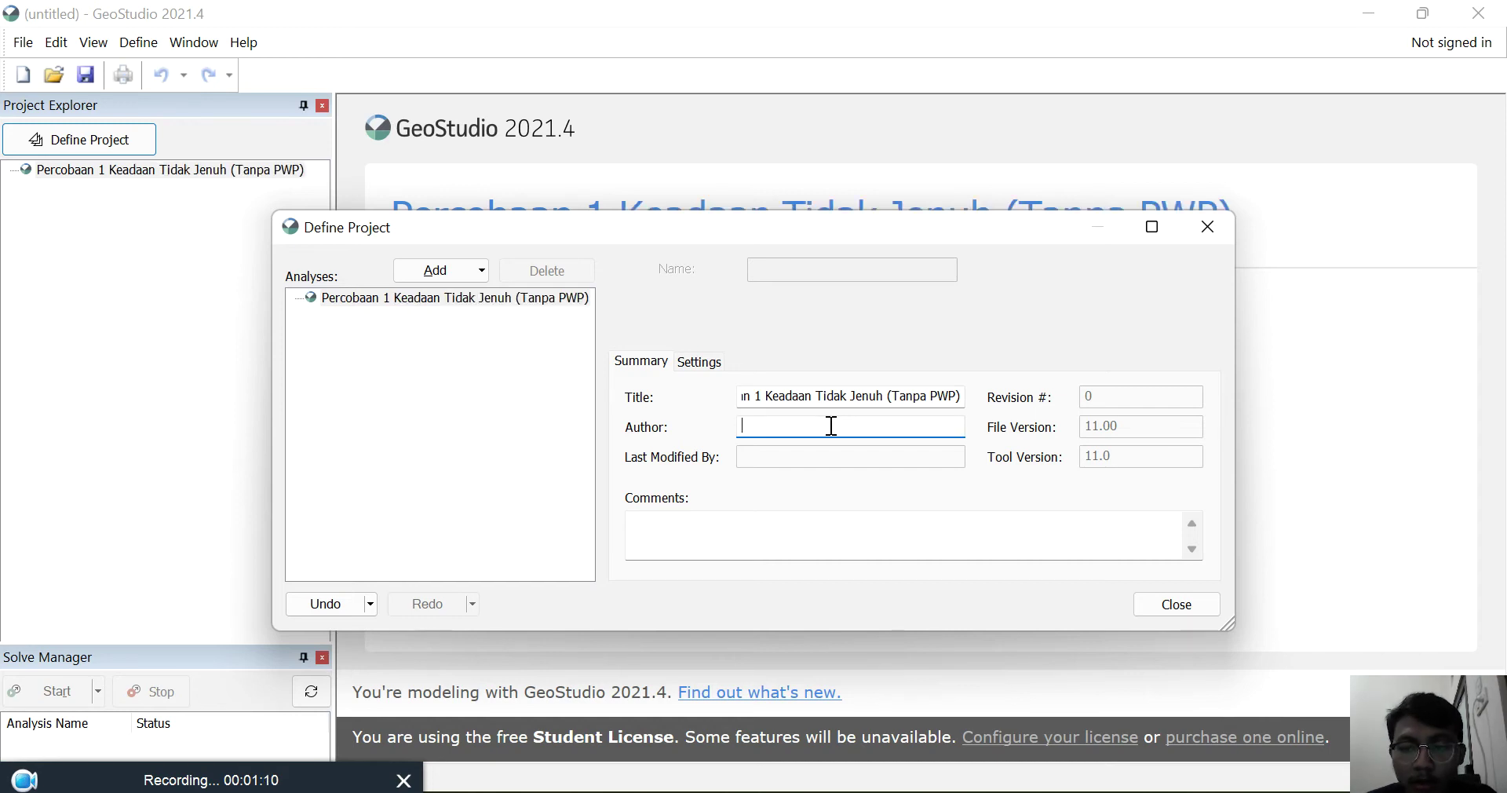
pyautogui.write('Arya Ardiyansyah')
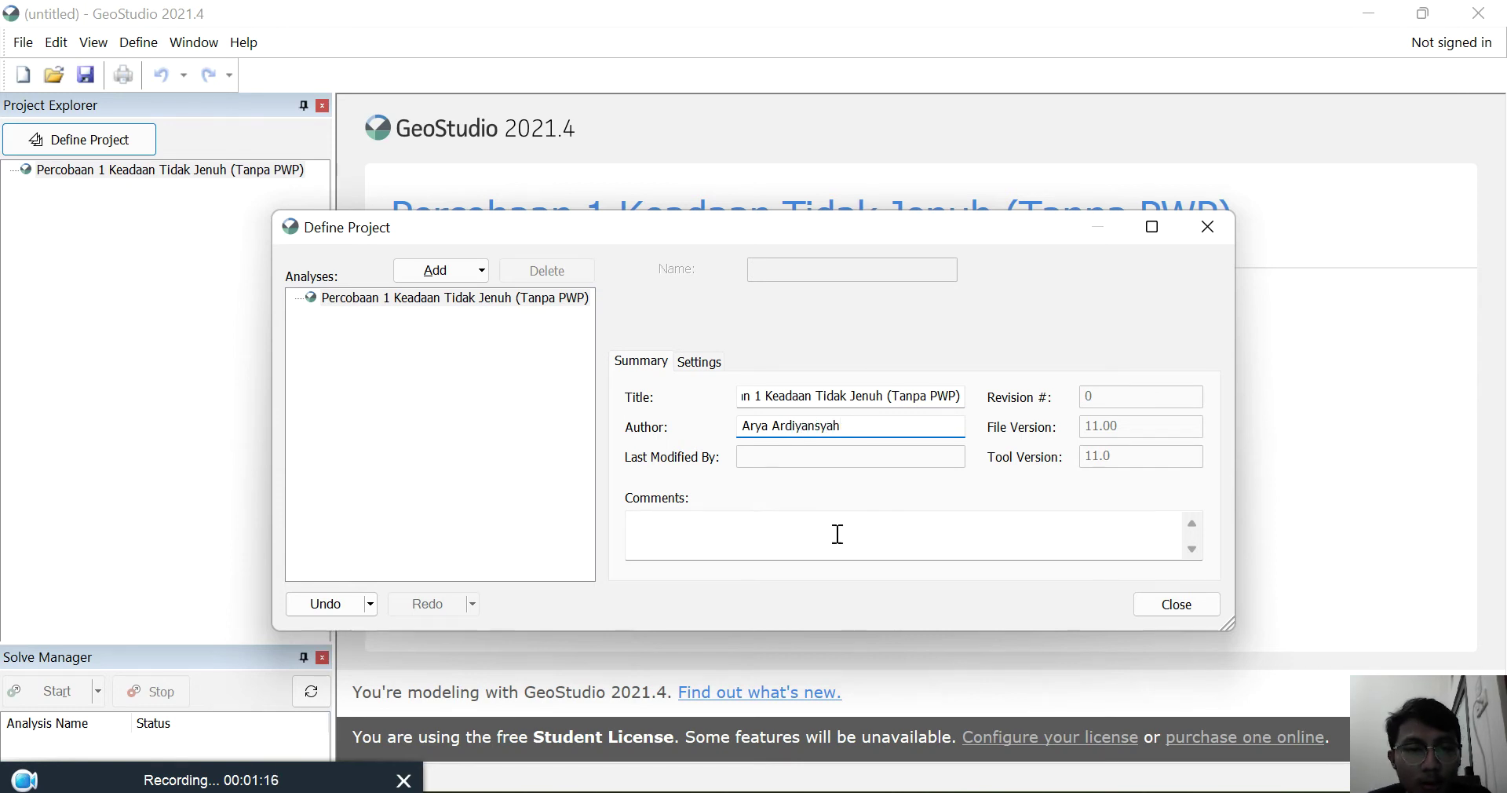
pyautogui.click(427, 333)
pyautogui.click(478, 274)
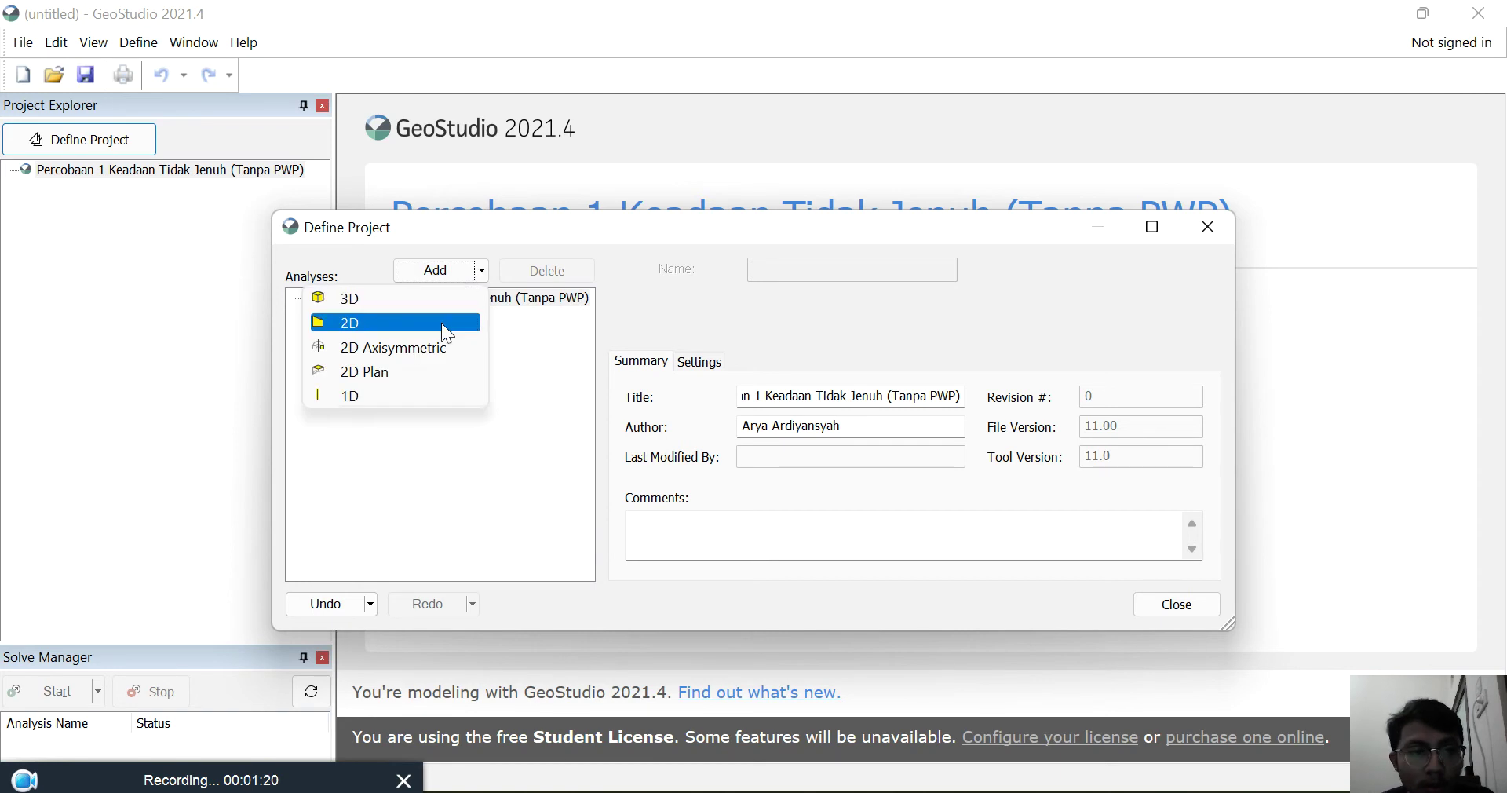
pyautogui.click(441, 323)
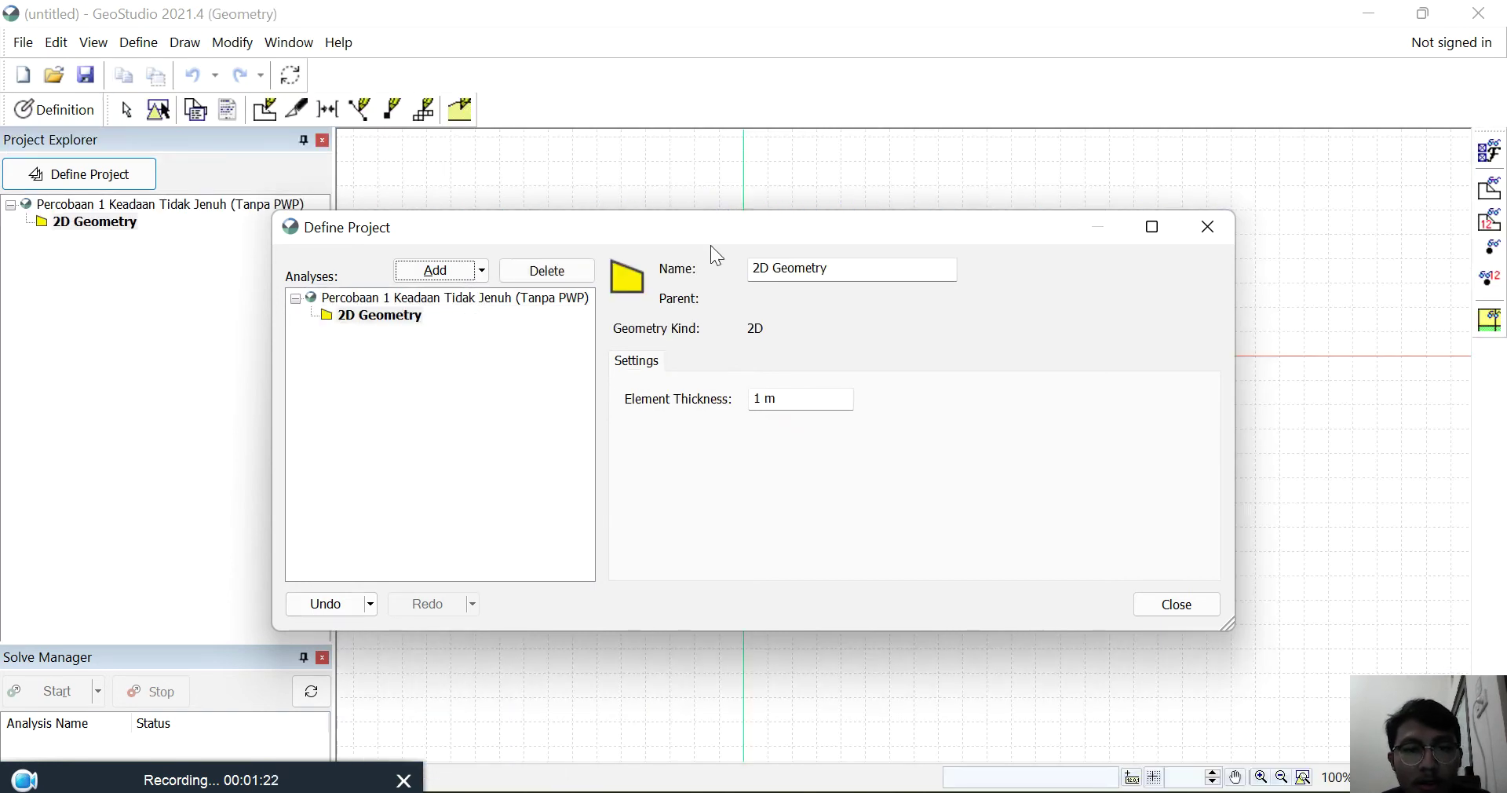
# Step: Add a SLOPE/W Limit Equilibrium analysis under the 2D geometry
pyautogui.moveTo(715, 236); pyautogui.dragTo(861, 209)
pyautogui.click(526, 287)
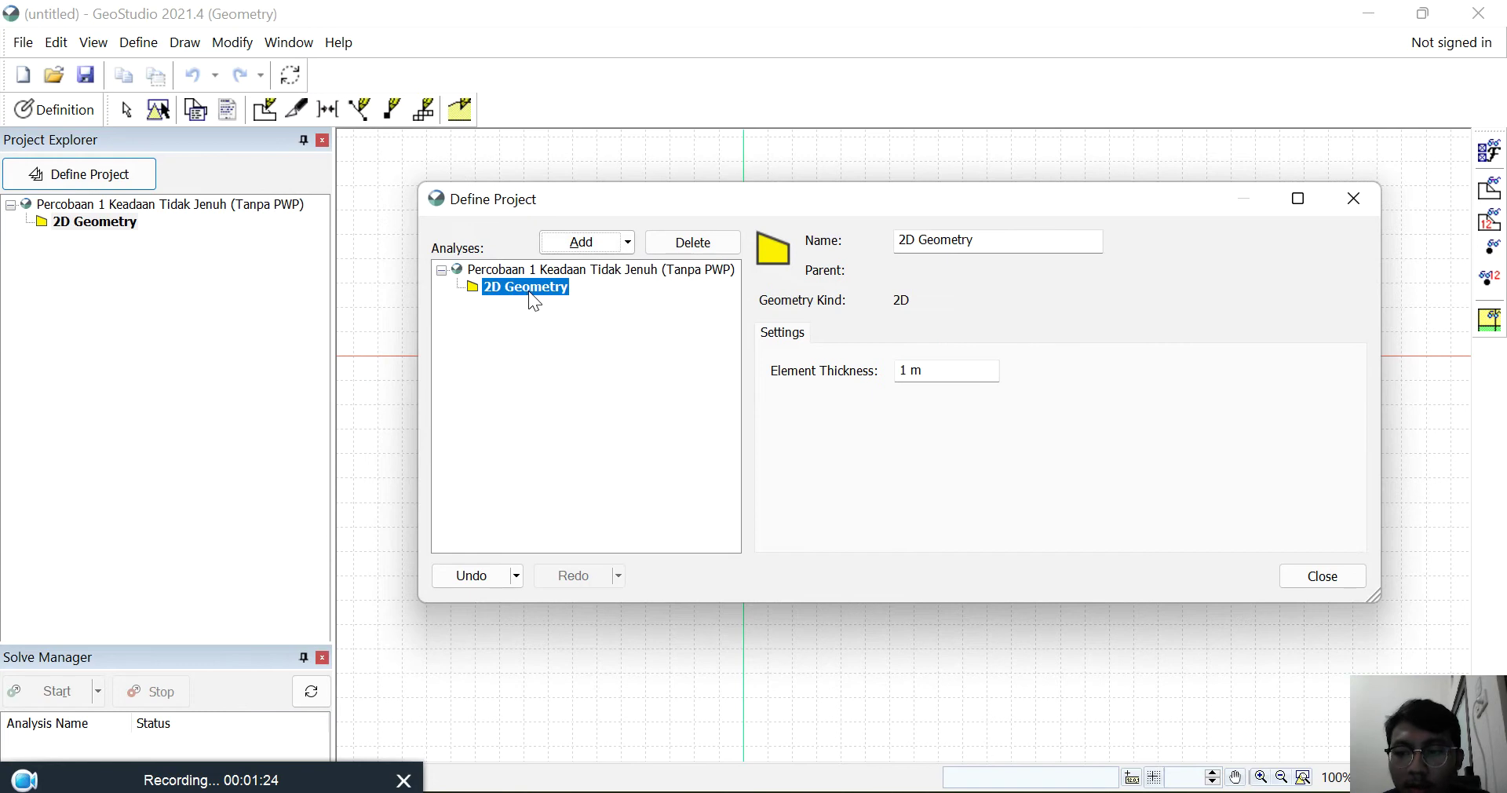
pyautogui.click(624, 244)
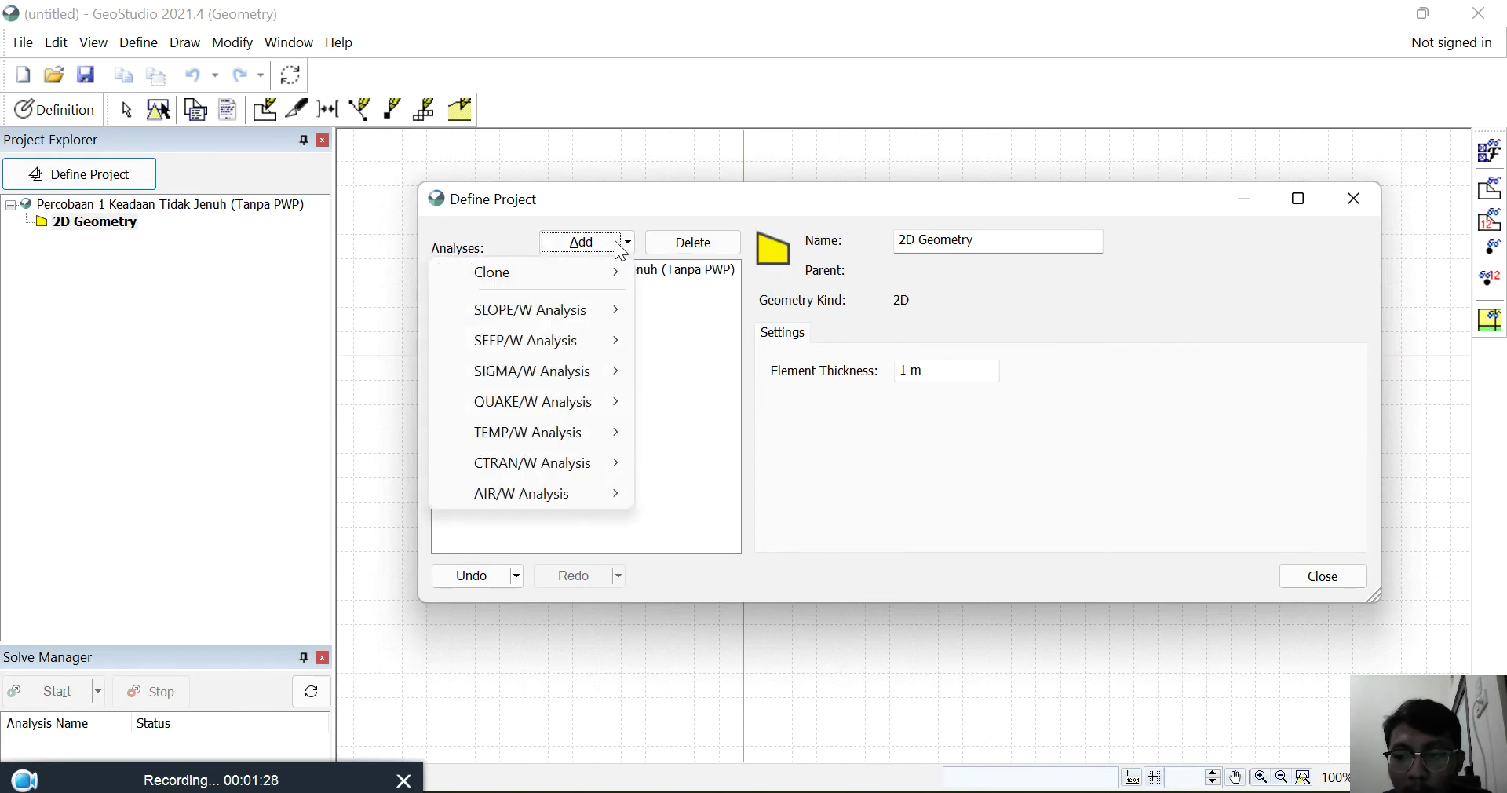
pyautogui.moveTo(609, 312)
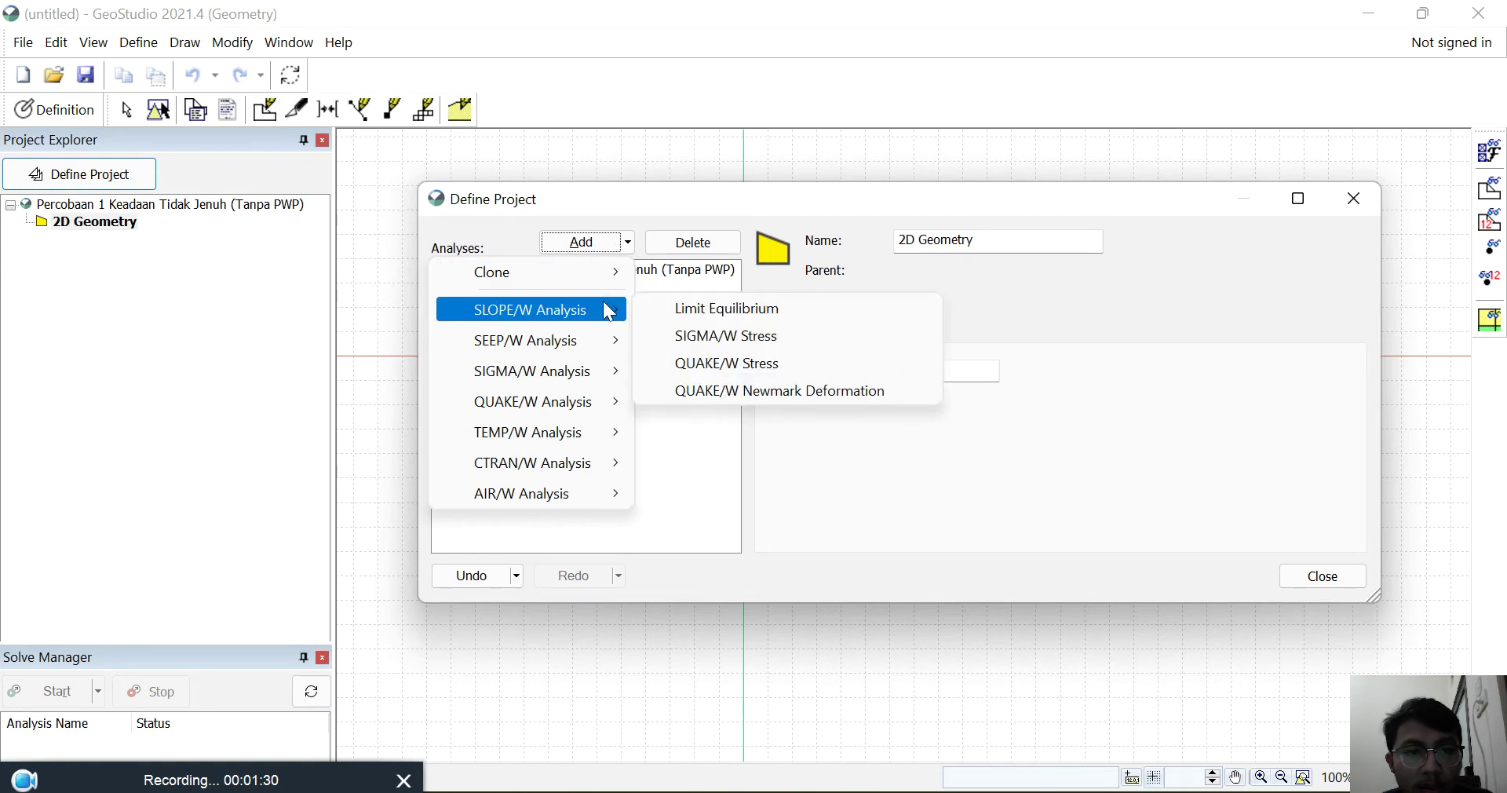
pyautogui.moveTo(601, 408)
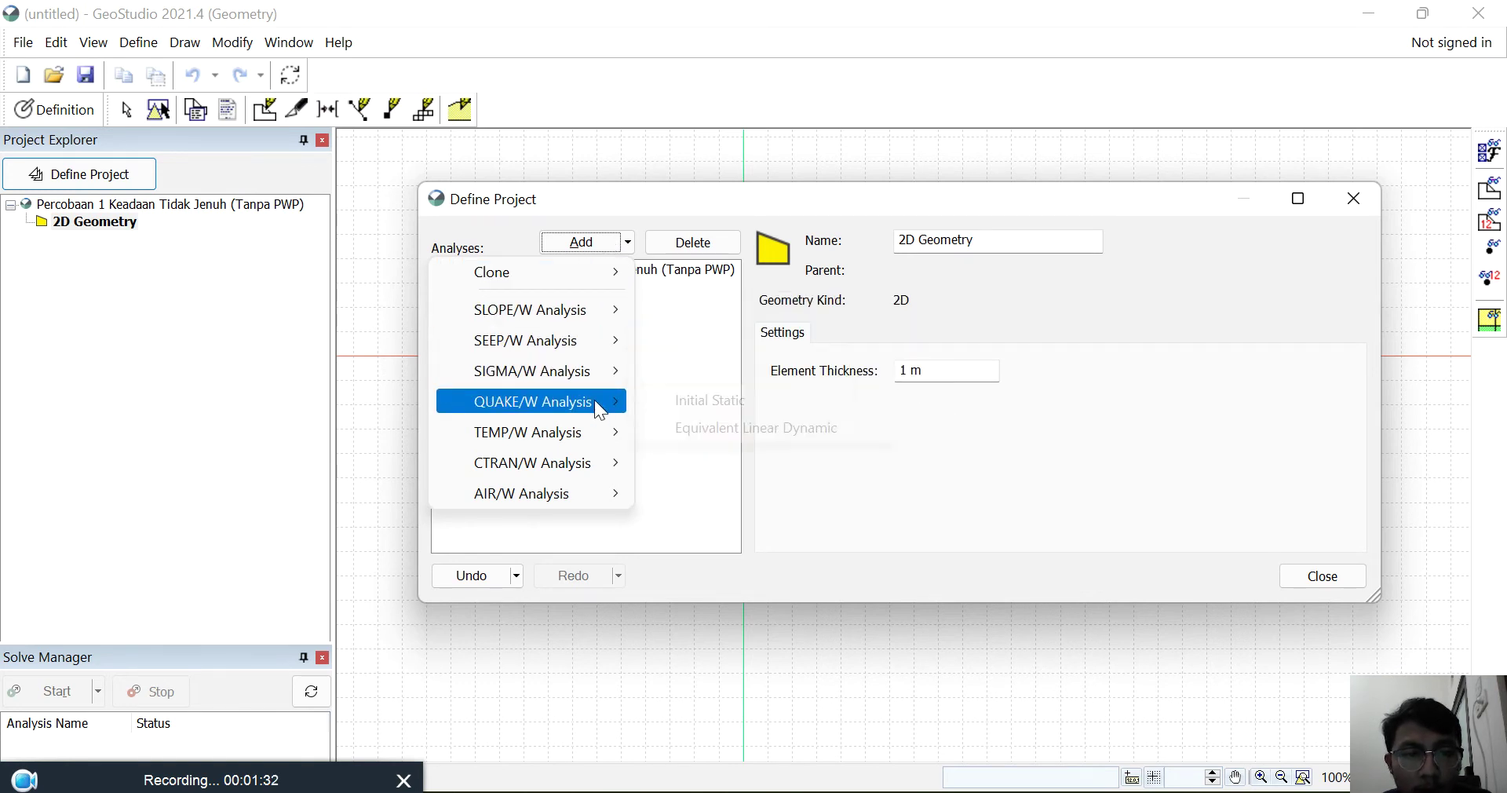
pyautogui.moveTo(596, 463)
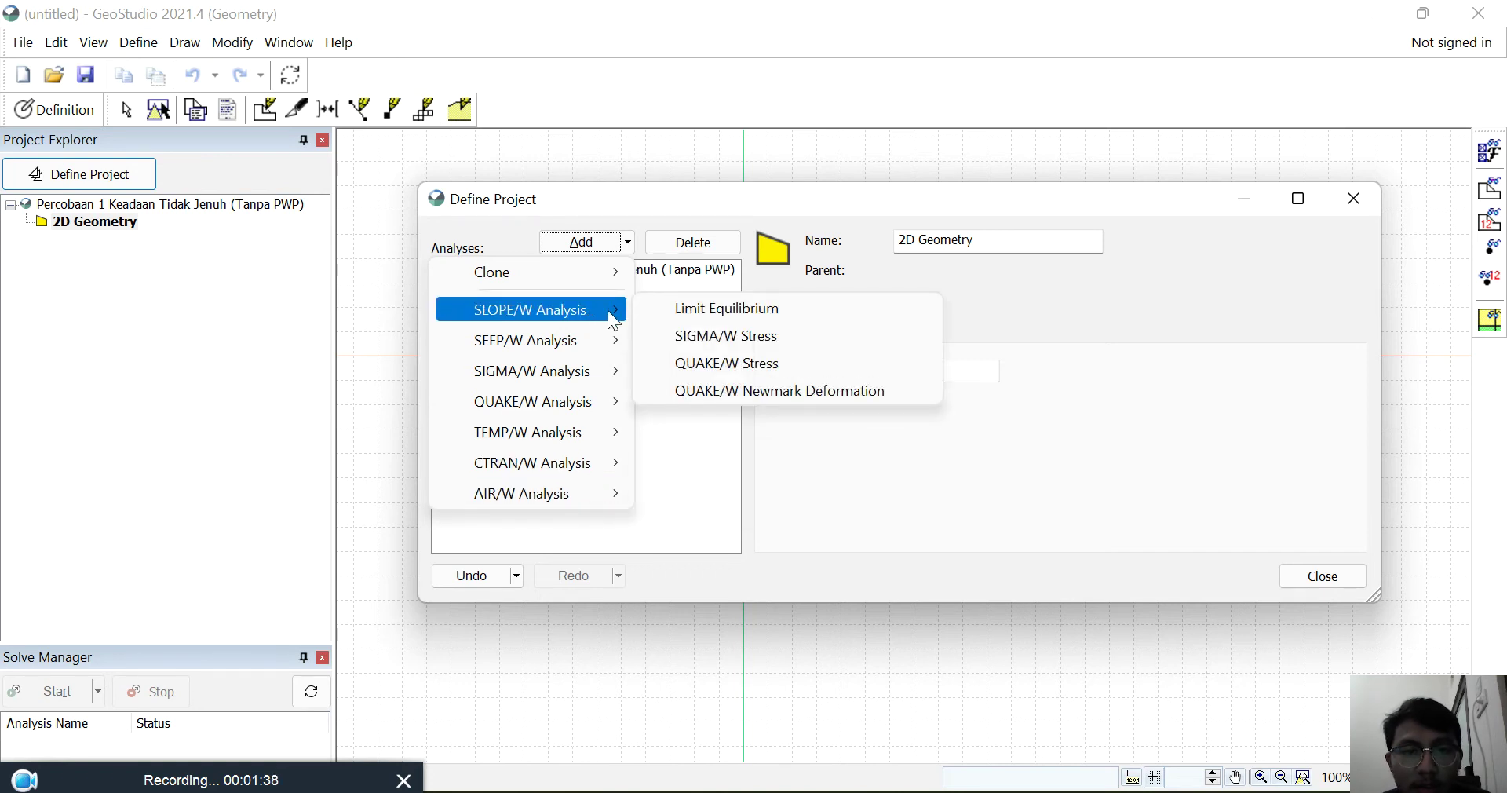
pyautogui.click(700, 314)
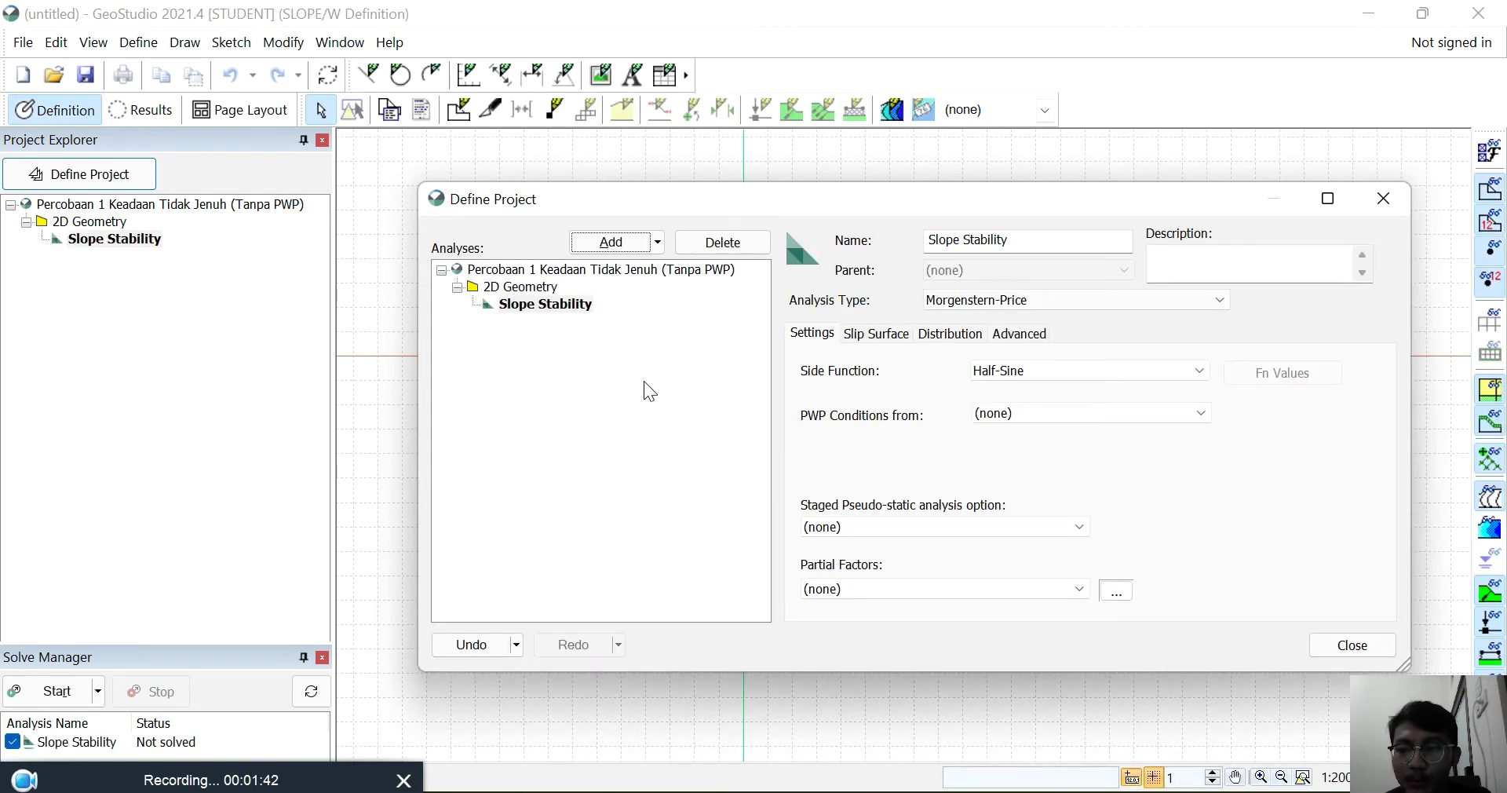
# Step: Keep the slope stability analysis on Morgenstern-Price with a Half-Sine side function and PWP conditions from (none)
pyautogui.moveTo(986, 198); pyautogui.dragTo(837, 184)
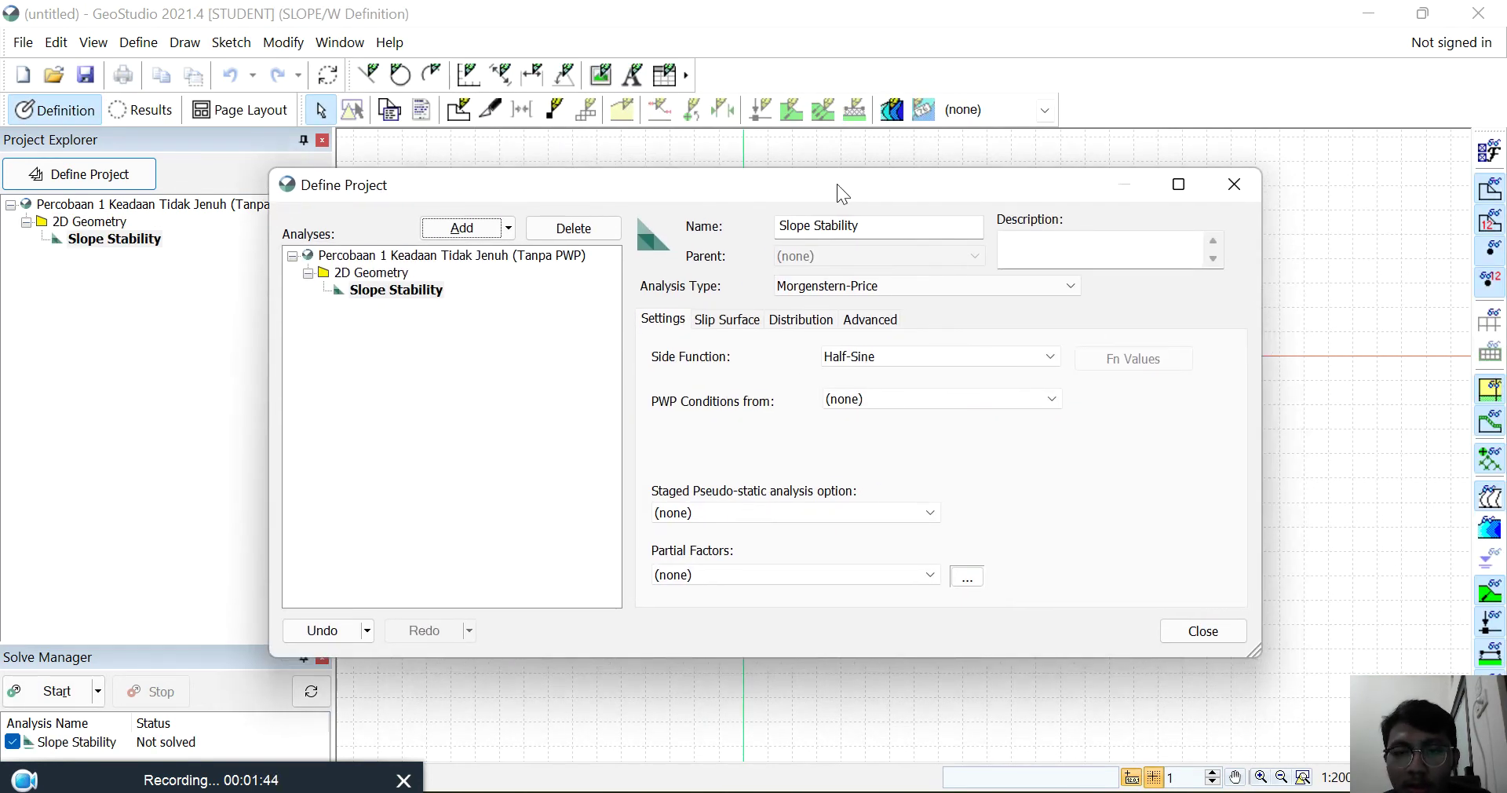
pyautogui.click(890, 299)
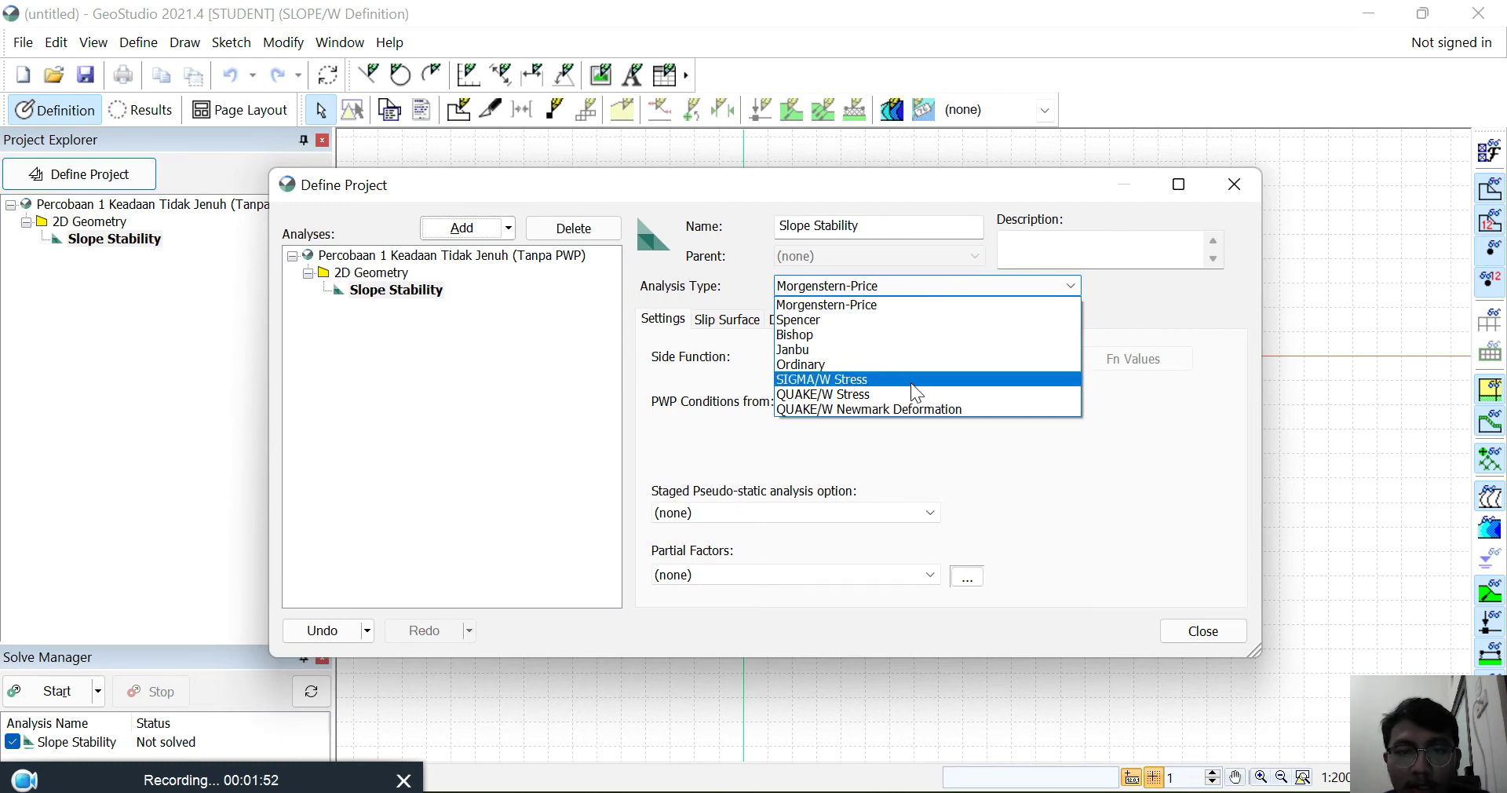
pyautogui.click(947, 289)
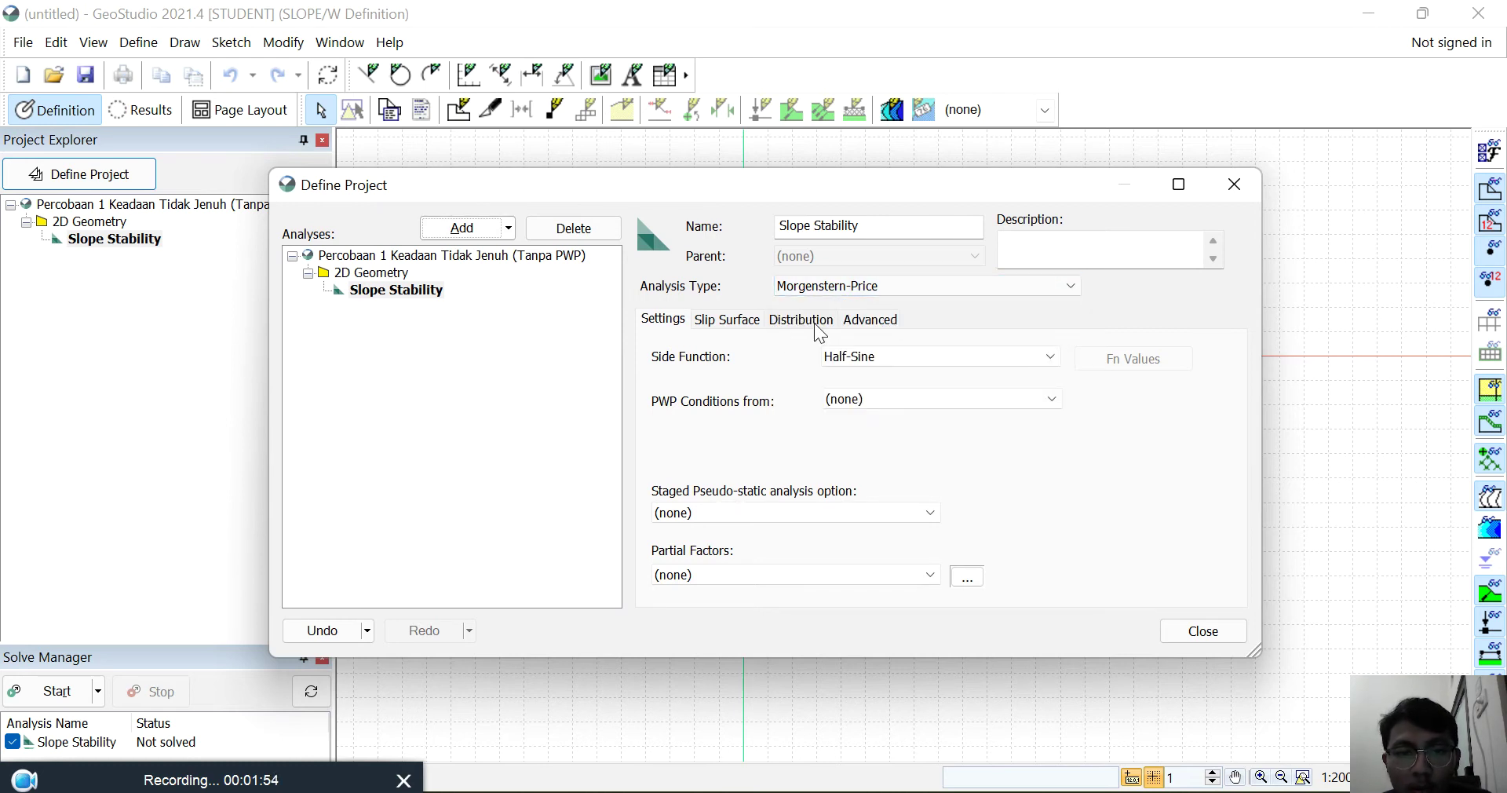
pyautogui.click(859, 362)
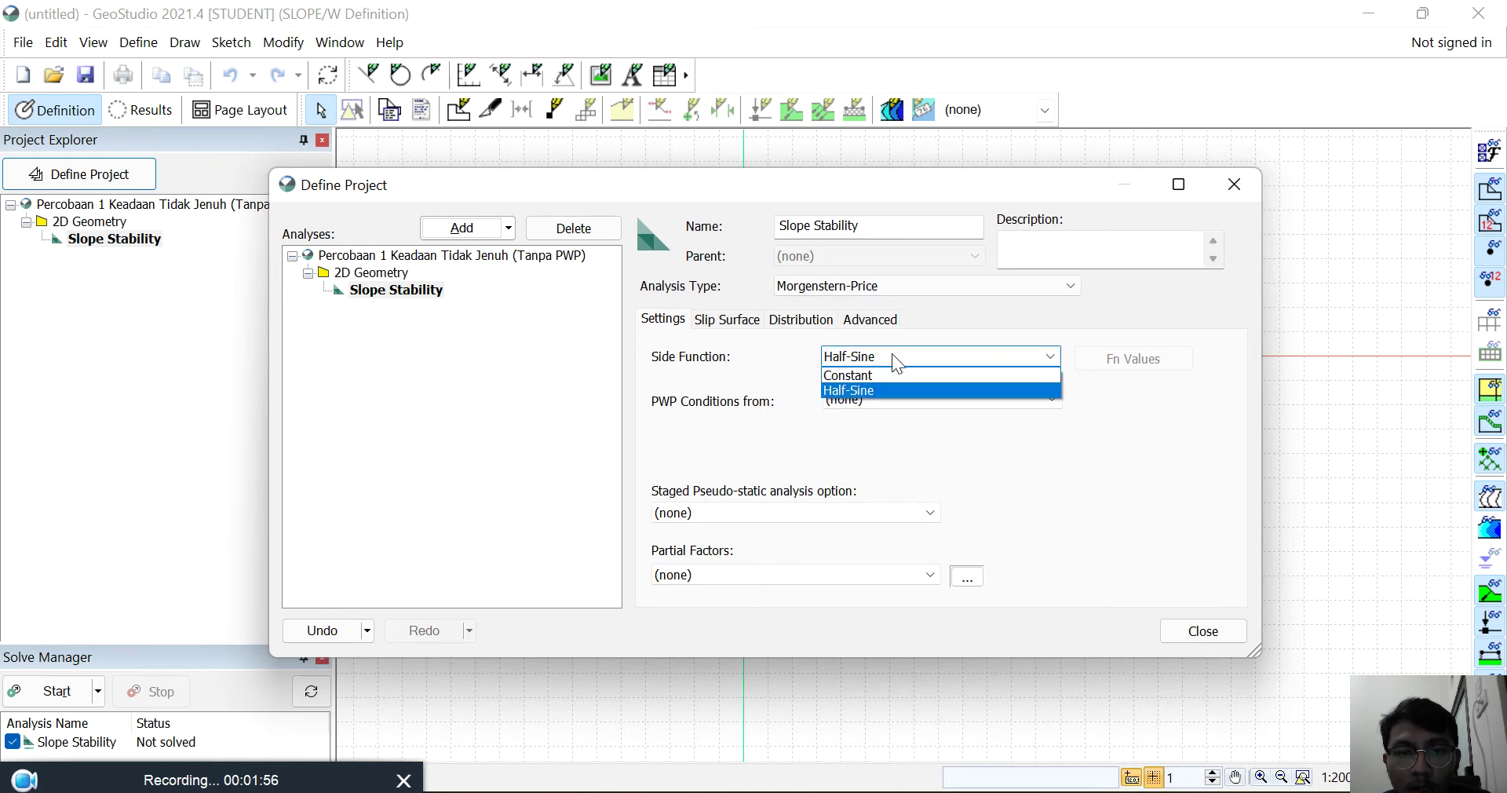
pyautogui.click(899, 390)
pyautogui.click(895, 401)
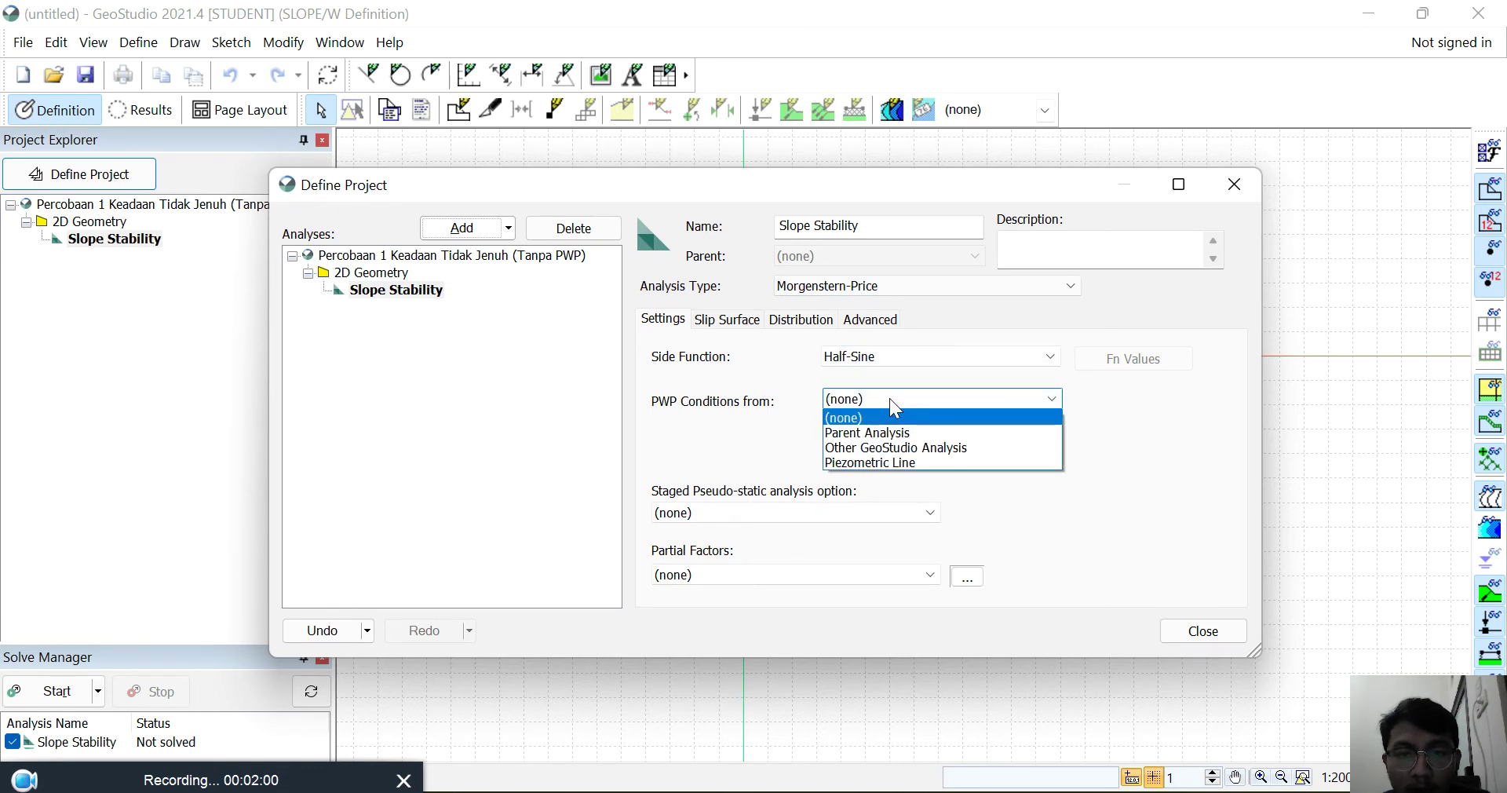
pyautogui.click(894, 402)
# Step: Review the analysis's slip surface, distribution and advanced settings, and close the project definition
pyautogui.click(755, 322)
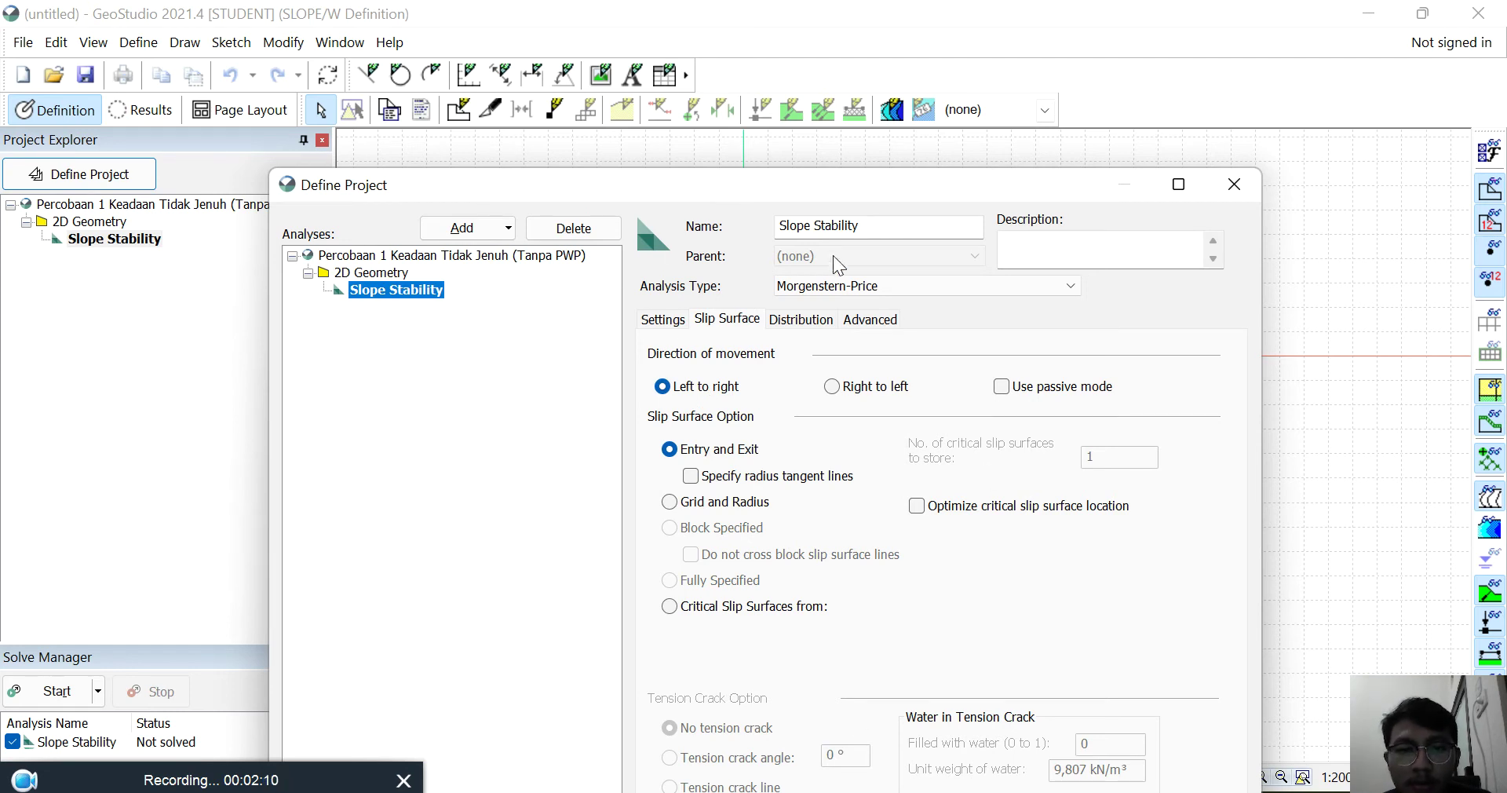
pyautogui.moveTo(846, 183); pyautogui.dragTo(850, 117)
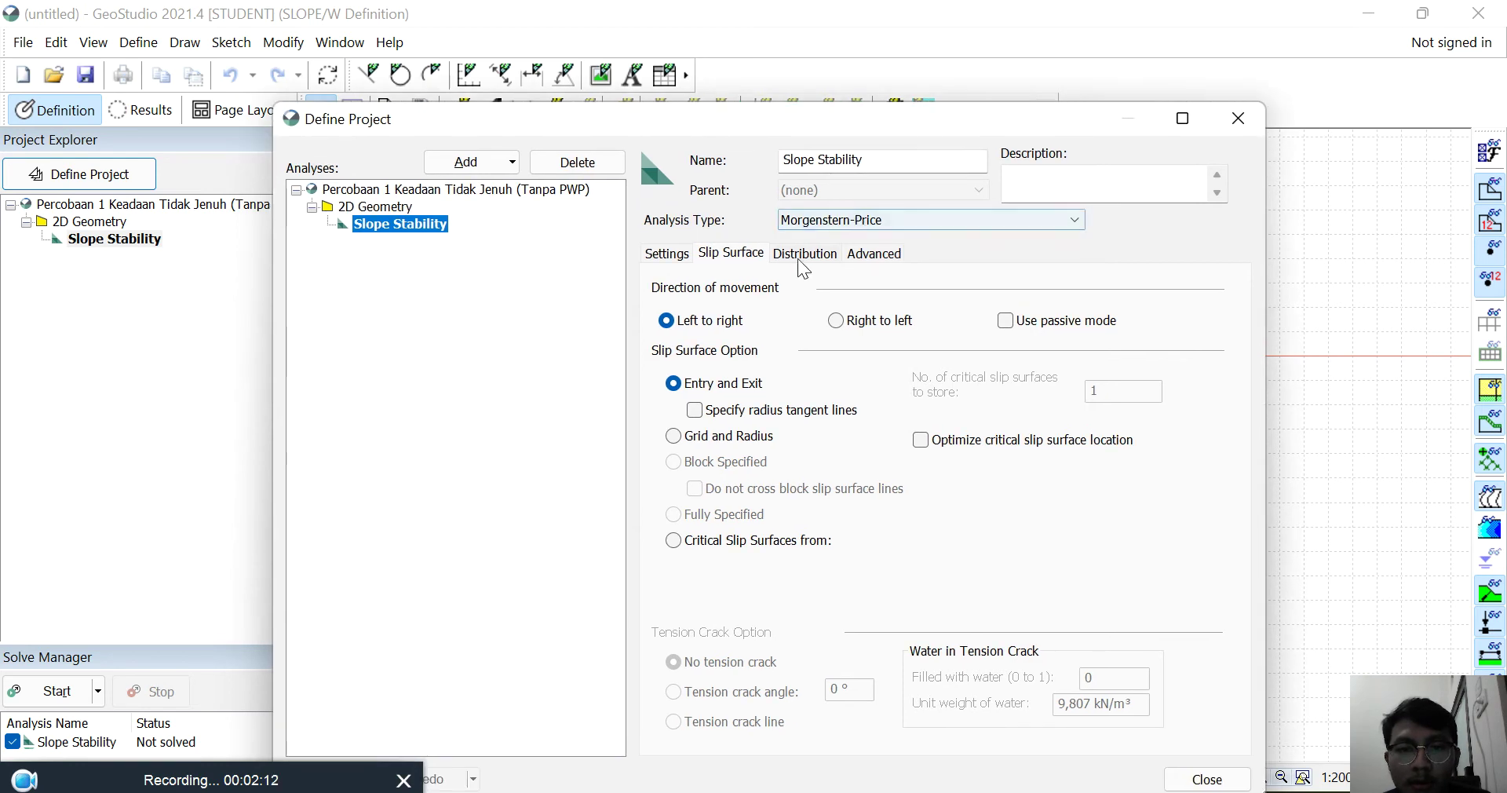
pyautogui.click(807, 253)
pyautogui.click(879, 255)
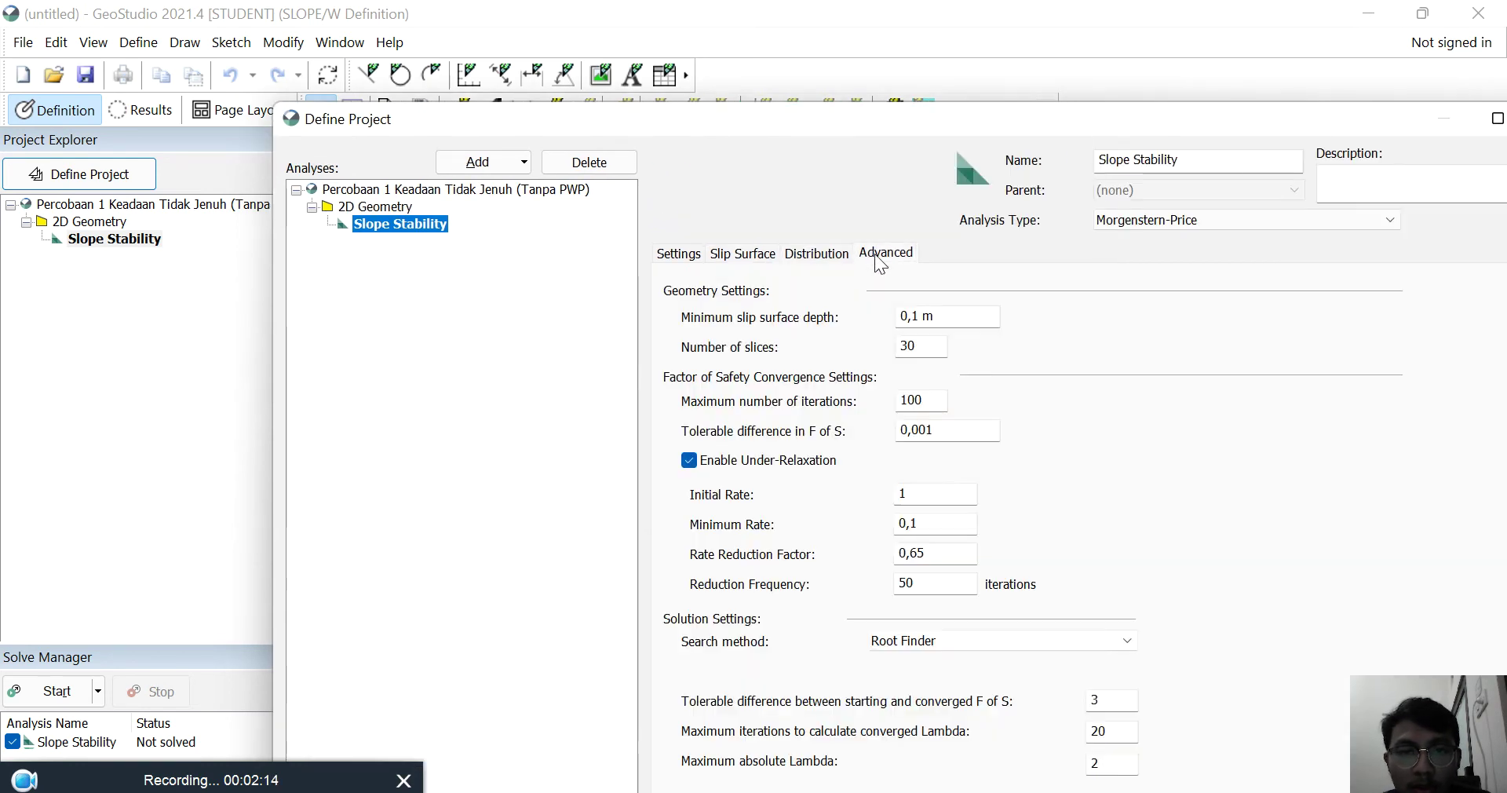
pyautogui.moveTo(940, 121); pyautogui.dragTo(757, 59)
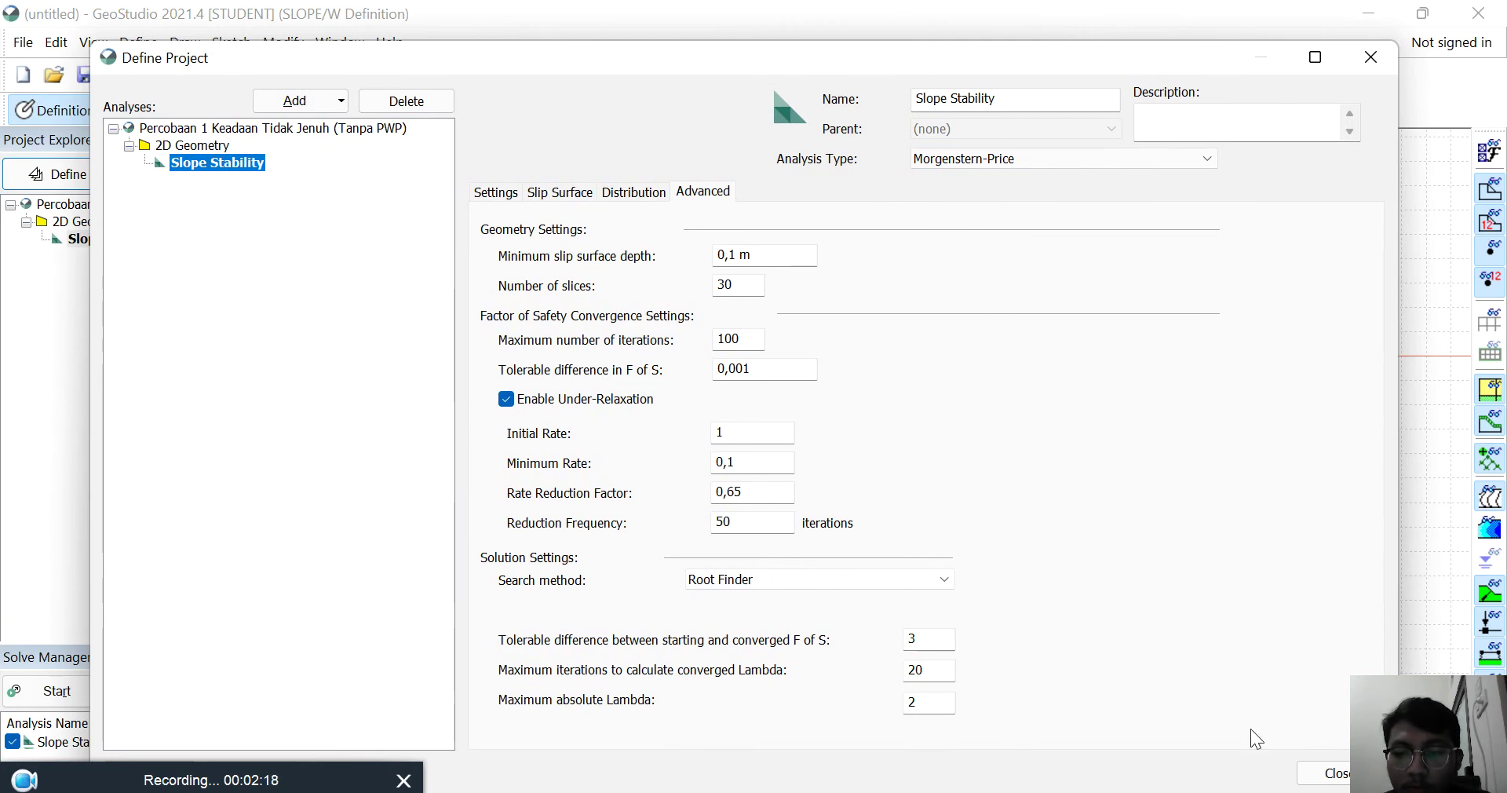
pyautogui.click(1326, 774)
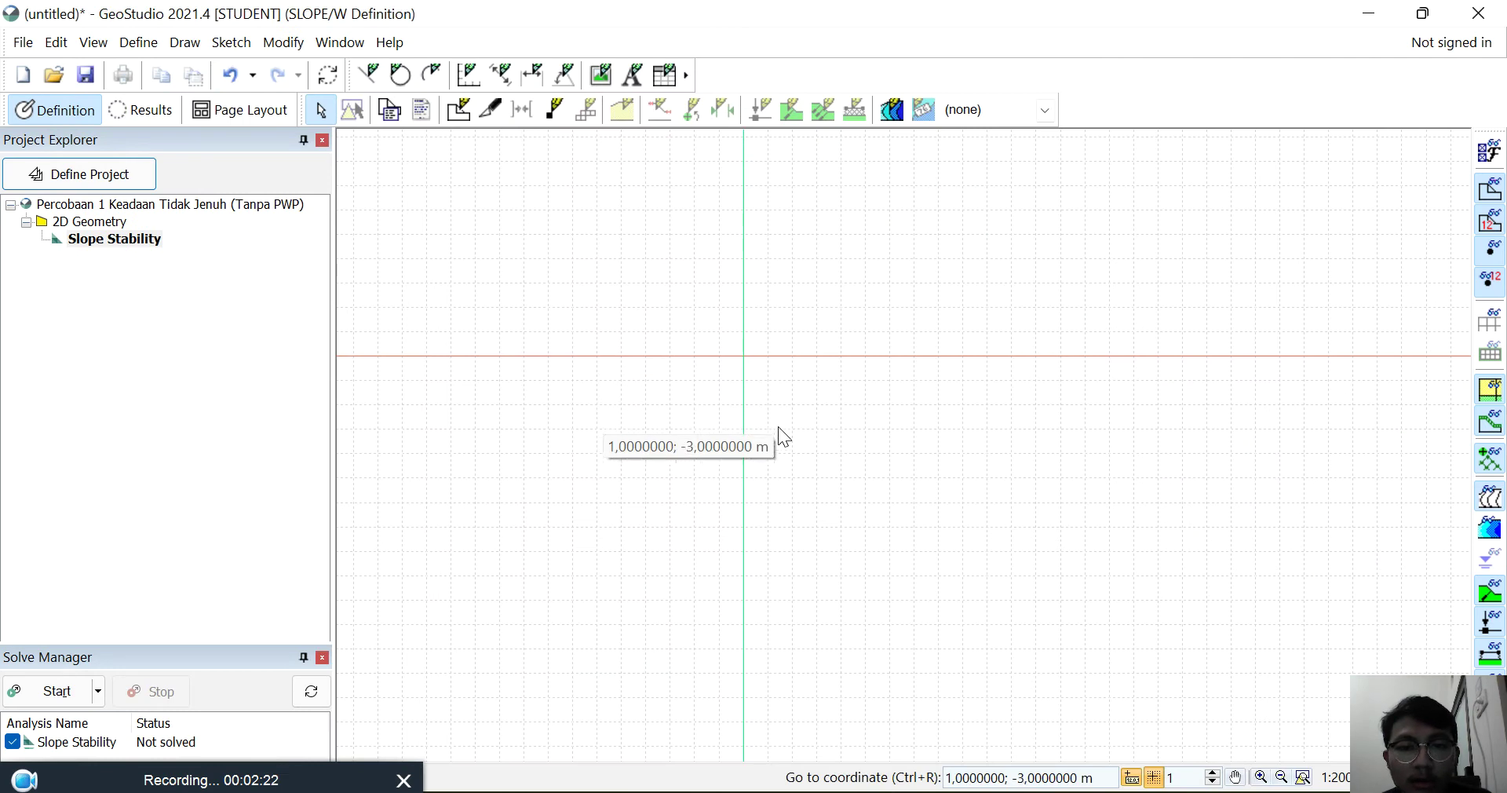
pyautogui.click(1236, 777)
pyautogui.moveTo(1072, 266); pyautogui.dragTo(929, 410)
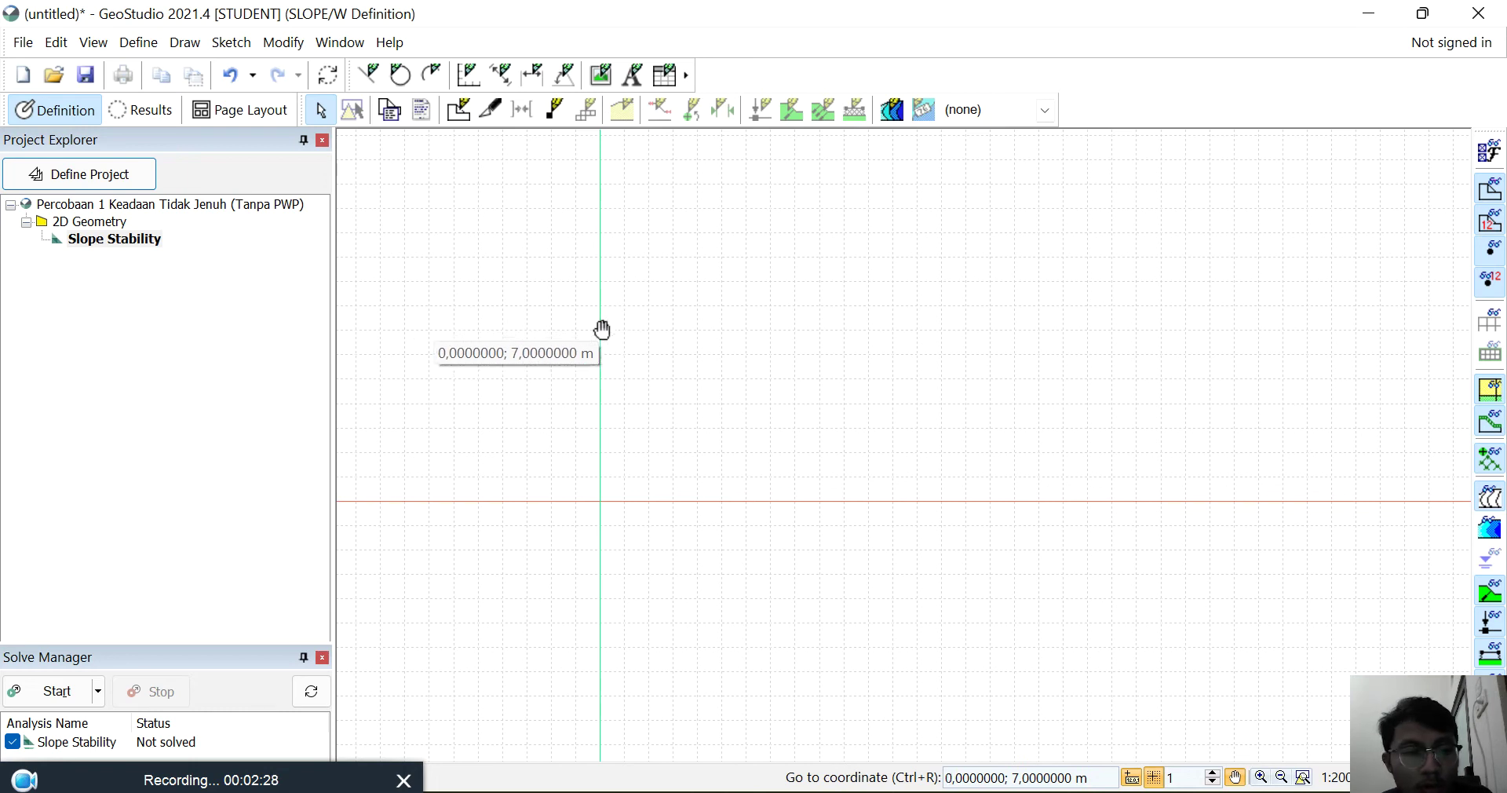
pyautogui.click(231, 44)
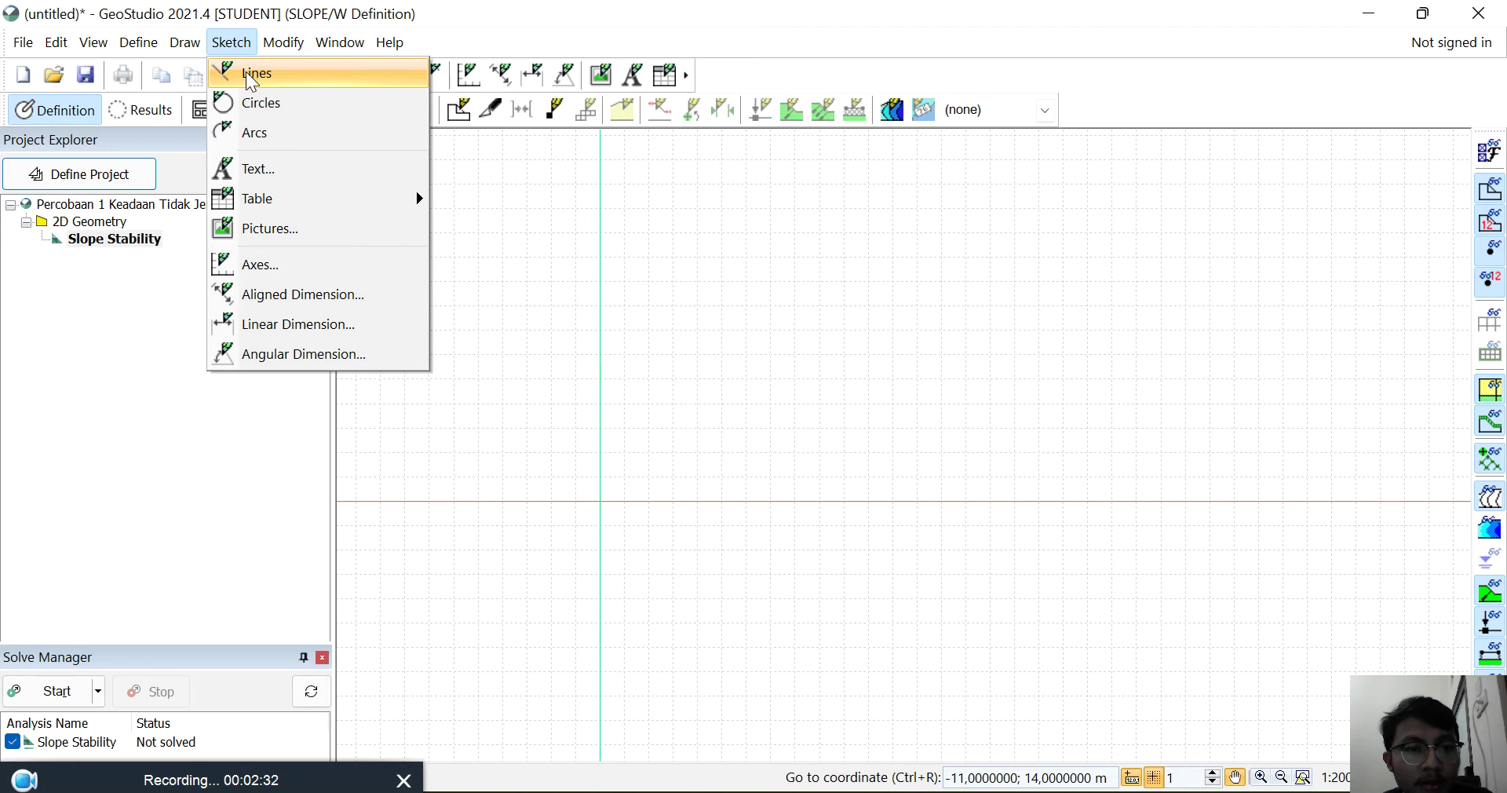
pyautogui.click(248, 72)
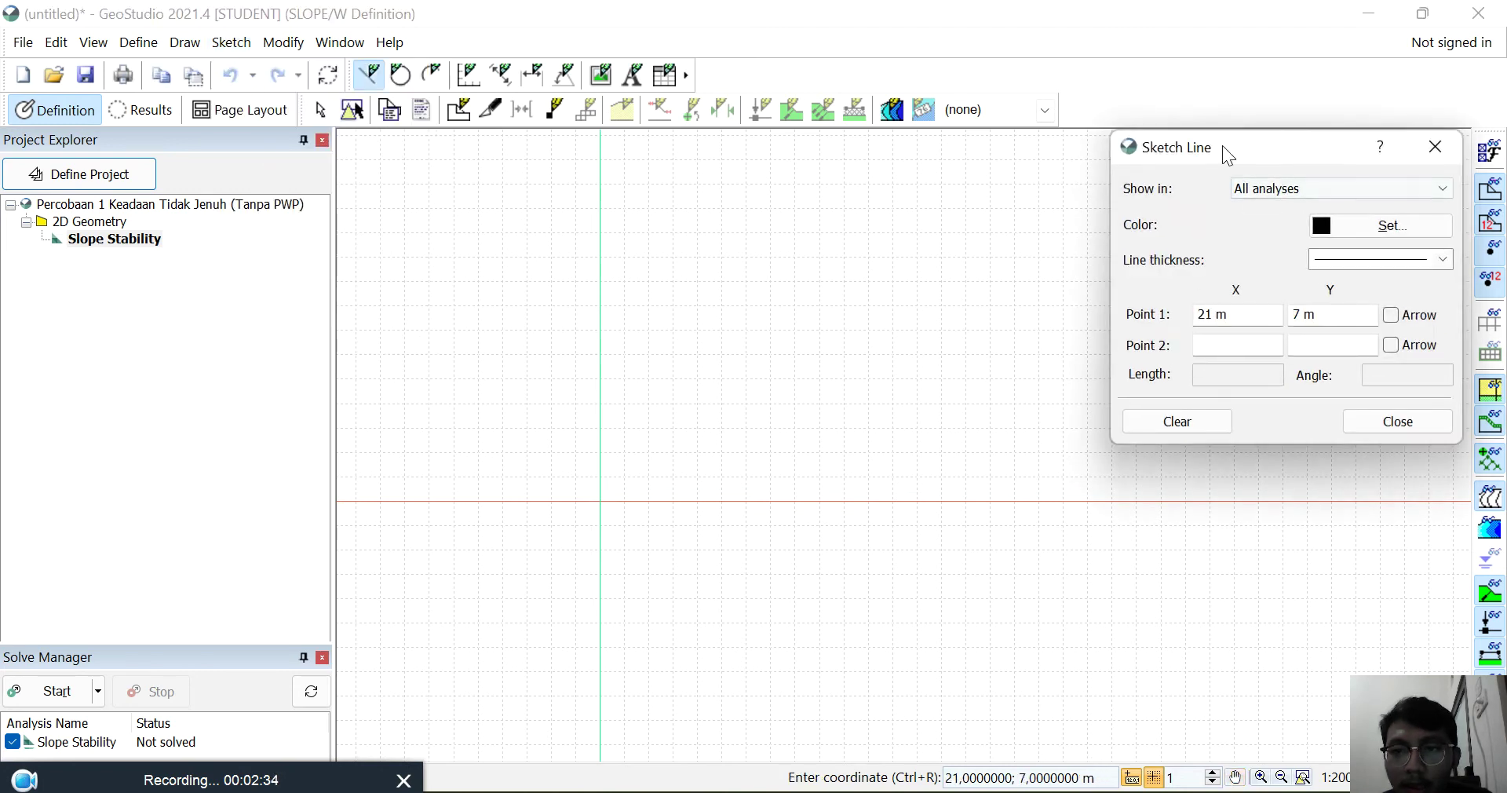
pyautogui.moveTo(1222, 145); pyautogui.dragTo(1201, 149)
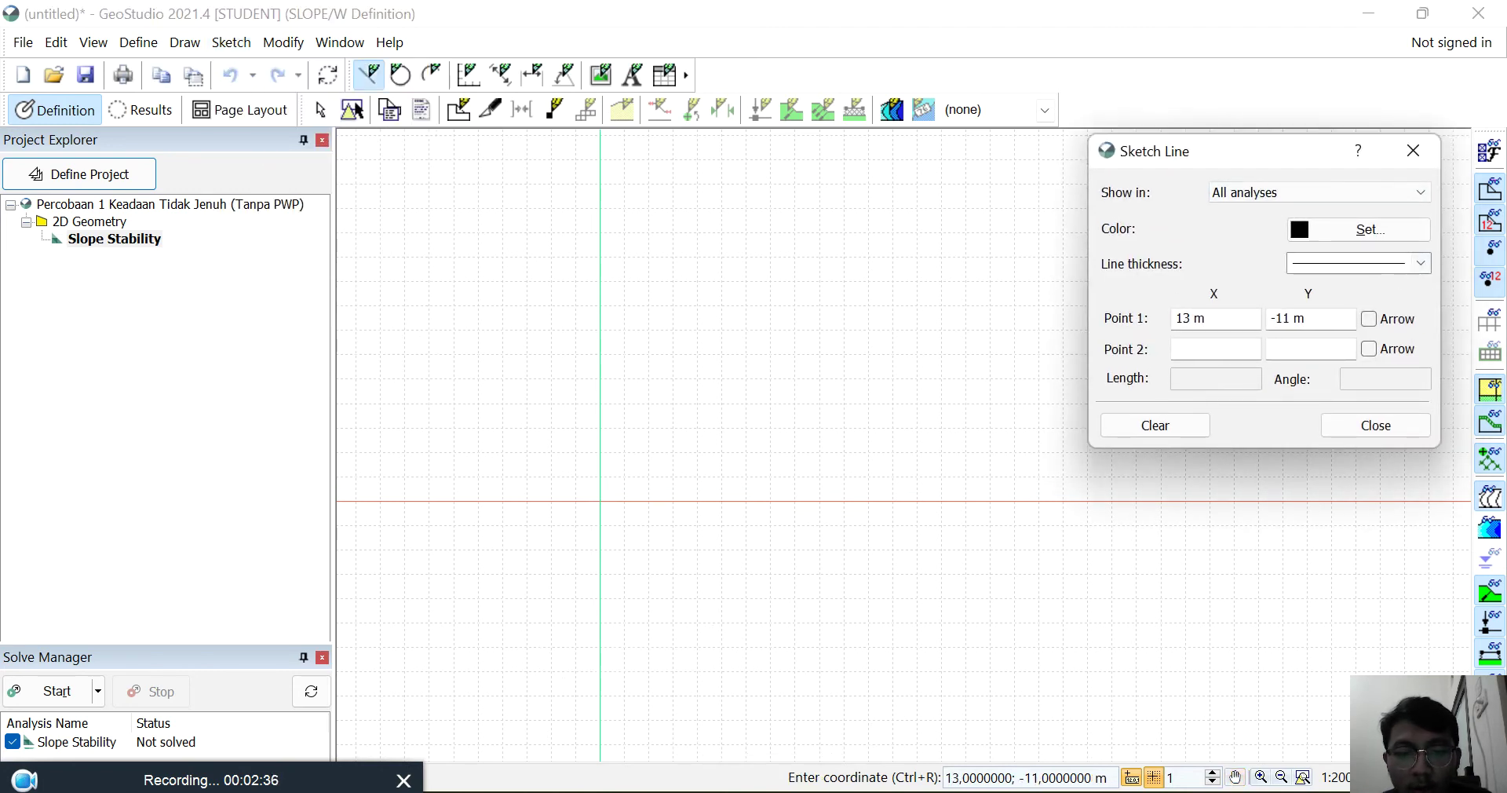
# Step: Examine the slope cross-sections and their axes in the Form Acara 4 PDF in the browser, return to GeoStudio and leave the line sketching command
pyautogui.hotkey('alt', 'Tab')
pyautogui.scroll(10, 793, 459)
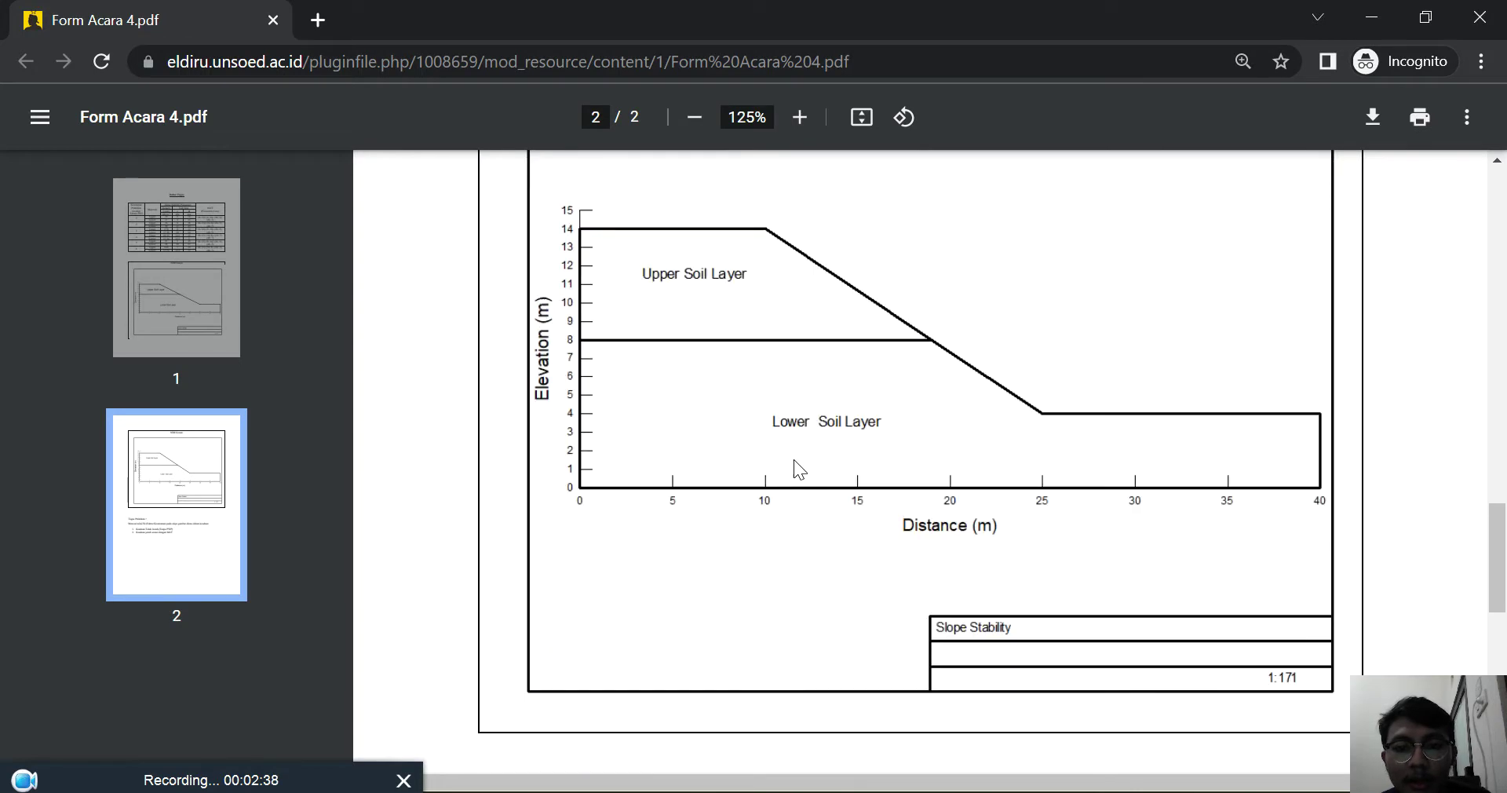
pyautogui.scroll(12, 794, 459)
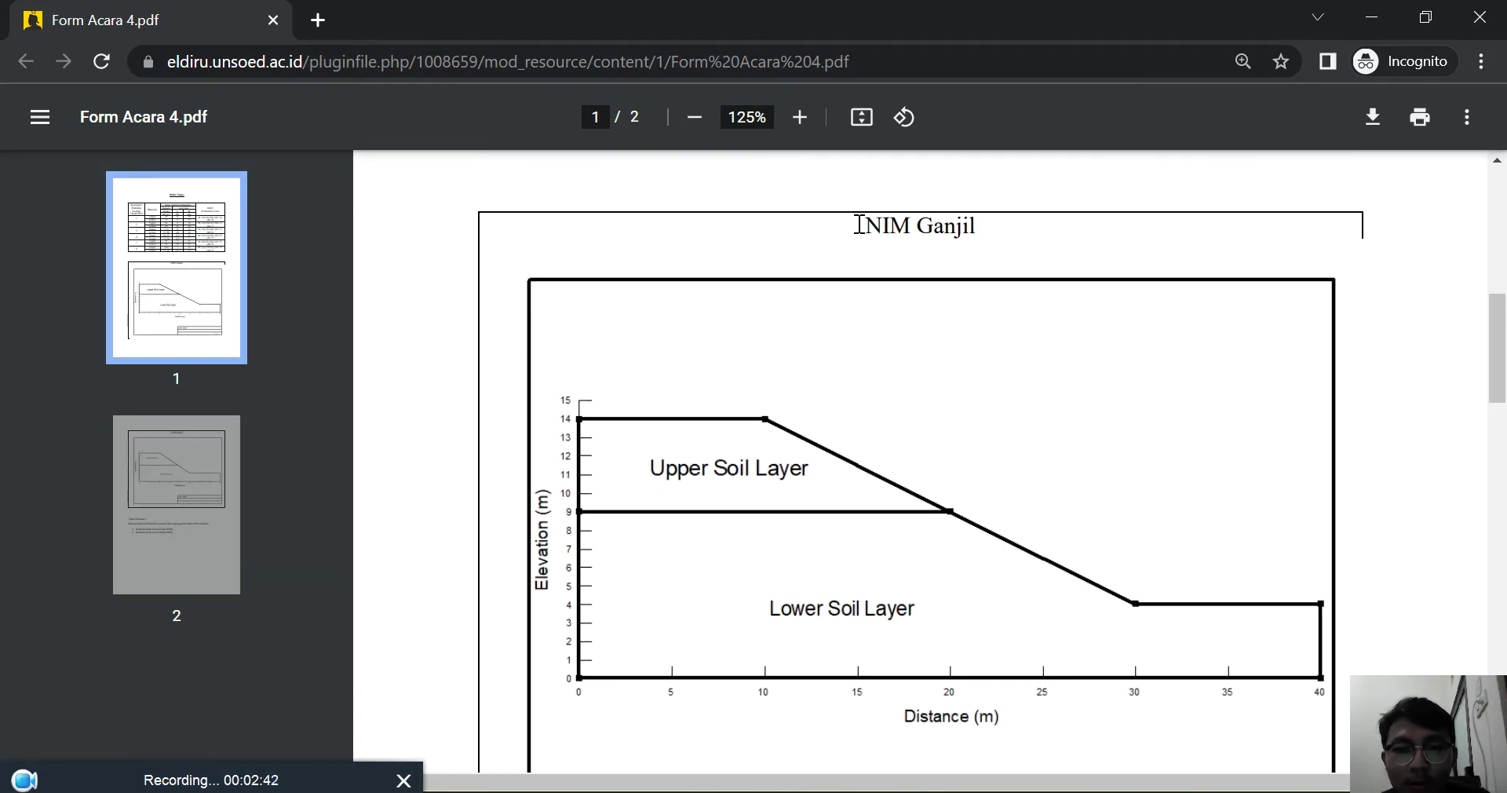
pyautogui.scroll(-12, 868, 238)
pyautogui.moveTo(859, 208); pyautogui.dragTo(985, 210)
pyautogui.click(859, 430)
pyautogui.scroll(-2, 859, 431)
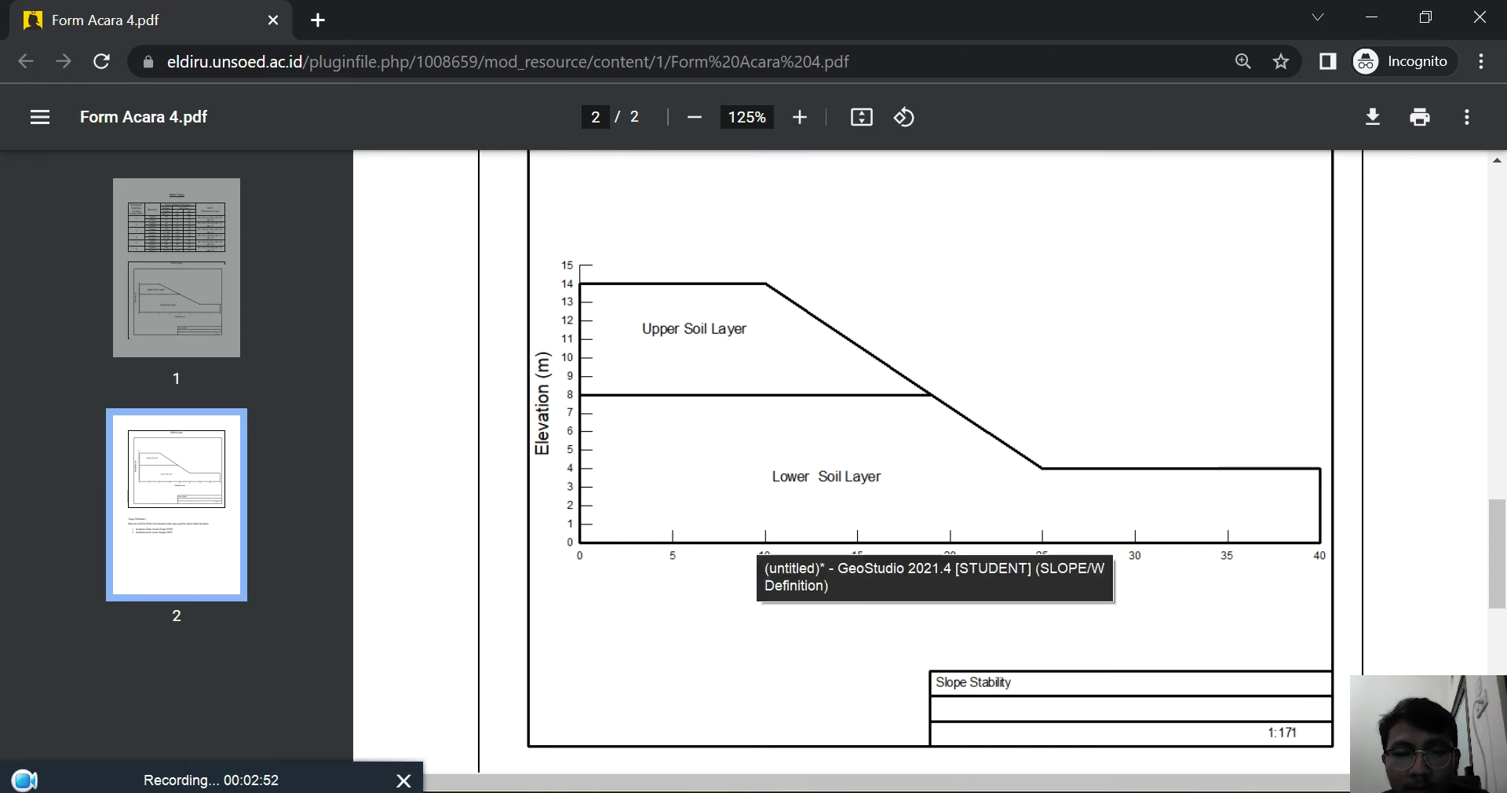
pyautogui.click(854, 790)
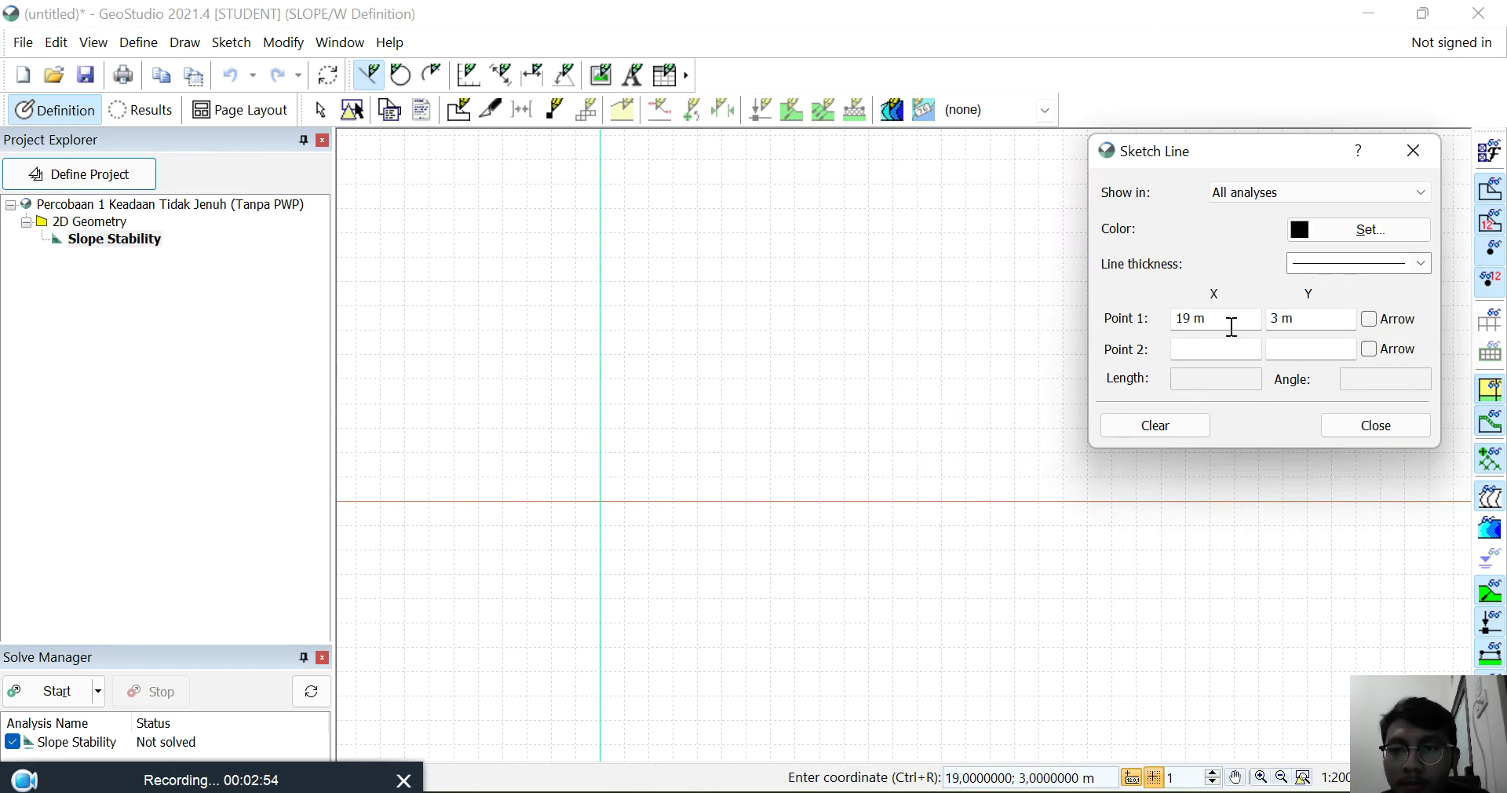
pyautogui.moveTo(1288, 165); pyautogui.dragTo(1234, 164)
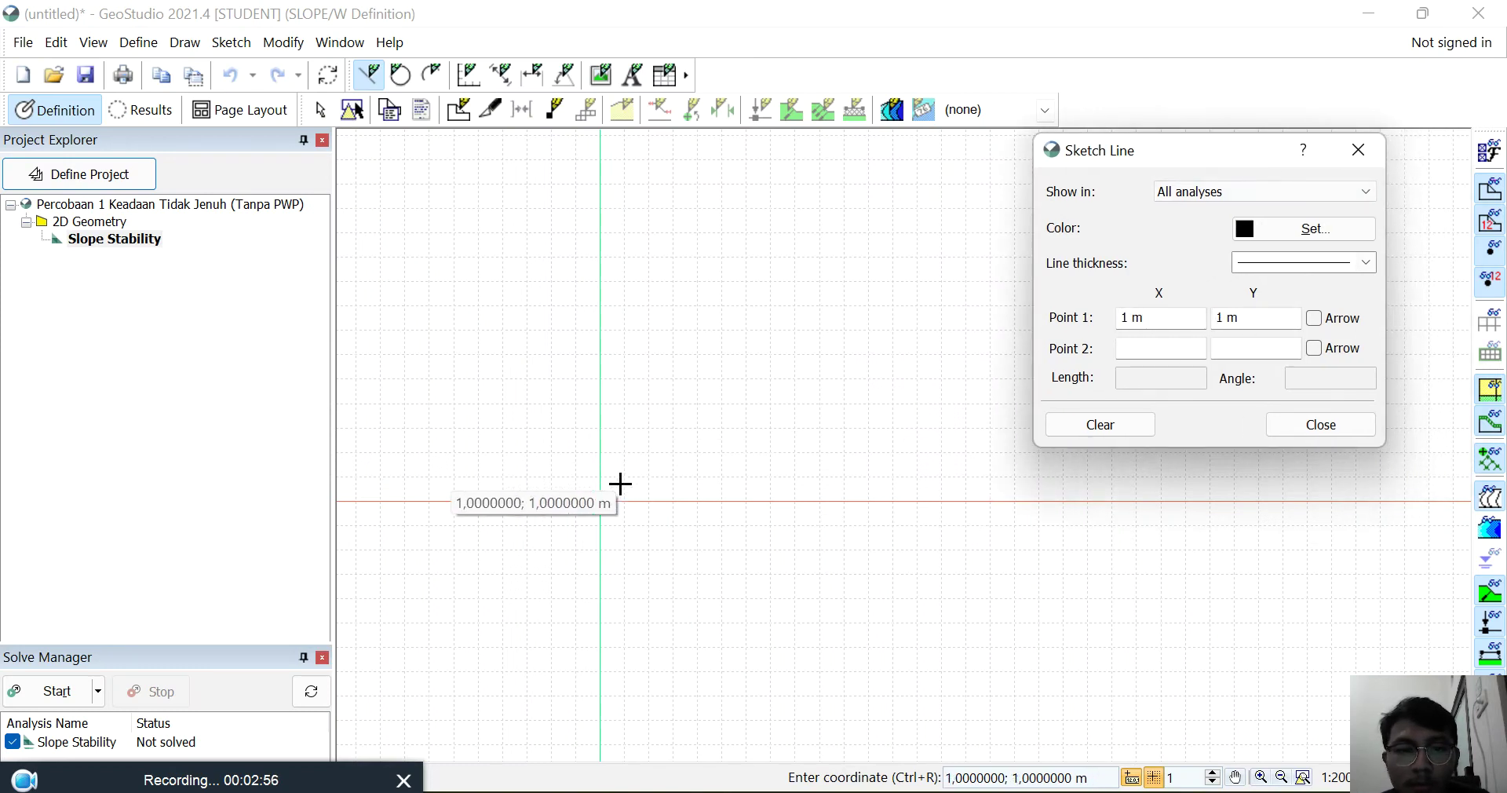
pyautogui.click(1322, 425)
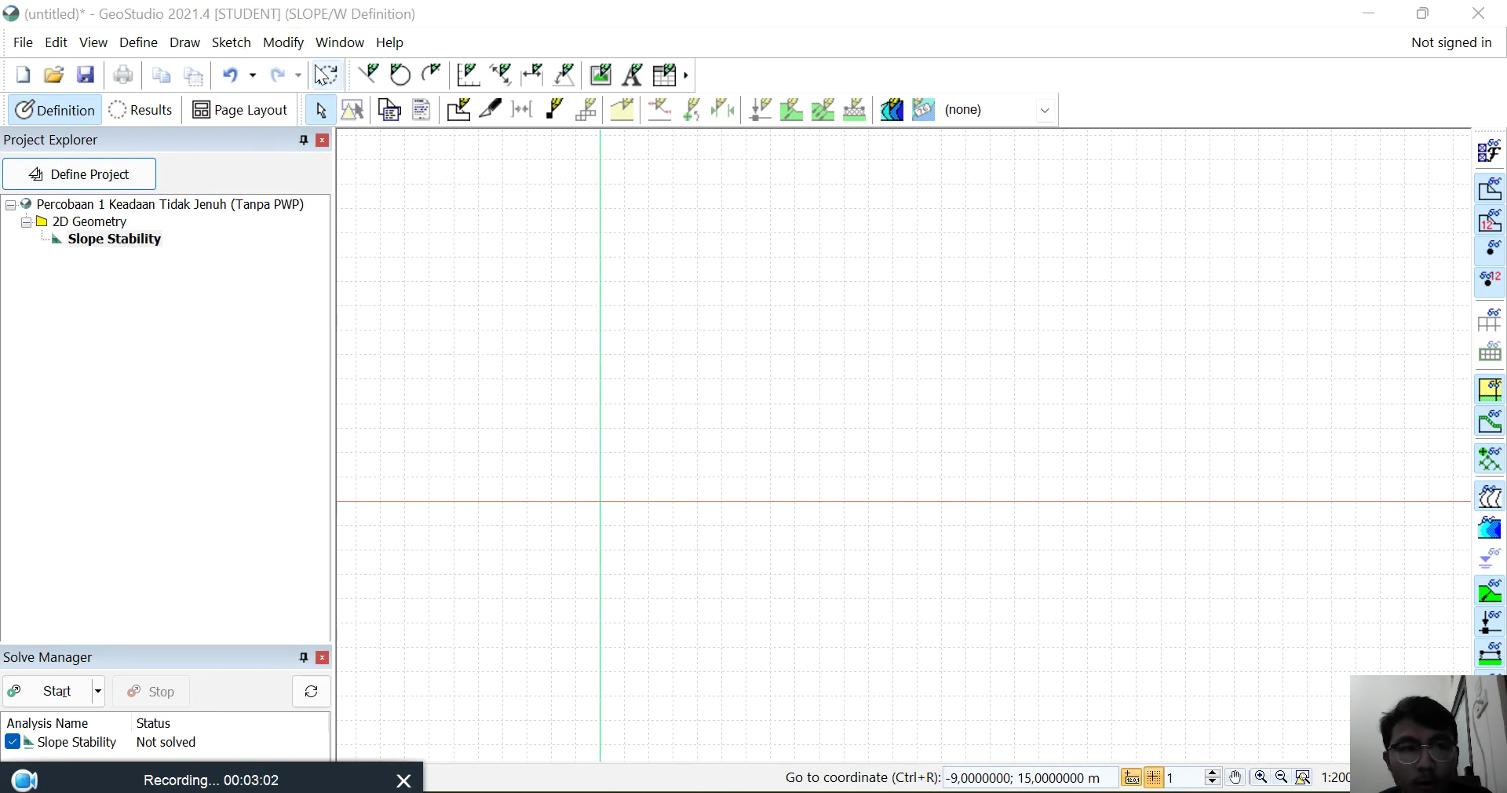
# Step: Sketch axes titled Elevation and Distance, with the X-axis running from 0 to 40 m and the Y-axis from 0 to 15 m
pyautogui.click(224, 43)
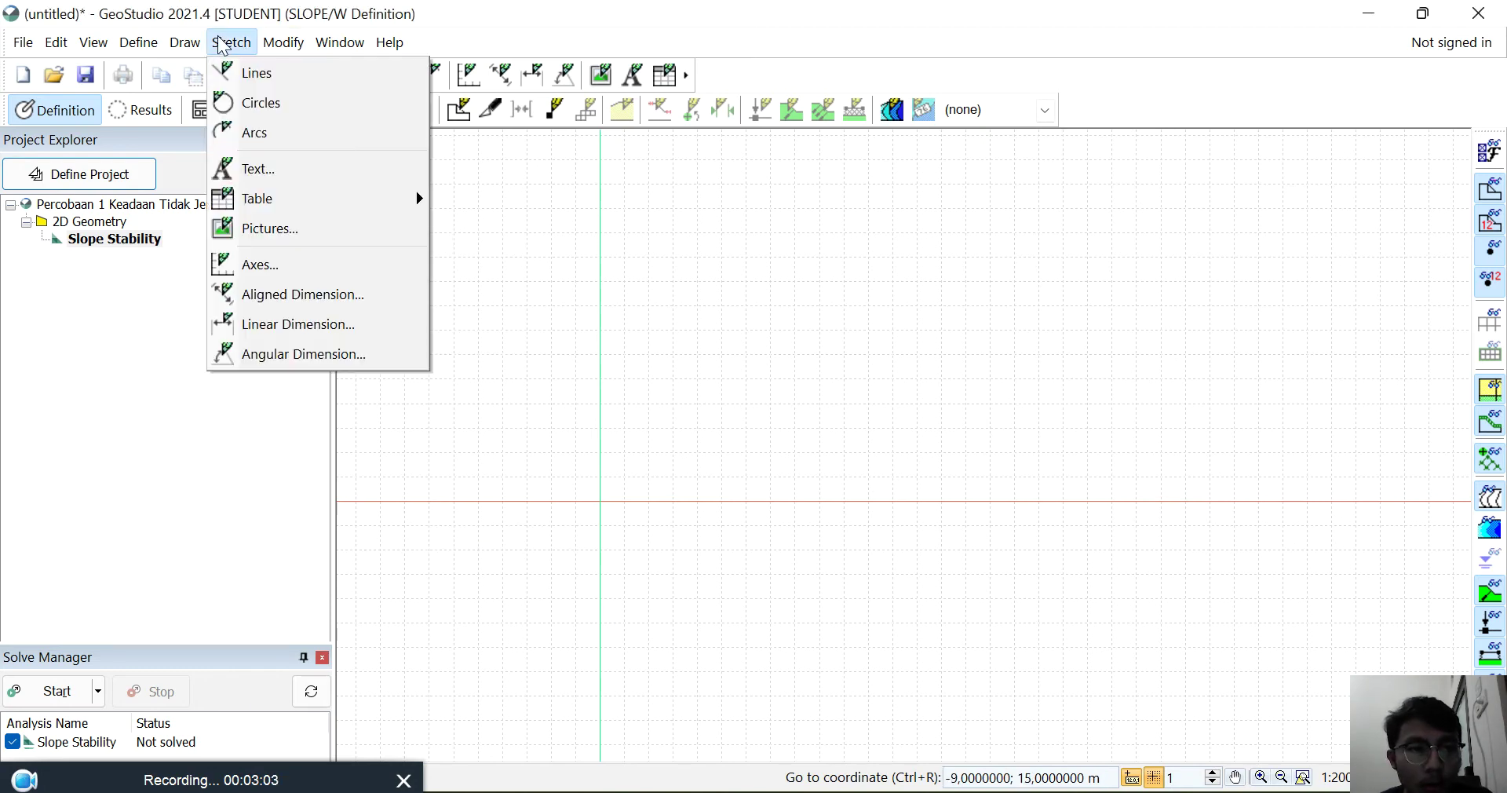
pyautogui.click(294, 261)
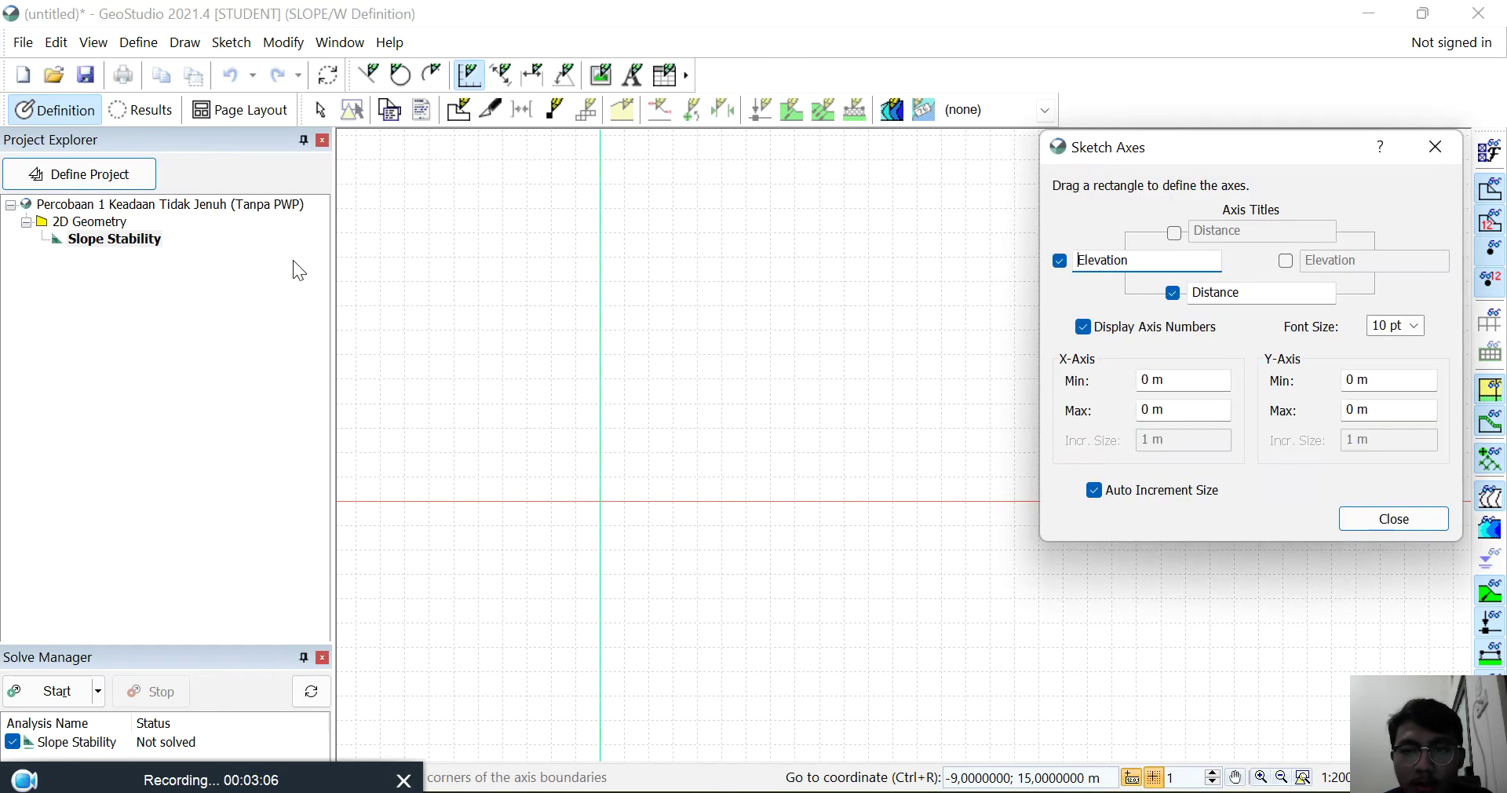
pyautogui.moveTo(1243, 149); pyautogui.dragTo(1052, 136)
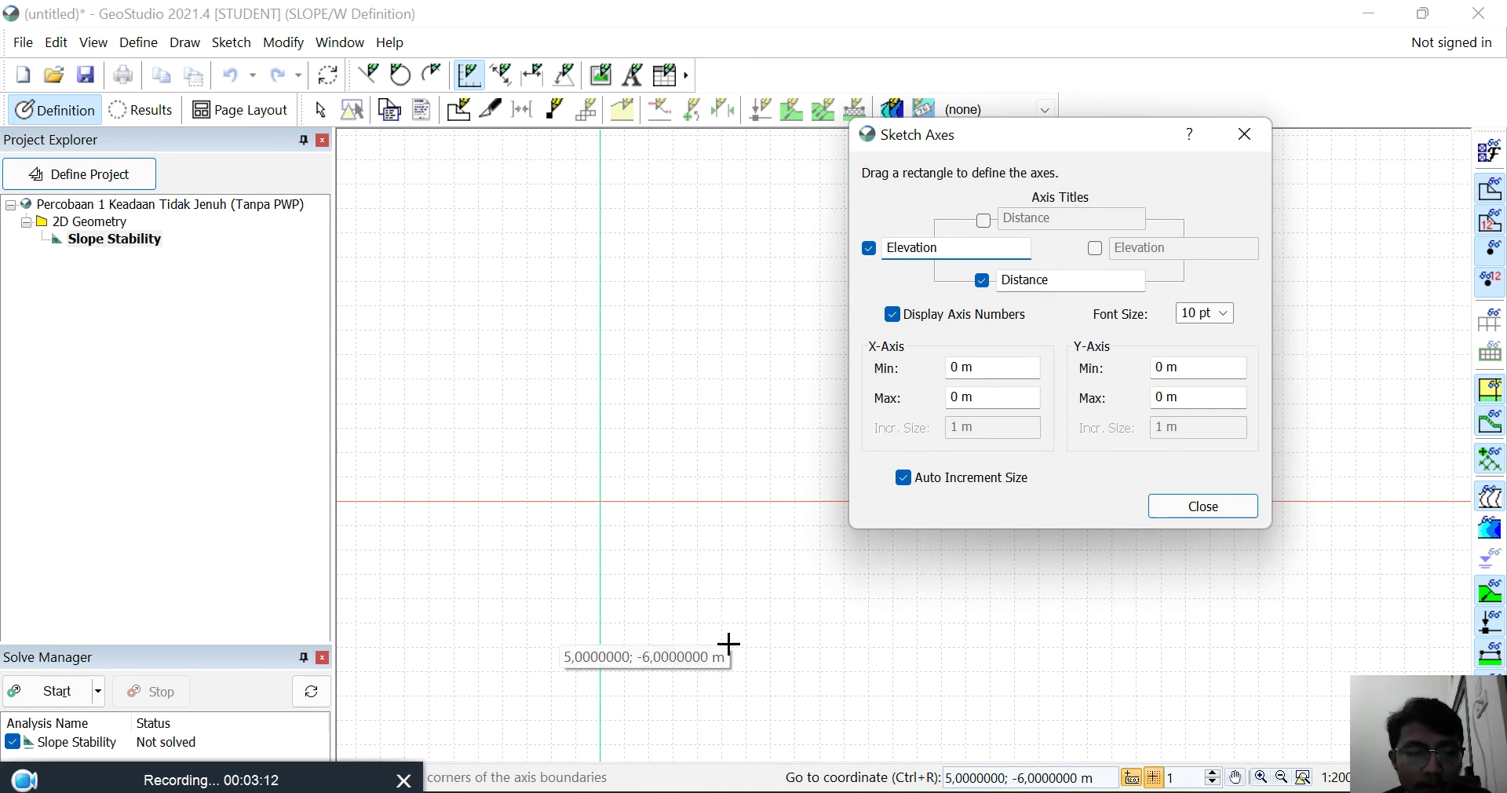
pyautogui.hotkey('alt', 'Tab')
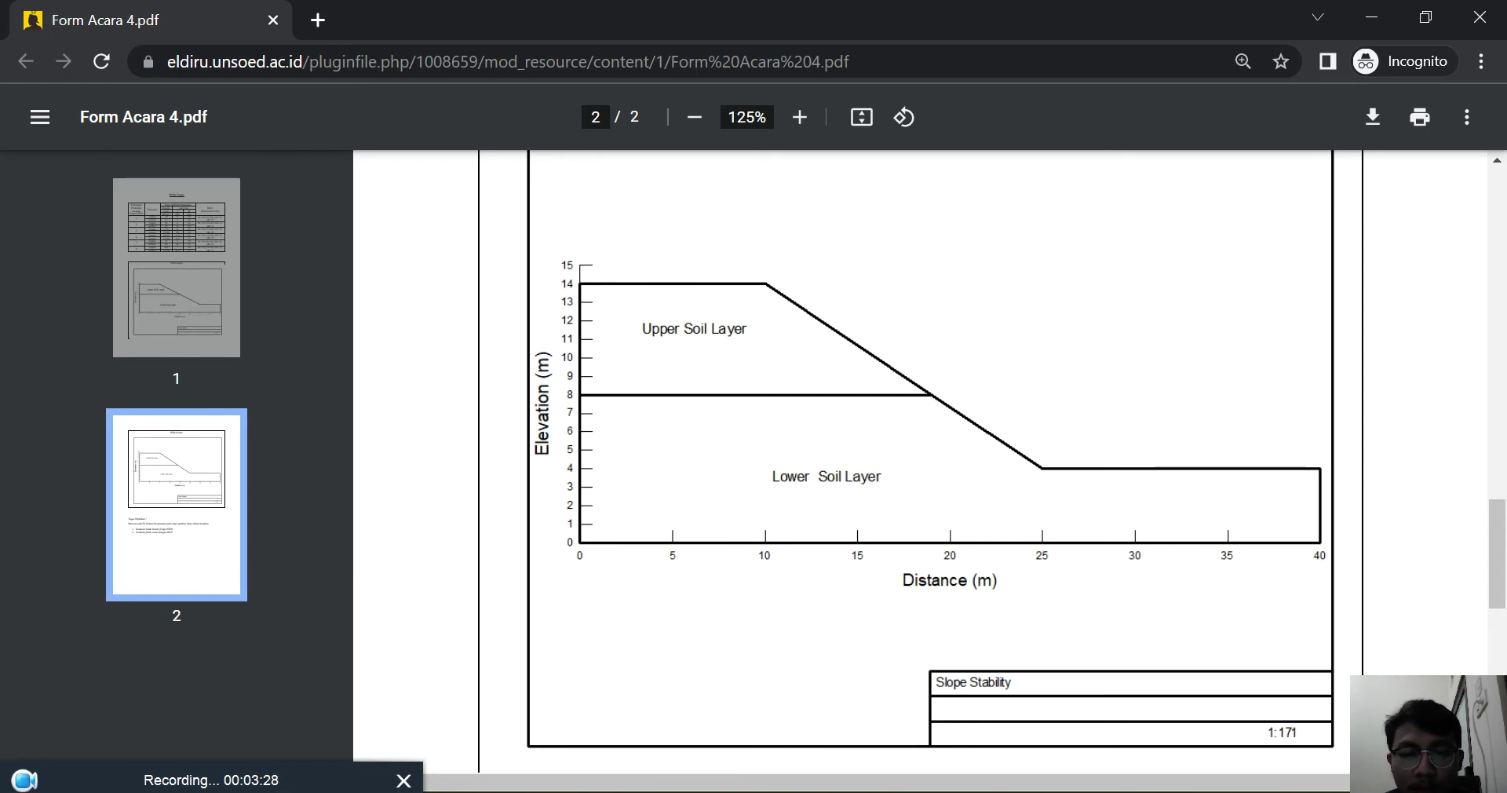
pyautogui.hotkey('alt', 'Tab')
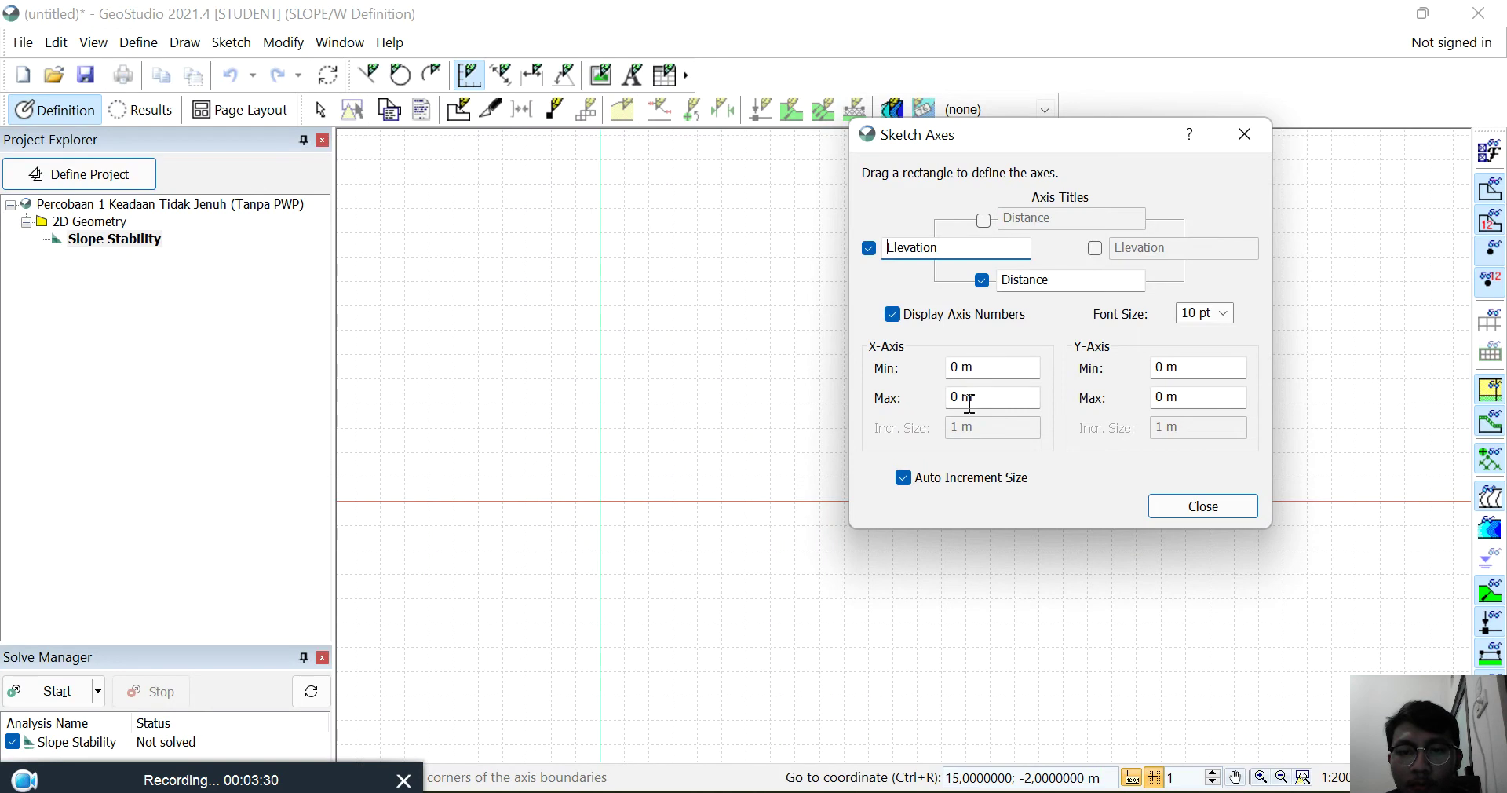
pyautogui.press('BackSpace')
pyautogui.write('40')
pyautogui.click(1168, 399)
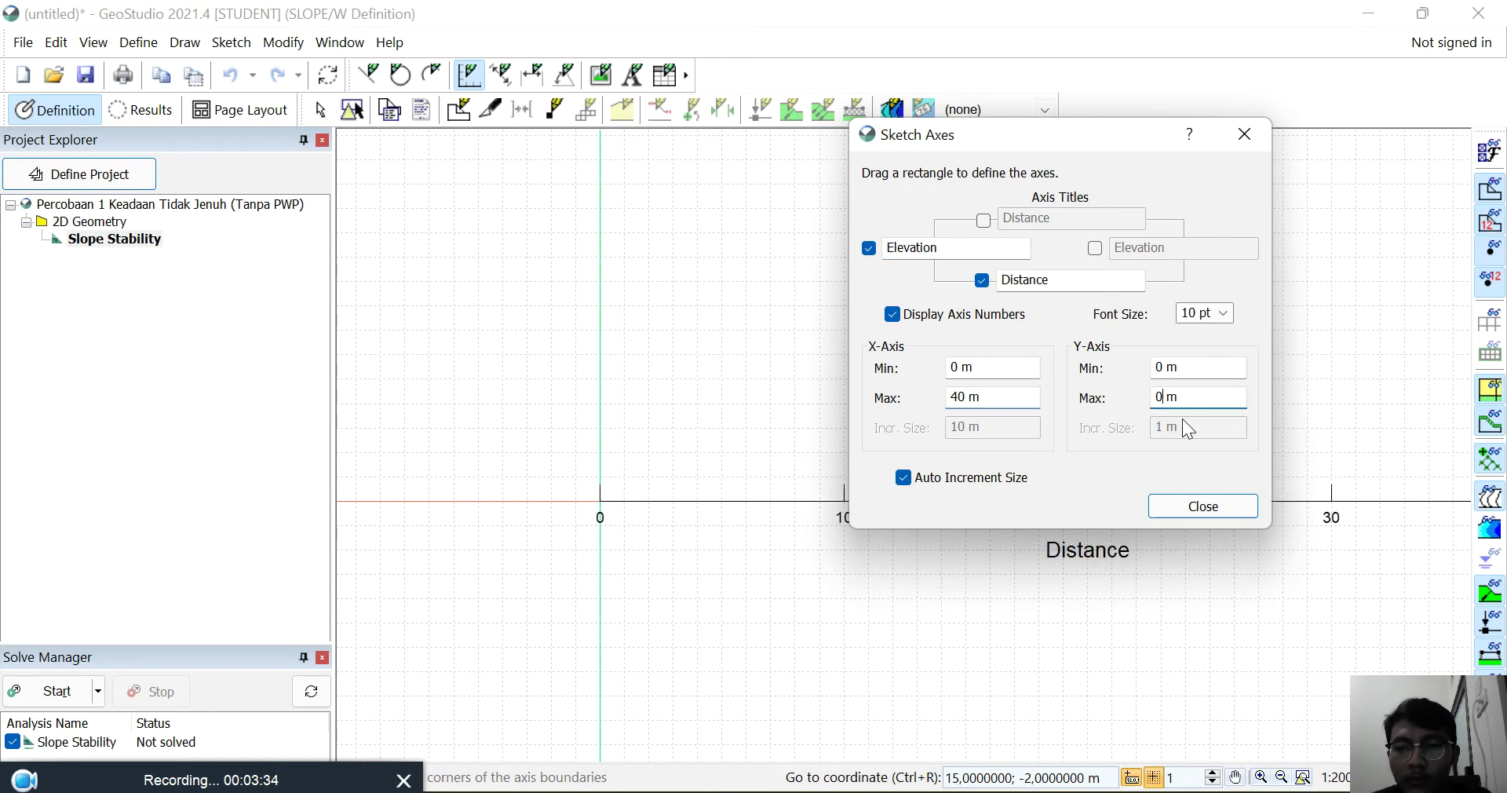
pyautogui.press('BackSpace')
pyautogui.write('15')
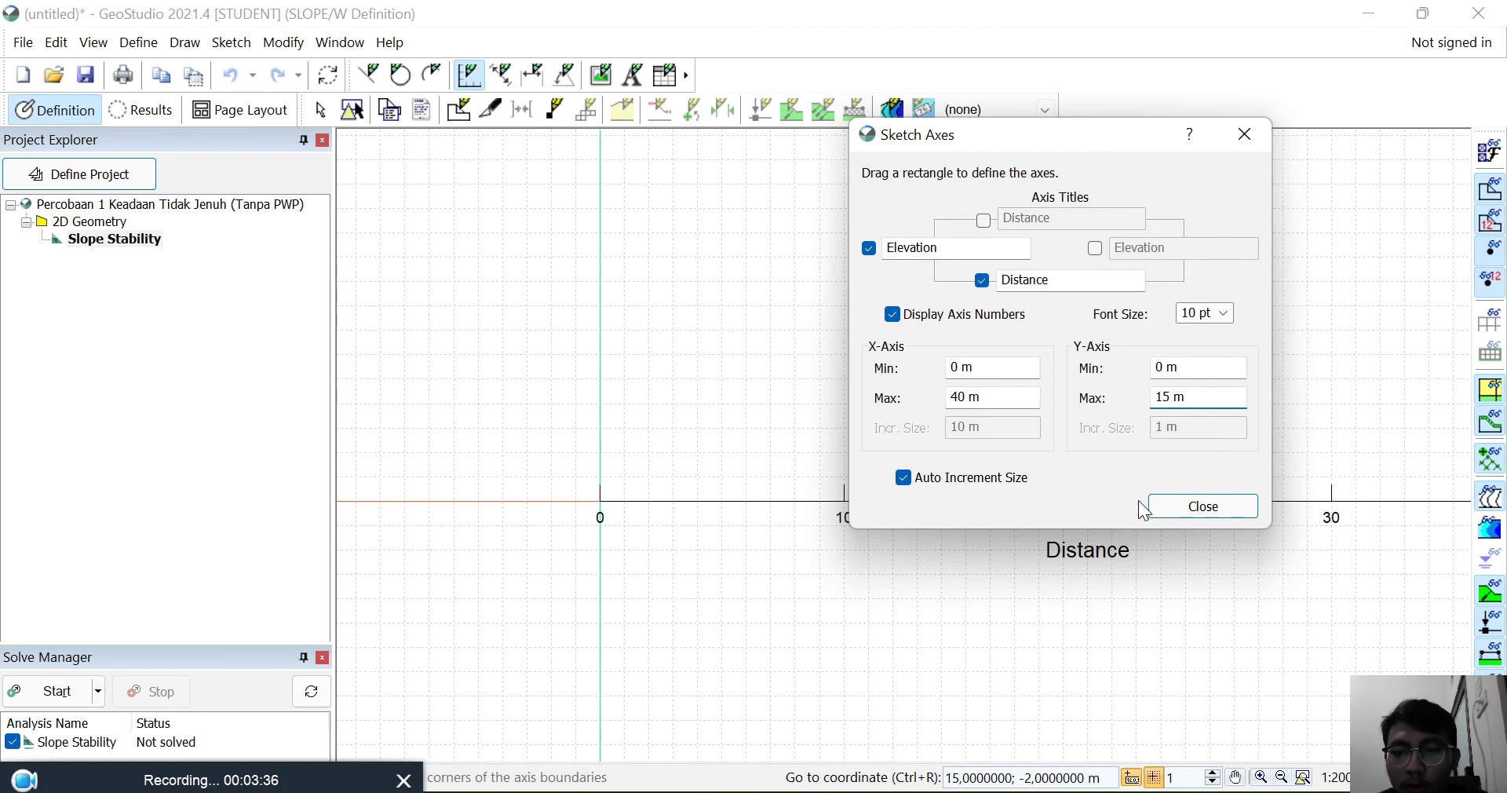
pyautogui.click(1162, 513)
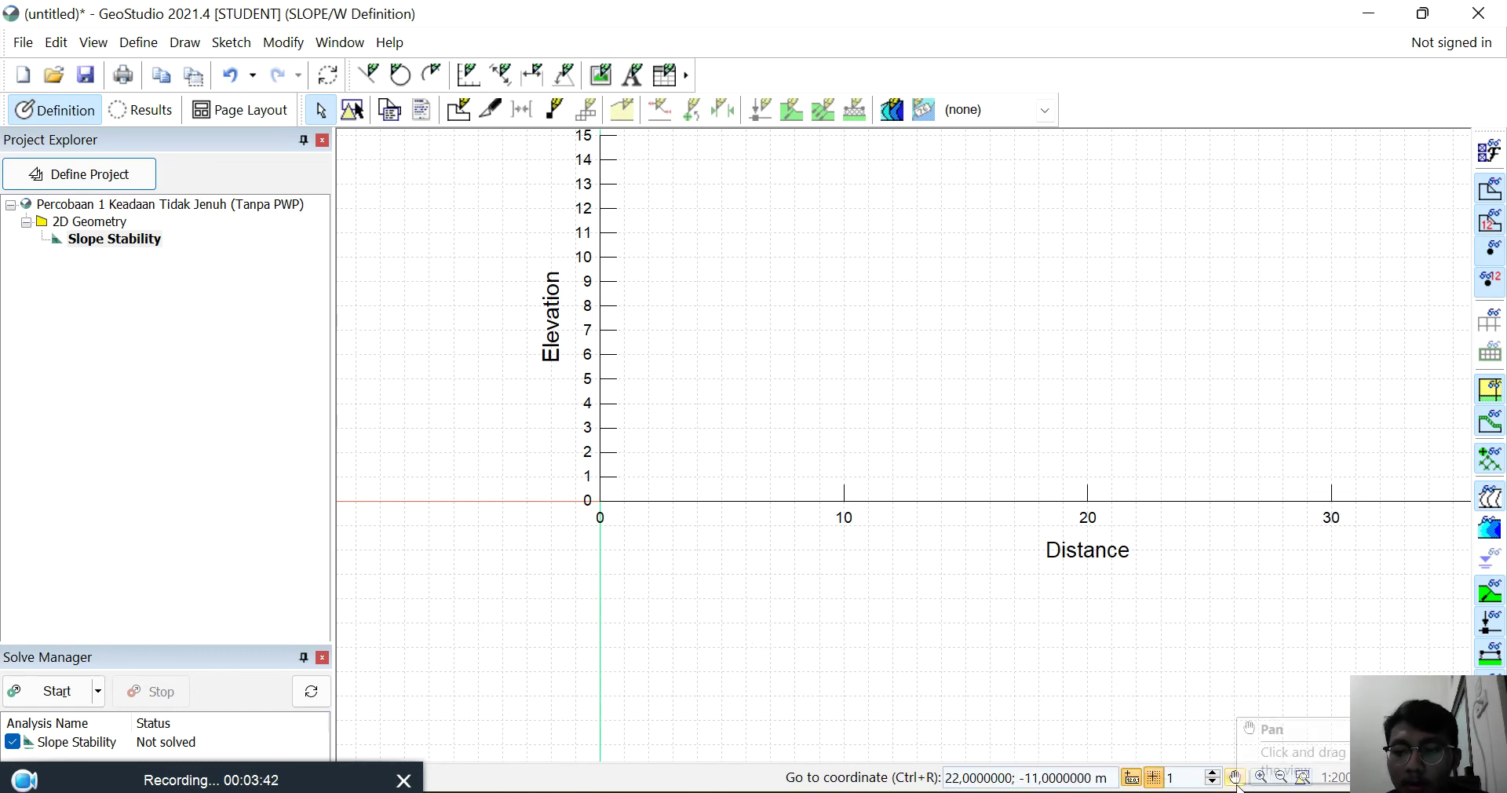
# Step: Sketch the slope's horizontal crest line from (0, 14) to (10, 14) m, following the cross-section in the PDF
pyautogui.click(1237, 779)
pyautogui.moveTo(1121, 255); pyautogui.dragTo(1029, 404)
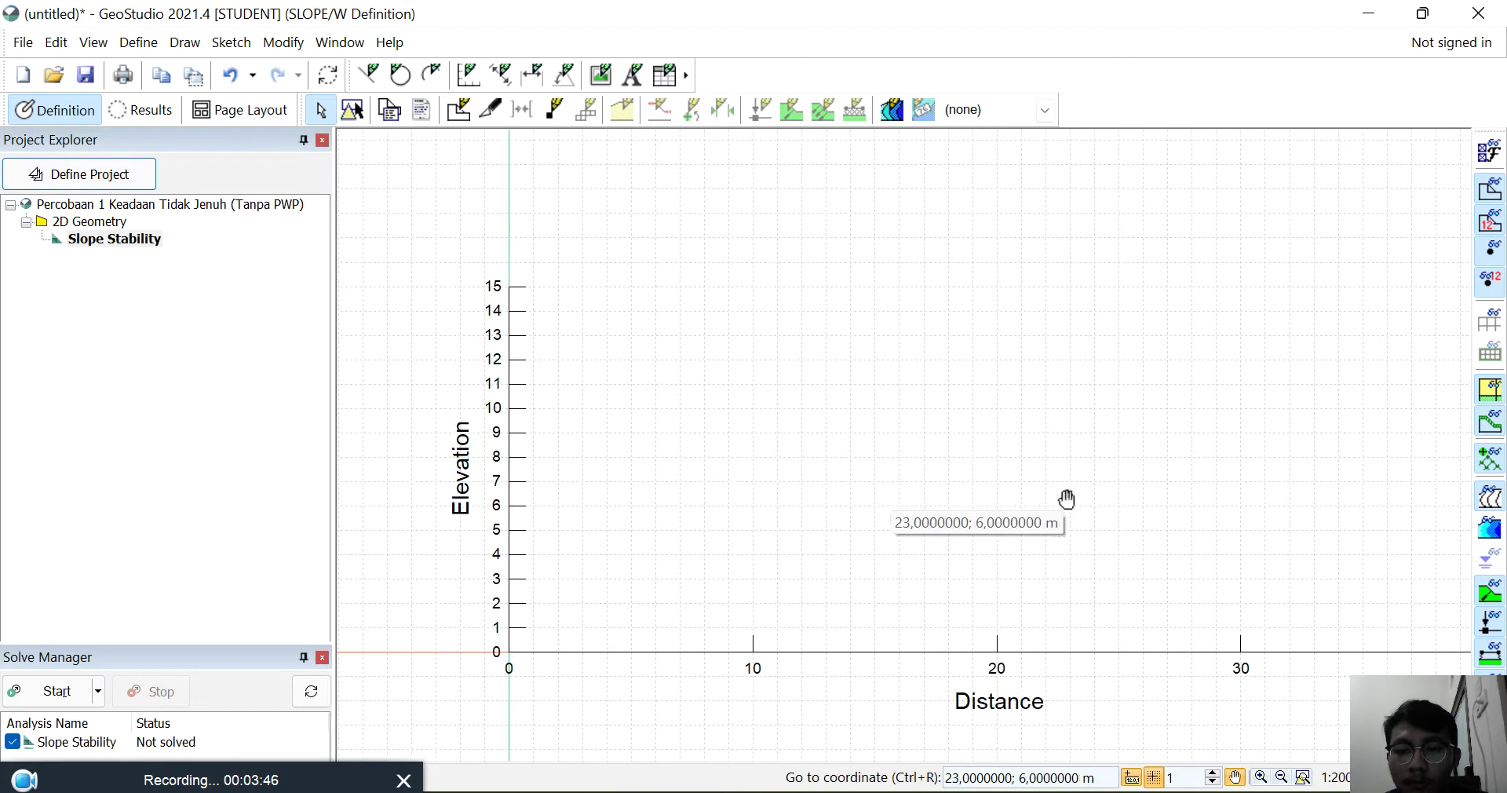
pyautogui.moveTo(902, 434); pyautogui.dragTo(869, 383)
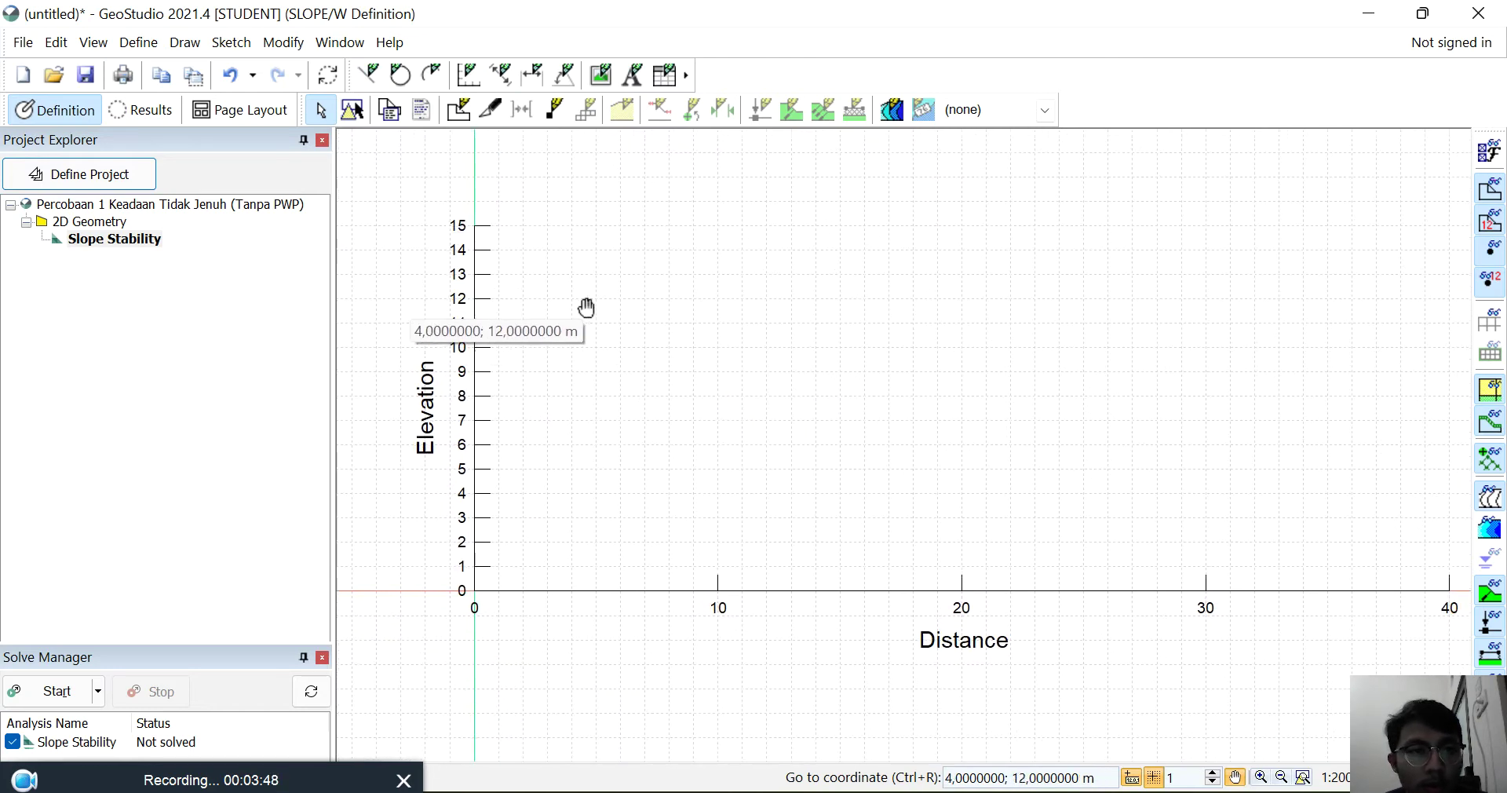
pyautogui.click(244, 47)
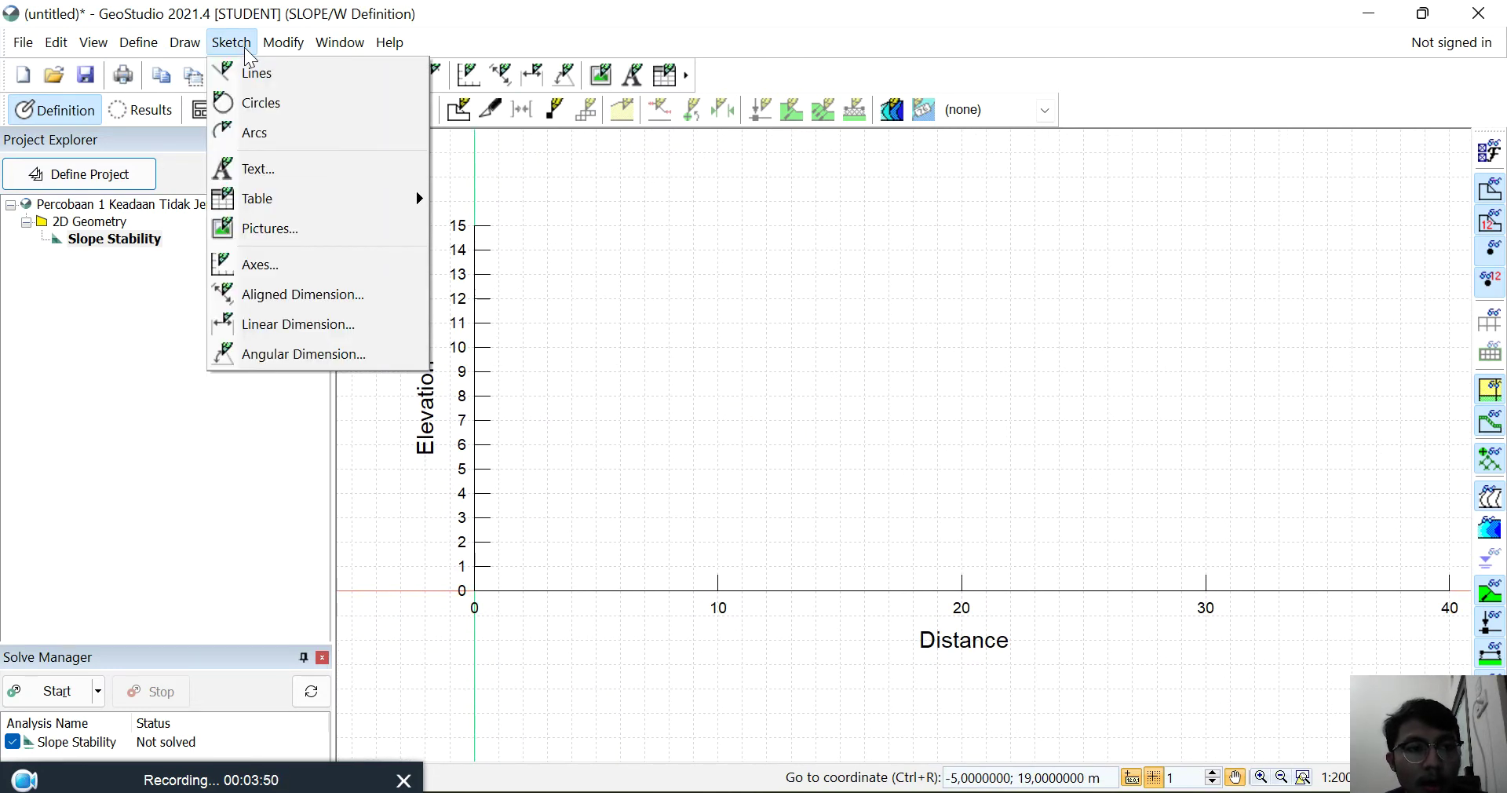
pyautogui.click(258, 71)
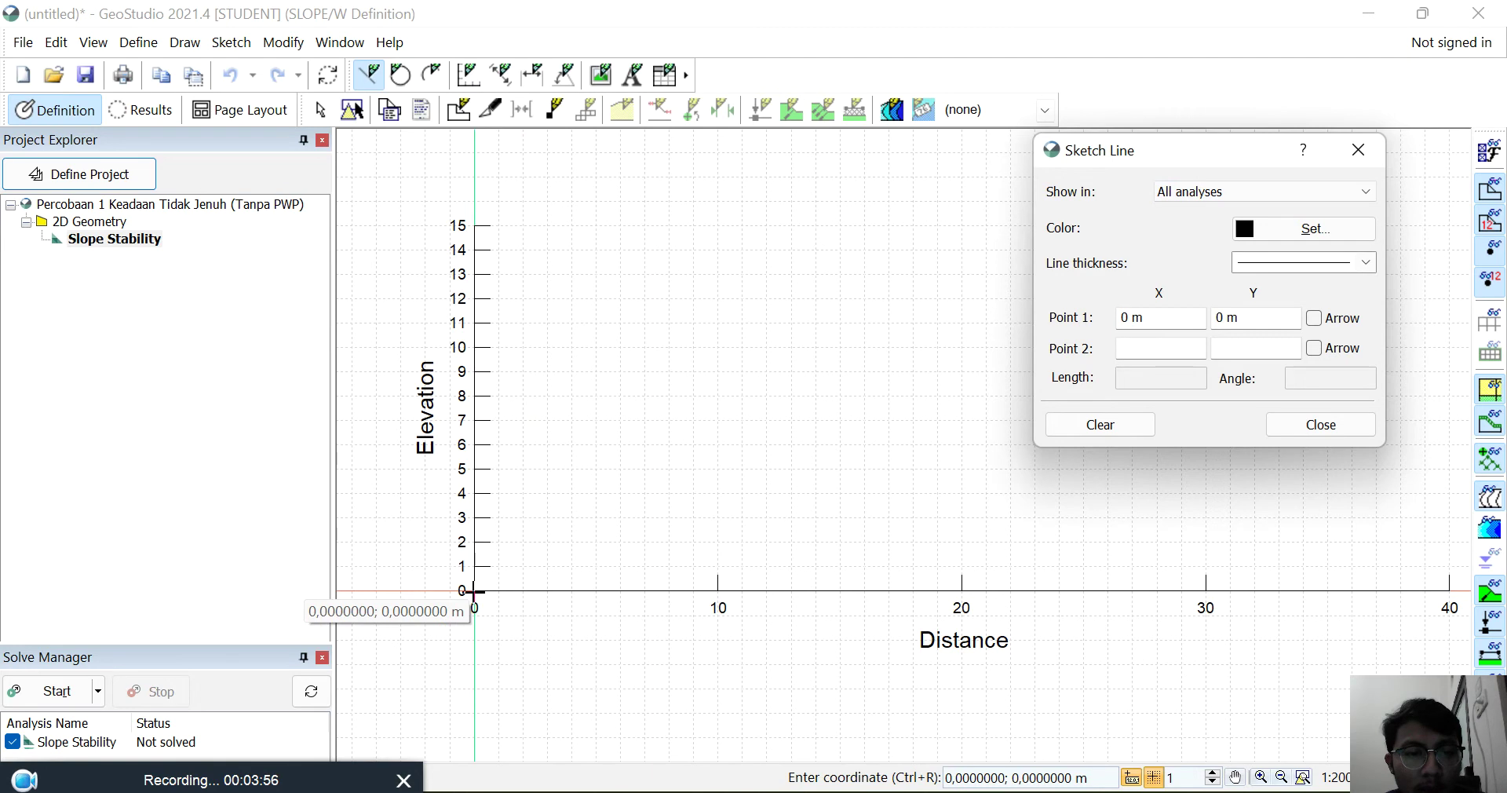
pyautogui.hotkey('alt', 'Tab')
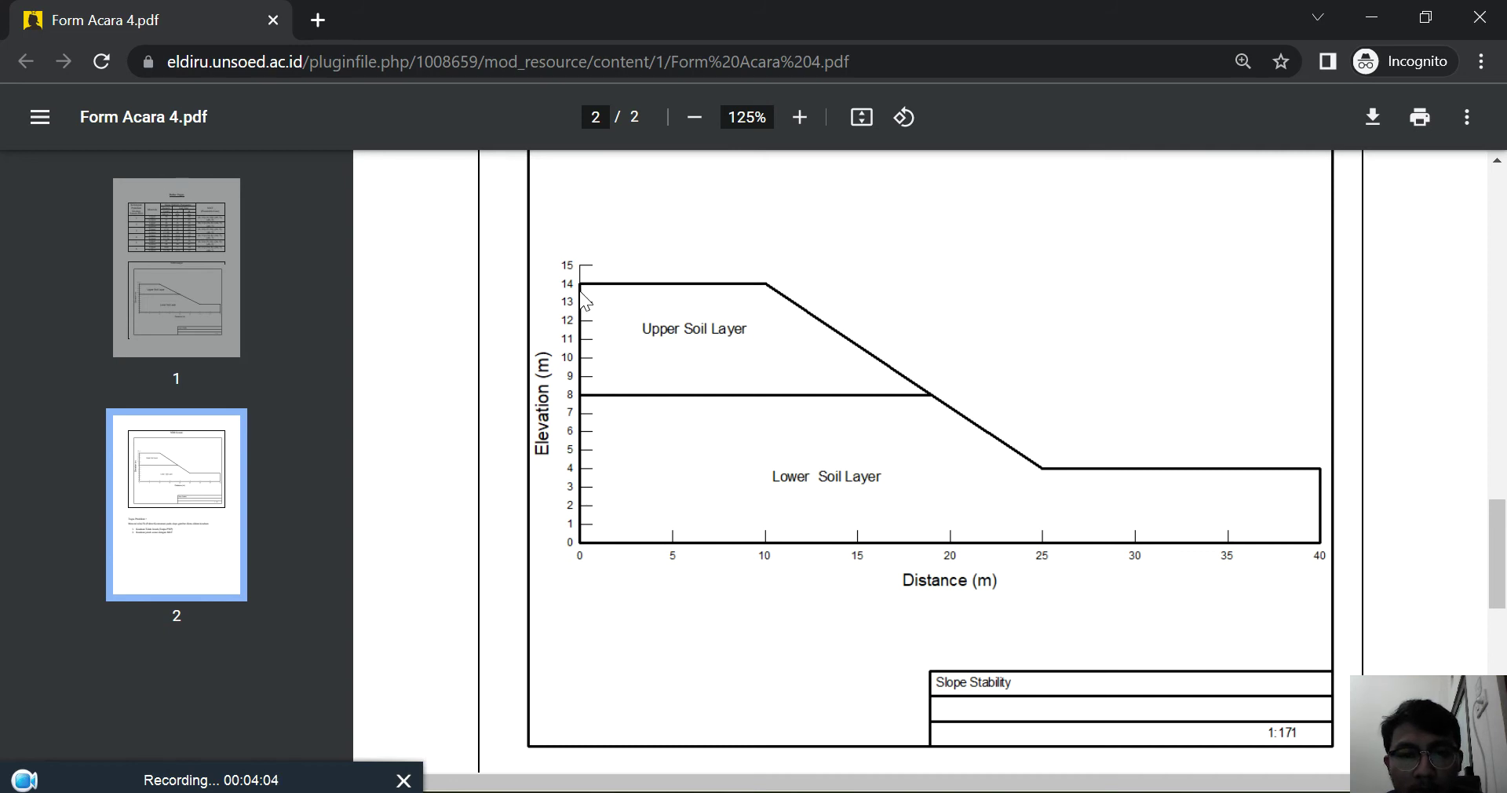
pyautogui.hotkey('alt', 'Tab')
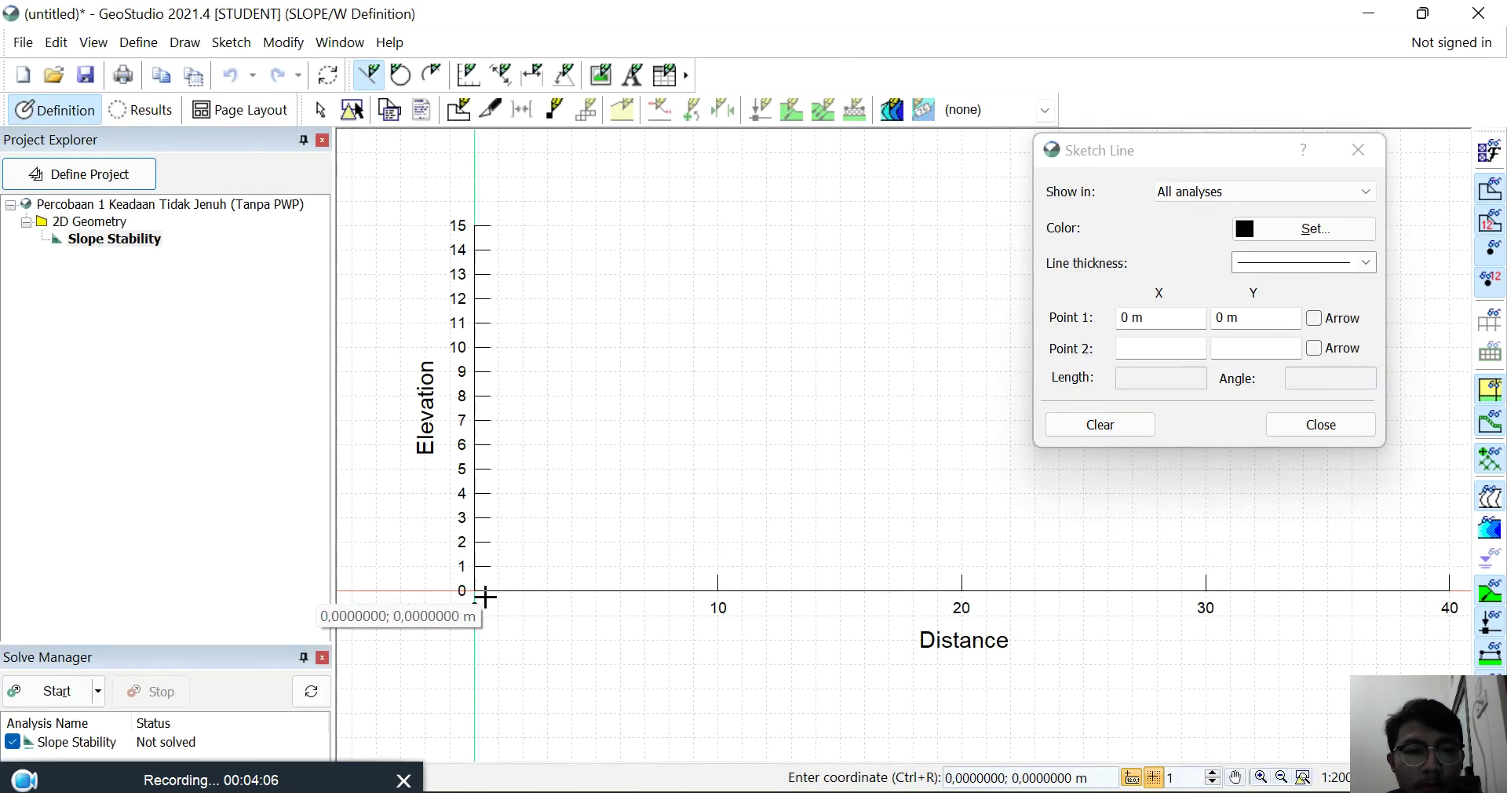
pyautogui.click(478, 590)
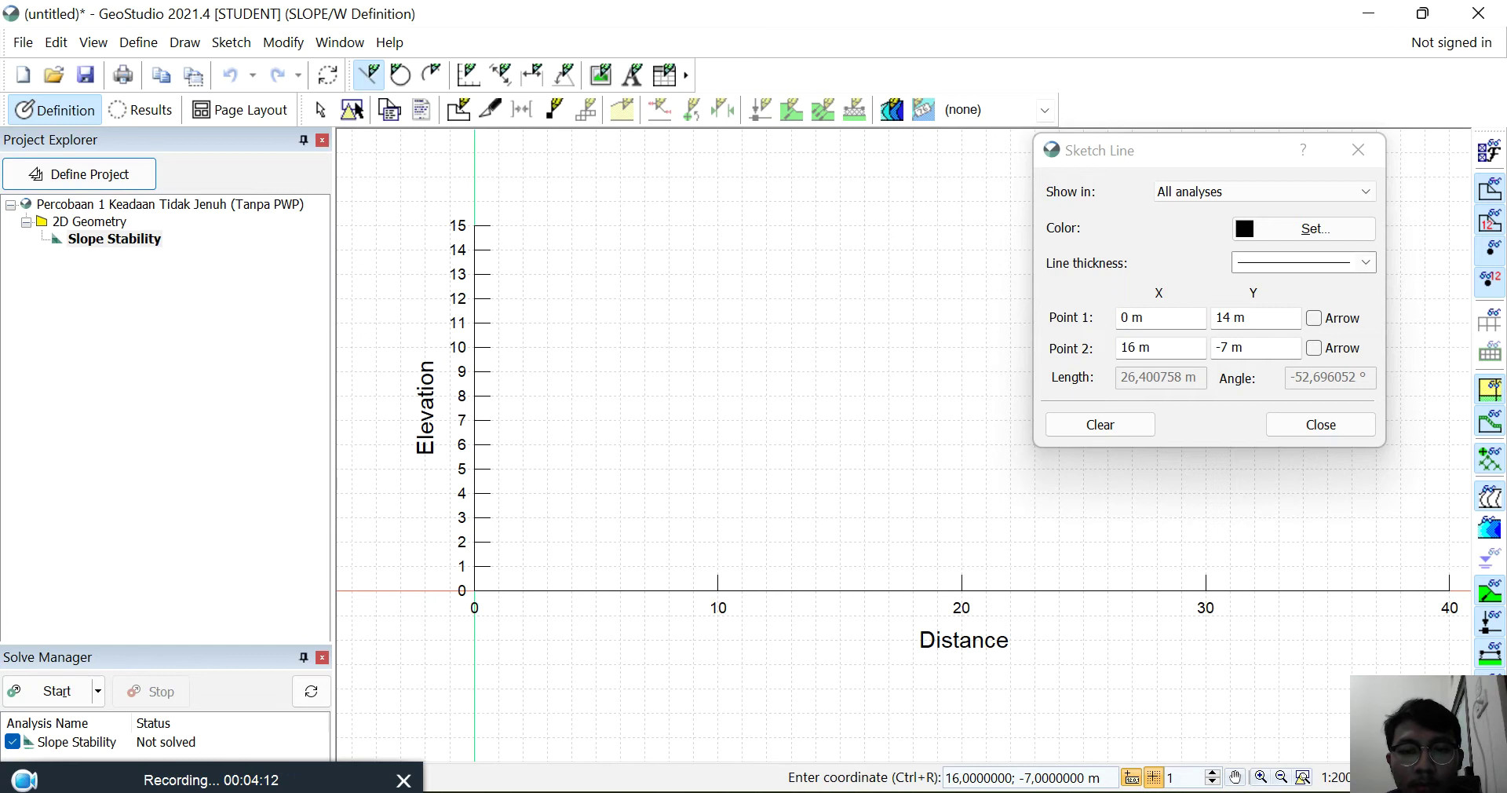
pyautogui.hotkey('alt', 'Tab')
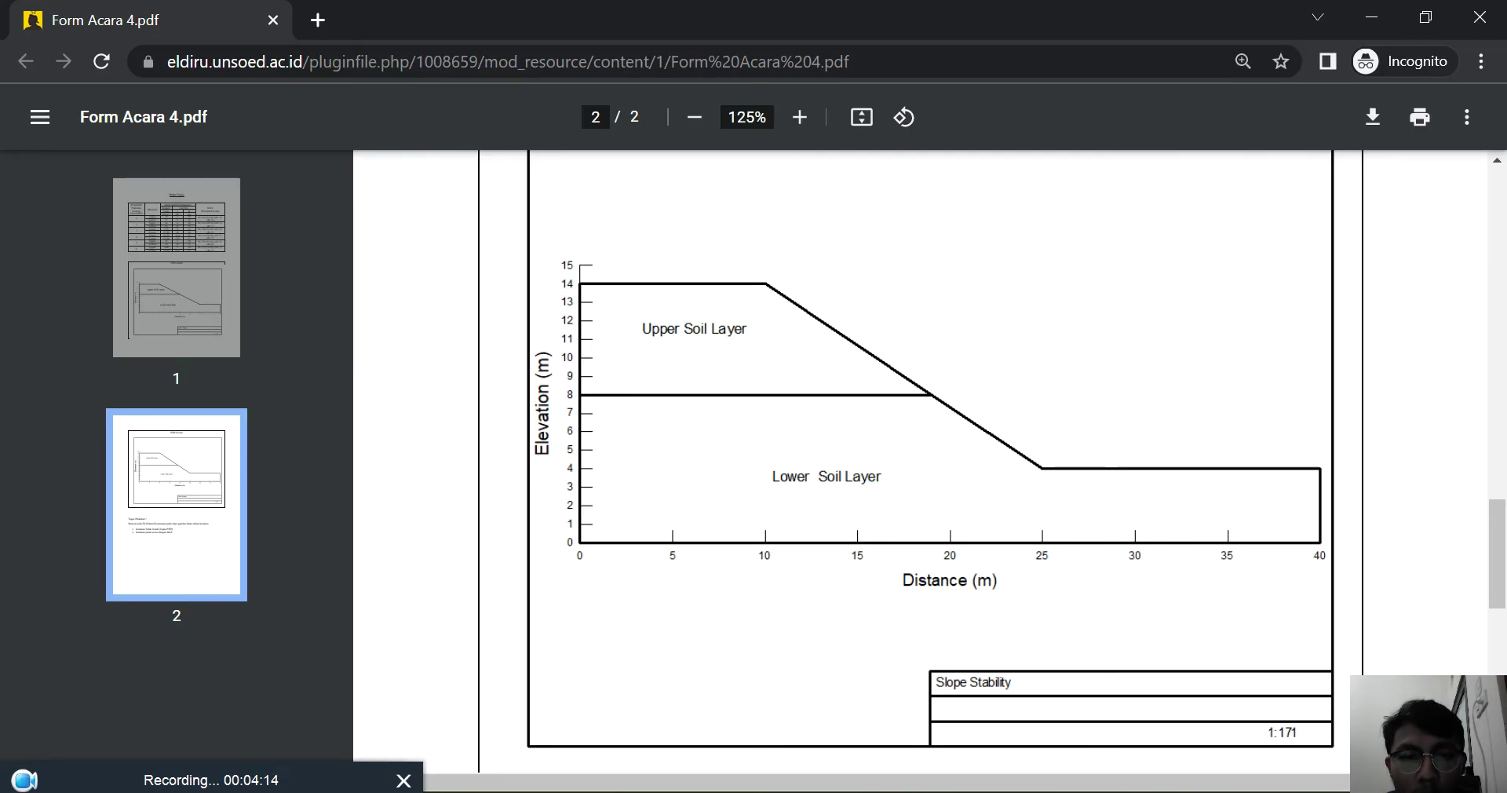
pyautogui.hotkey('alt', 'Tab')
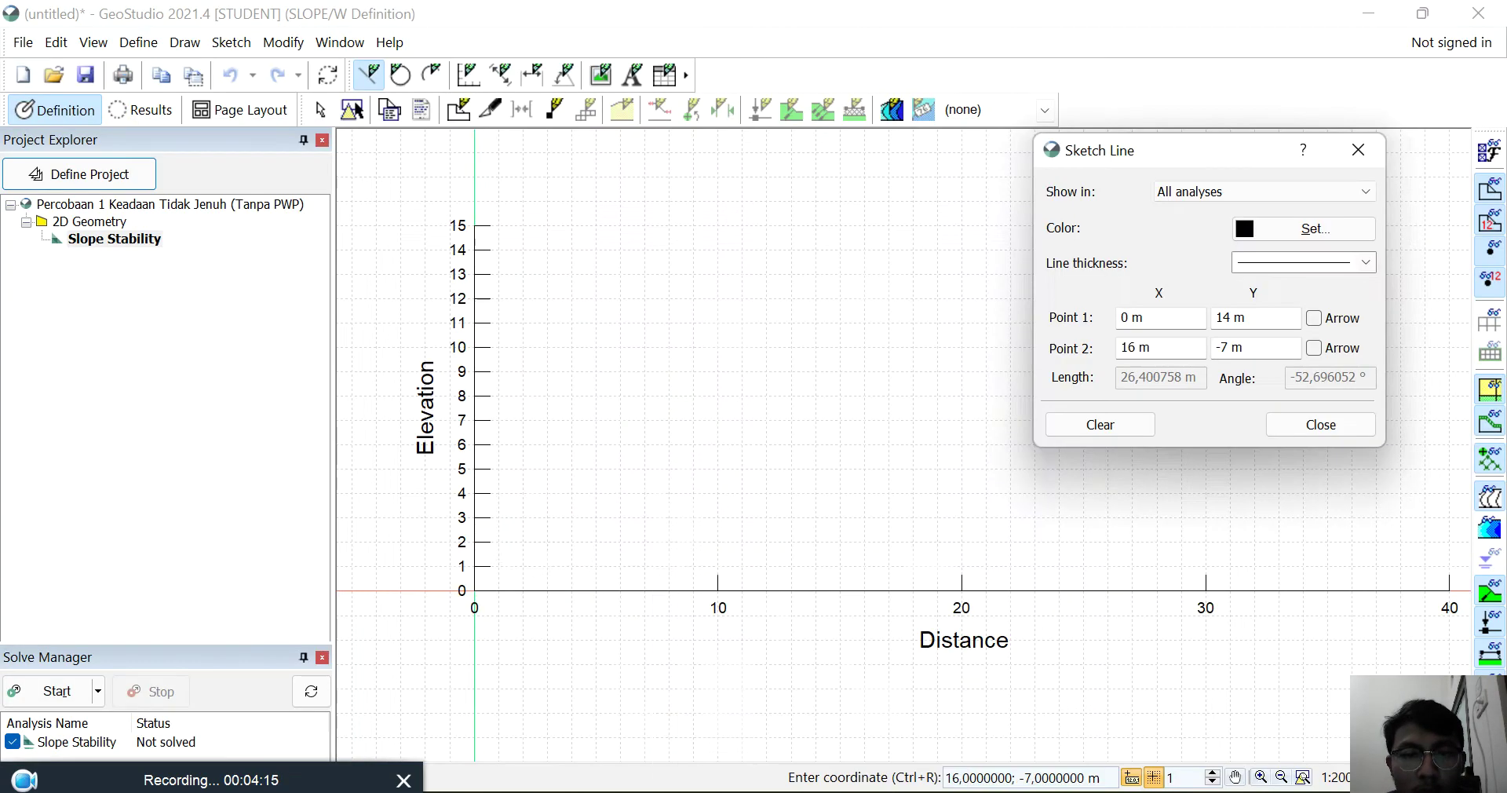
pyautogui.click(712, 249)
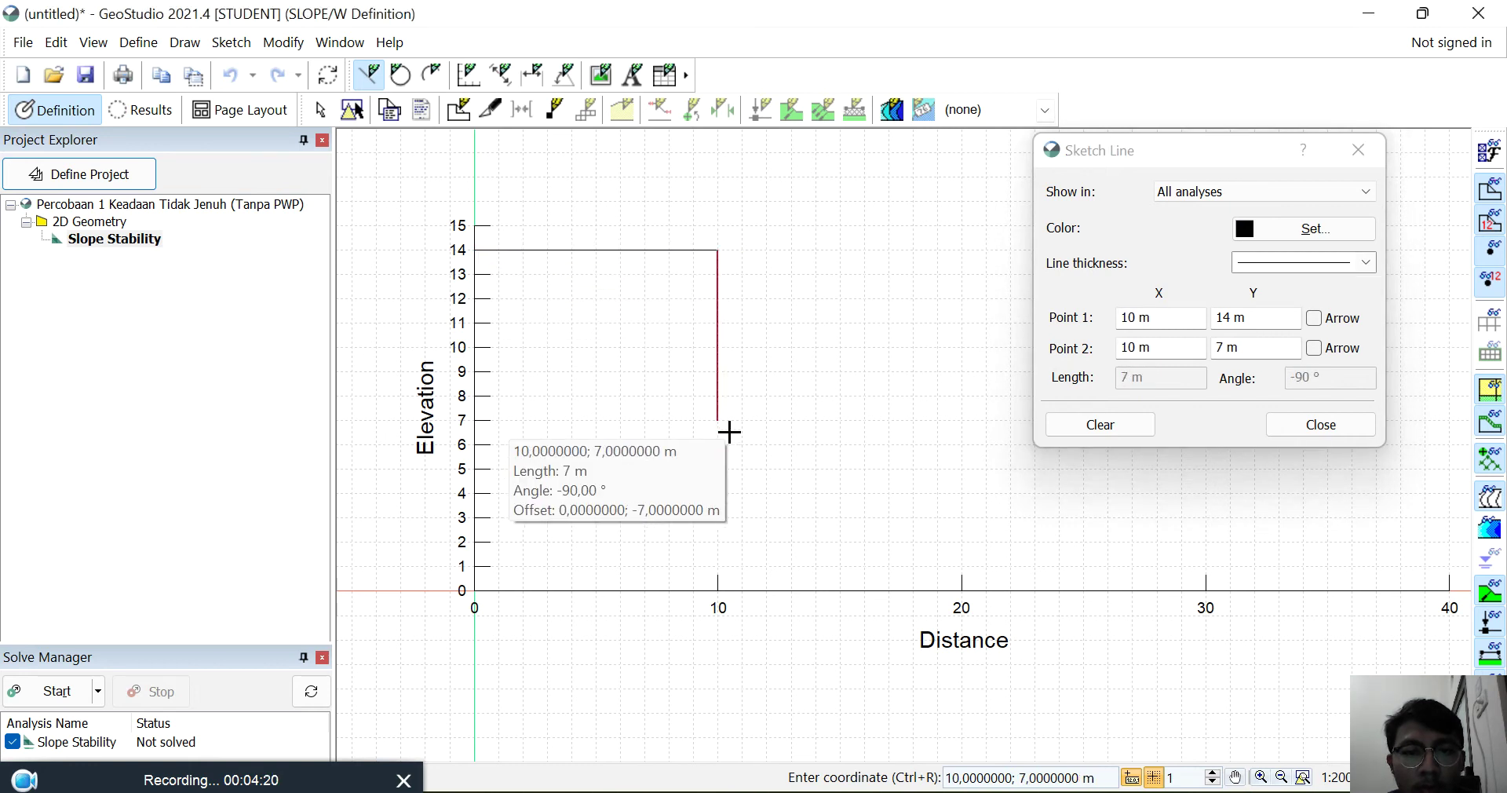
# Step: Continue the sketch line down the slope face from (10, 14) to (25, 4) m, as in the PDF cross-section
pyautogui.hotkey('alt', 'Tab')
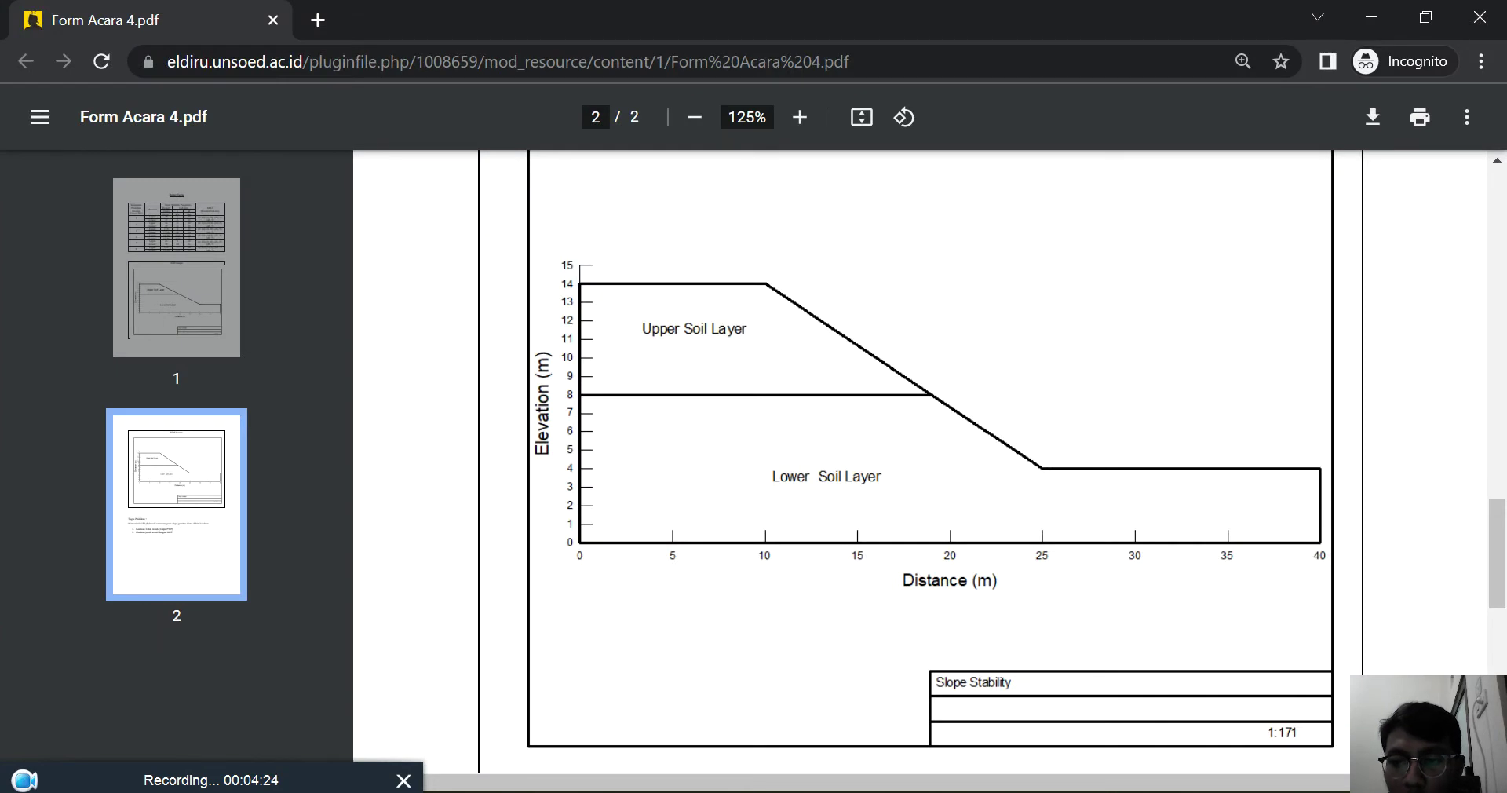
pyautogui.hotkey('alt', 'Tab')
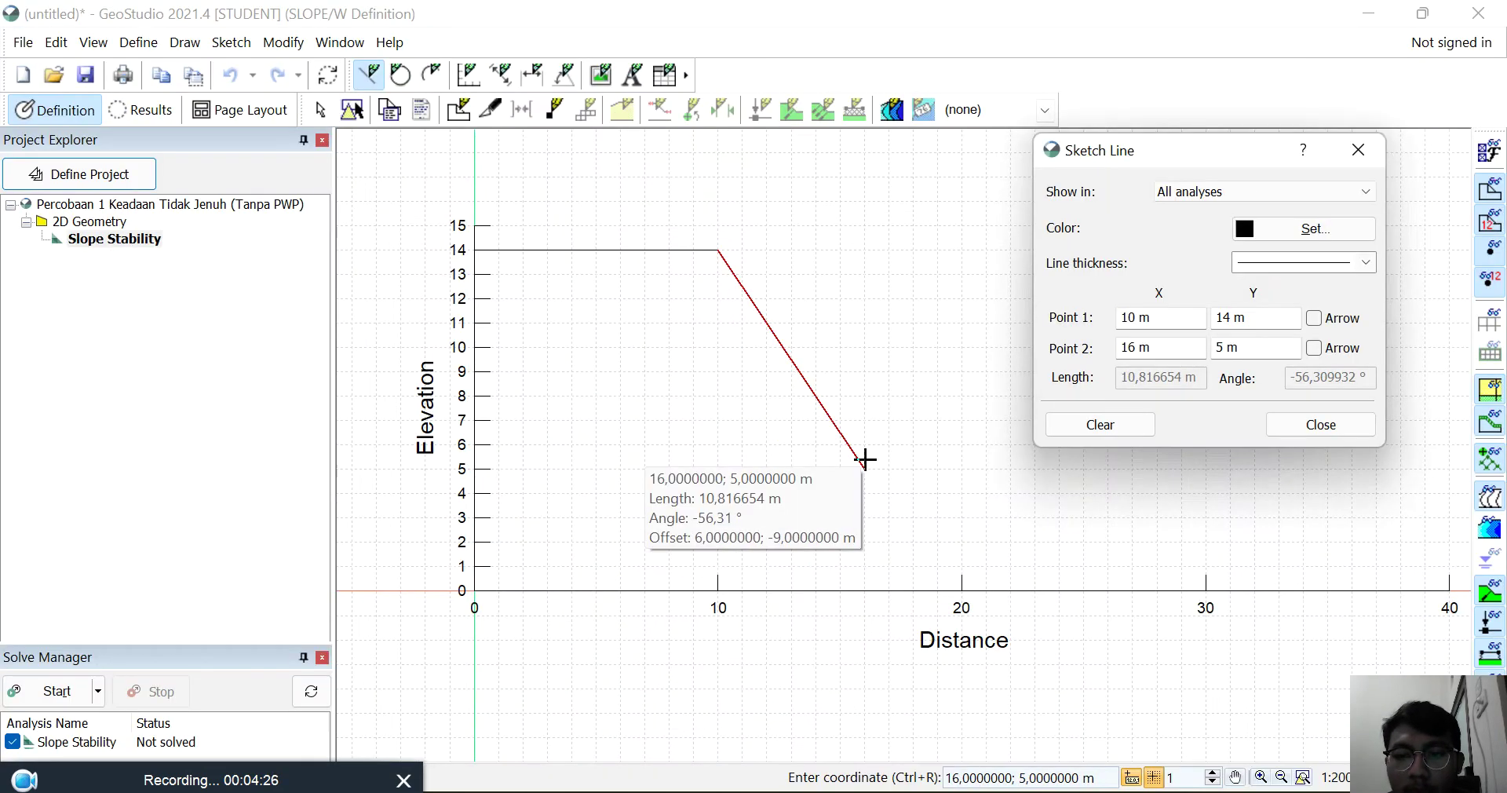
pyautogui.moveTo(1197, 148); pyautogui.dragTo(213, 168)
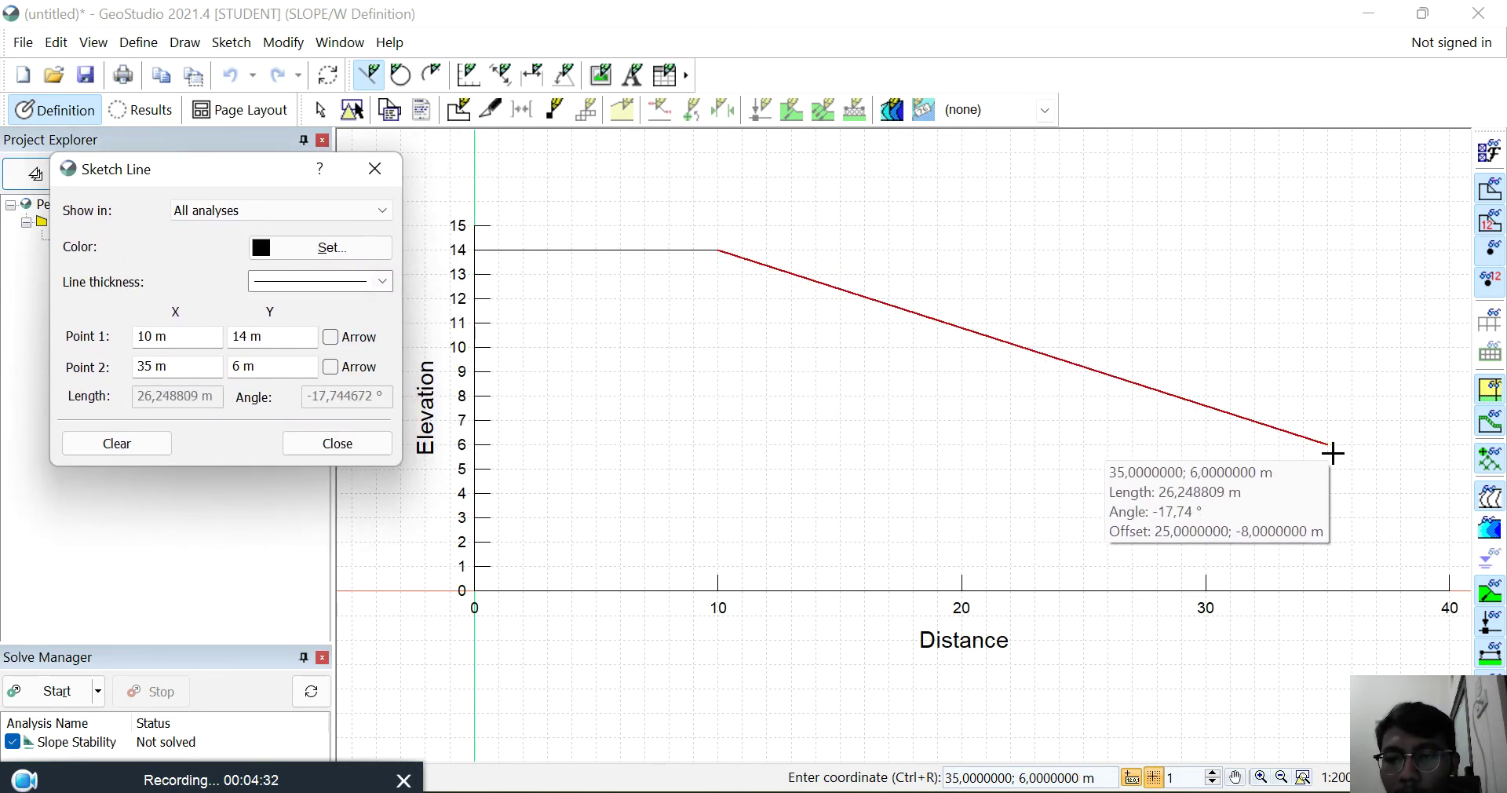
pyautogui.hotkey('alt', 'Tab')
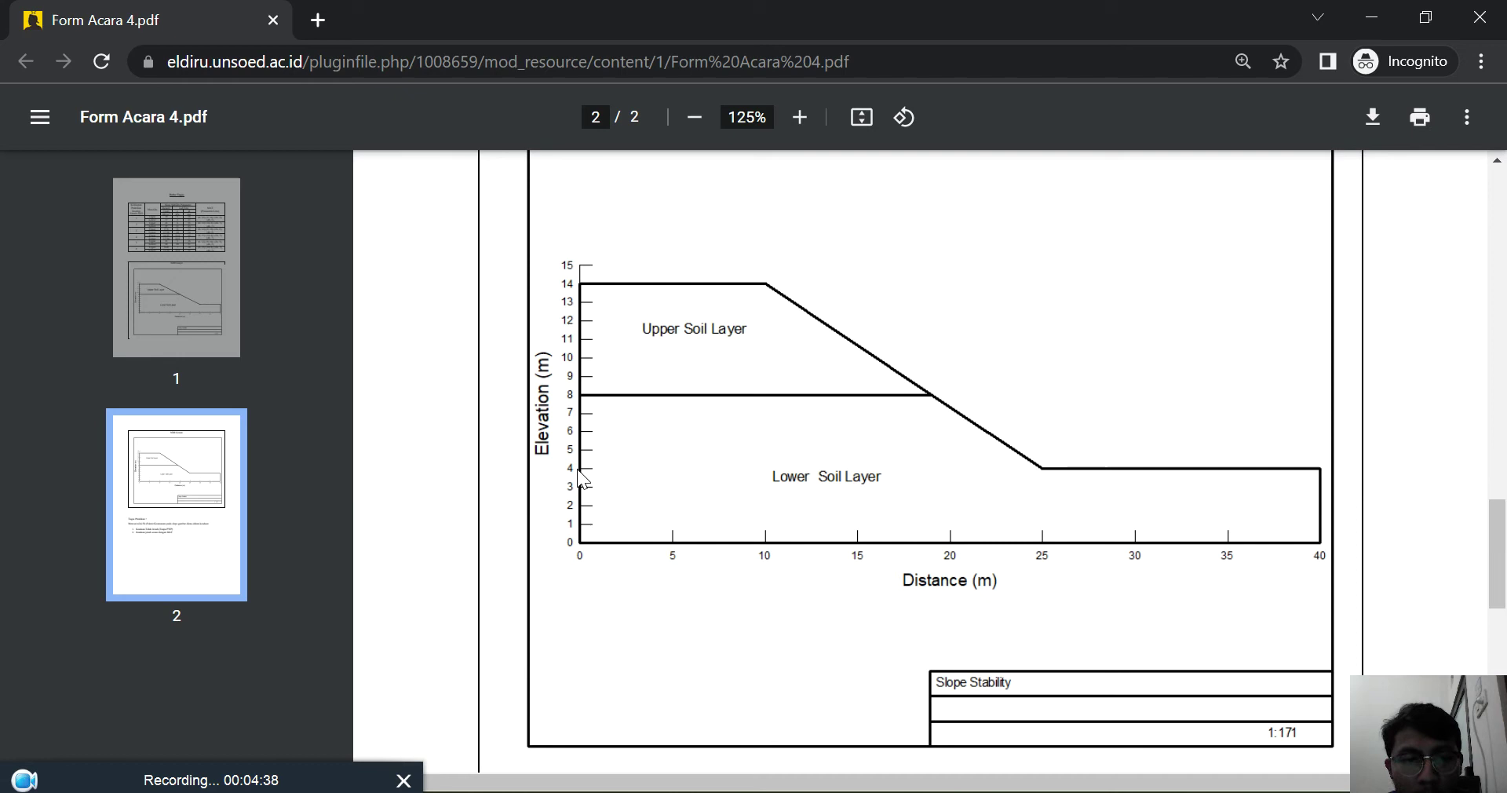
pyautogui.hotkey('alt', 'Tab')
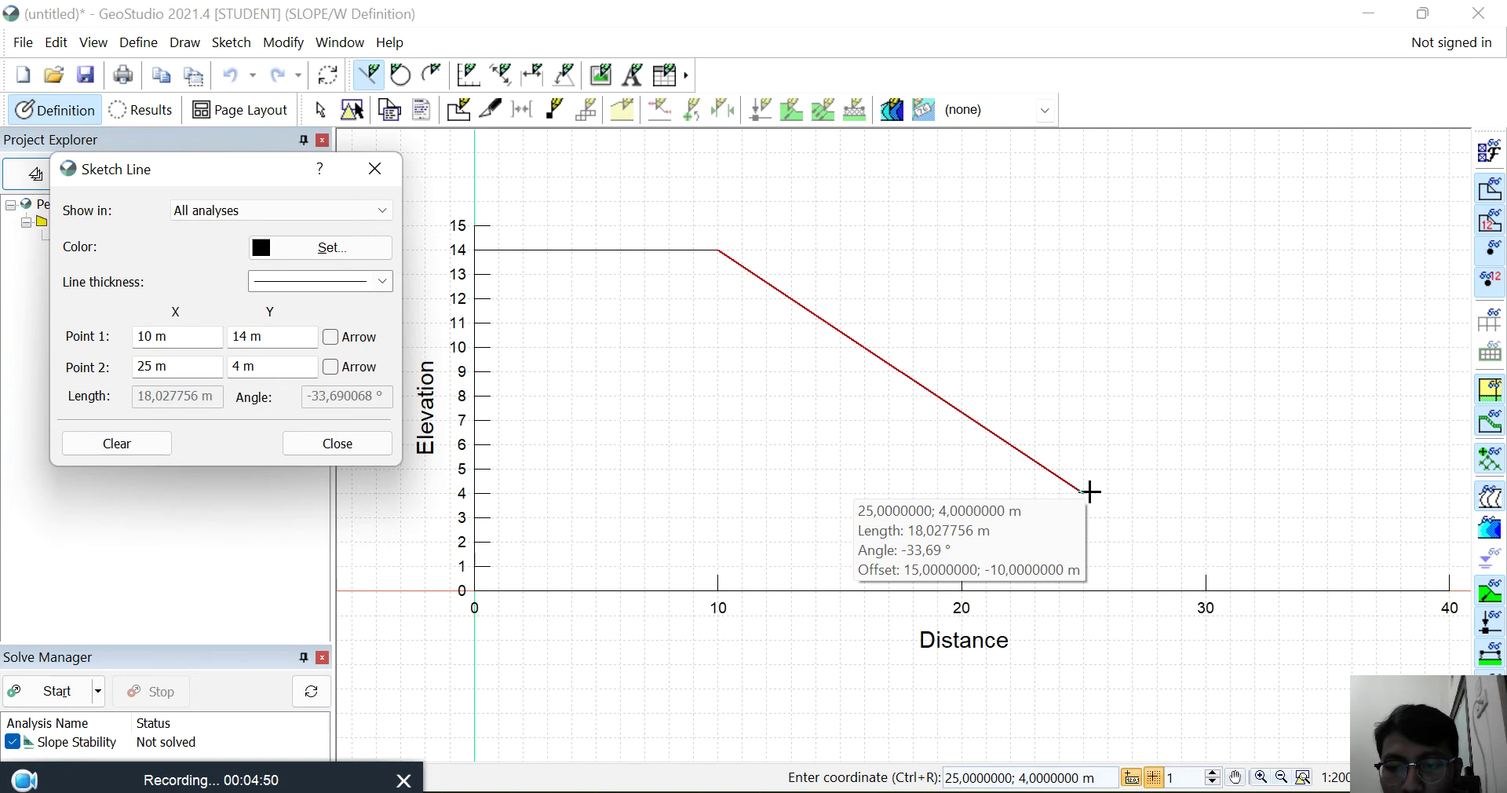
pyautogui.click(1084, 493)
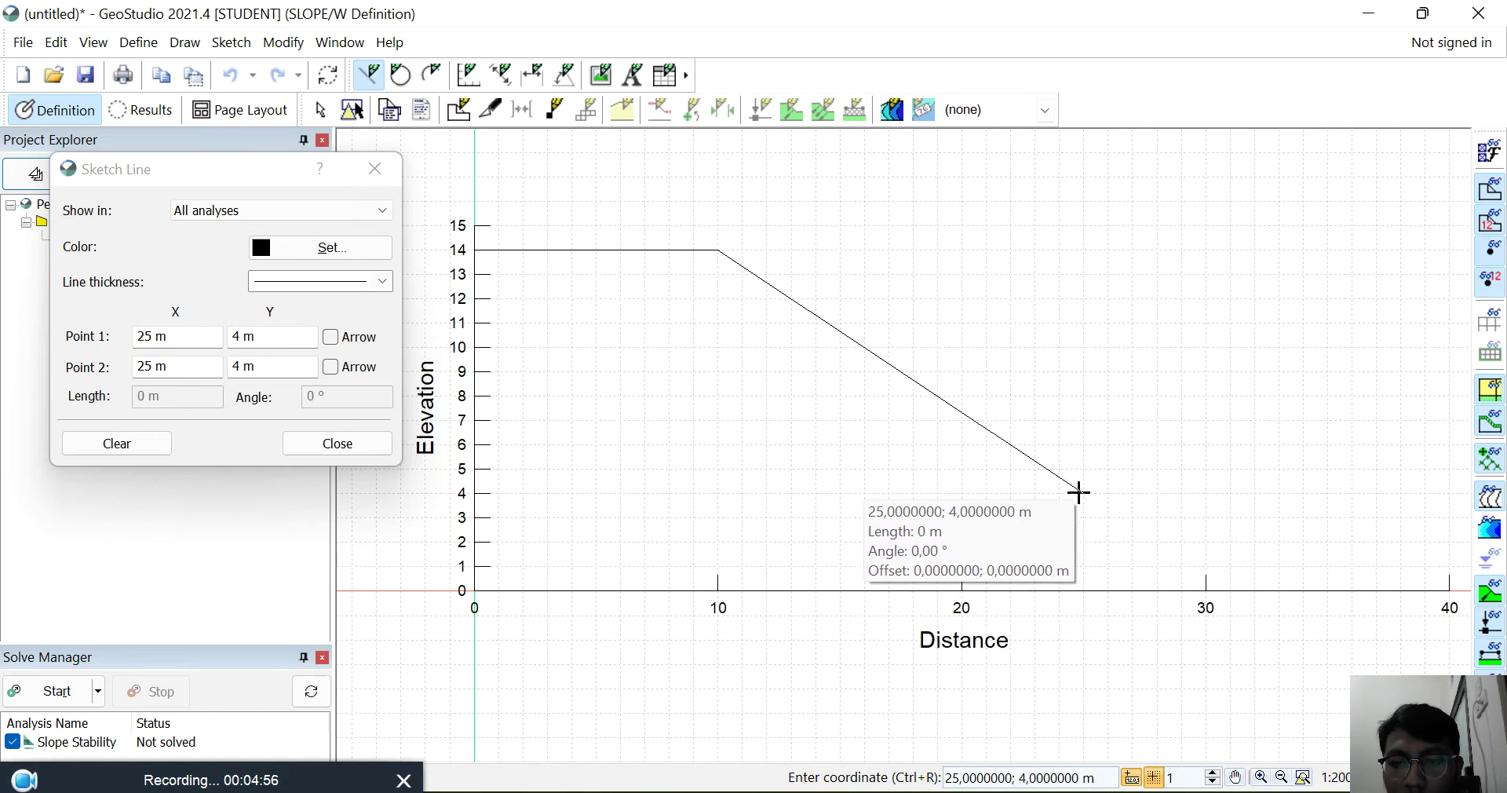
# Step: Recheck the PDF cross-section, continue the sketch line from (25, 4) to (40, 4) m and down to (40, 0) m, and finish line sketching
pyautogui.hotkey('alt', 'Tab')
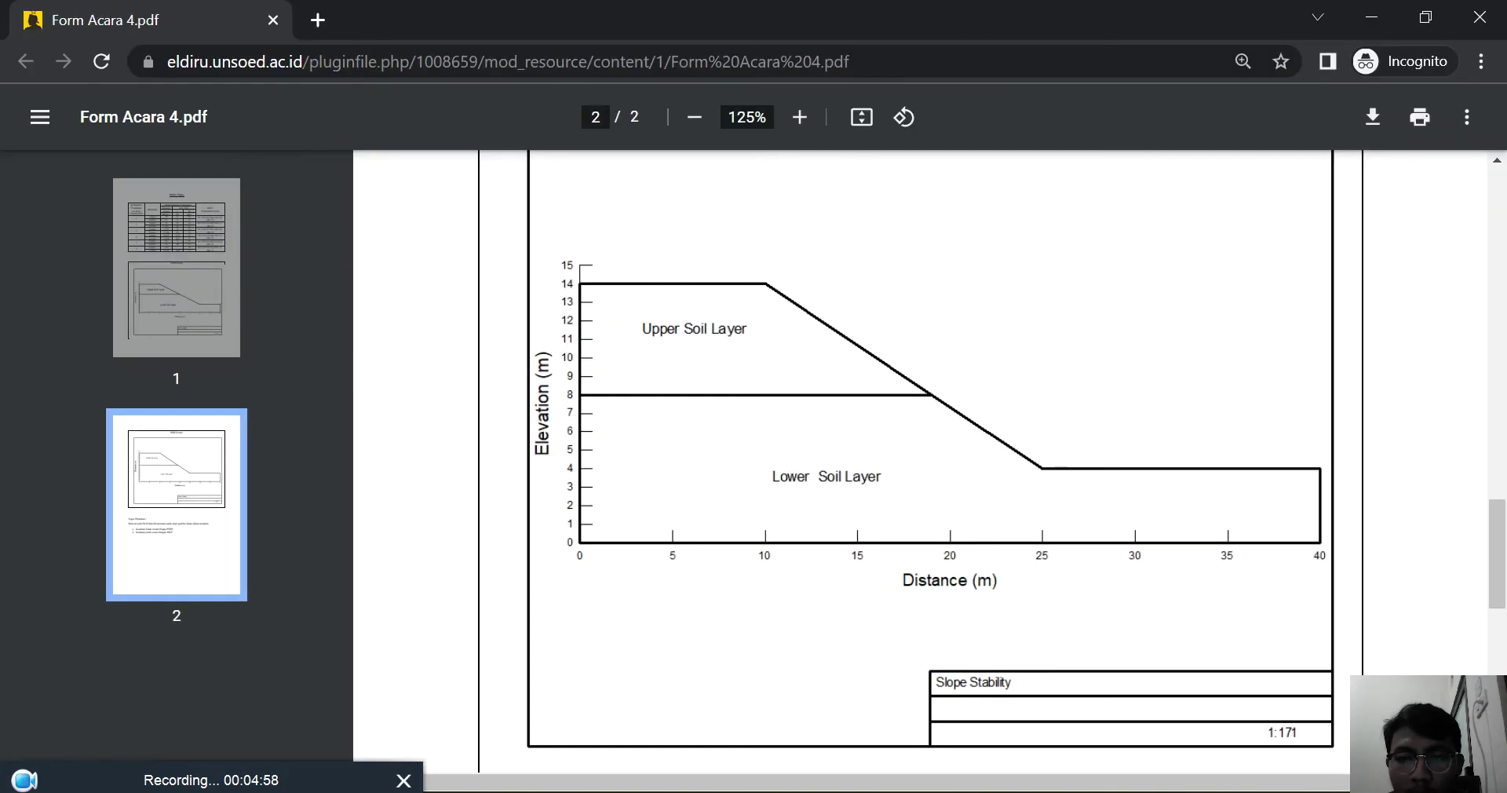
pyautogui.hotkey('alt', 'Tab')
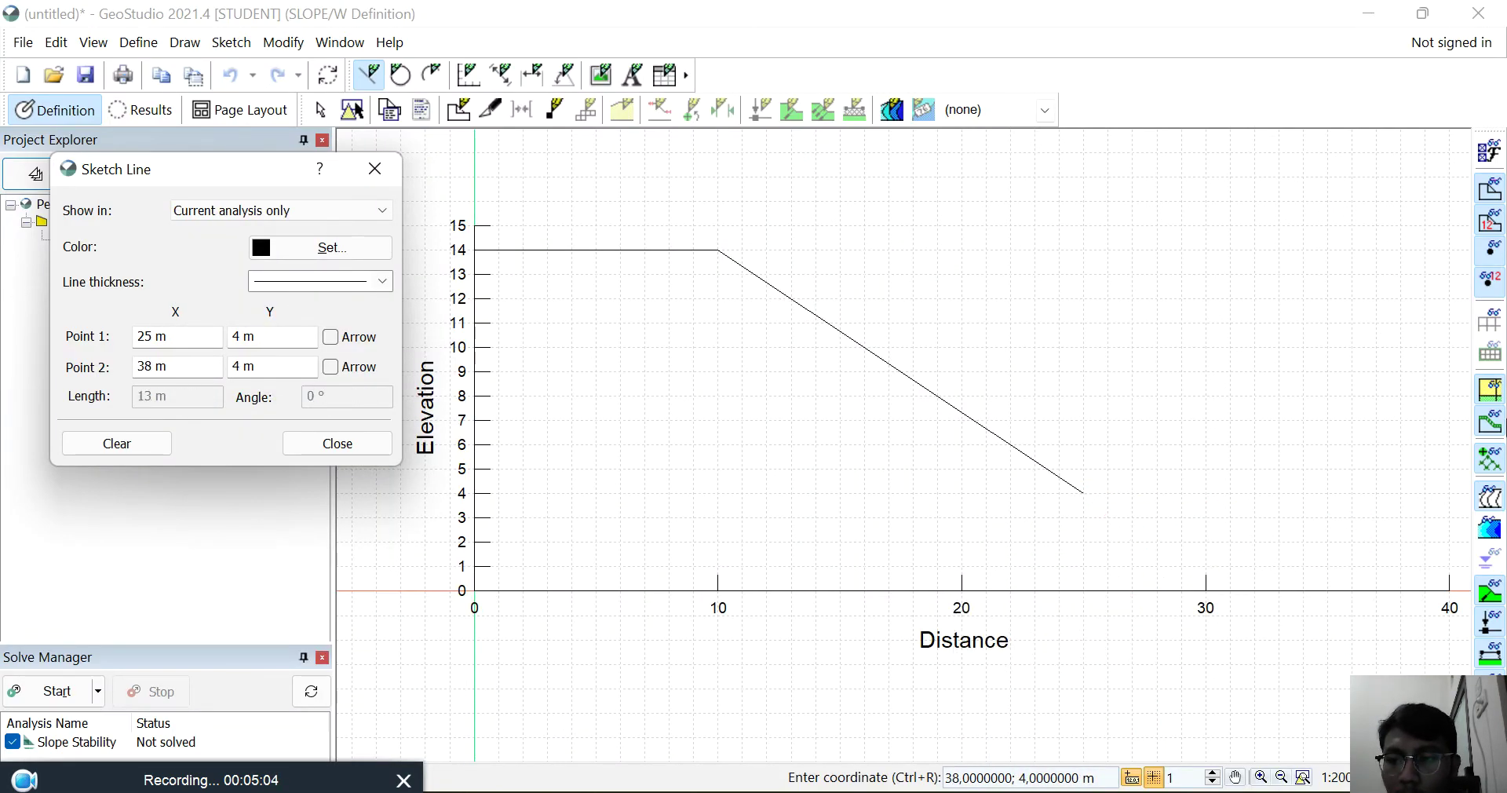
pyautogui.click(1451, 494)
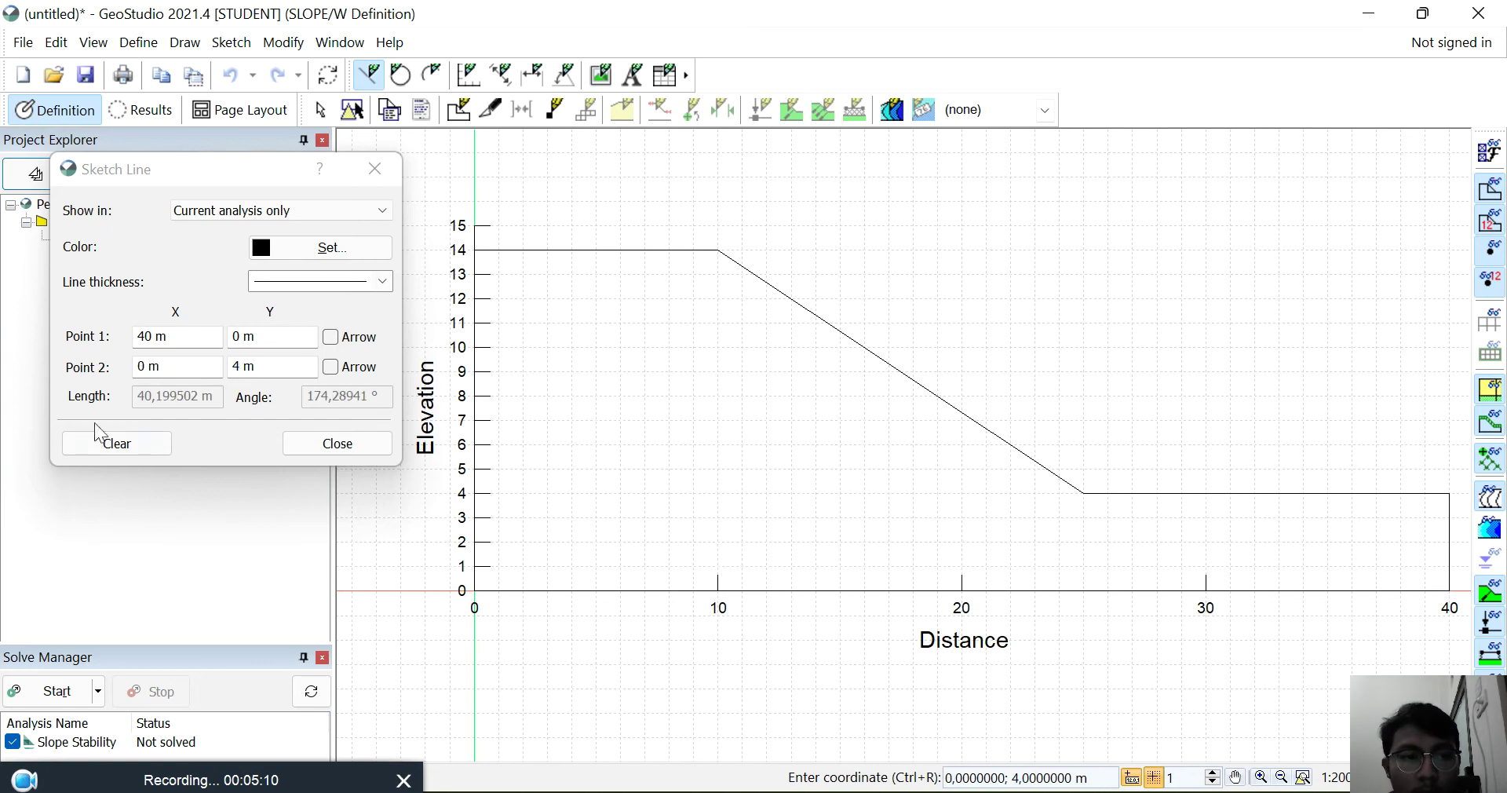
pyautogui.click(344, 446)
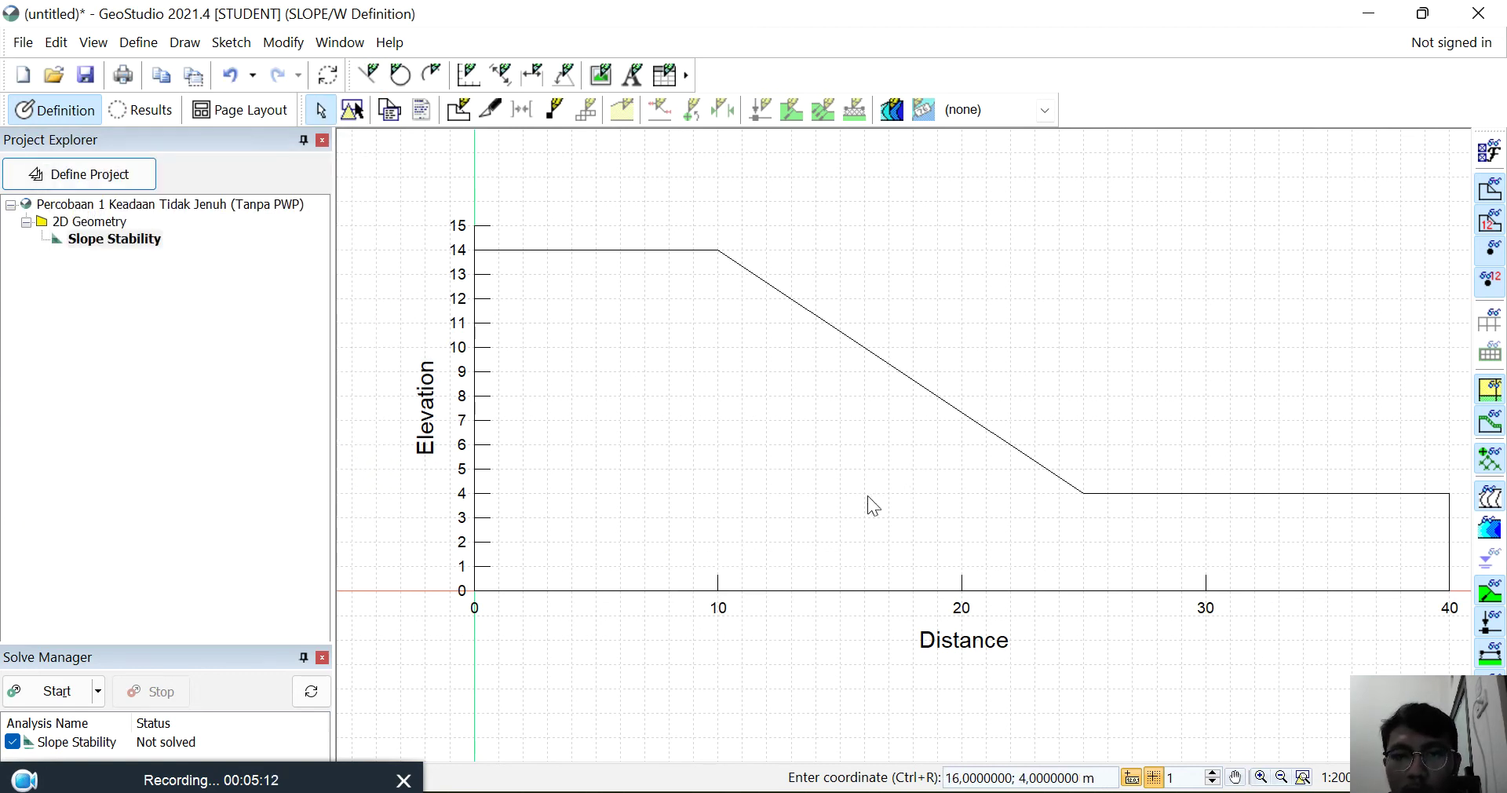
pyautogui.hotkey('alt', 'Tab')
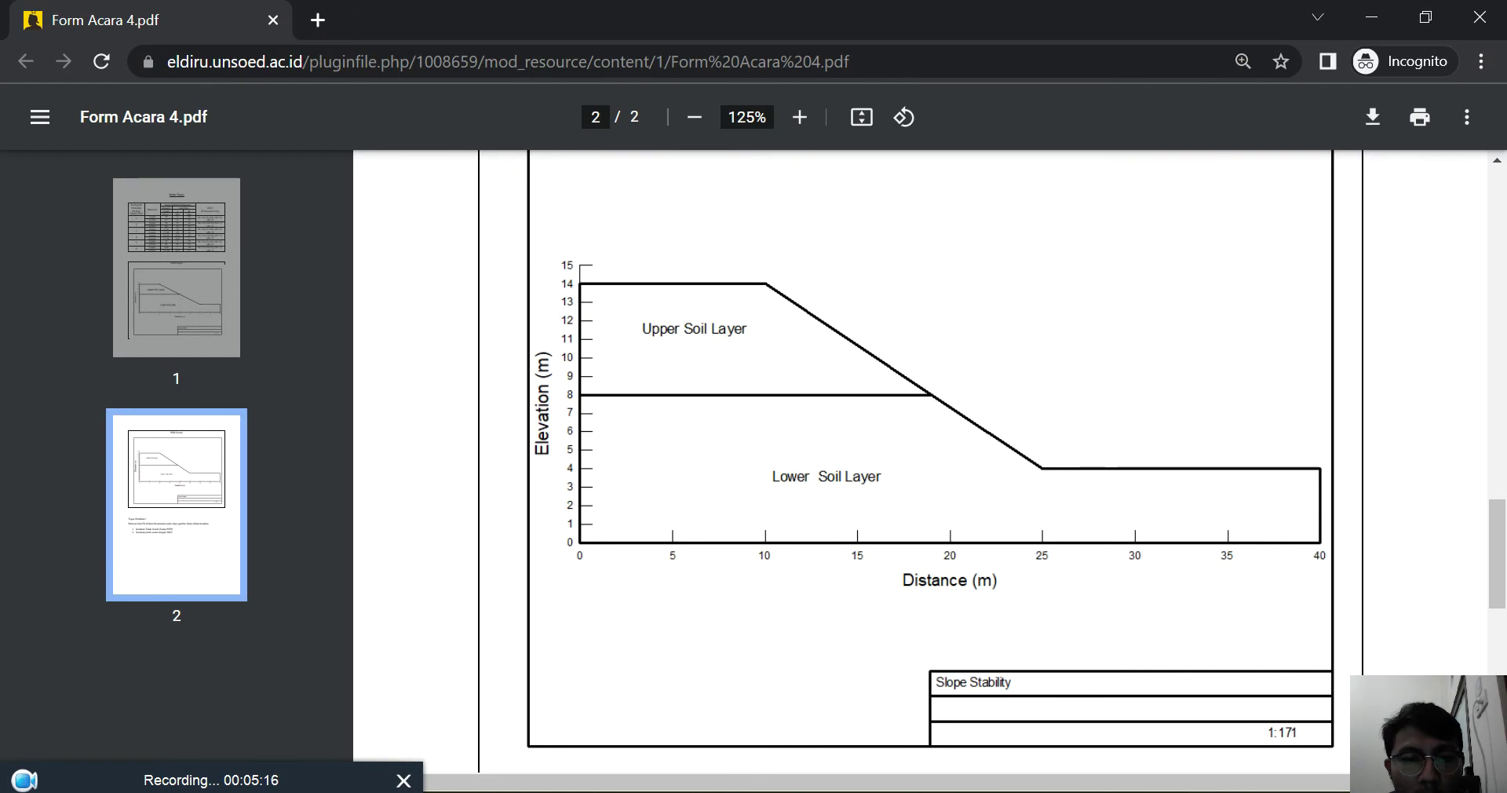
pyautogui.hotkey('alt', 'Tab')
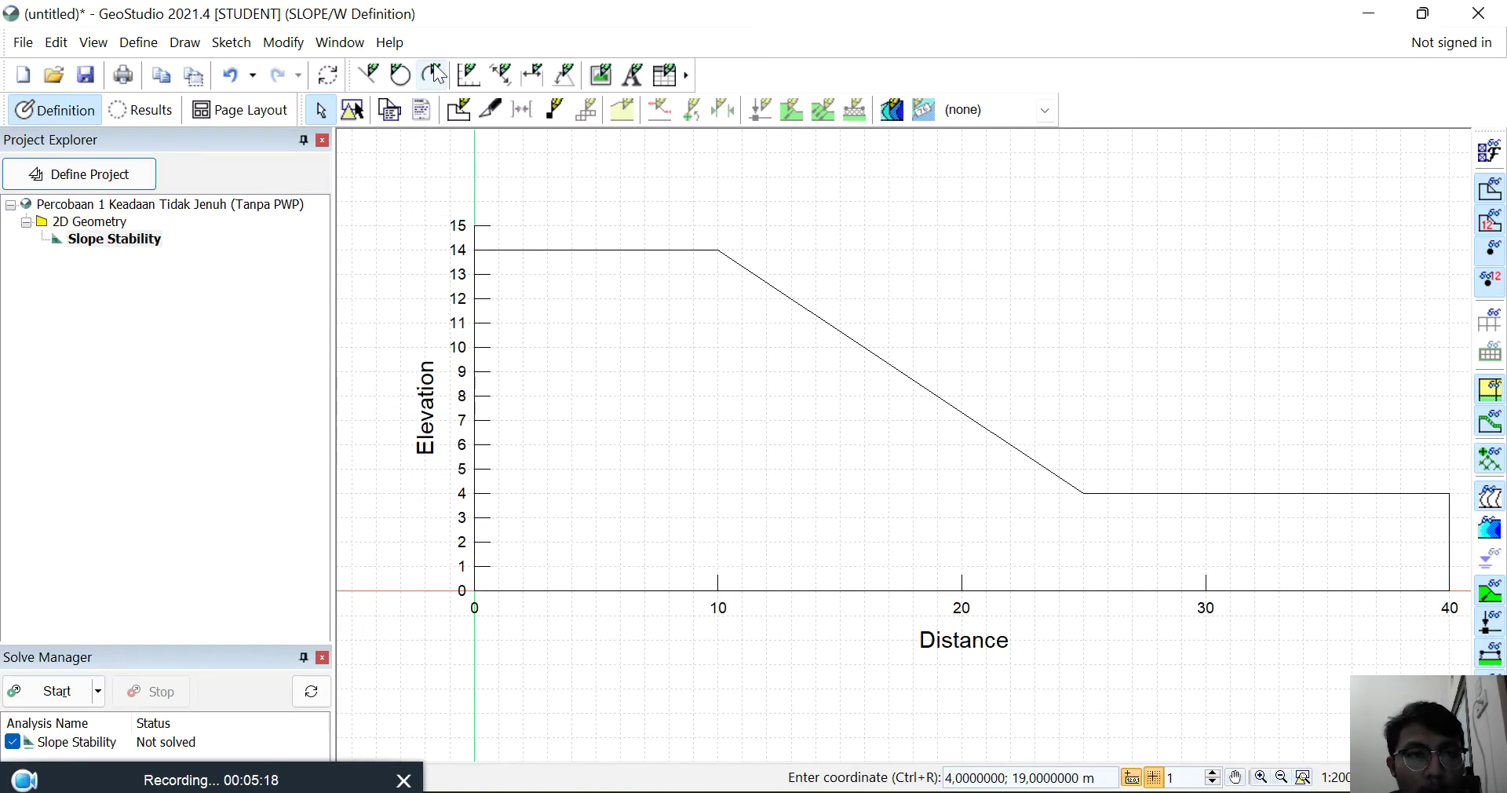
pyautogui.click(231, 42)
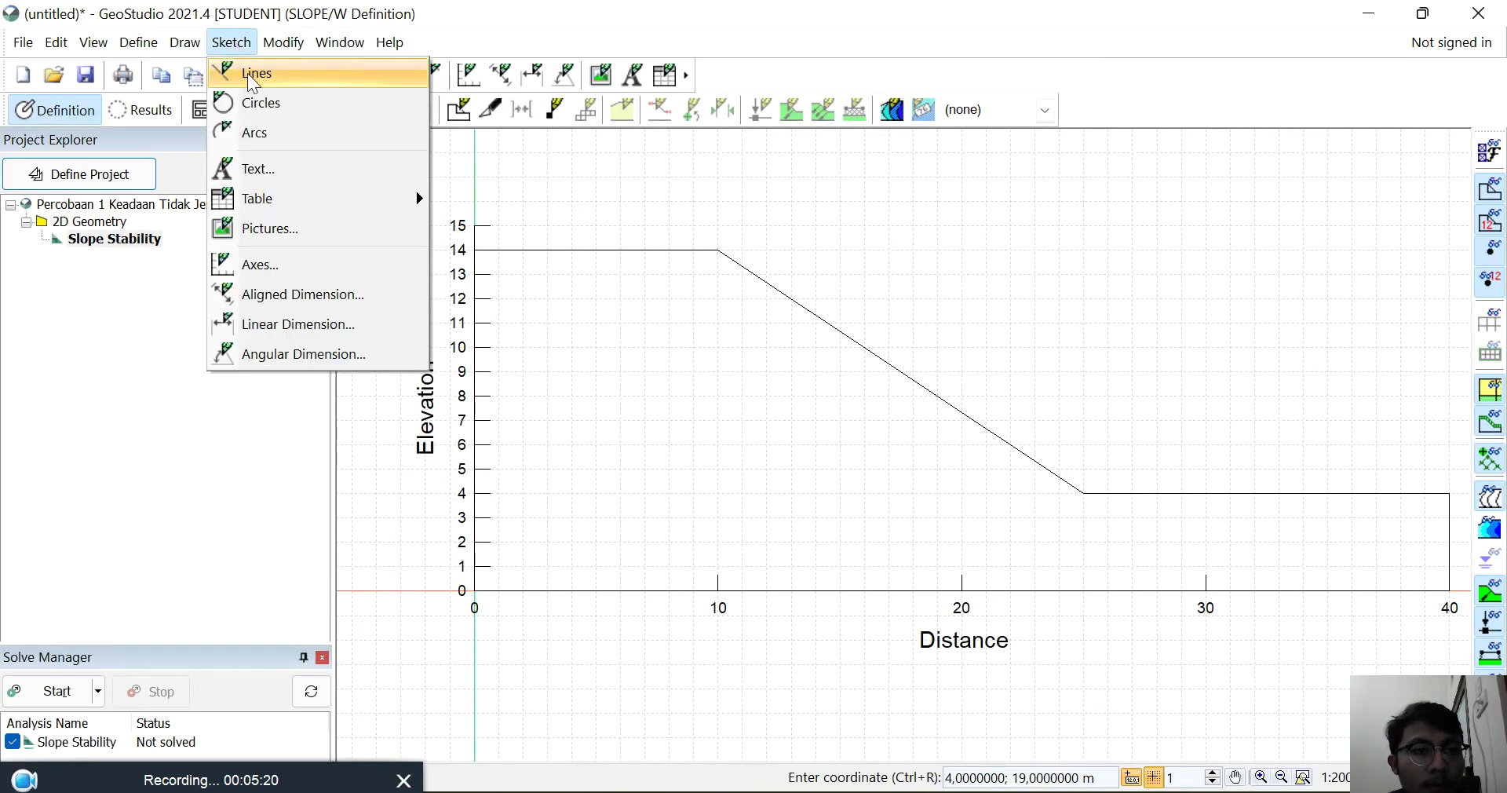
pyautogui.click(249, 76)
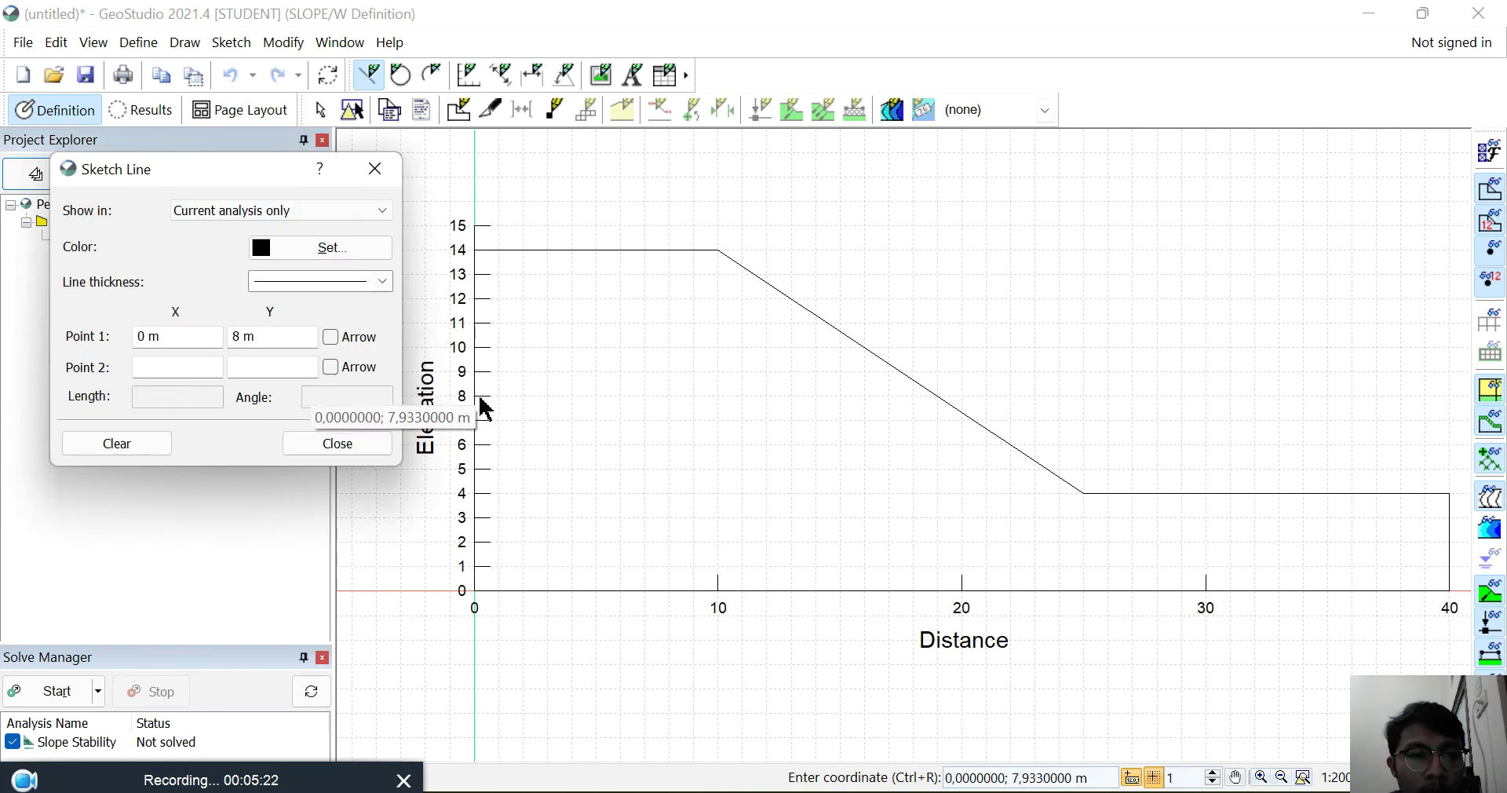
pyautogui.click(473, 395)
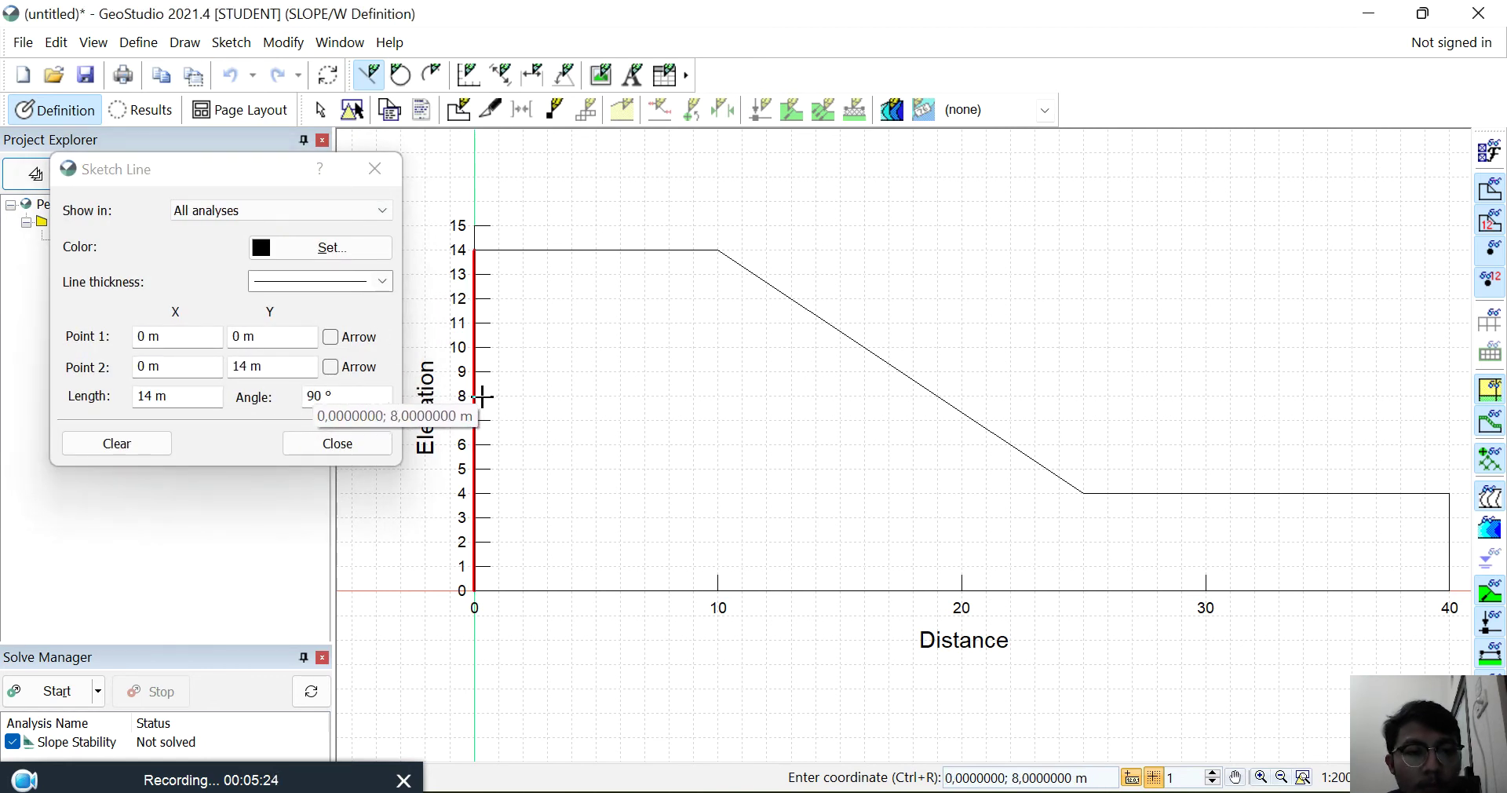
pyautogui.press('Escape')
# Step: Sketch the horizontal boundary between the two soil layers from (0, 8) to (19, 8) m and finish line sketching
pyautogui.click(228, 45)
pyautogui.click(245, 69)
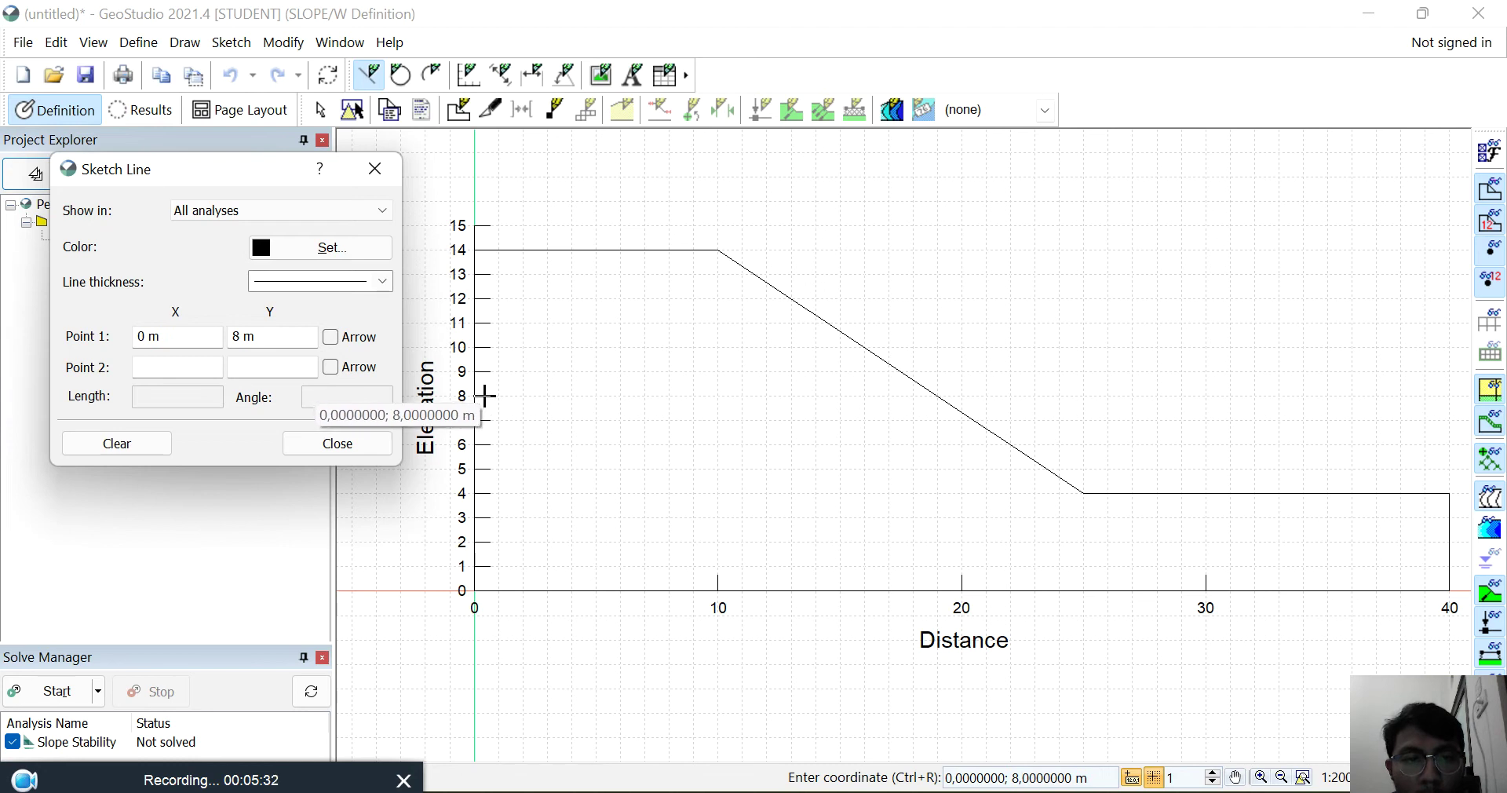
pyautogui.click(485, 396)
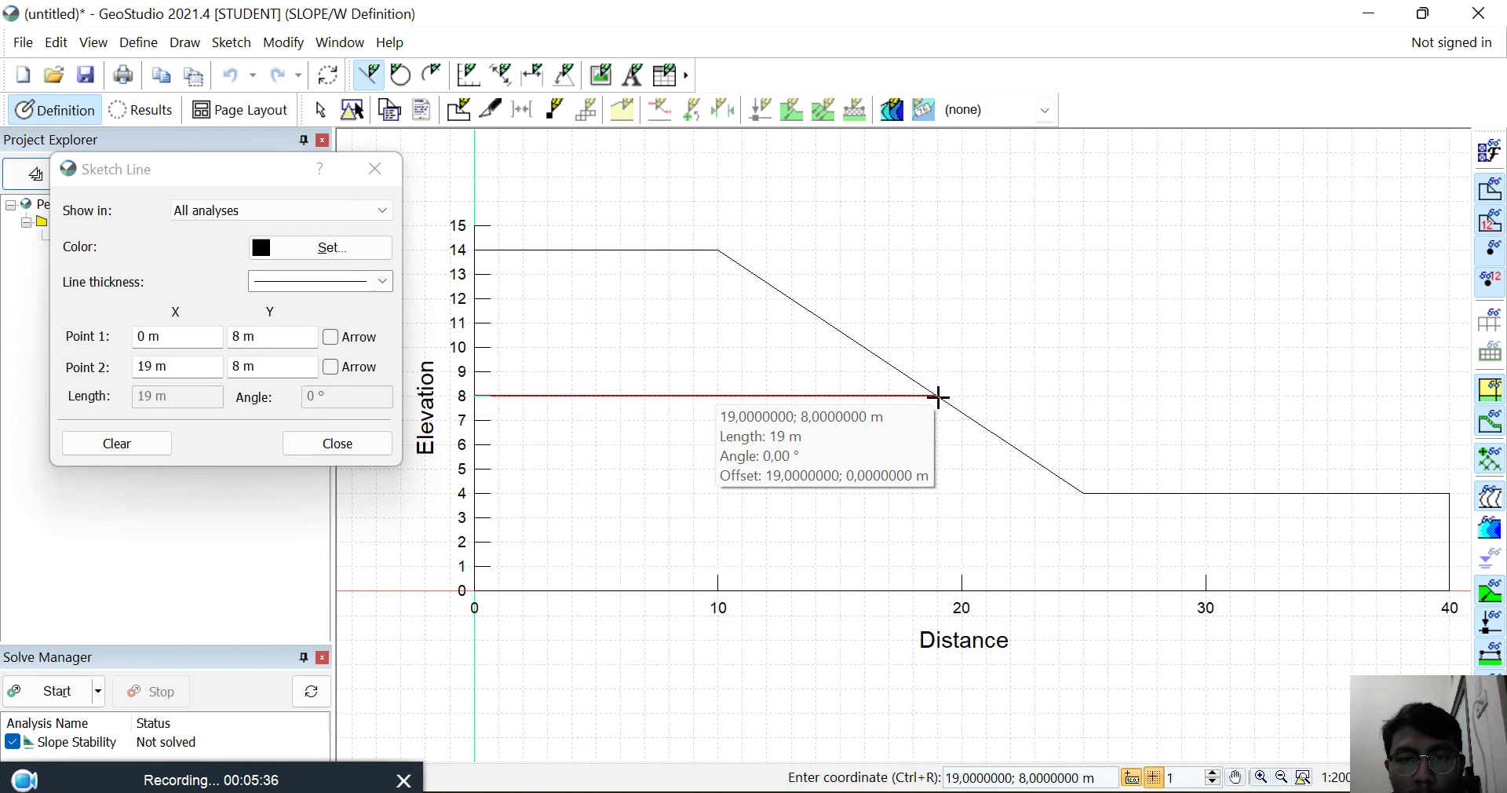
pyautogui.click(338, 443)
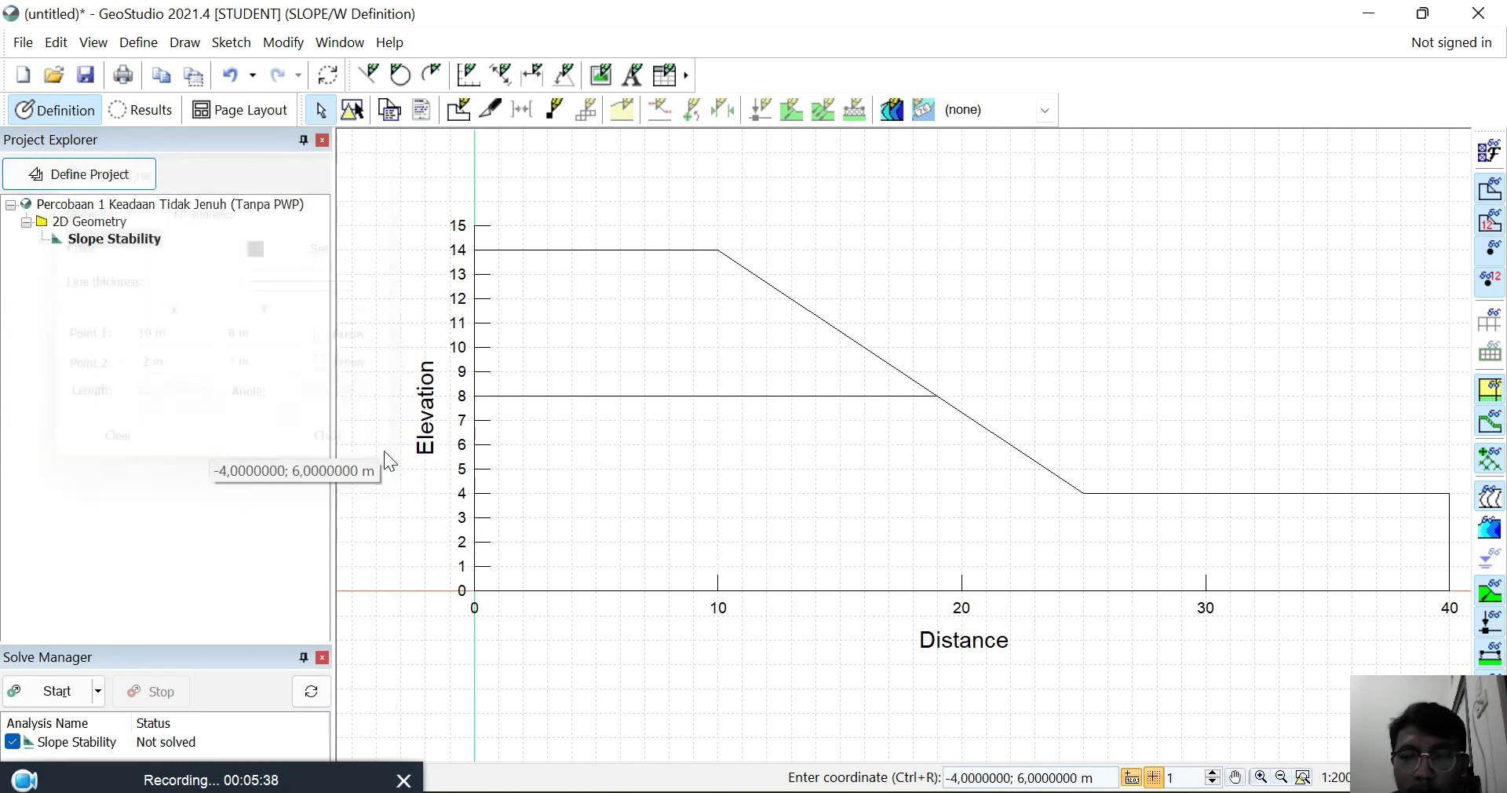
# Step: Following the PDF cross-section, draw a polygonal domain region for the upper soil layer through (0, 14), (10, 14), (19, 8) and (0, 8) m
pyautogui.hotkey('alt', 'Tab')
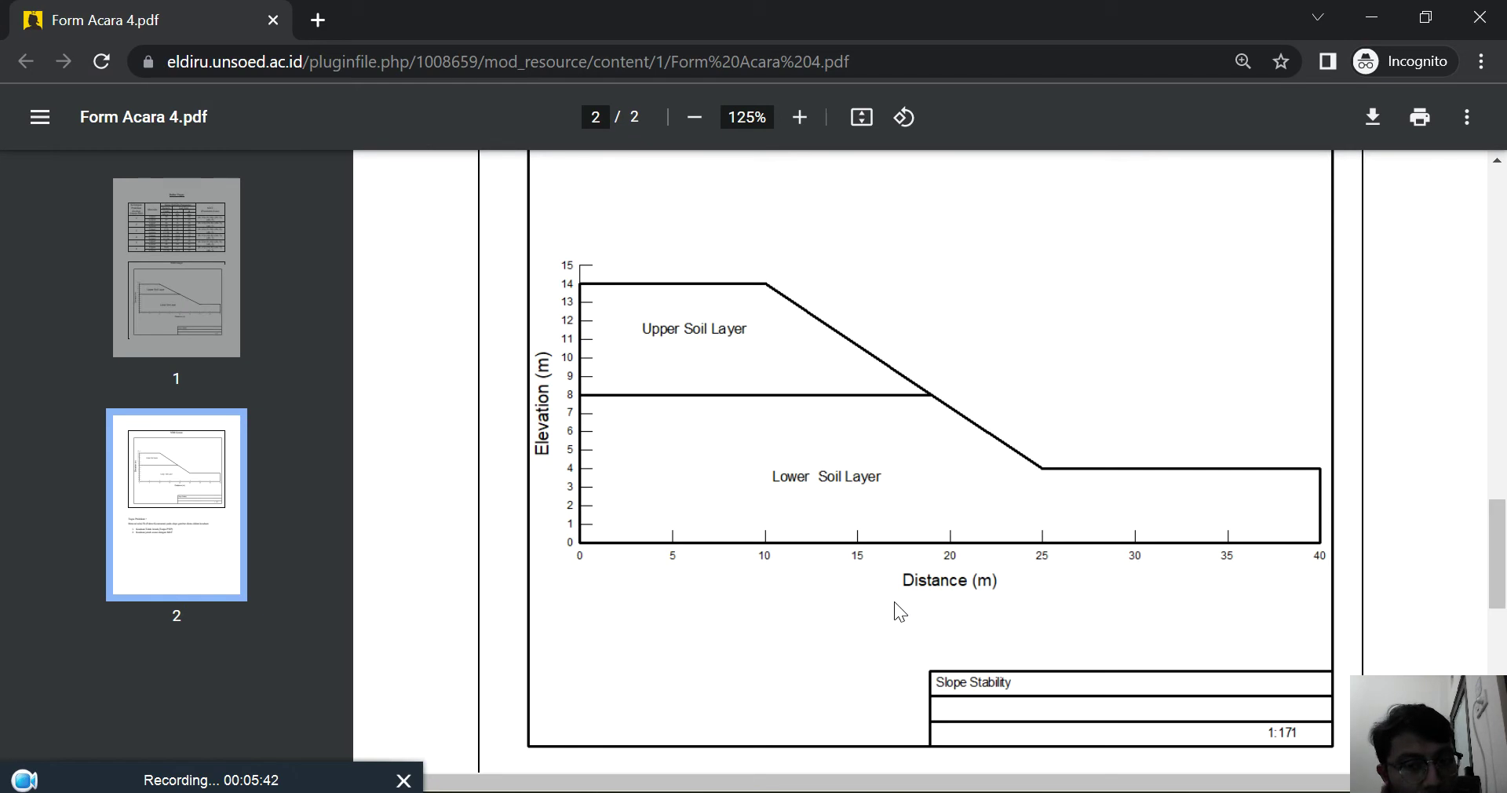
pyautogui.scroll(2, 893, 602)
pyautogui.scroll(-2, 893, 601)
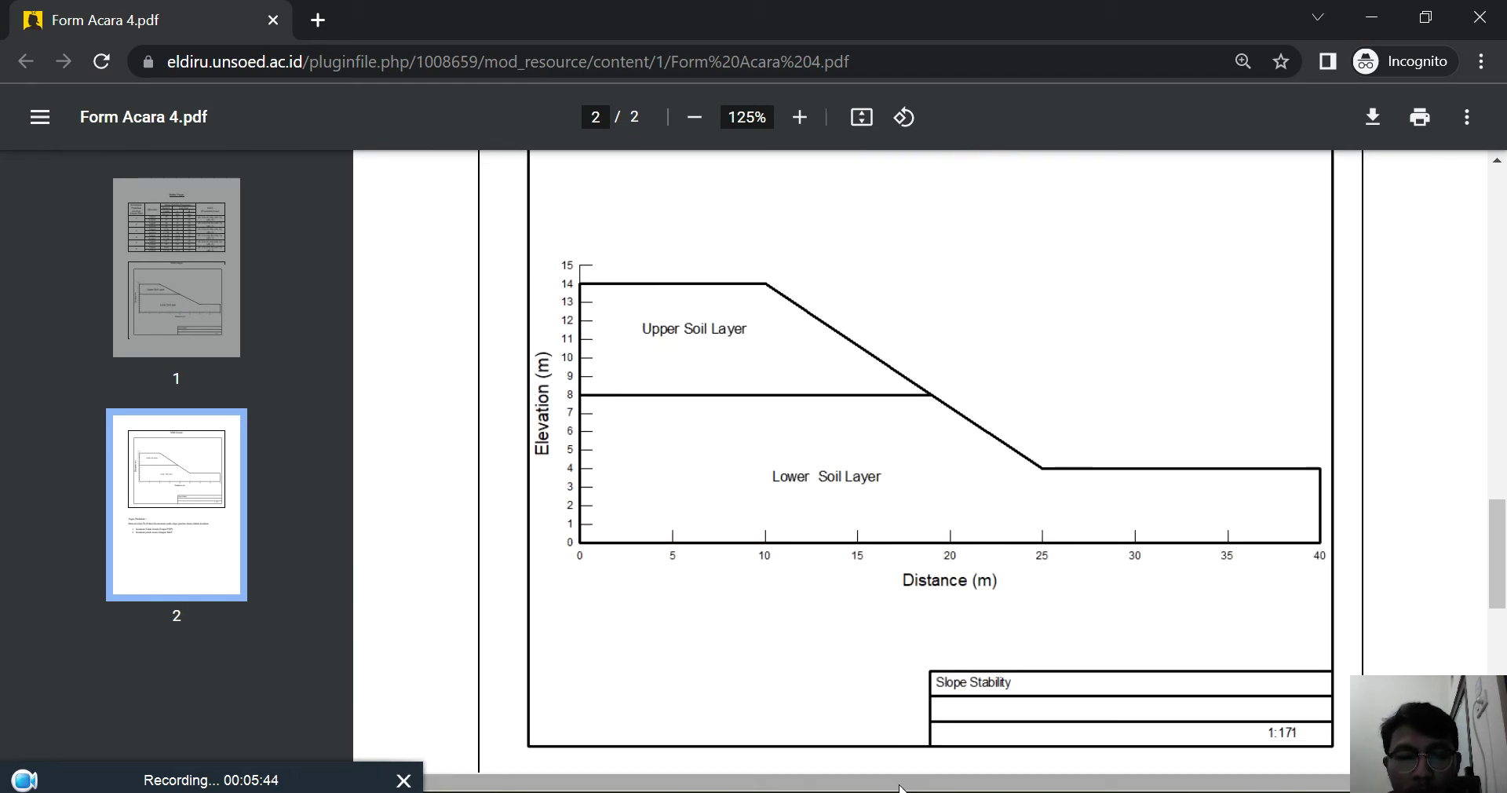
pyautogui.hotkey('alt', 'Tab')
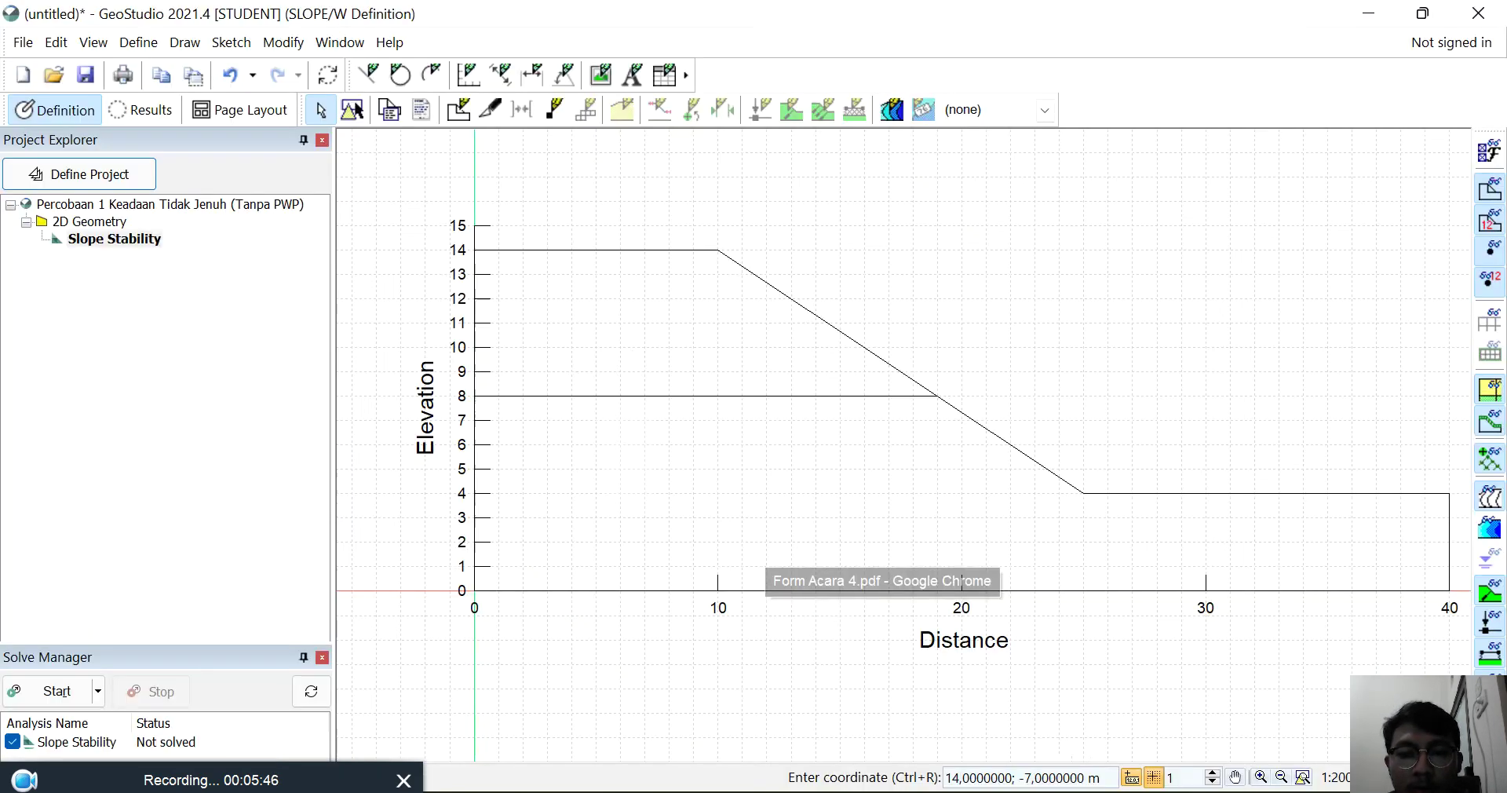
pyautogui.click(231, 43)
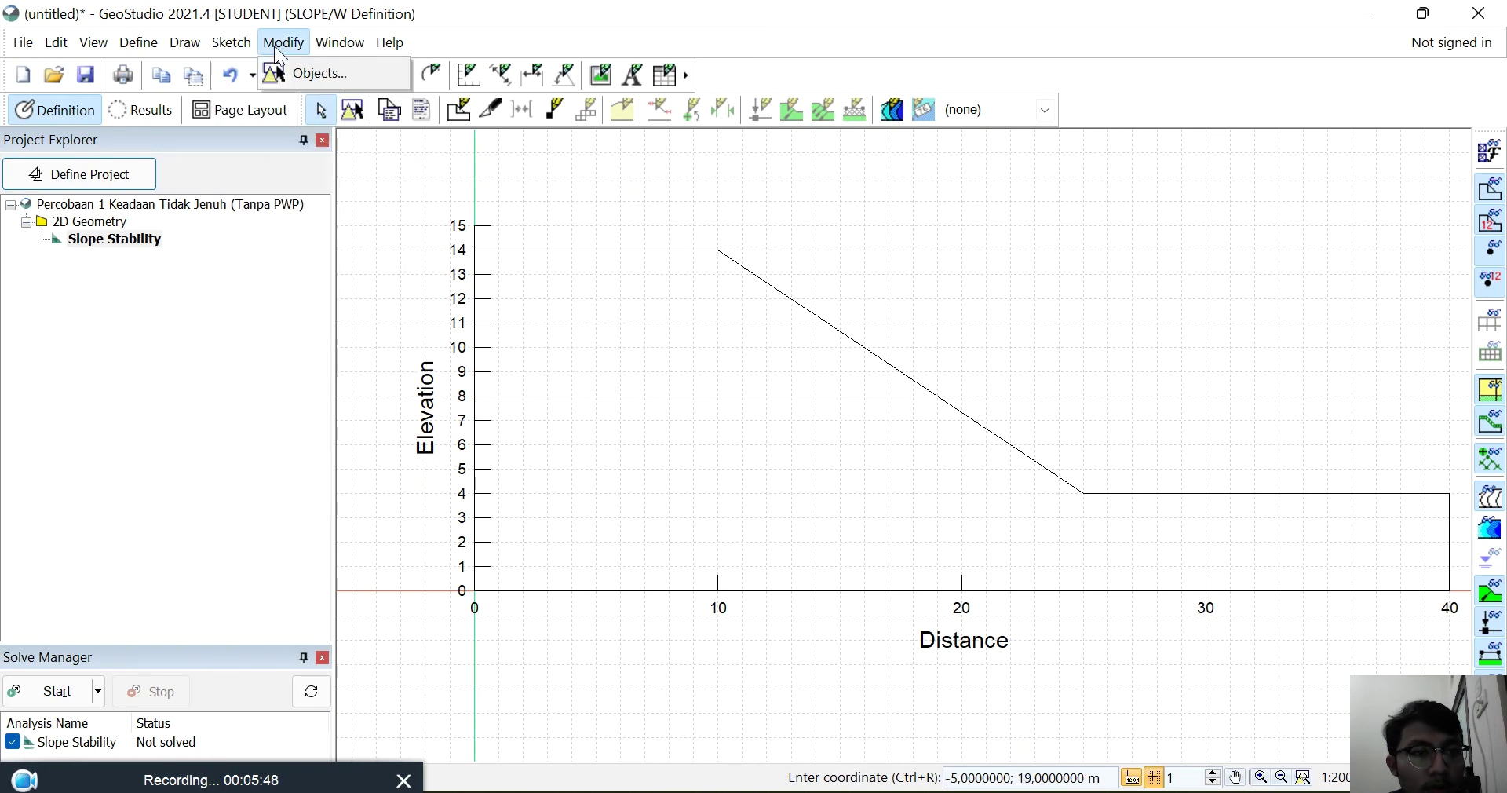
pyautogui.click(206, 73)
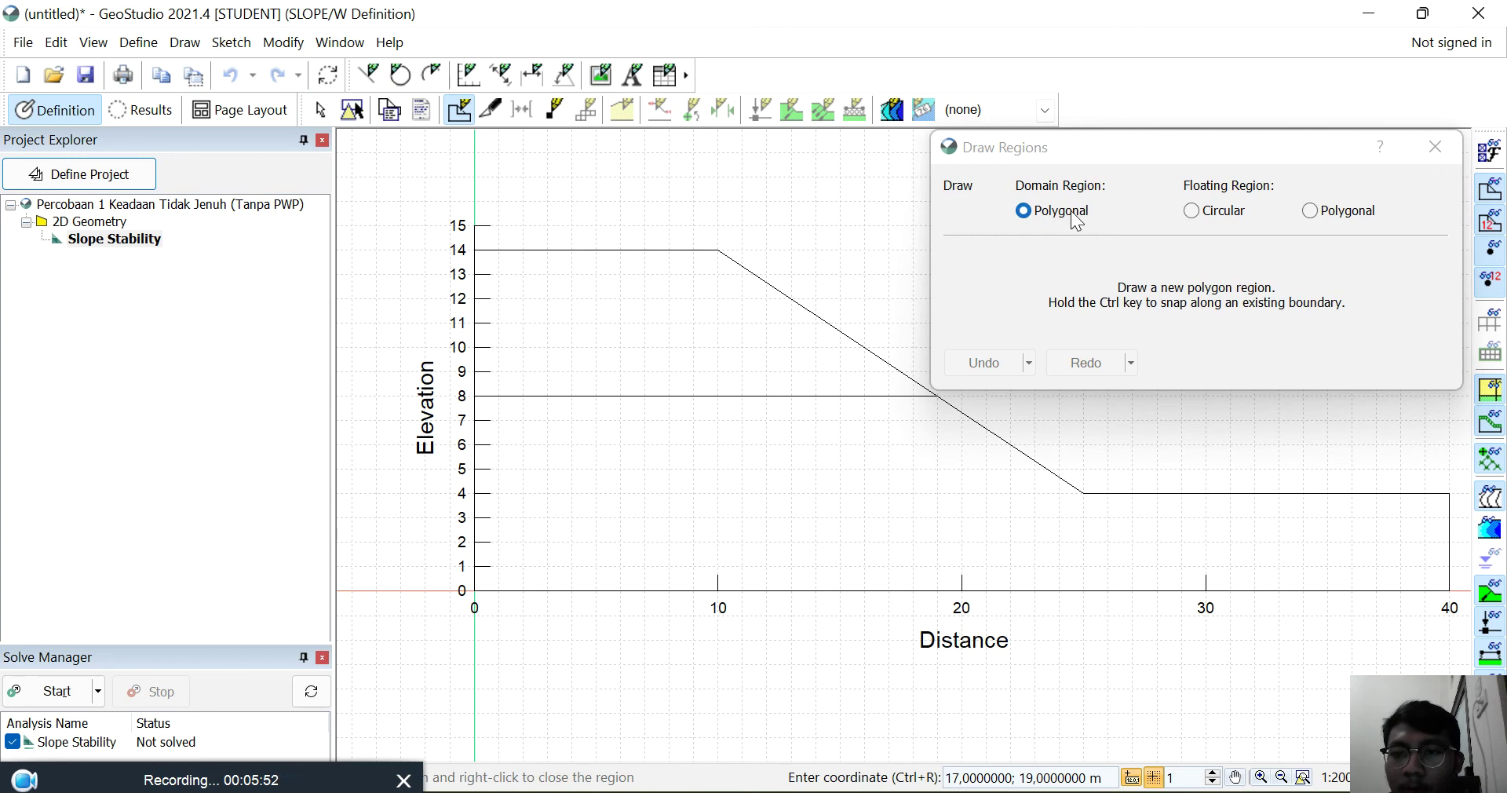
pyautogui.click(473, 249)
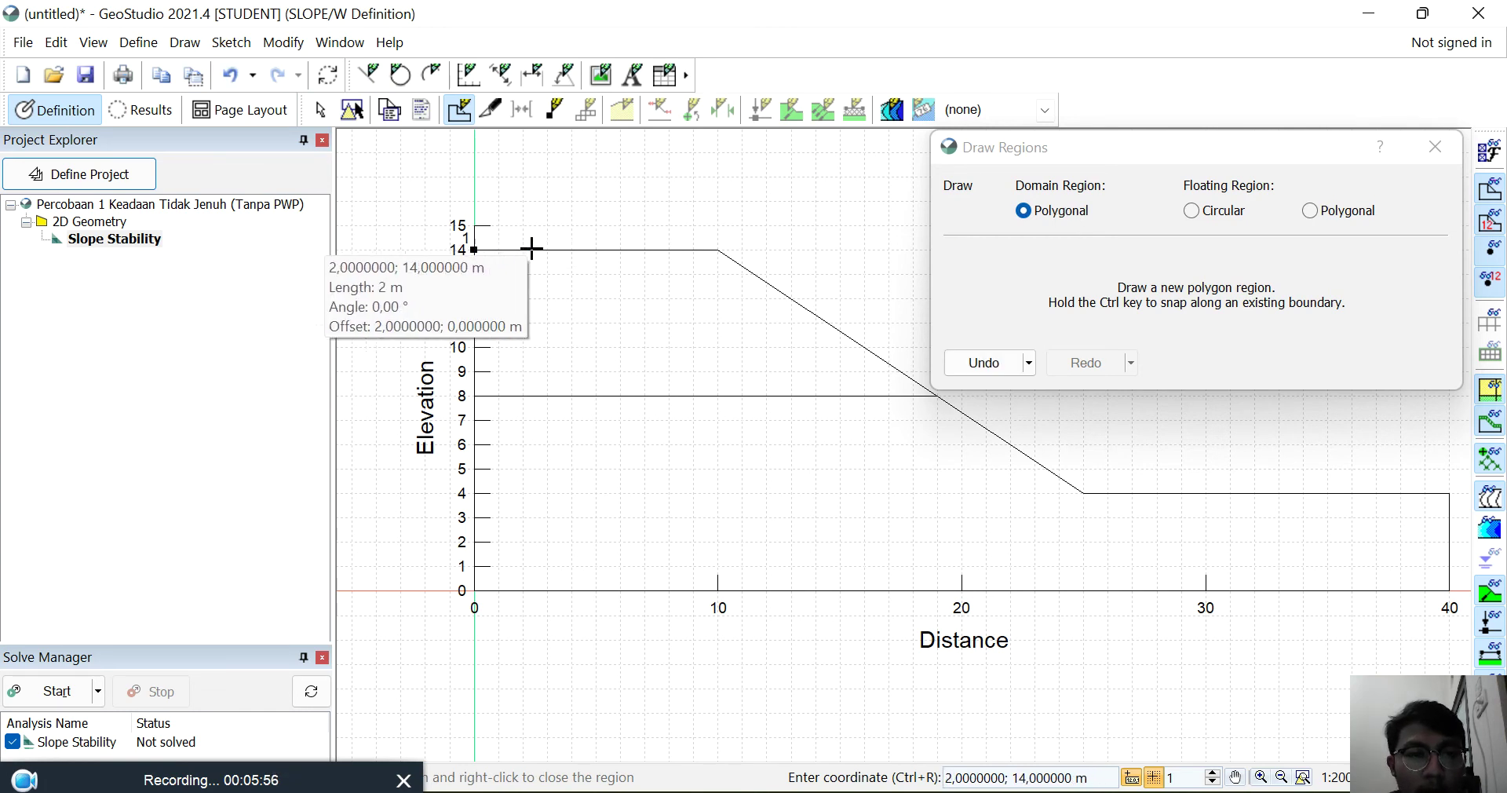
pyautogui.click(717, 249)
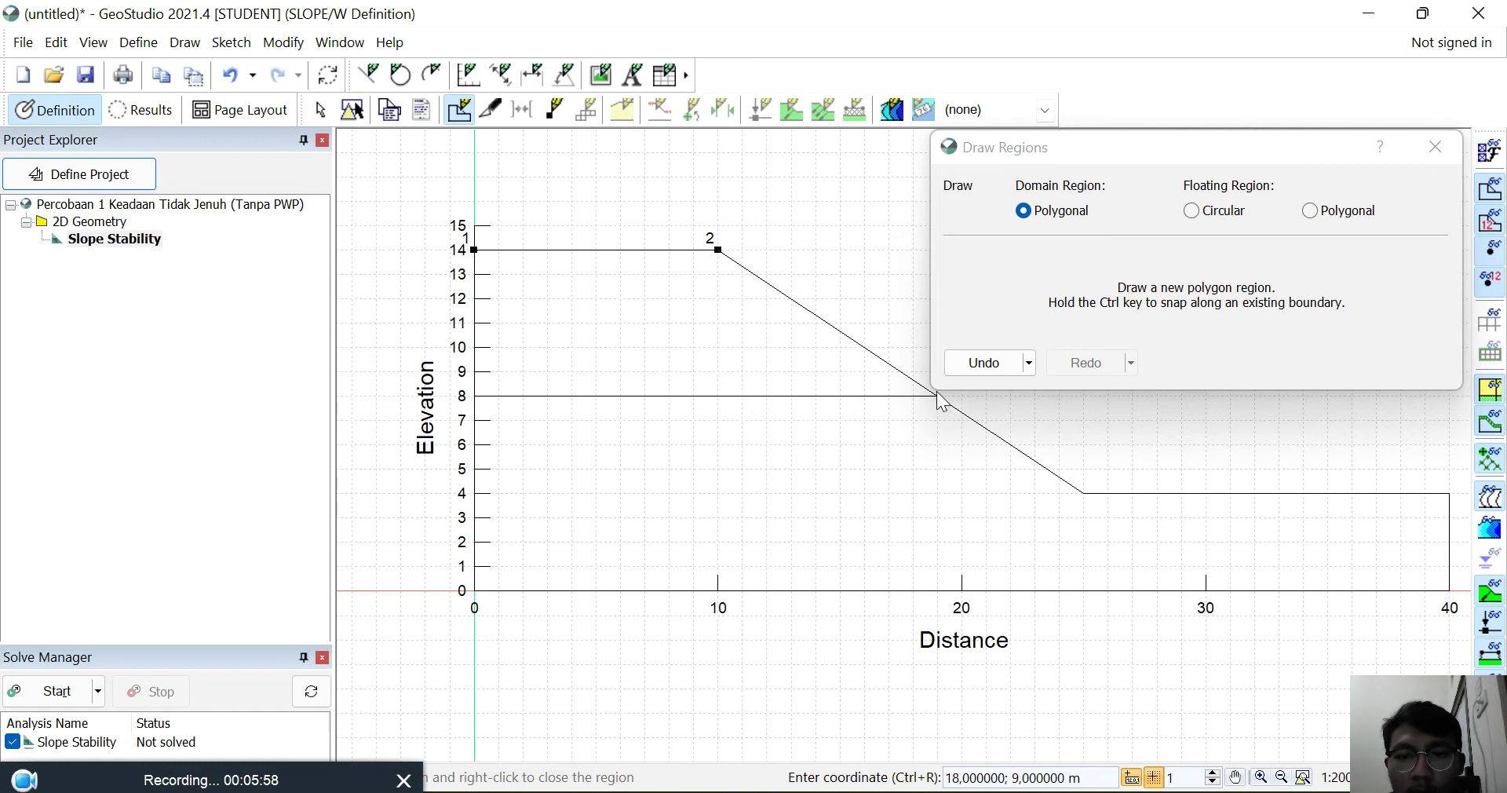
pyautogui.moveTo(1123, 146)
pyautogui.mouseDown()
pyautogui.moveTo(469, 144)
pyautogui.moveTo(134, 55)
pyautogui.mouseUp()
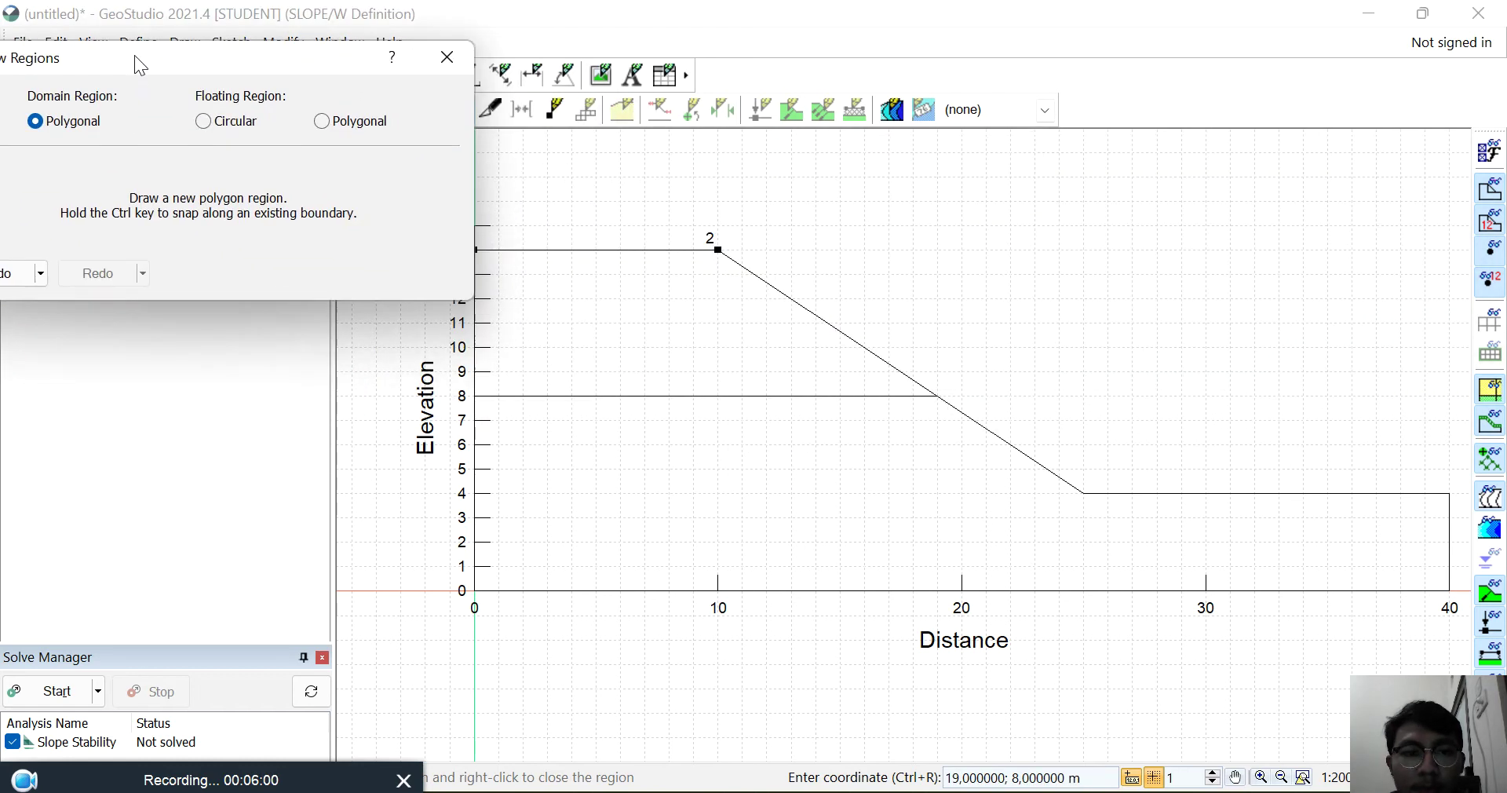
pyautogui.click(938, 395)
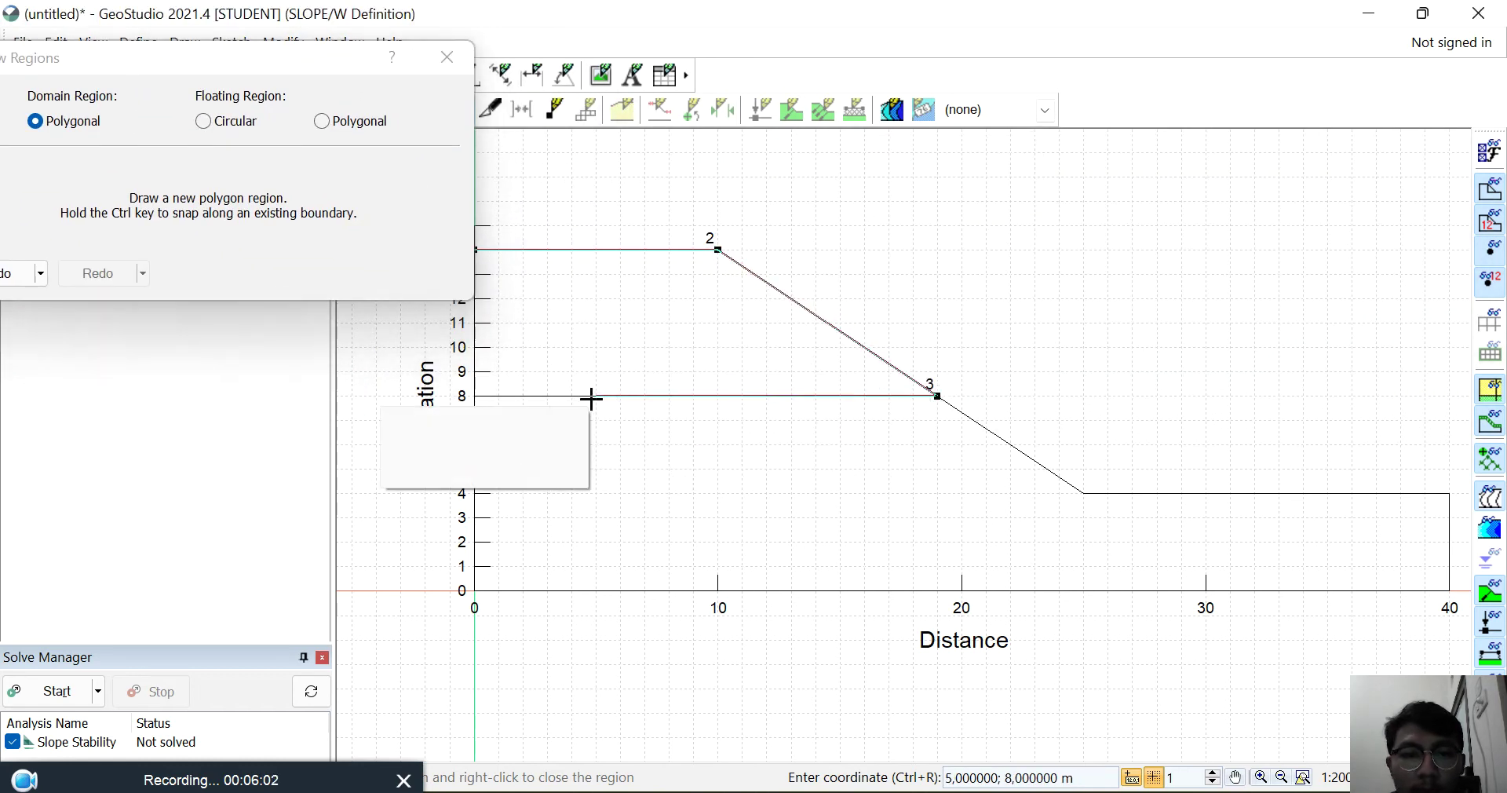
pyautogui.click(474, 396)
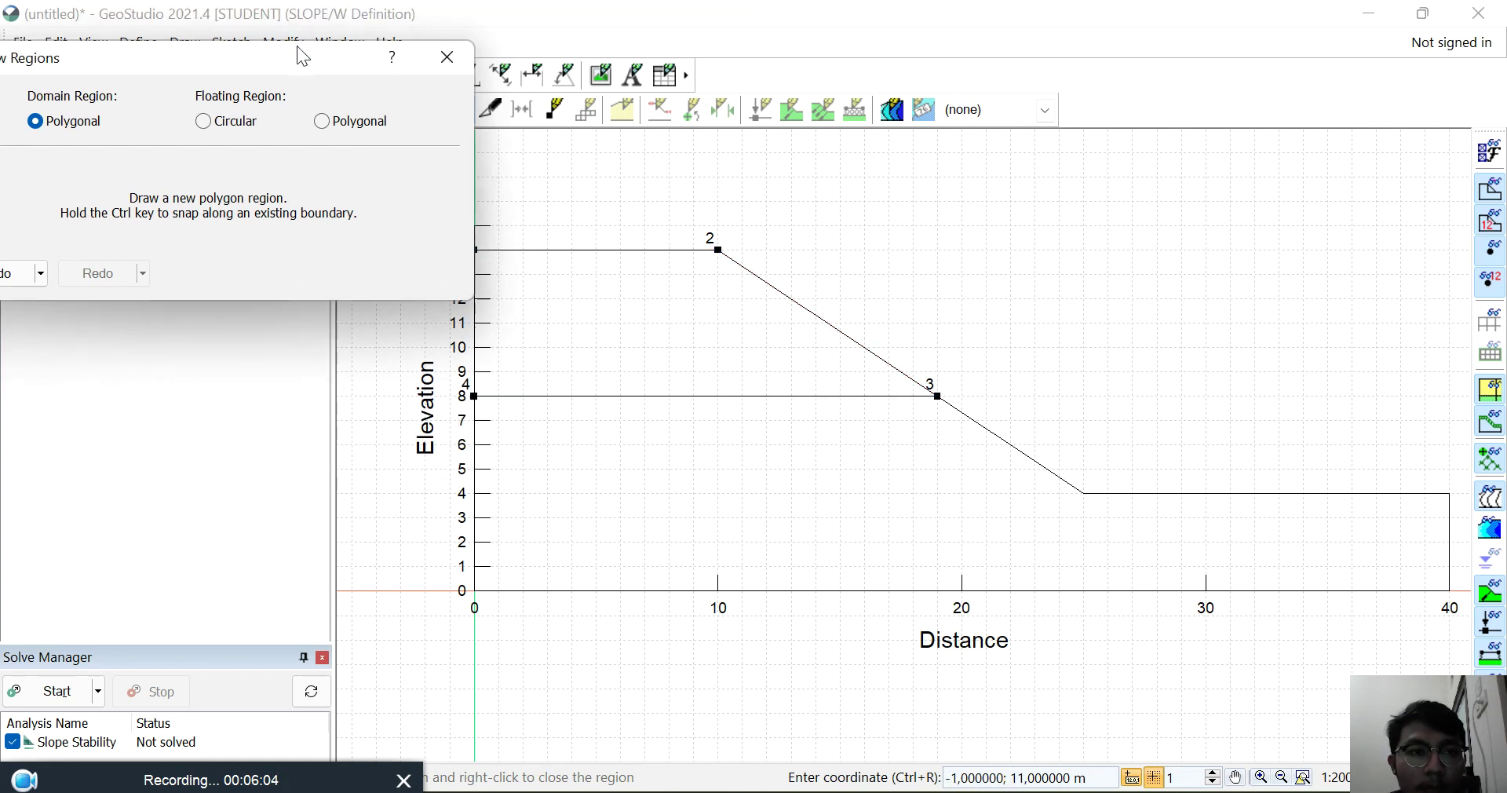
pyautogui.moveTo(303, 58); pyautogui.dragTo(1335, 145)
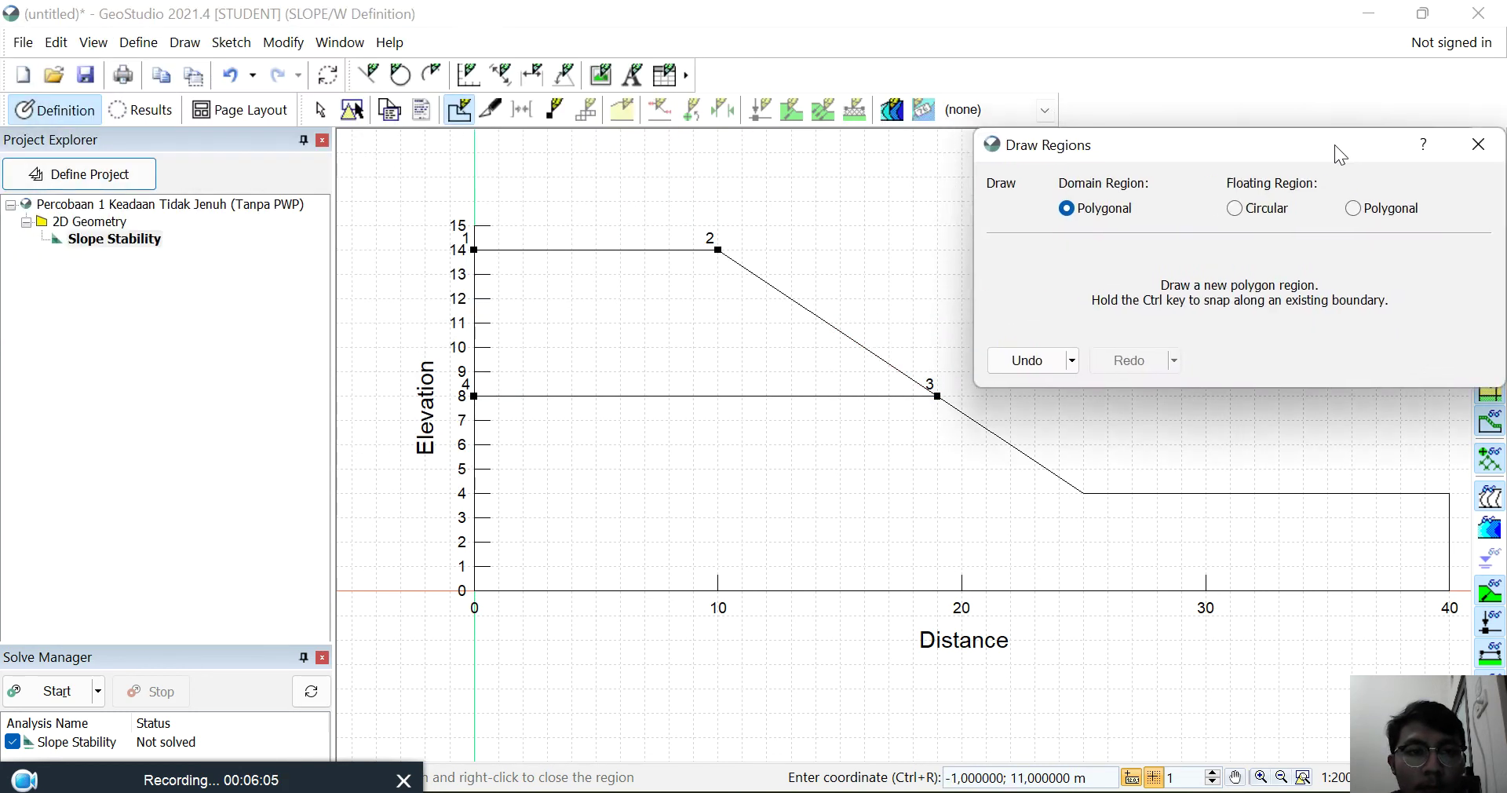
pyautogui.click(475, 253)
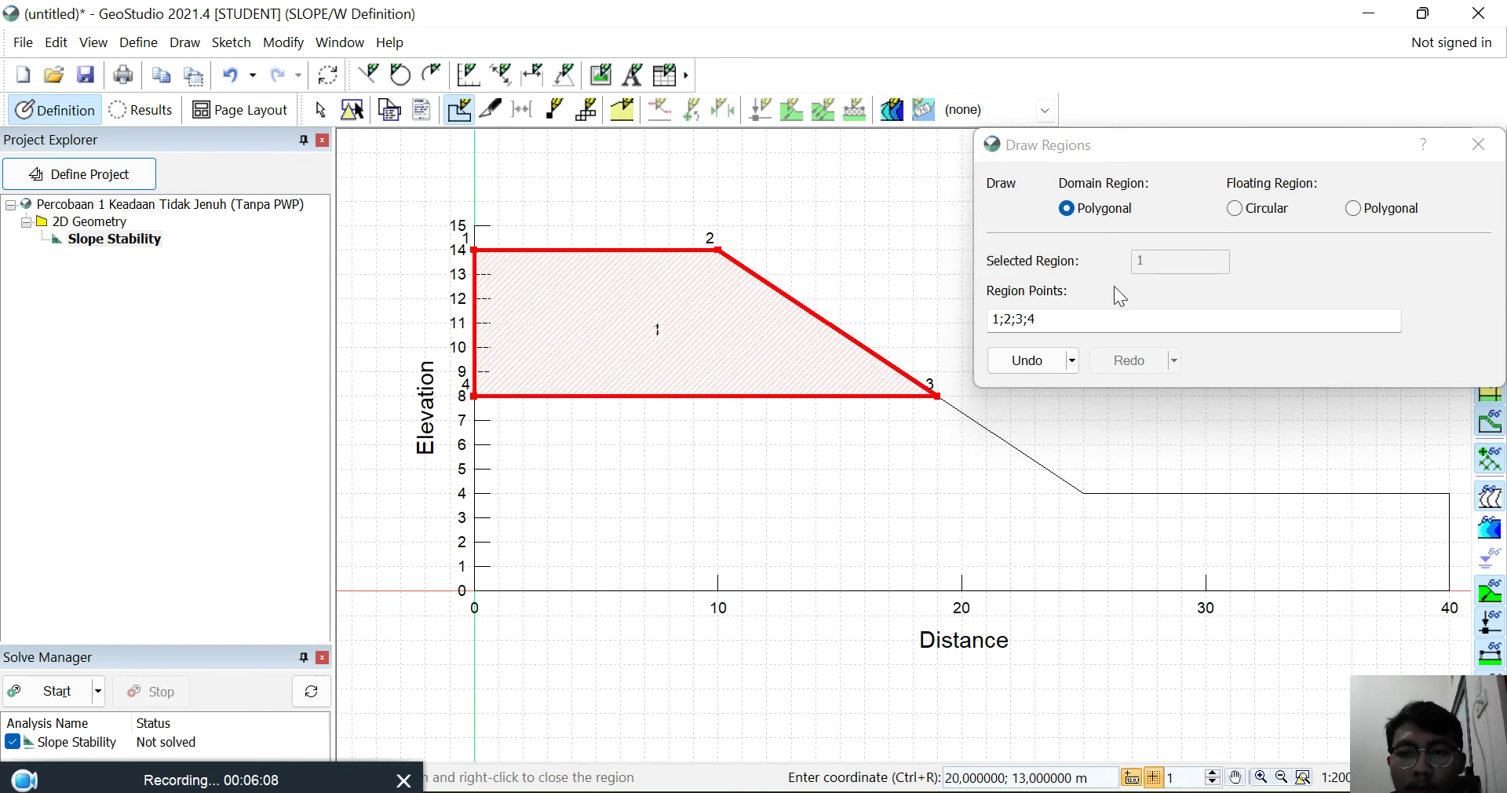
# Step: Draw the lower soil layer's polygonal region through (0, 0), (40, 0), (40, 4), (25, 4), (19, 8) and (0, 8) m and finish region drawing
pyautogui.moveTo(1201, 153); pyautogui.dragTo(1132, 156)
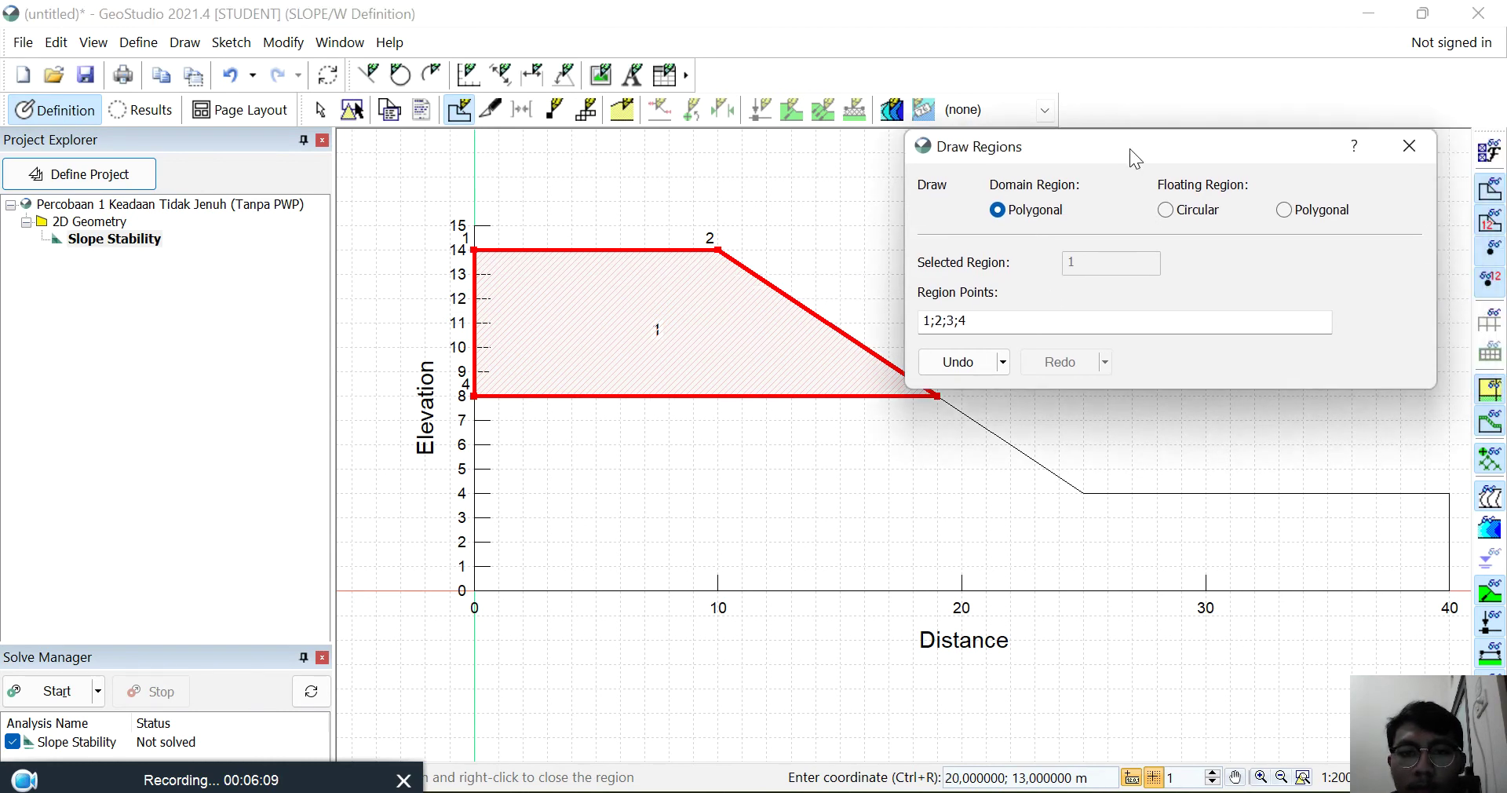
pyautogui.click(474, 591)
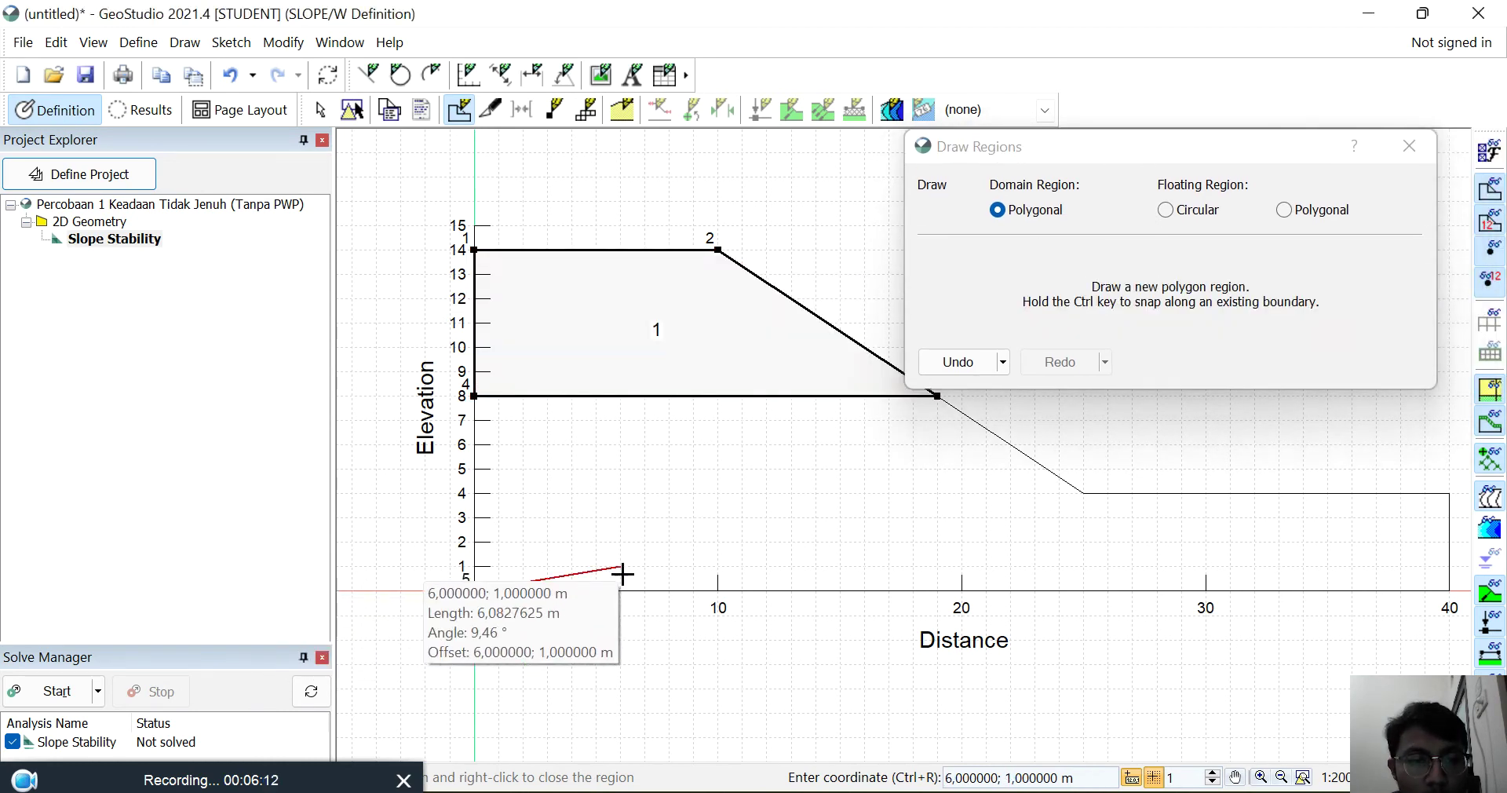
pyautogui.click(1448, 594)
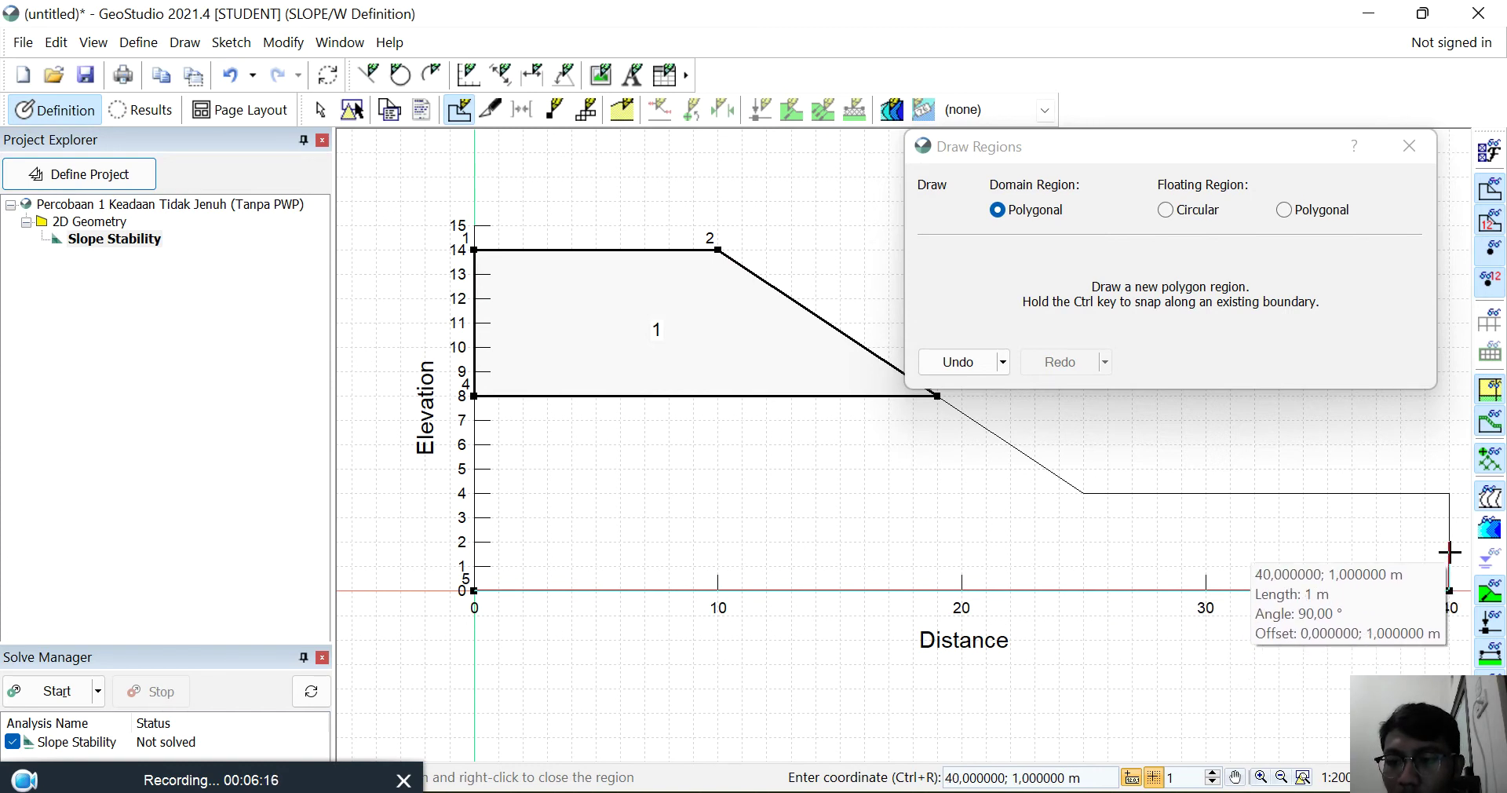
pyautogui.click(1450, 493)
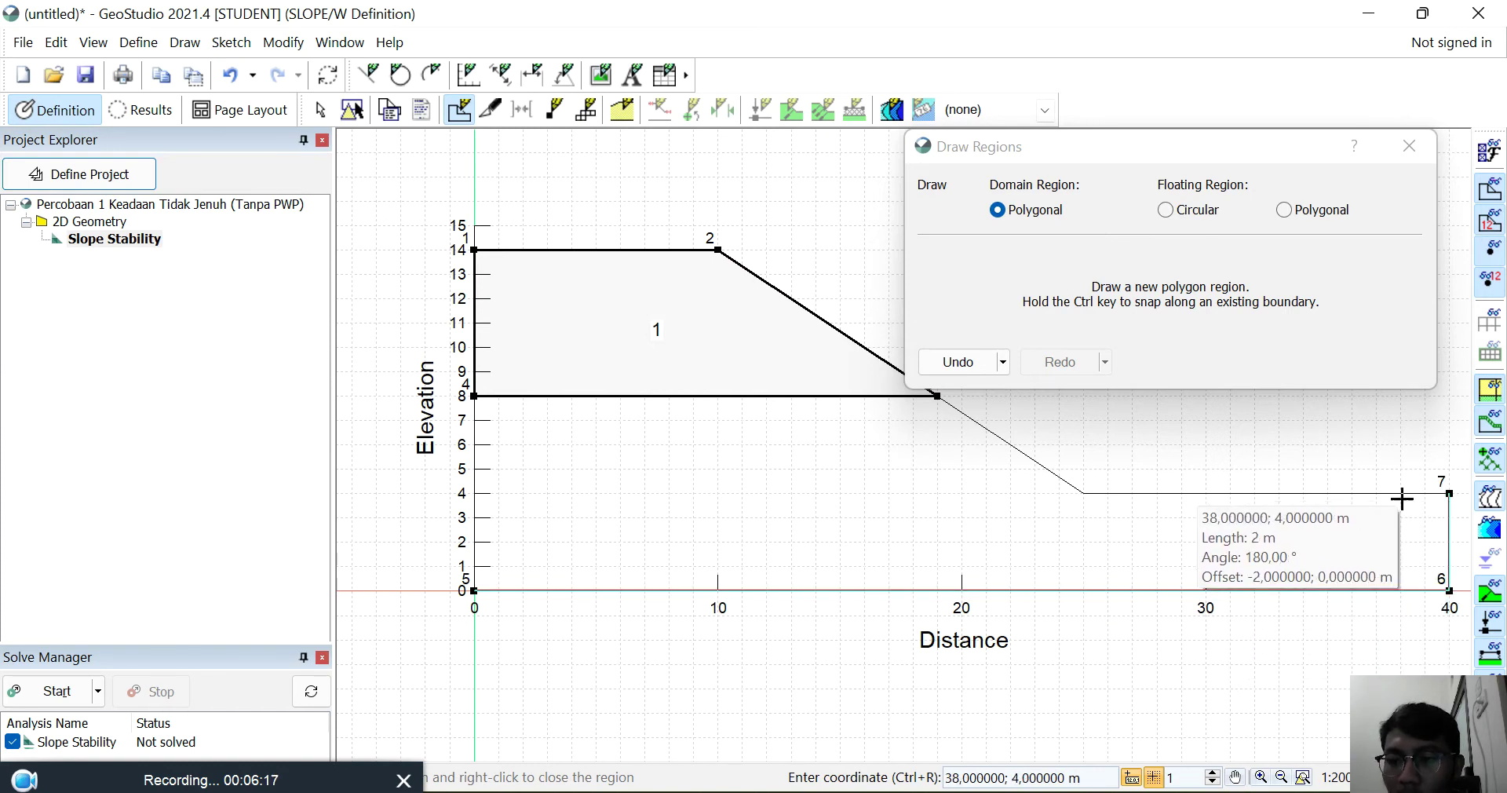
pyautogui.click(1082, 493)
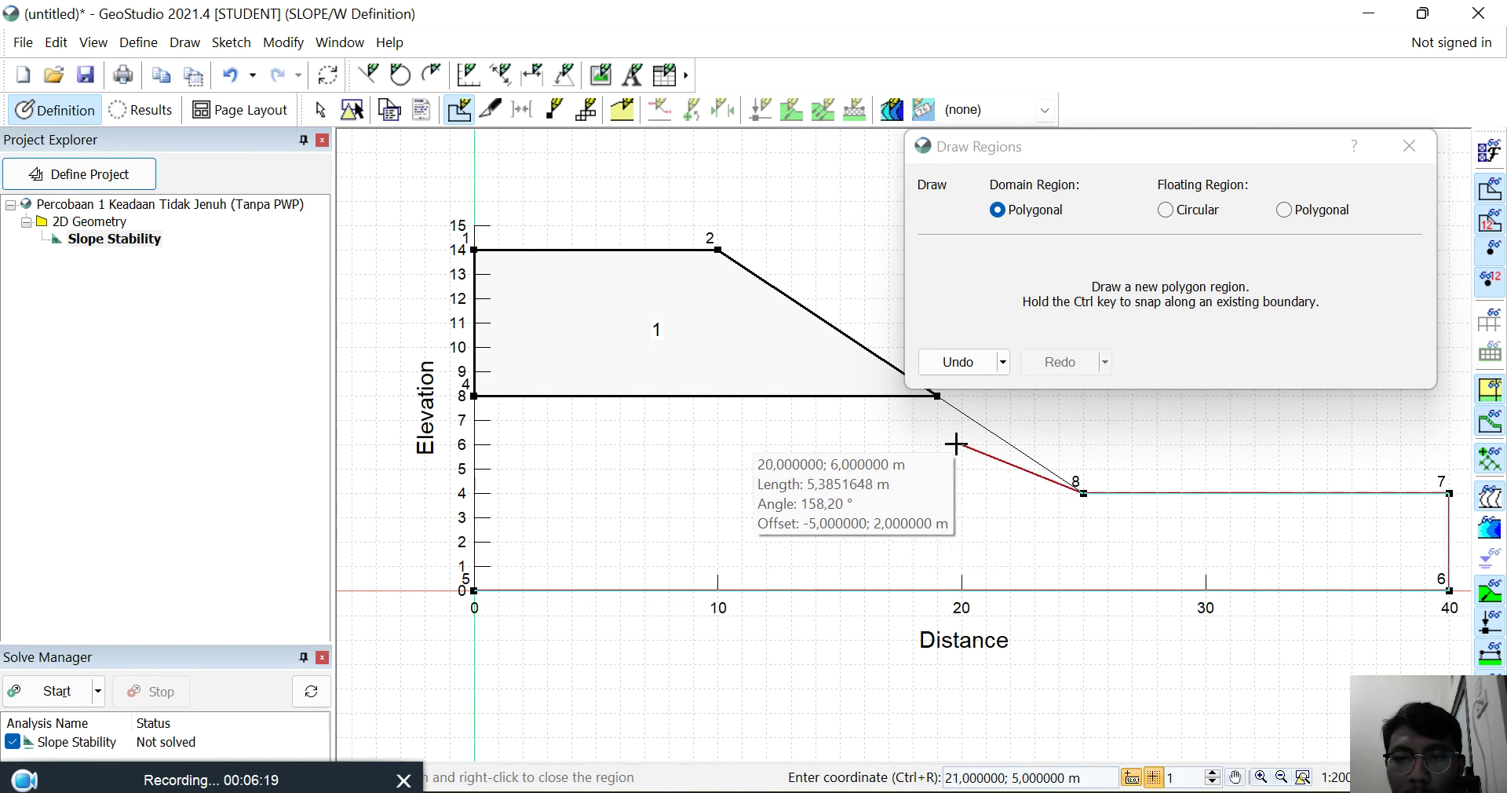
pyautogui.click(937, 397)
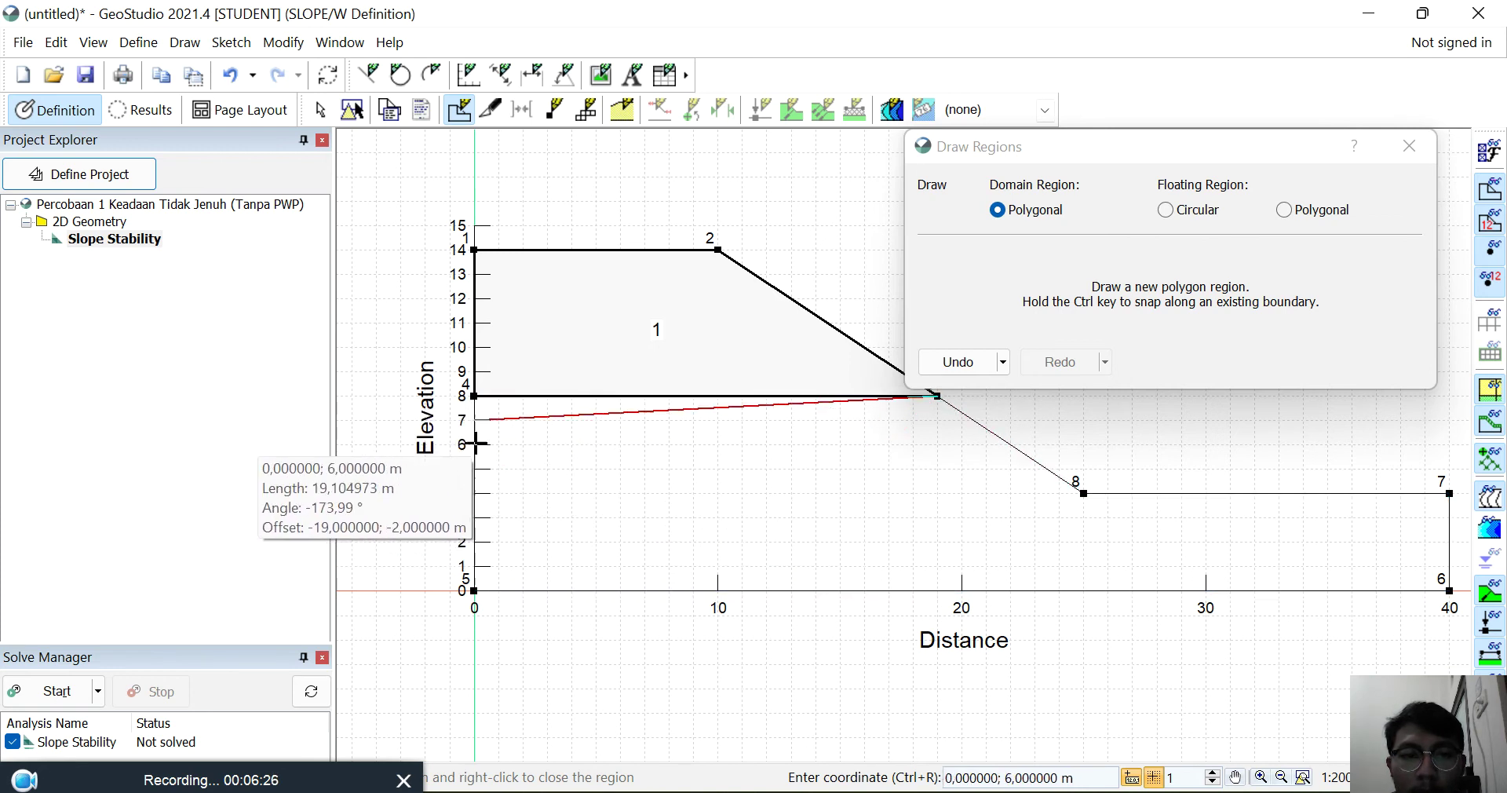
pyautogui.click(472, 397)
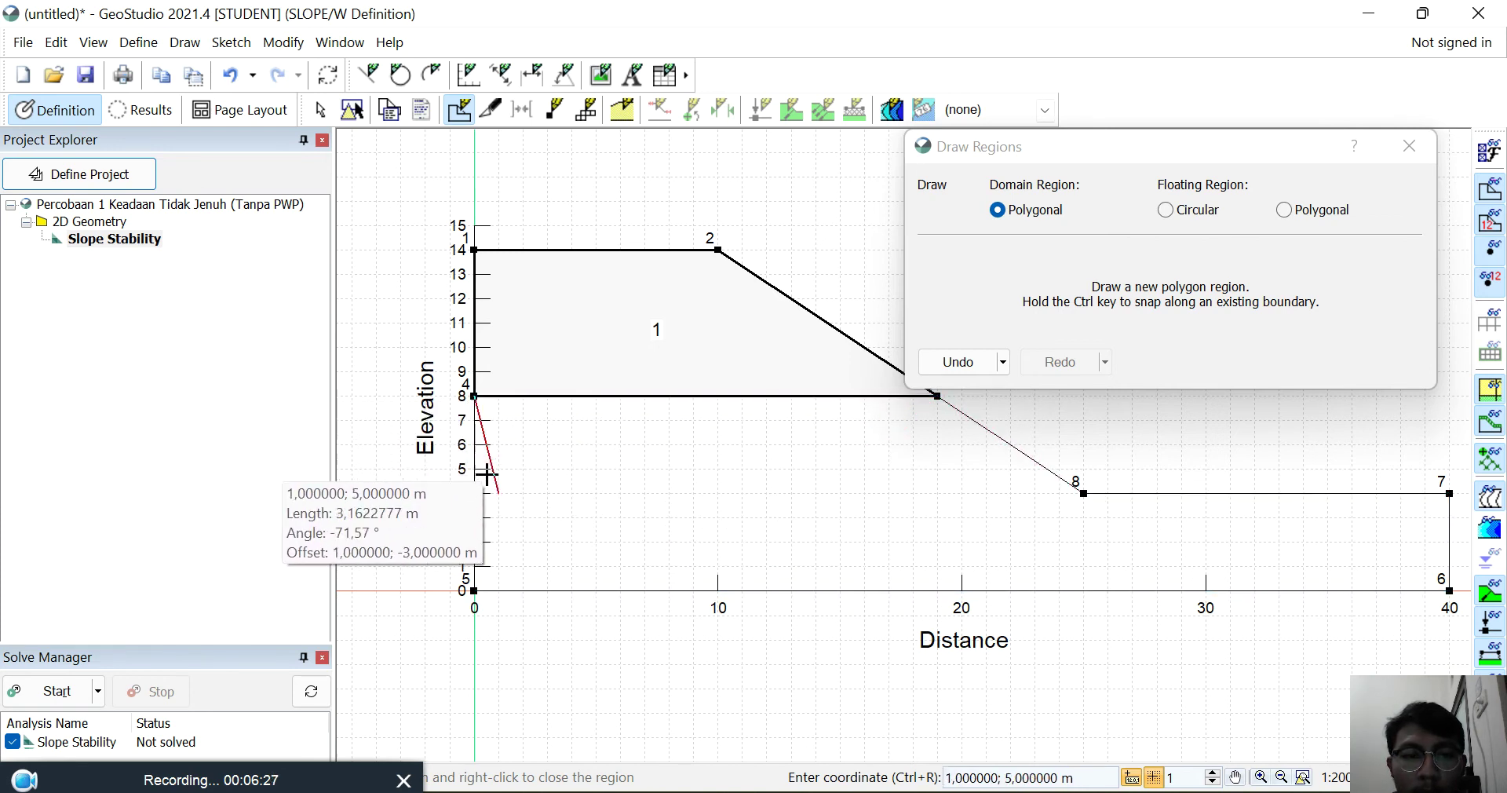
pyautogui.click(474, 590)
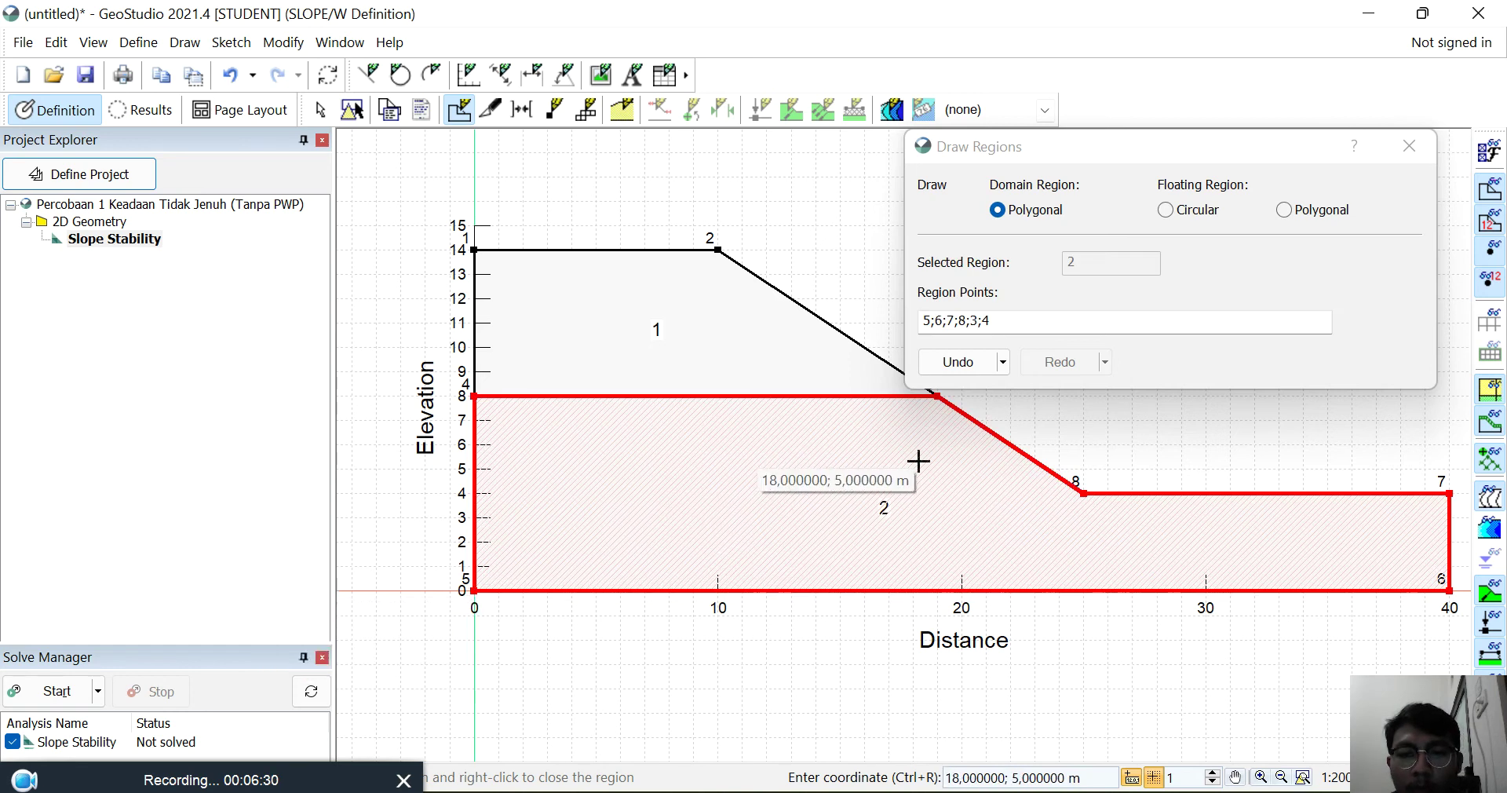
pyautogui.moveTo(1169, 147); pyautogui.dragTo(1066, 110)
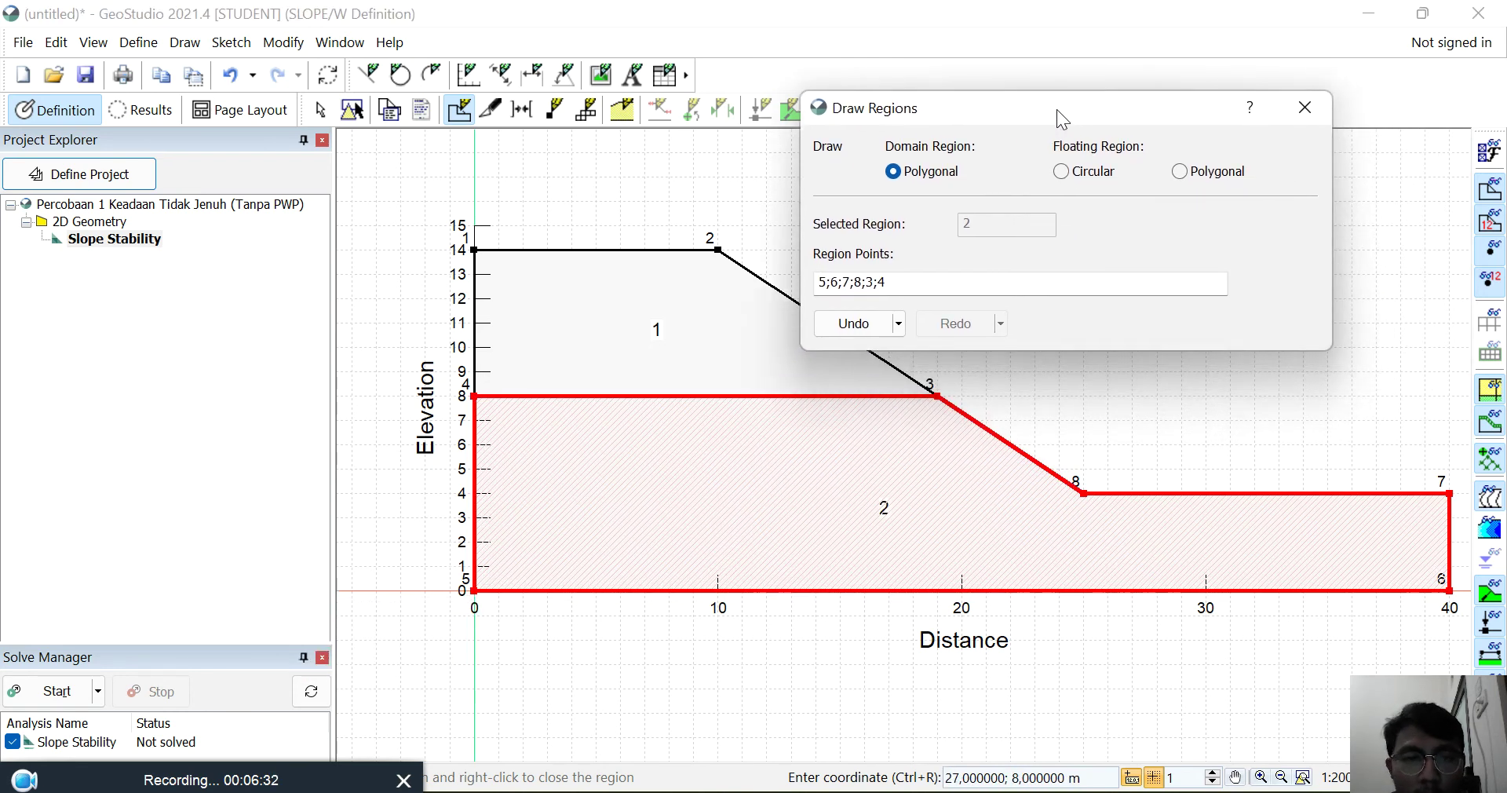
pyautogui.click(1309, 110)
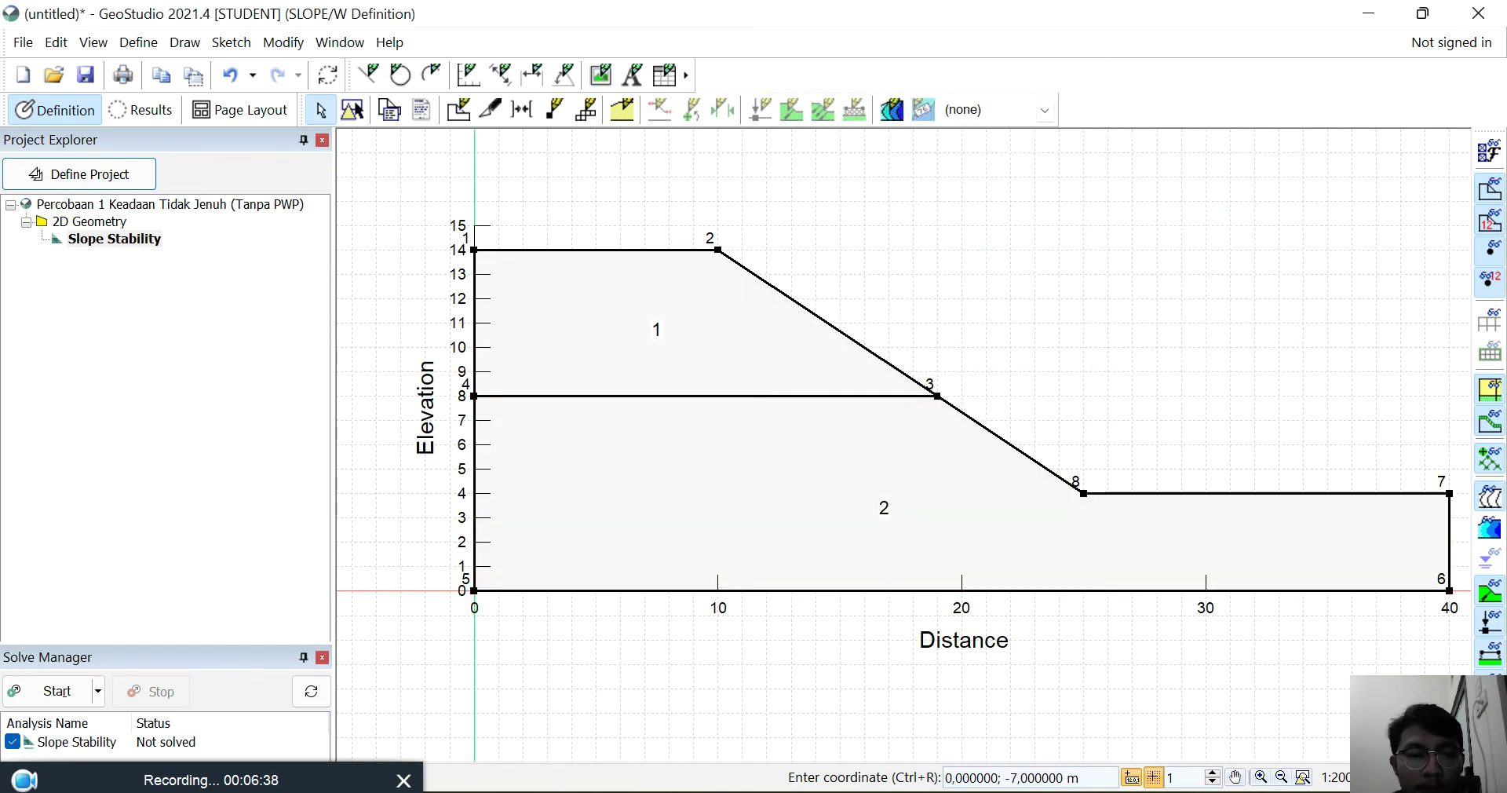
pyautogui.click(927, 792)
pyautogui.click(927, 792)
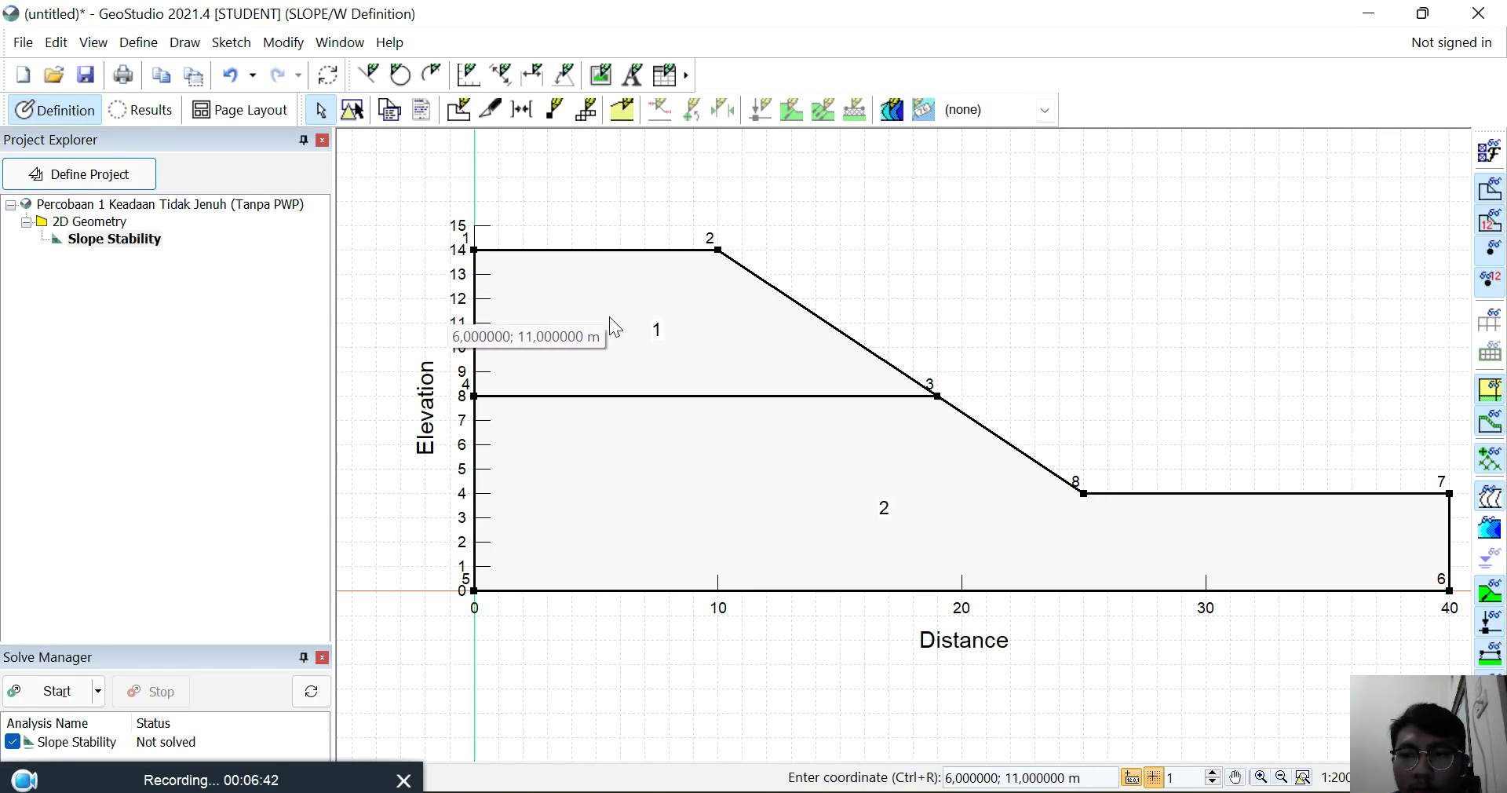
# Step: Start drawing materials and add two new materials to the material definitions
pyautogui.click(230, 47)
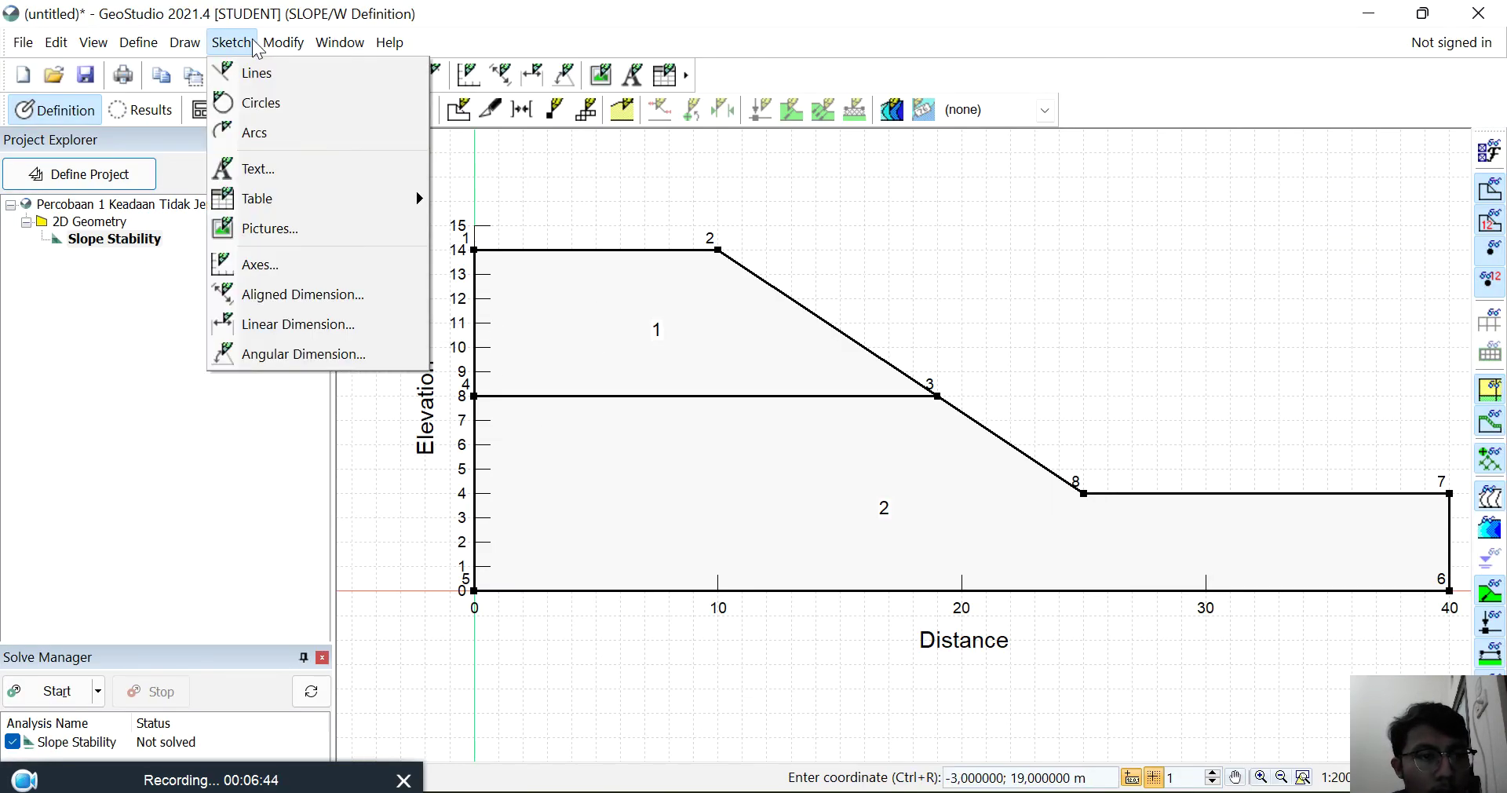
pyautogui.moveTo(191, 46)
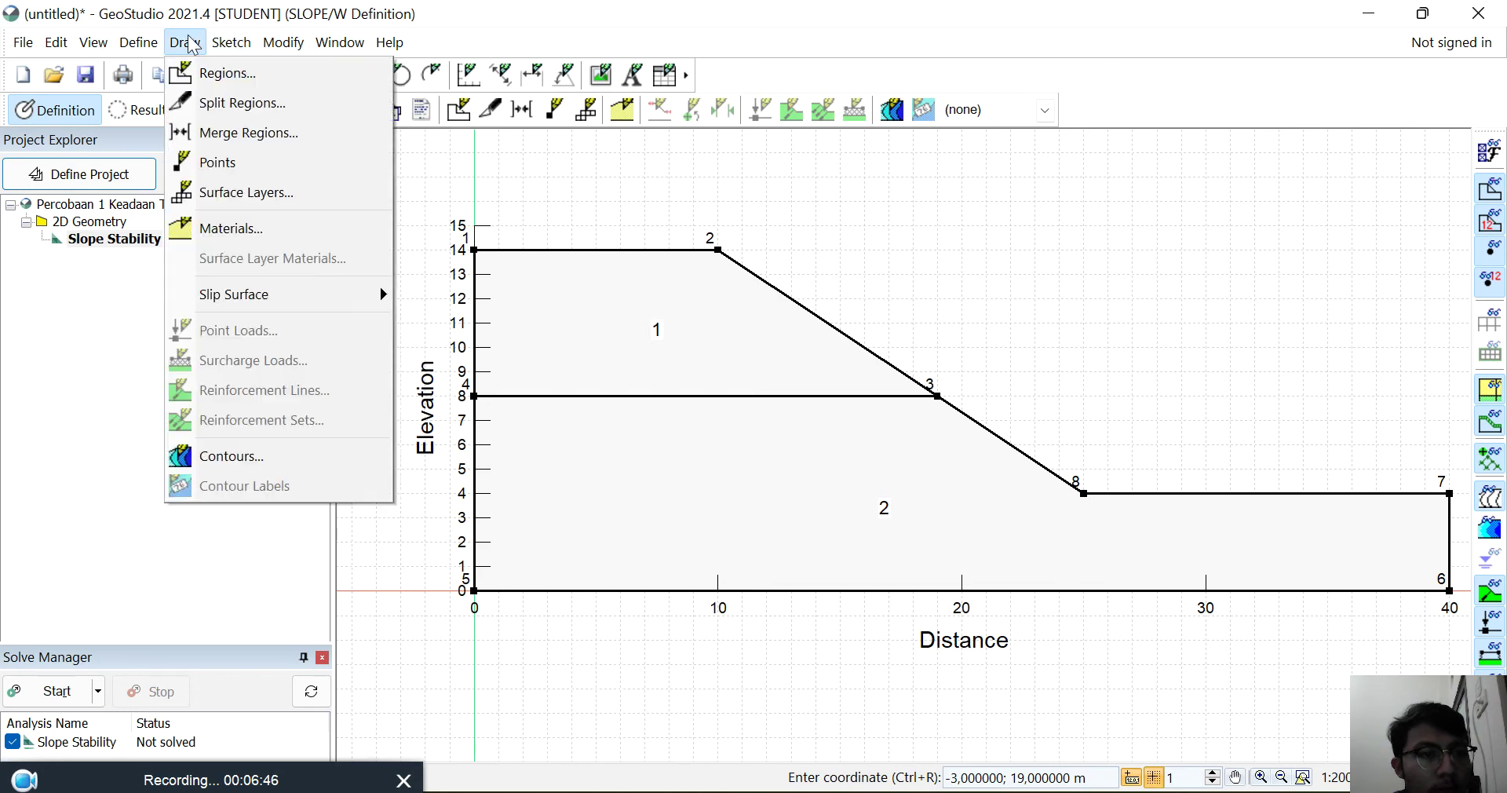
pyautogui.click(262, 229)
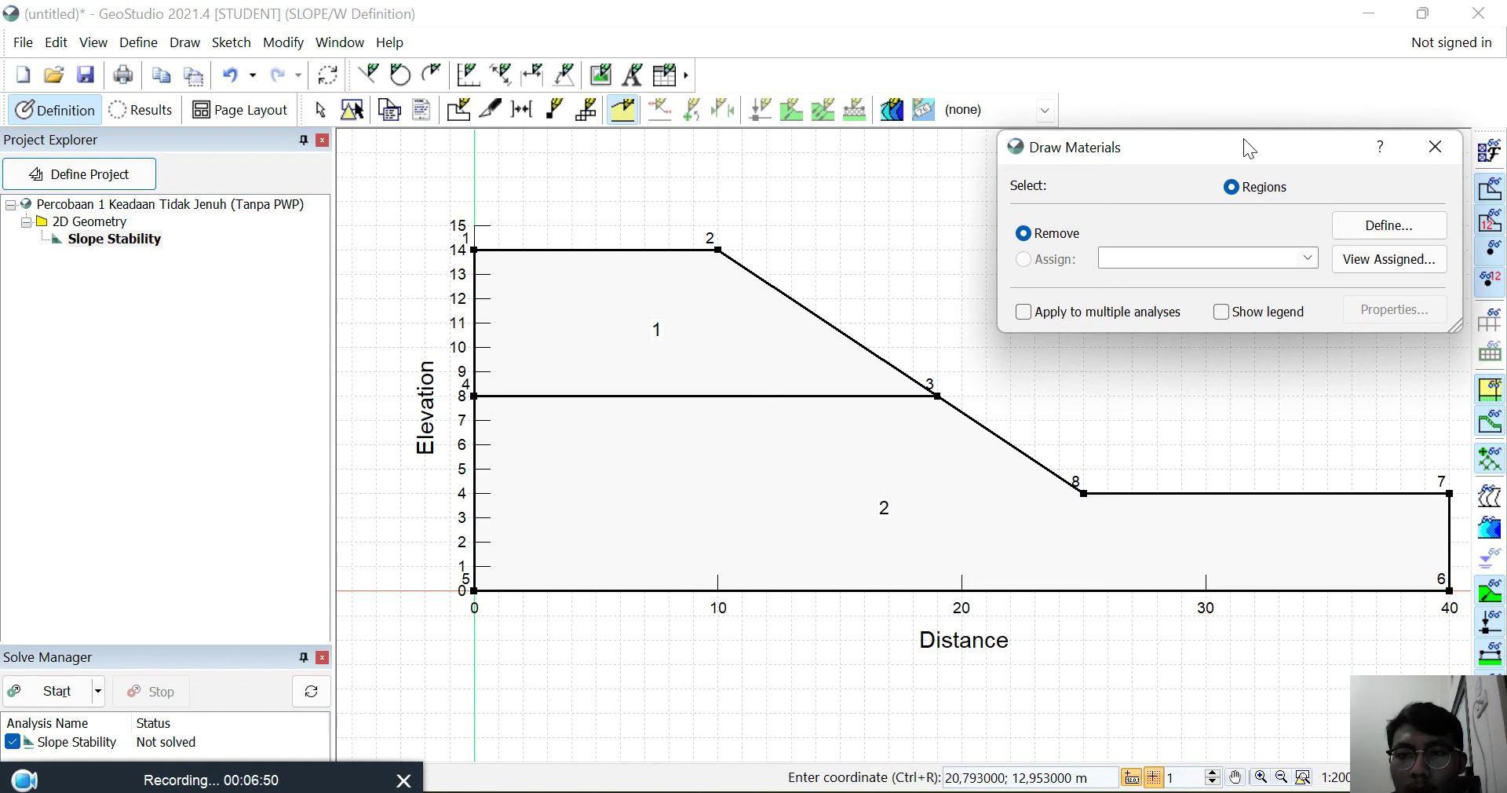
pyautogui.moveTo(1196, 157); pyautogui.dragTo(1174, 164)
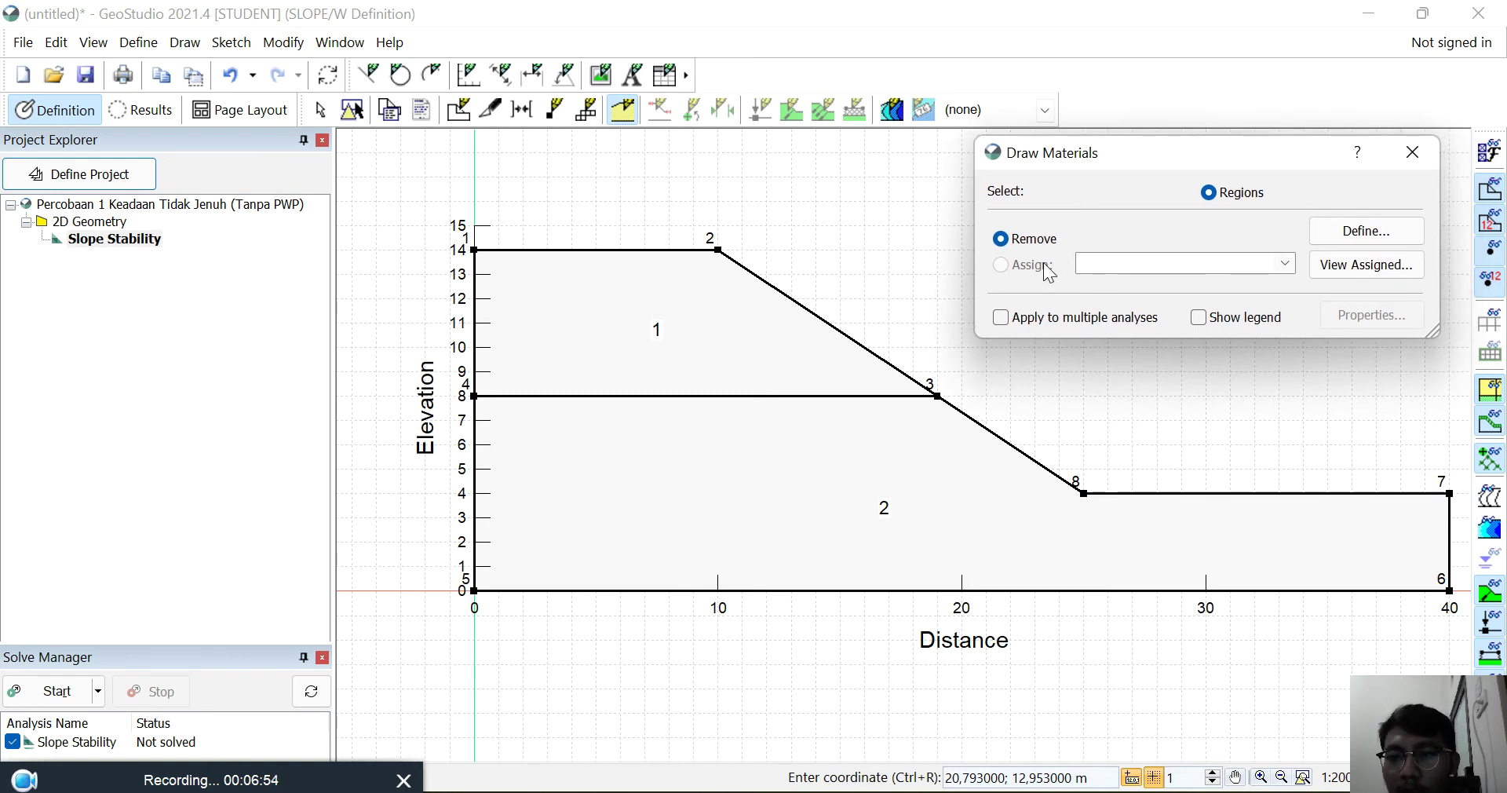
pyautogui.click(1356, 232)
pyautogui.click(1413, 152)
pyautogui.click(1423, 153)
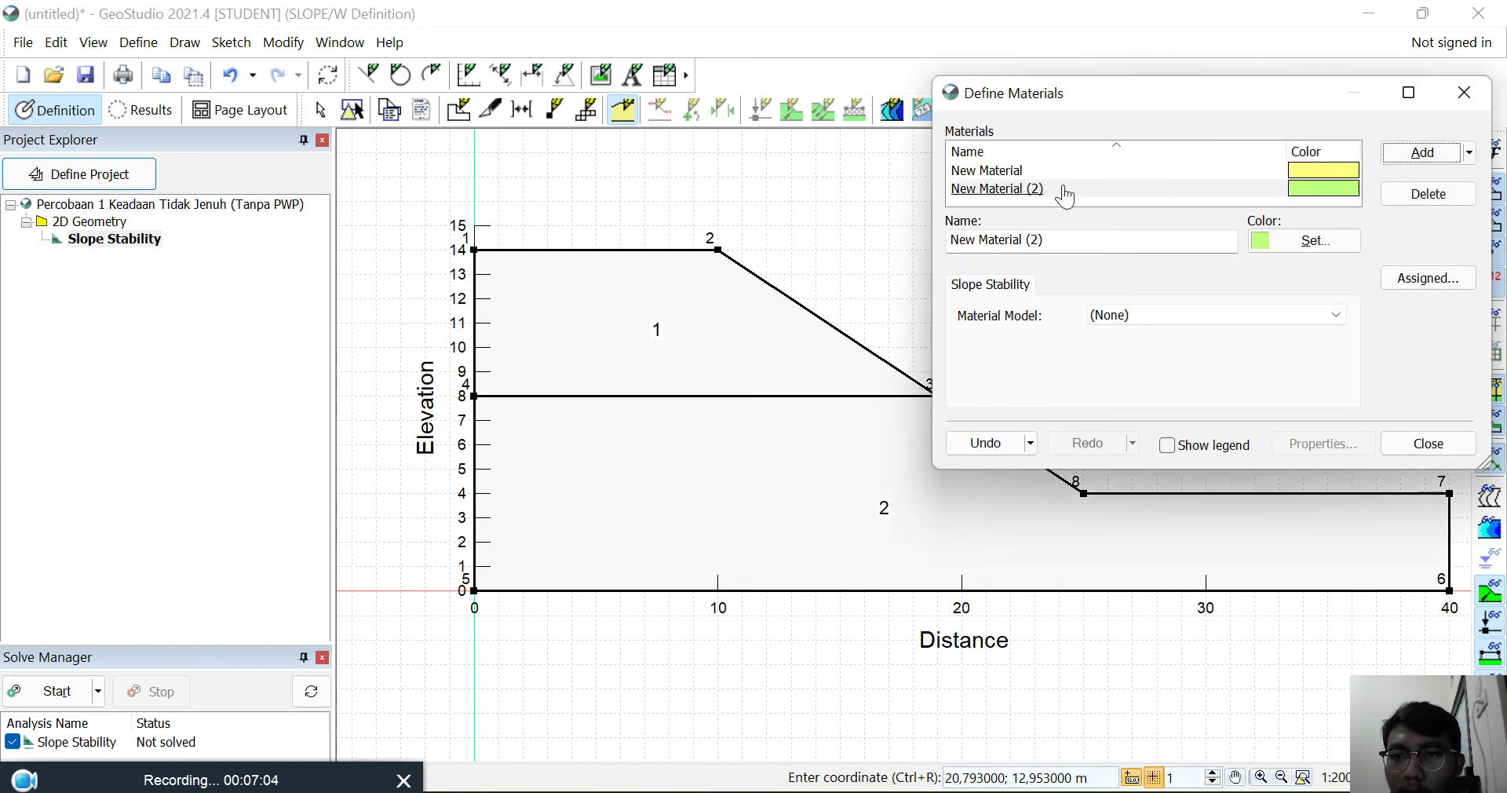
# Step: Rename the first new material, shown in yellow, as Upper Soil Layer
pyautogui.click(1004, 173)
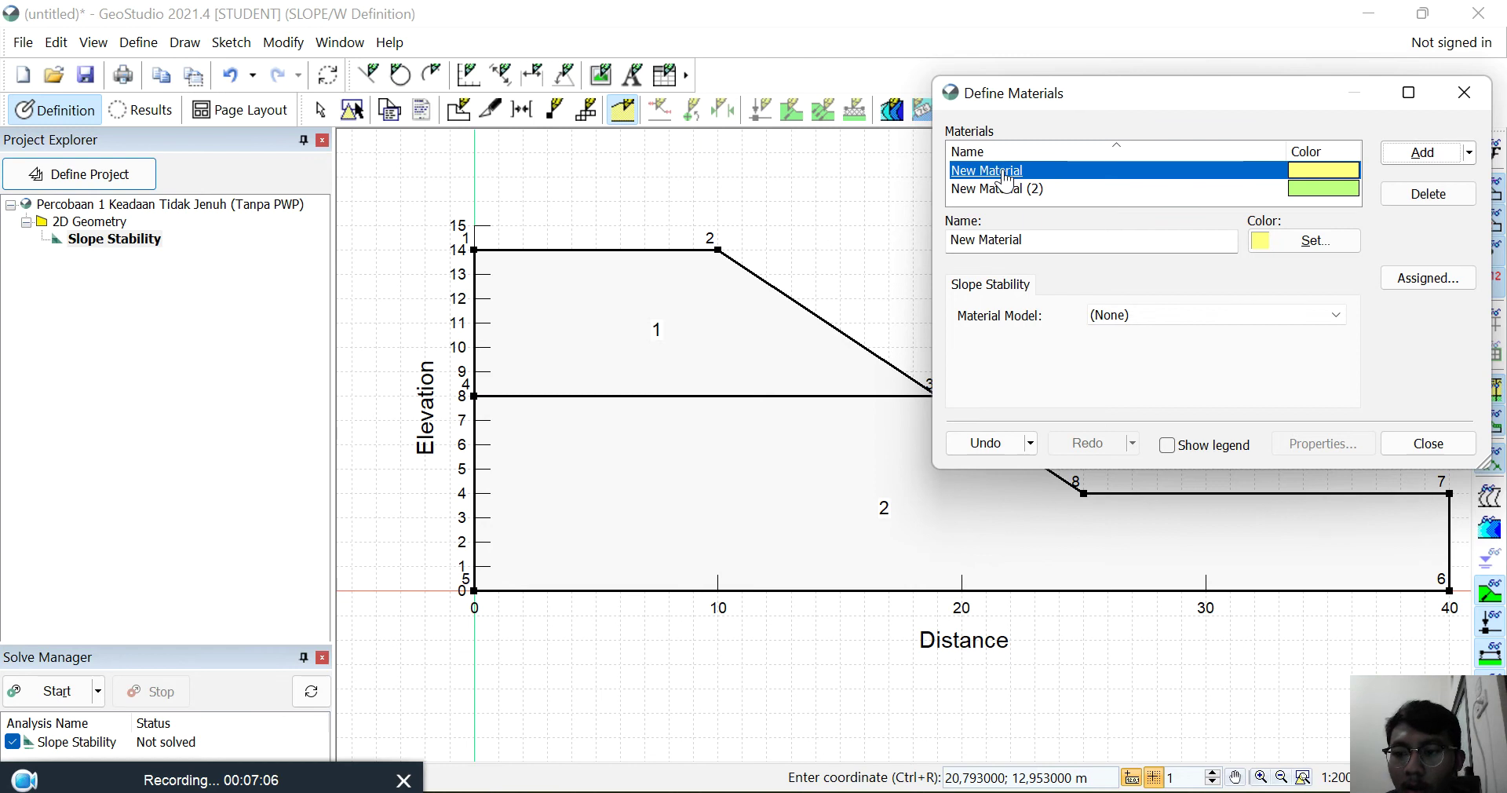
pyautogui.click(1063, 236)
pyautogui.hotkey('ctrl', 'a')
pyautogui.write('U')
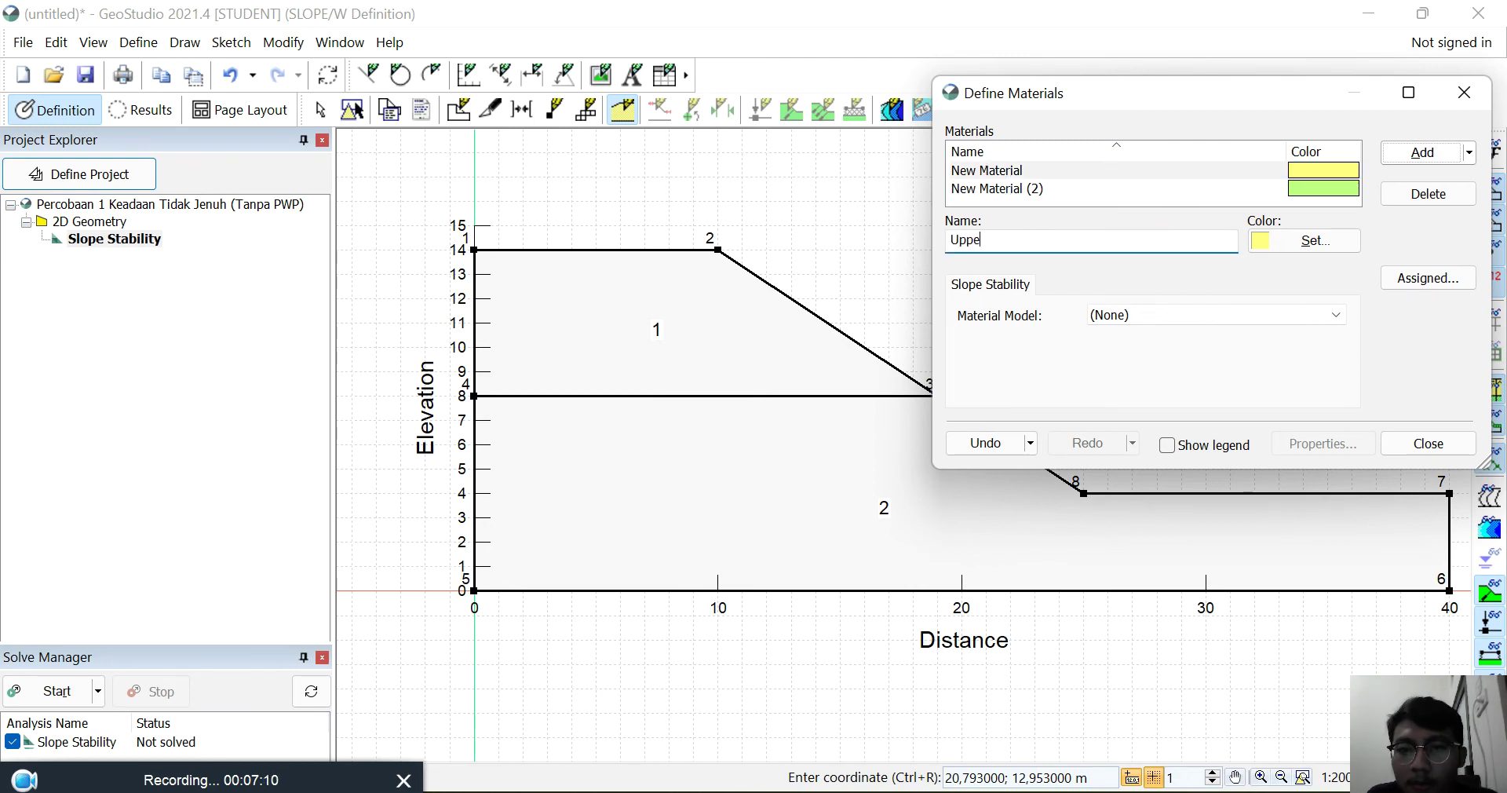
pyautogui.write('pper Soil')
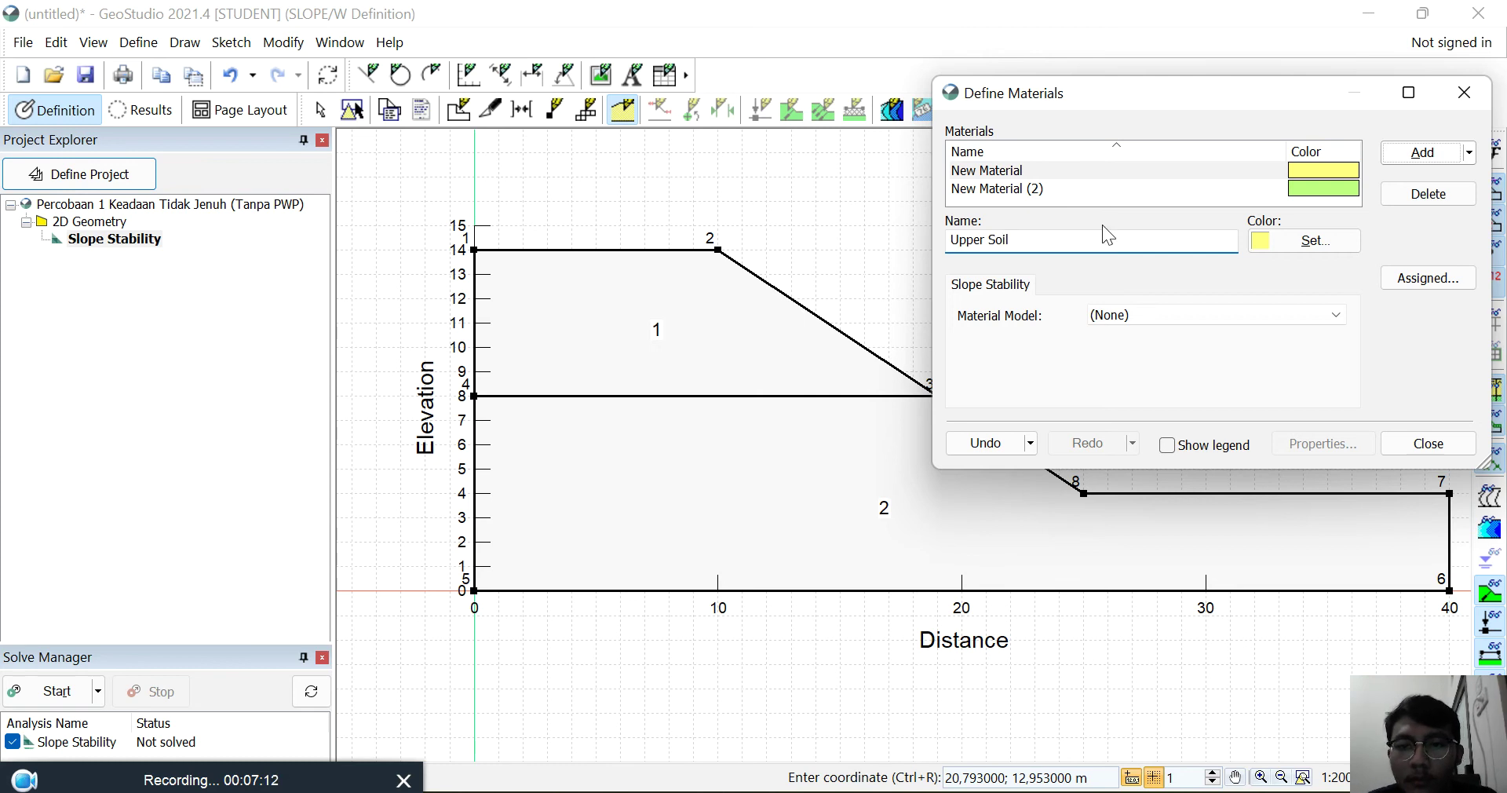
pyautogui.write(' L')
# Step: Rename the second new material, shown in green, as Lower Soil Layer
pyautogui.click(1036, 189)
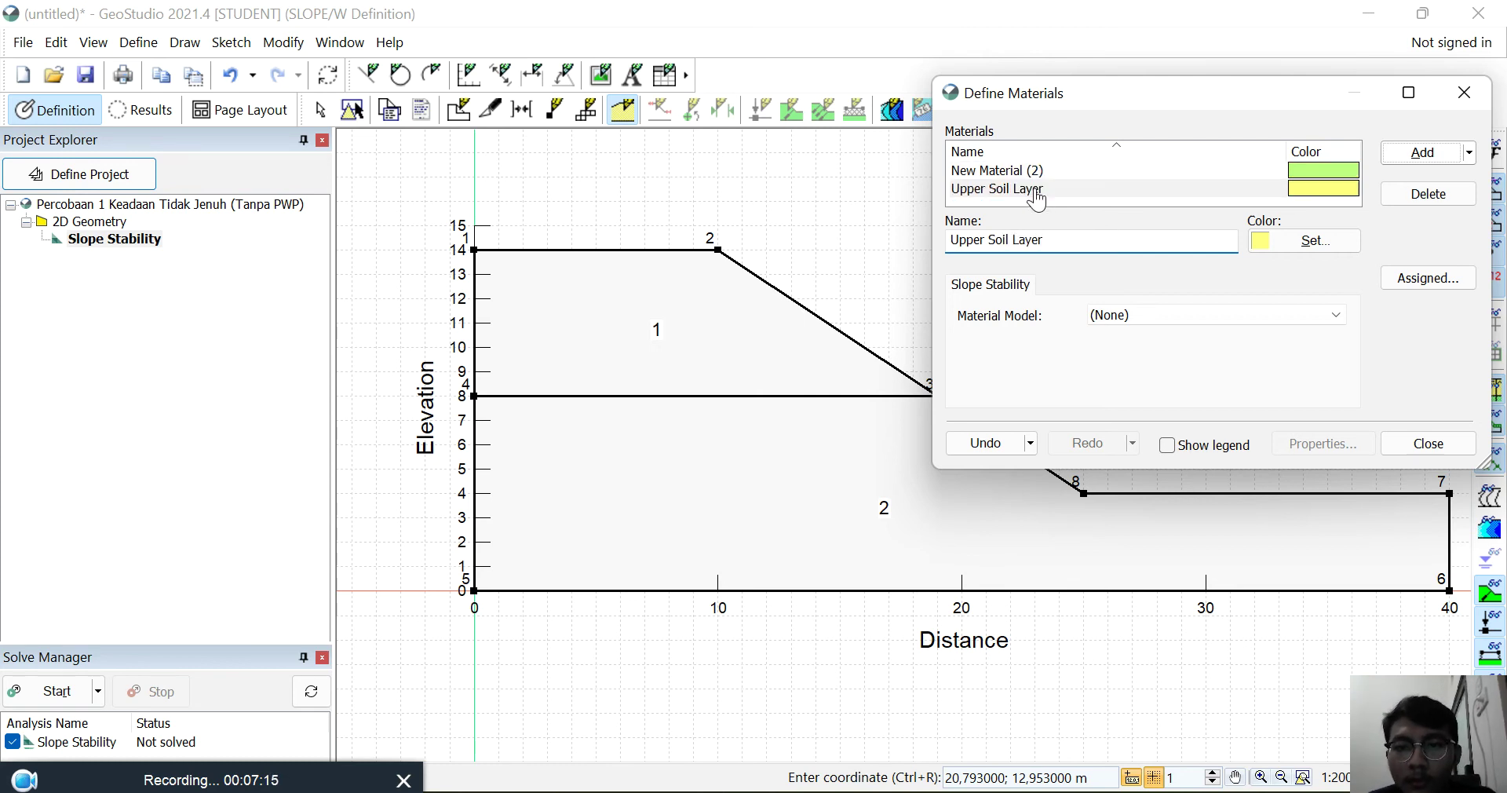
pyautogui.click(1063, 235)
pyautogui.hotkey('ctrl', 'a')
pyautogui.write('Lowe')
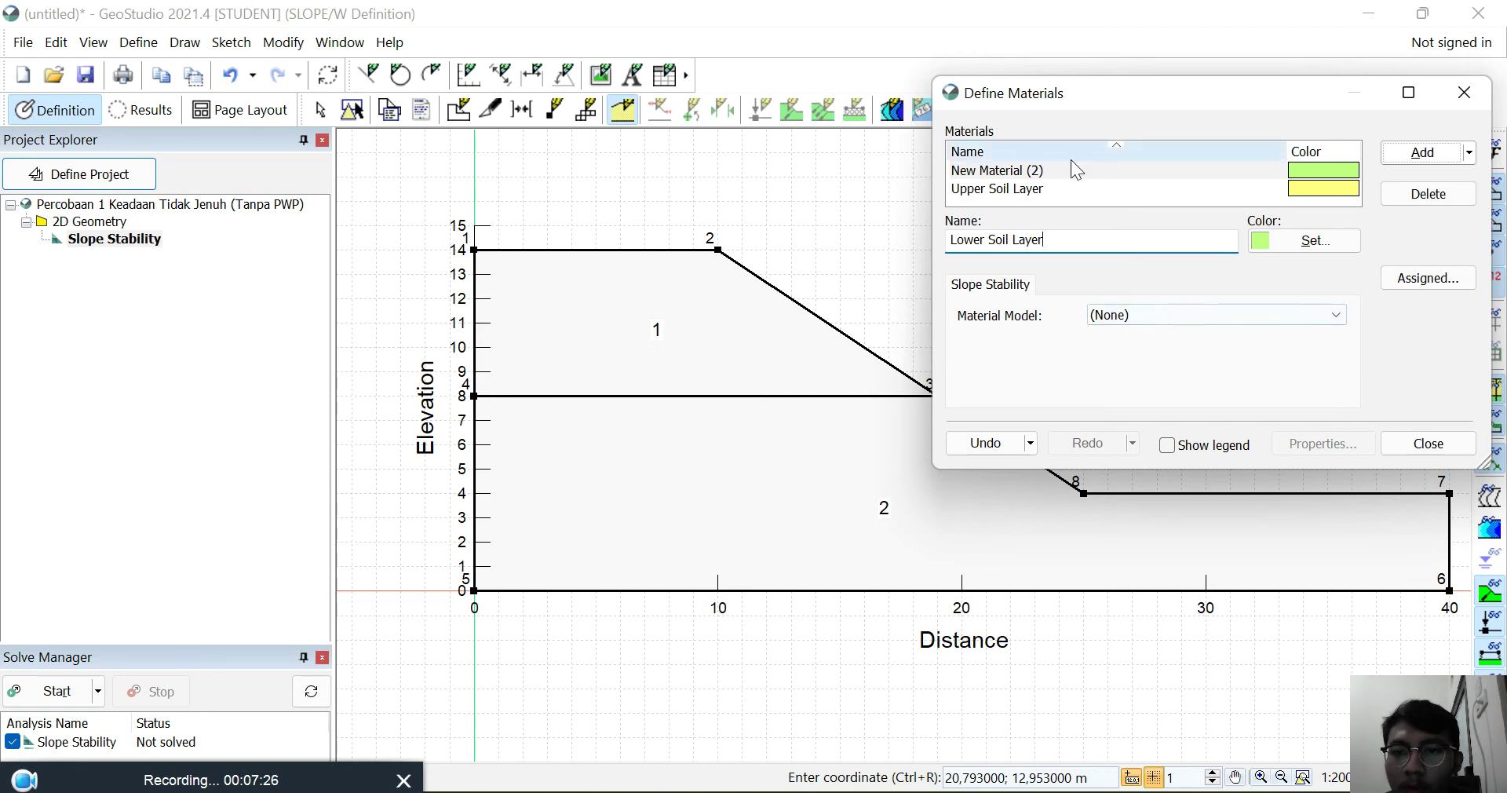
pyautogui.click(1028, 193)
pyautogui.hotkey('alt', 'Tab')
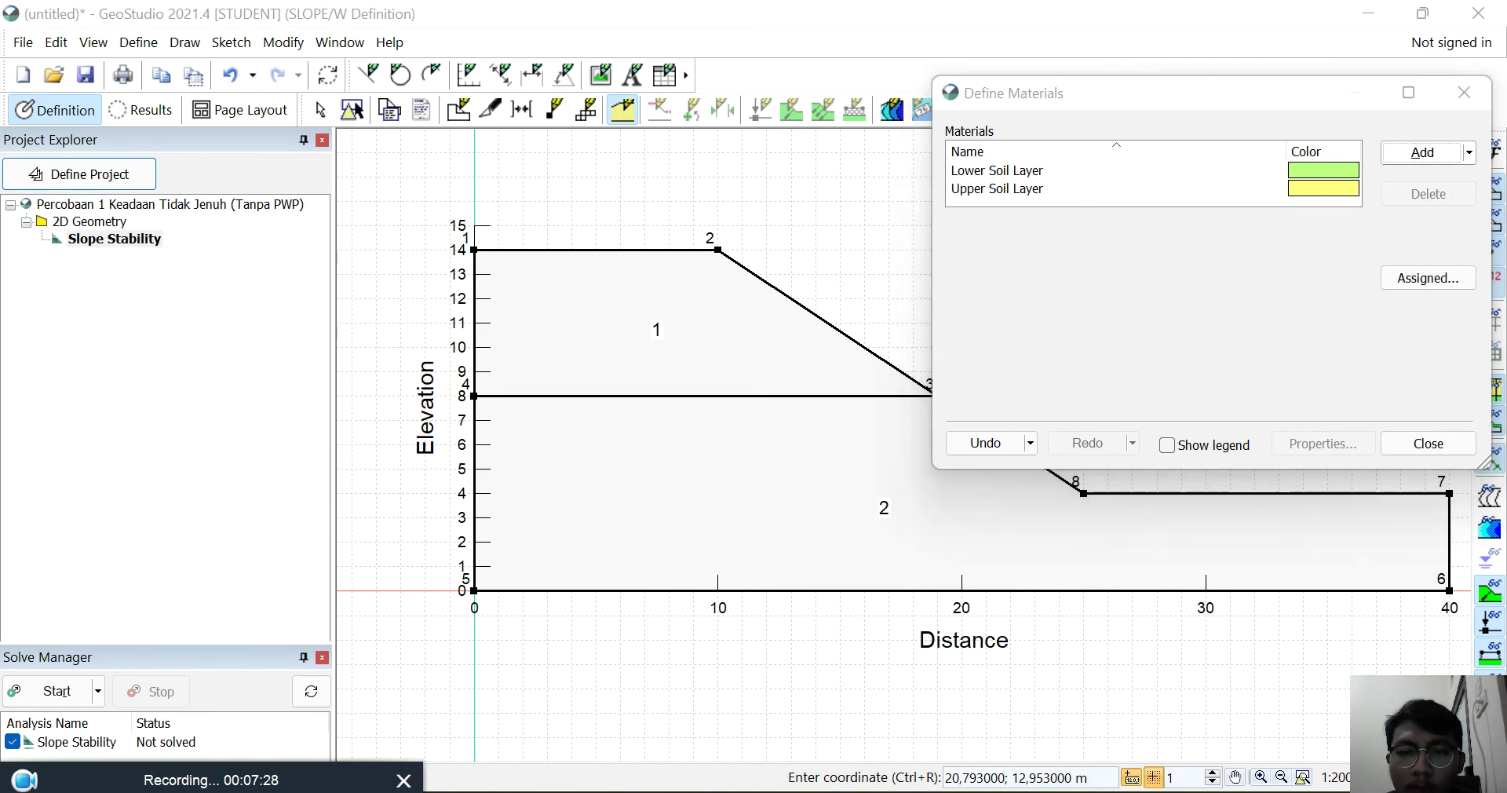
pyautogui.hotkey('alt', 'Tab')
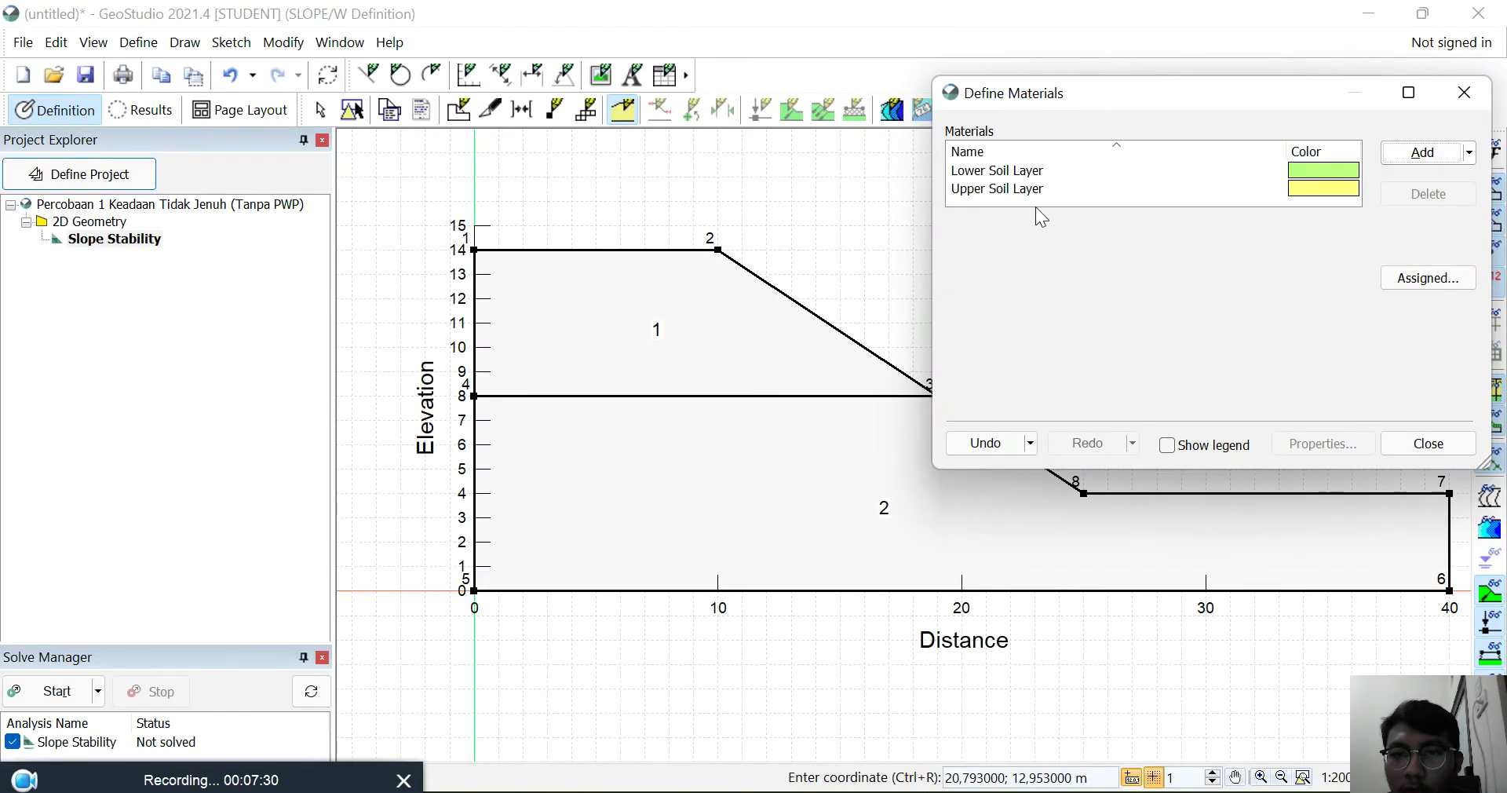
# Step: Set the material model of both the Upper Soil Layer and the Lower Soil Layer to Mohr-Coulomb
pyautogui.click(1010, 191)
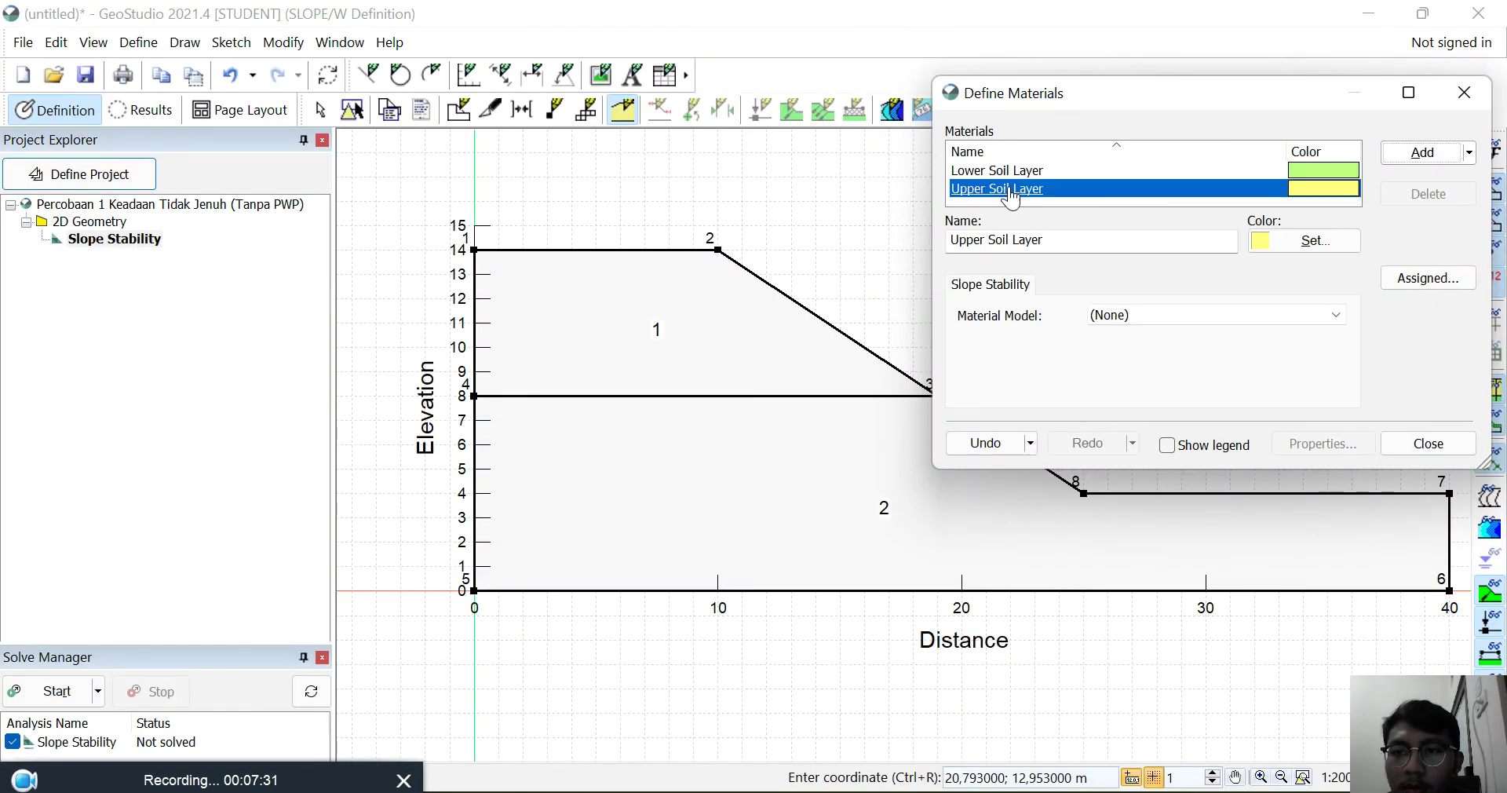
pyautogui.click(1185, 315)
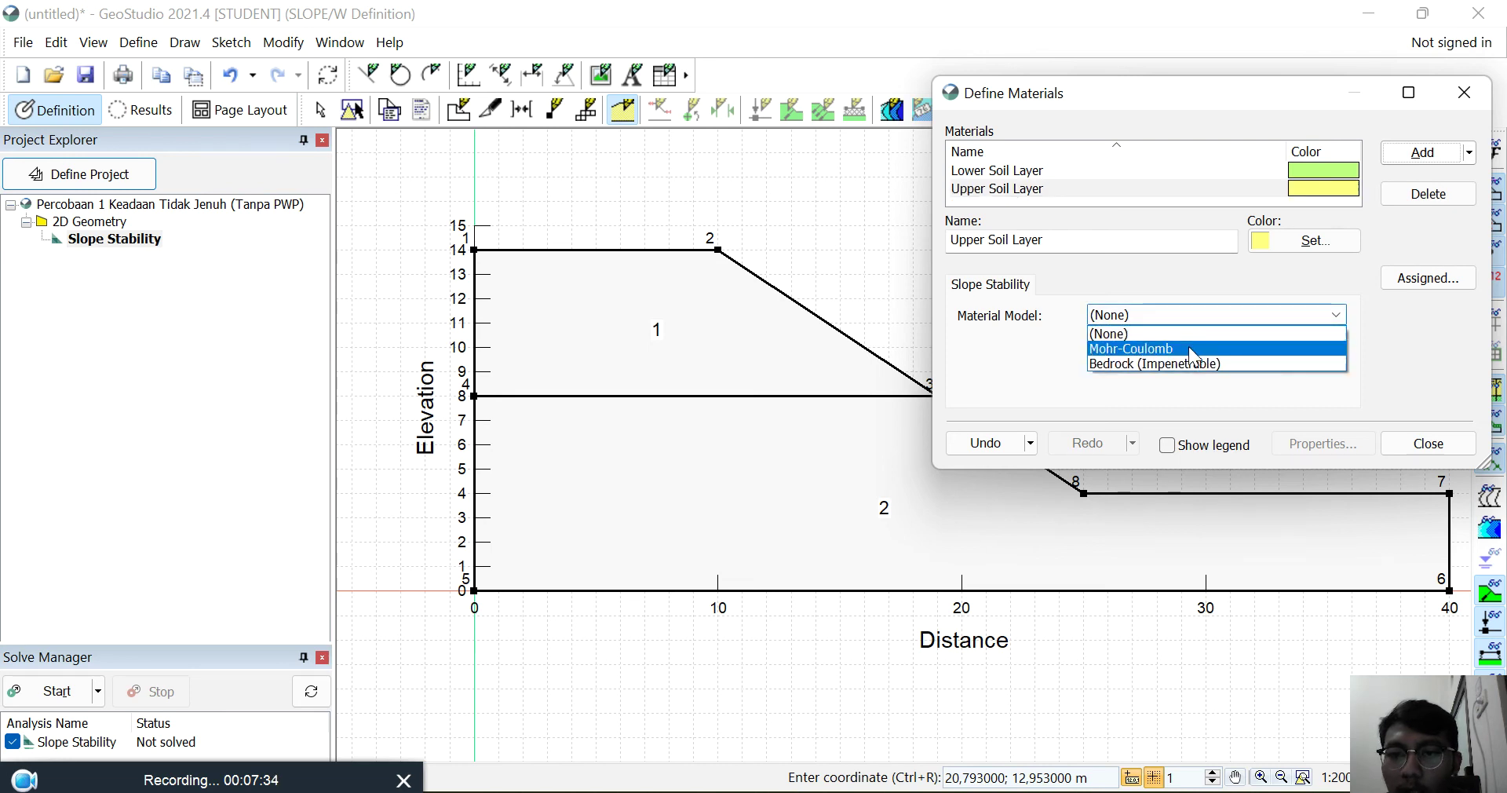
pyautogui.click(1189, 346)
pyautogui.moveTo(1168, 86); pyautogui.dragTo(1037, 104)
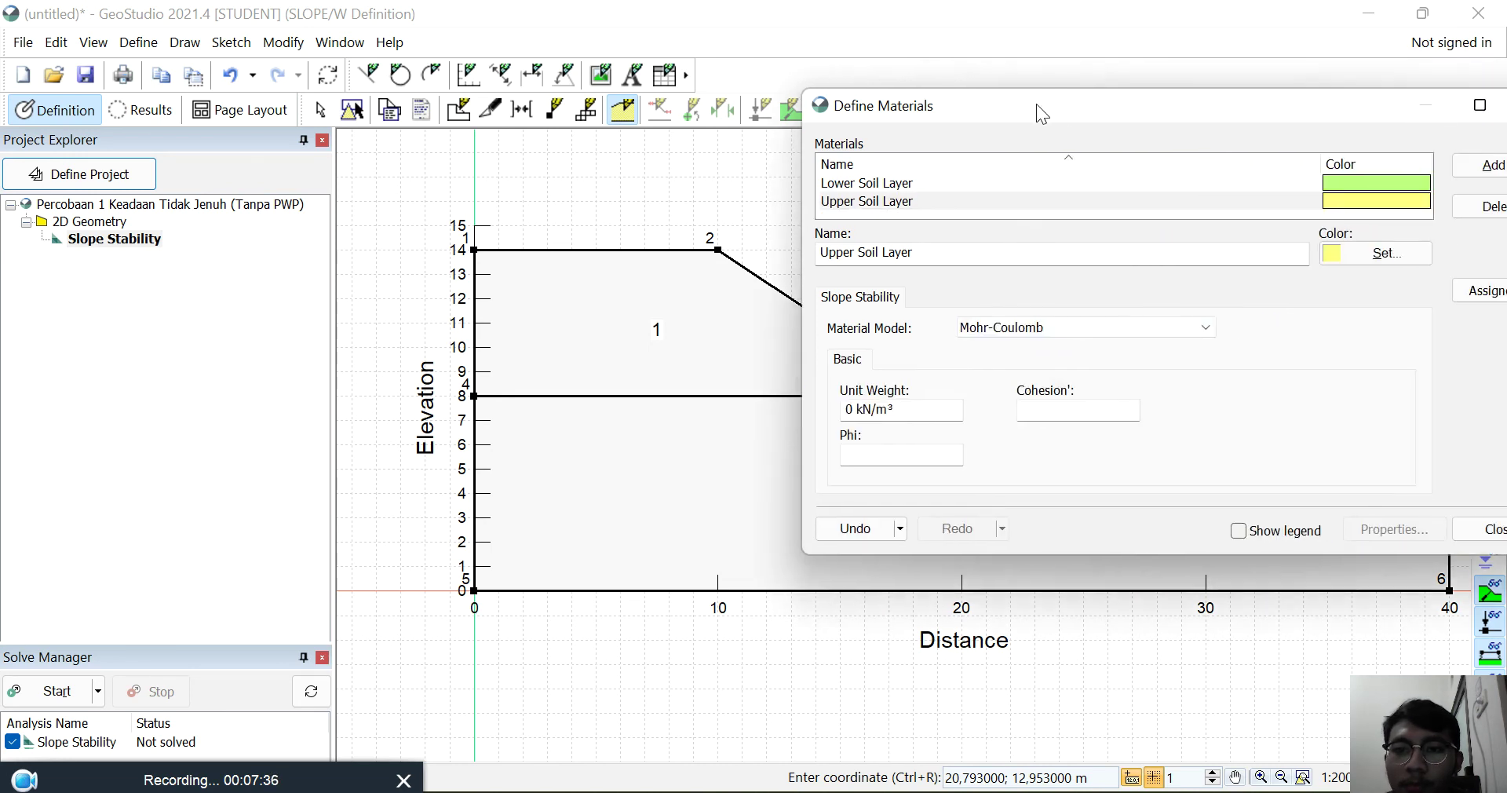
pyautogui.click(872, 183)
pyautogui.click(981, 327)
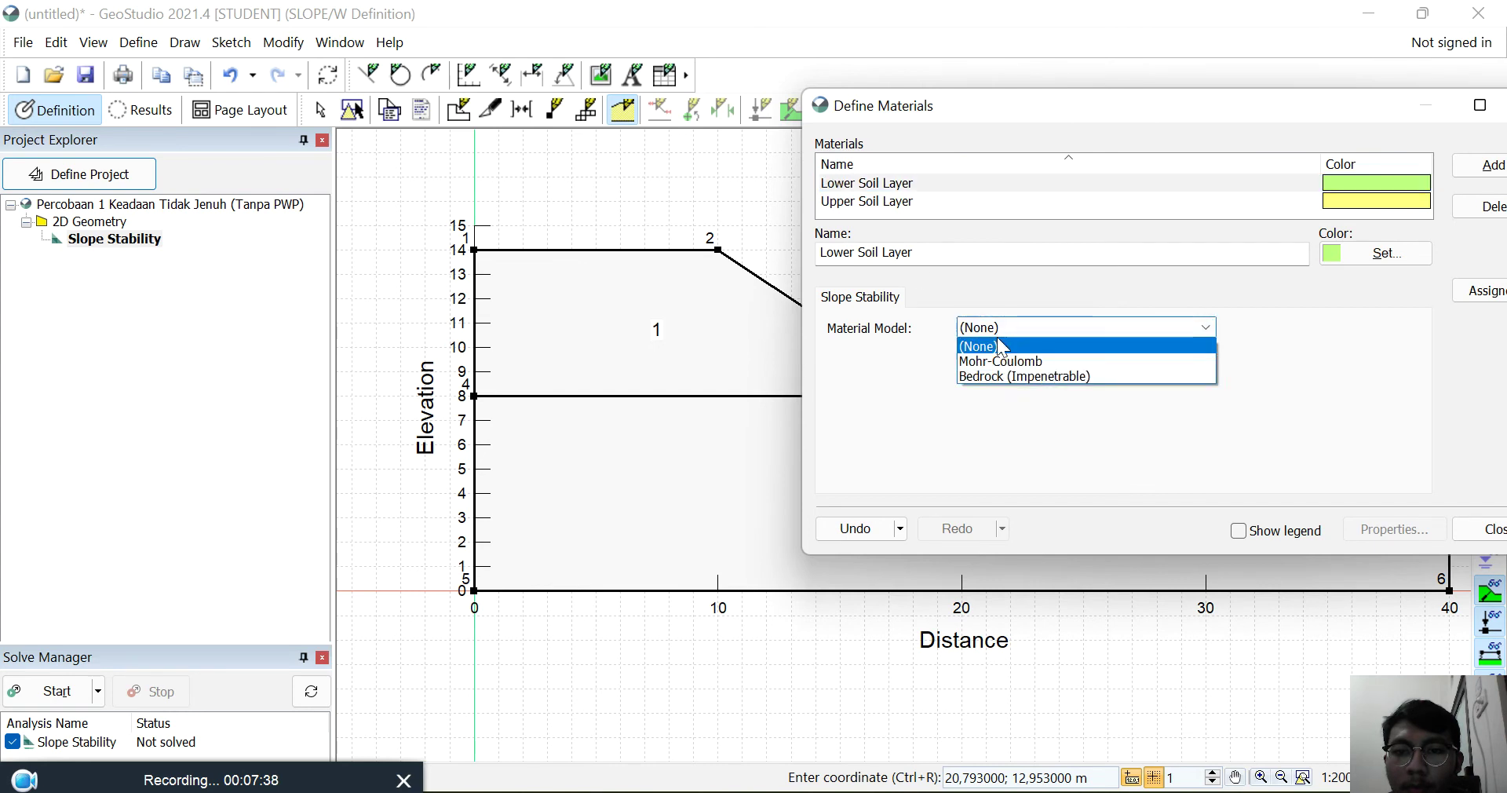
pyautogui.click(1008, 363)
# Step: Look up group 3's parameters in Form Acara 4.pdf and set the Upper Soil Layer's unit weight to 17,8 kN/m³
pyautogui.click(887, 202)
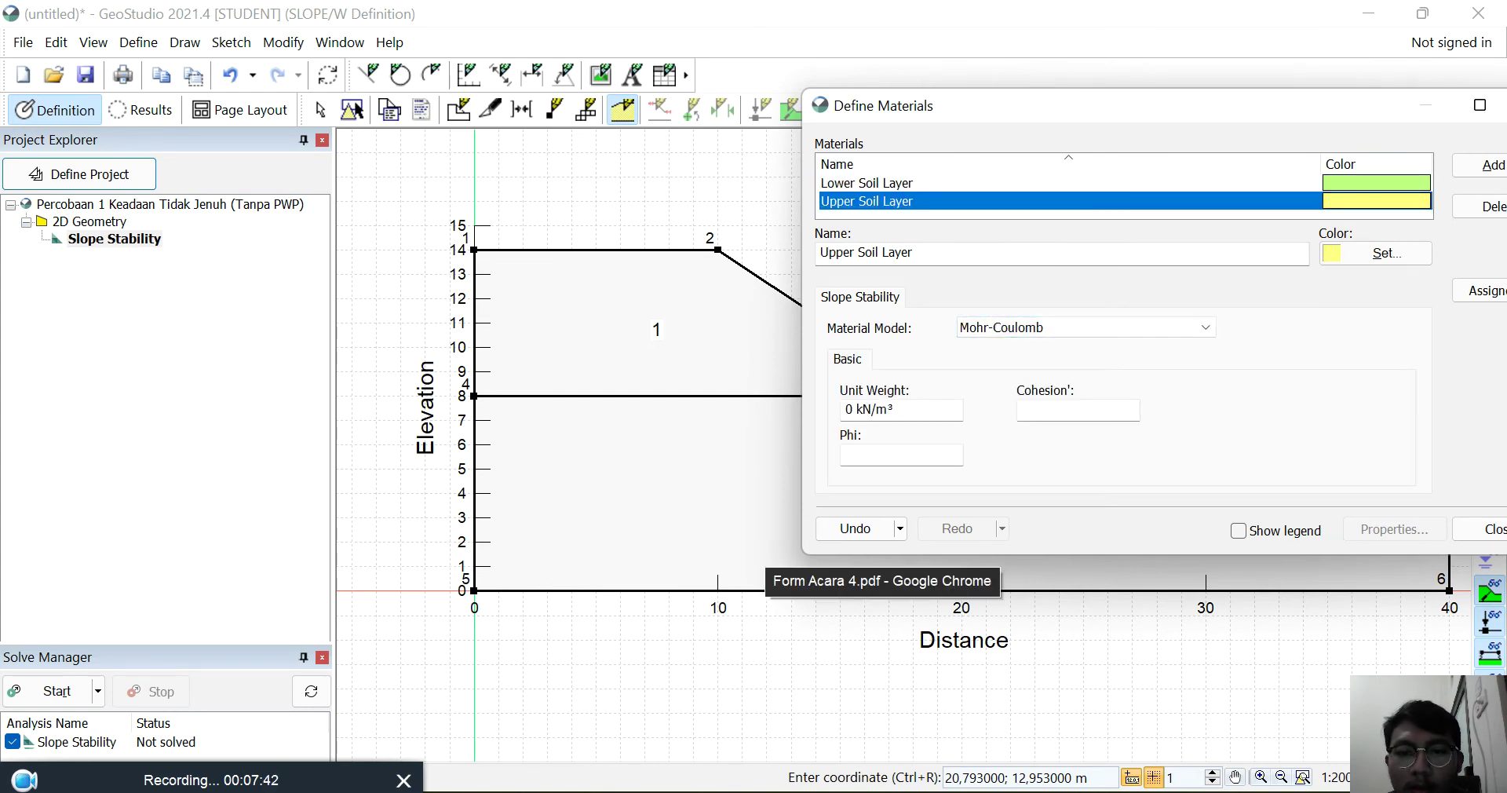
pyautogui.click(883, 690)
pyautogui.scroll(15, 793, 400)
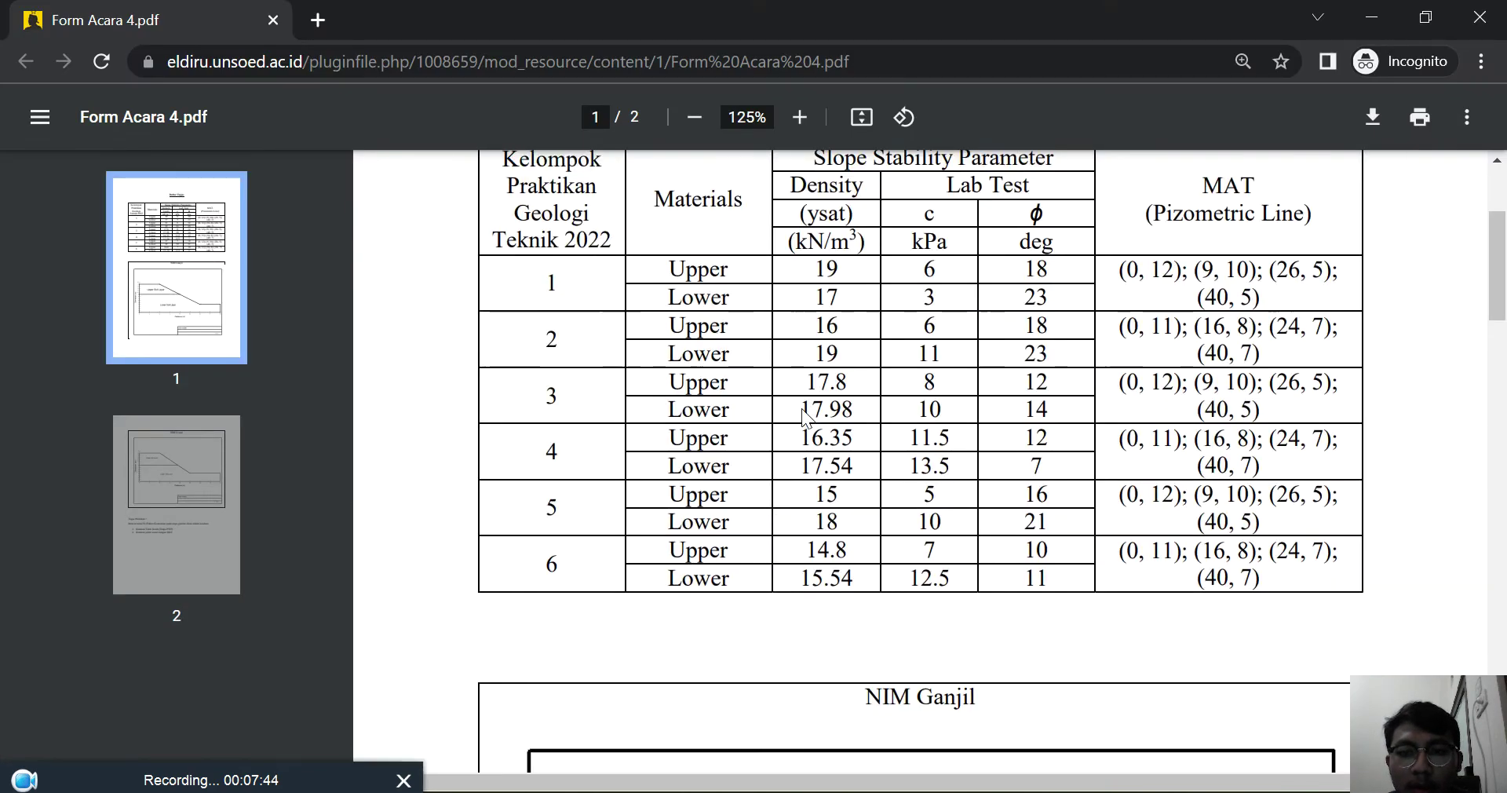
pyautogui.moveTo(543, 521); pyautogui.dragTo(1265, 542)
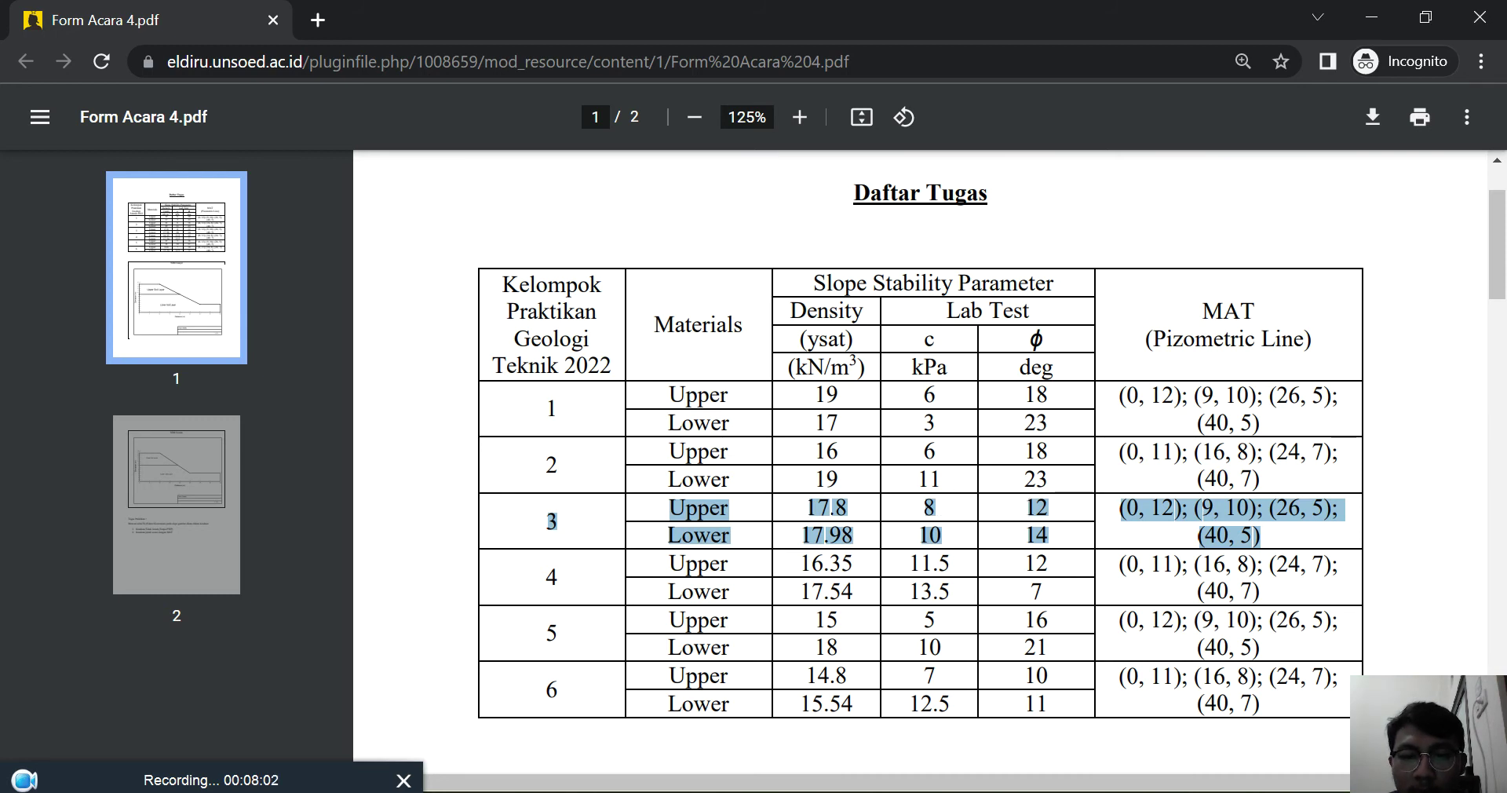
pyautogui.hotkey('alt', 'Tab')
pyautogui.click(899, 411)
pyautogui.click(899, 420)
pyautogui.doubleClick(901, 421)
pyautogui.write('17,8')
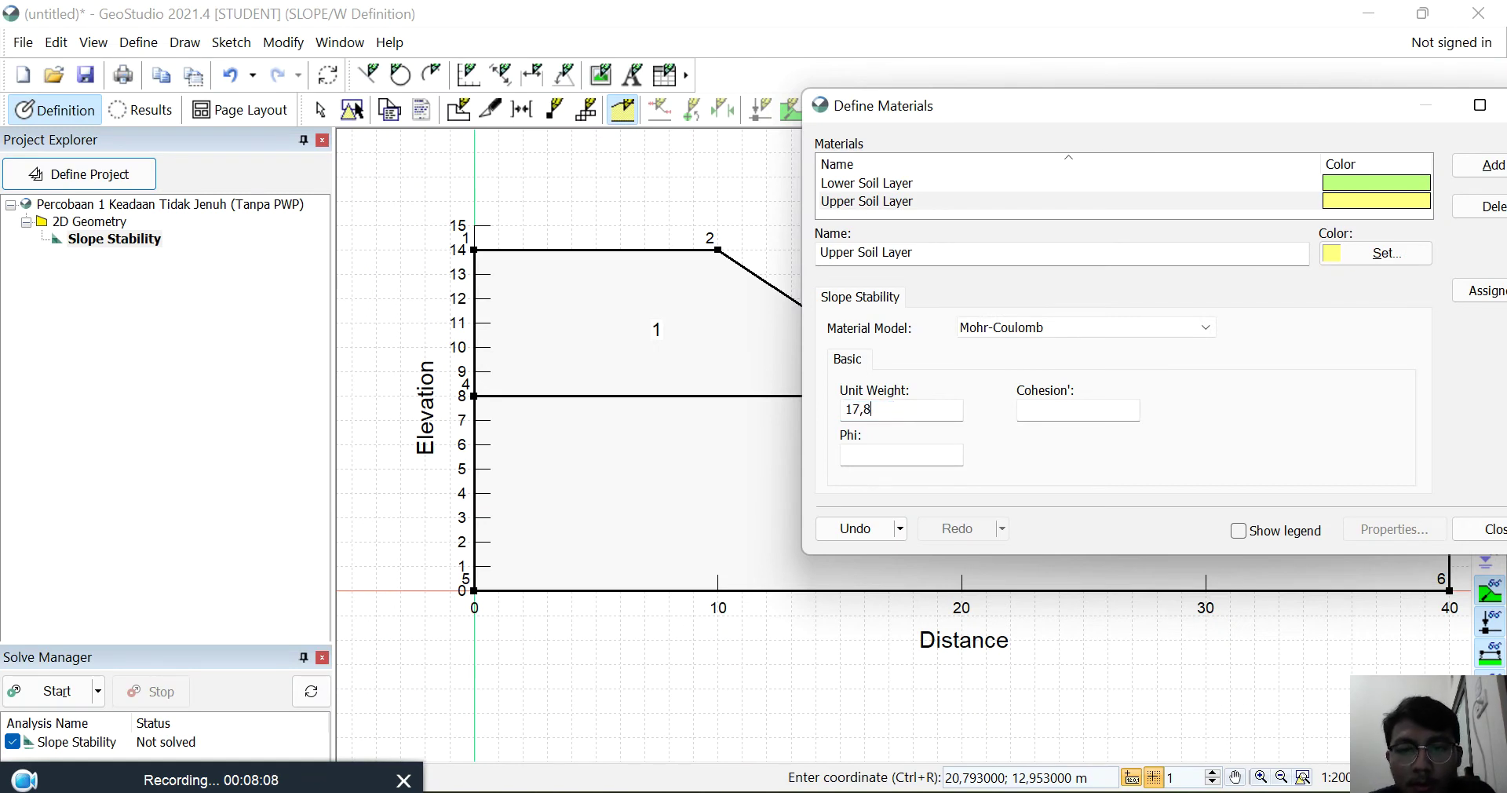
# Step: Following group 3's row in the PDF, set the Upper Soil Layer's cohesion to 8 kPa and Phi to 12°
pyautogui.click(1036, 411)
pyautogui.hotkey('alt', 'Tab')
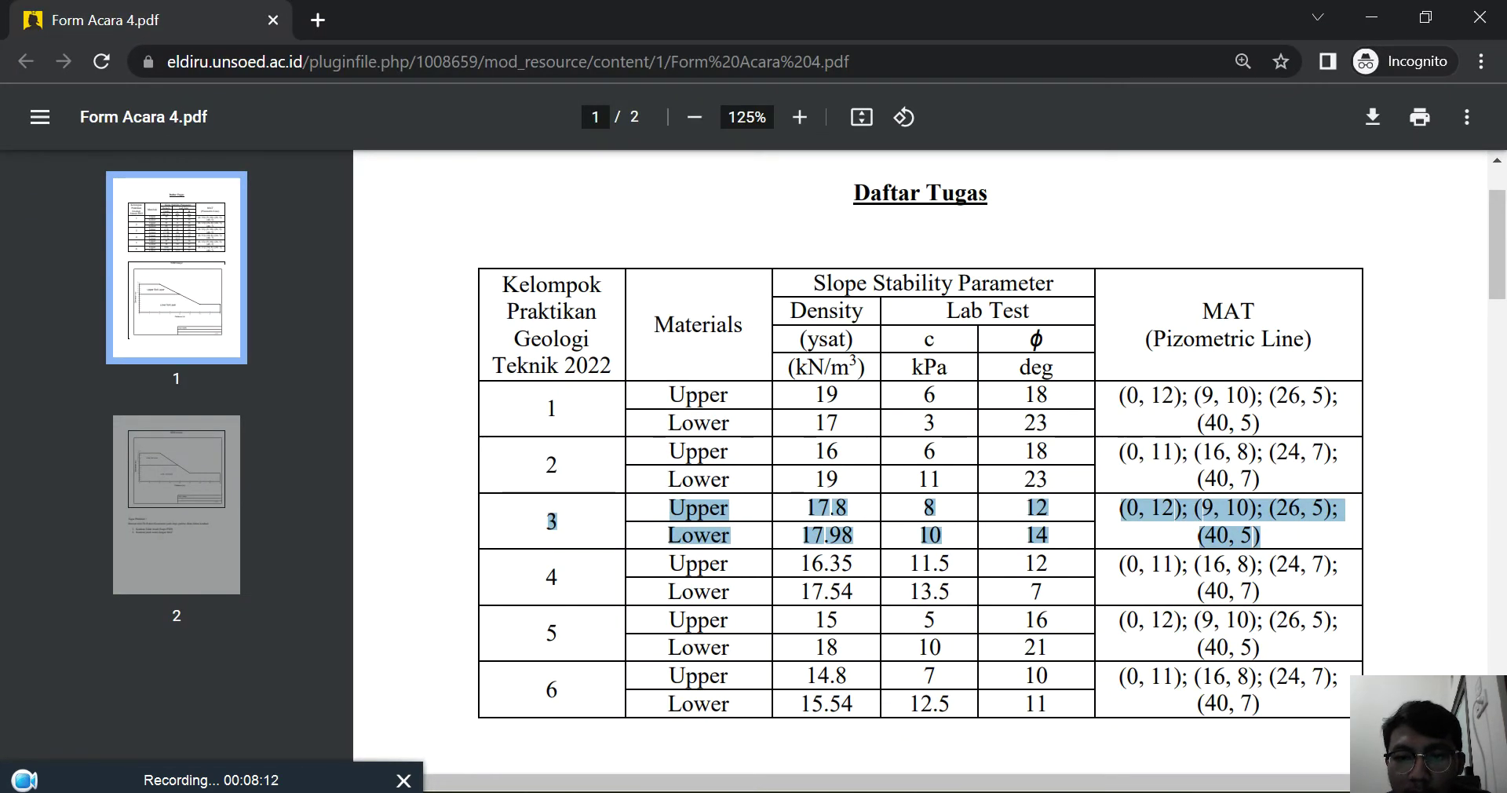
pyautogui.hotkey('alt', 'Tab')
pyautogui.write('8')
pyautogui.click(902, 457)
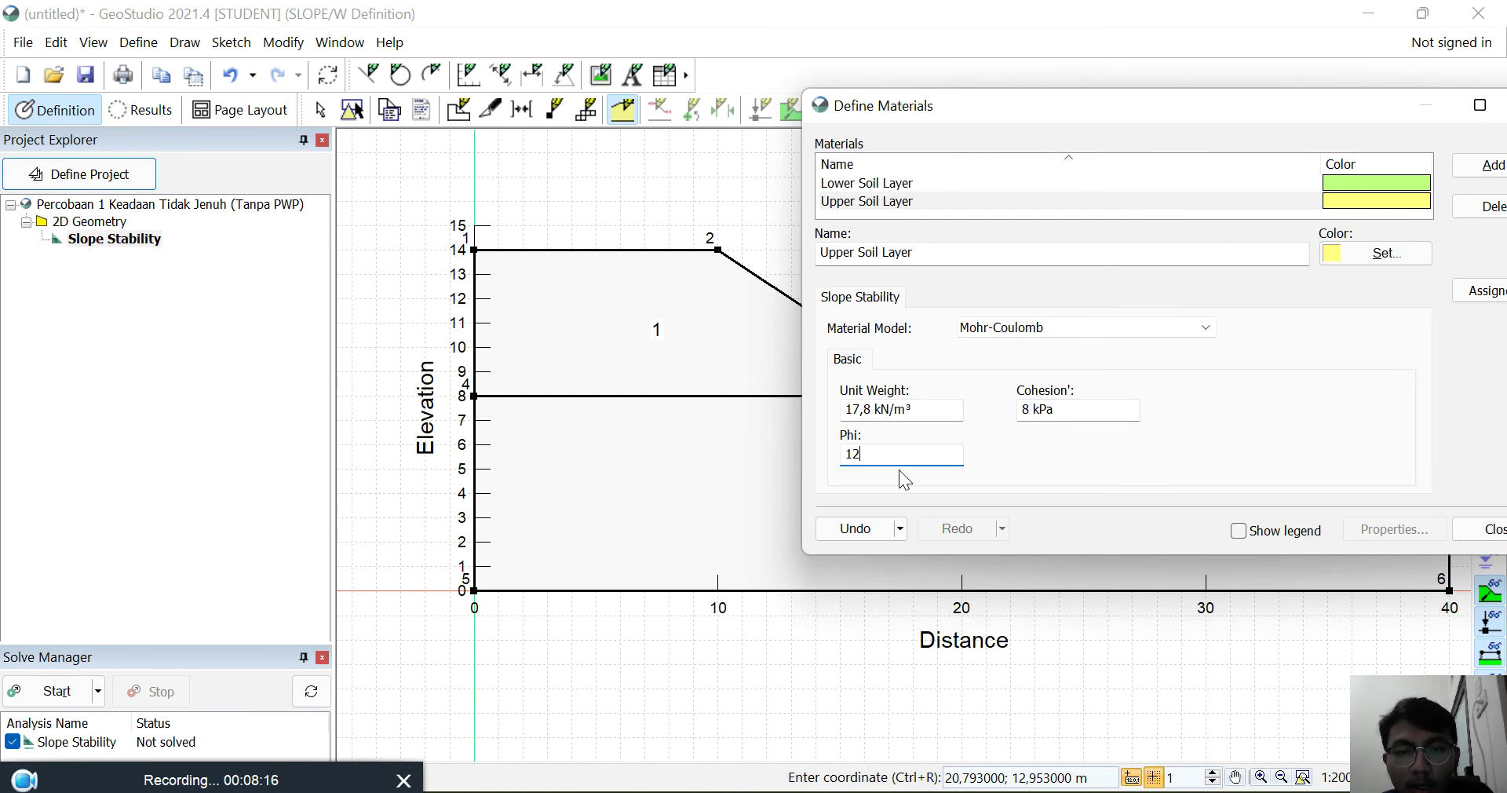
pyautogui.hotkey('alt', 'Tab')
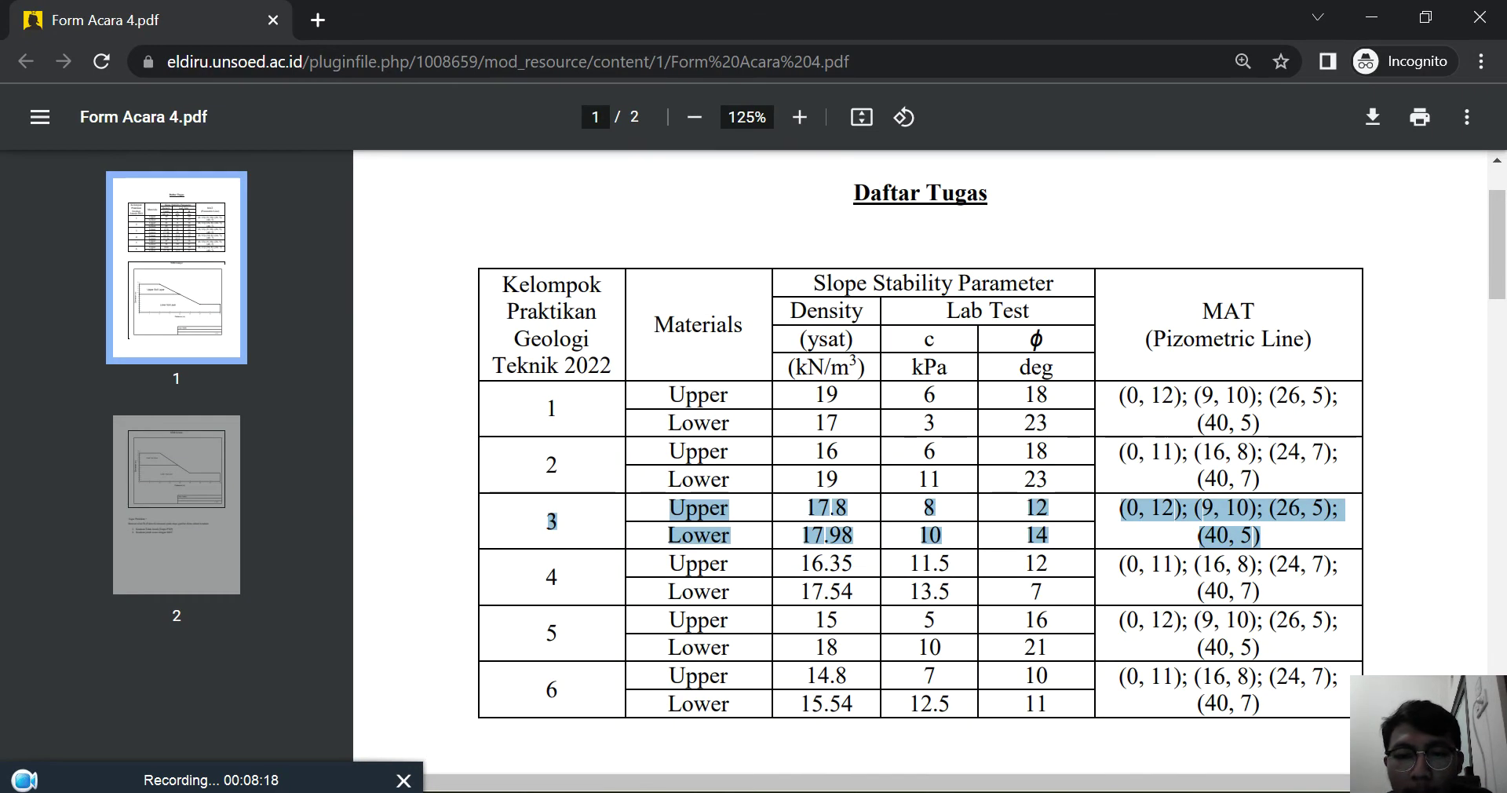
pyautogui.hotkey('alt', 'Tab')
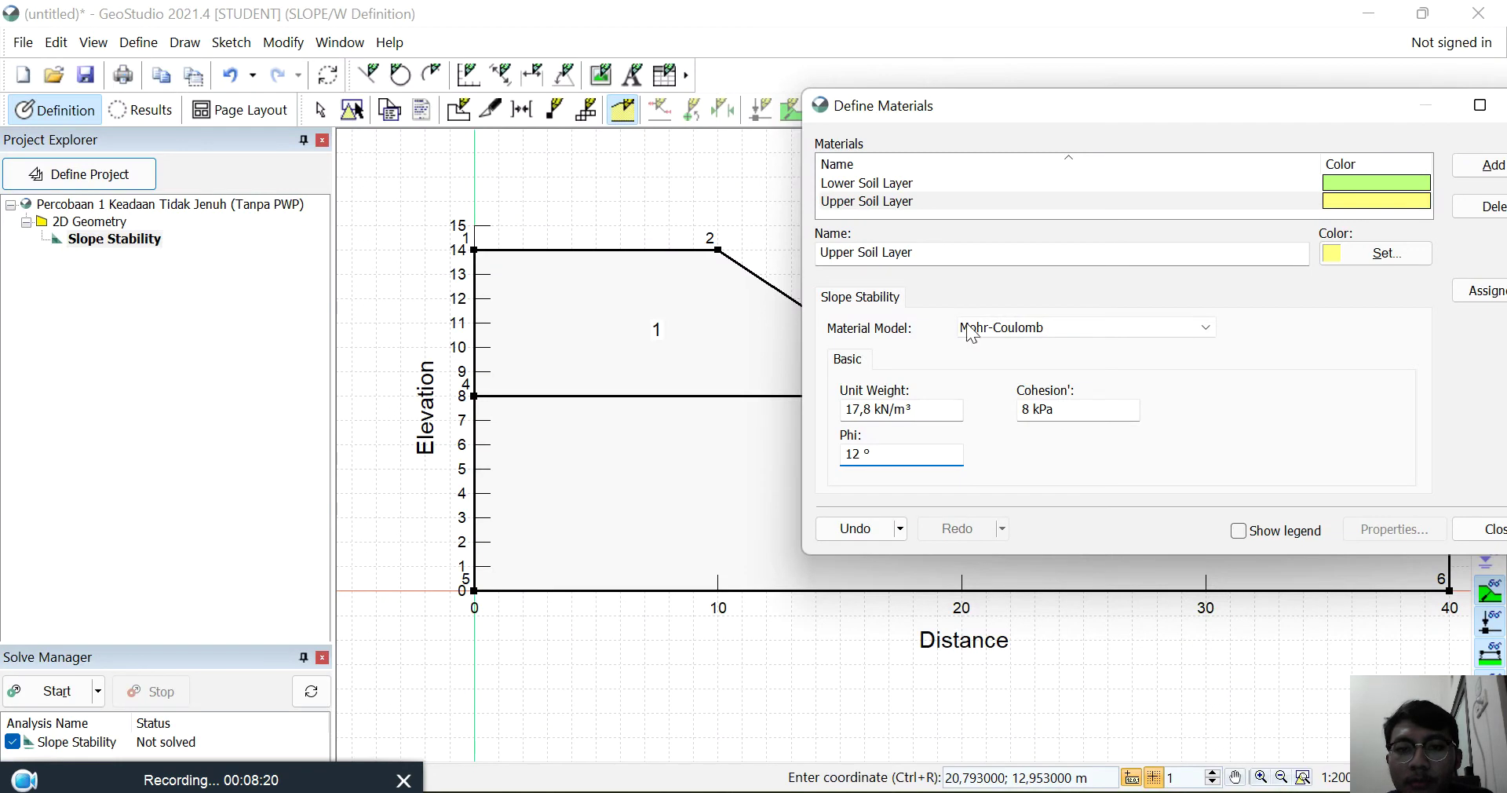
# Step: Following group 3's row in the PDF, set the Lower Soil Layer's unit weight to 17,98 kN/m³ with a decimal comma
pyautogui.click(873, 186)
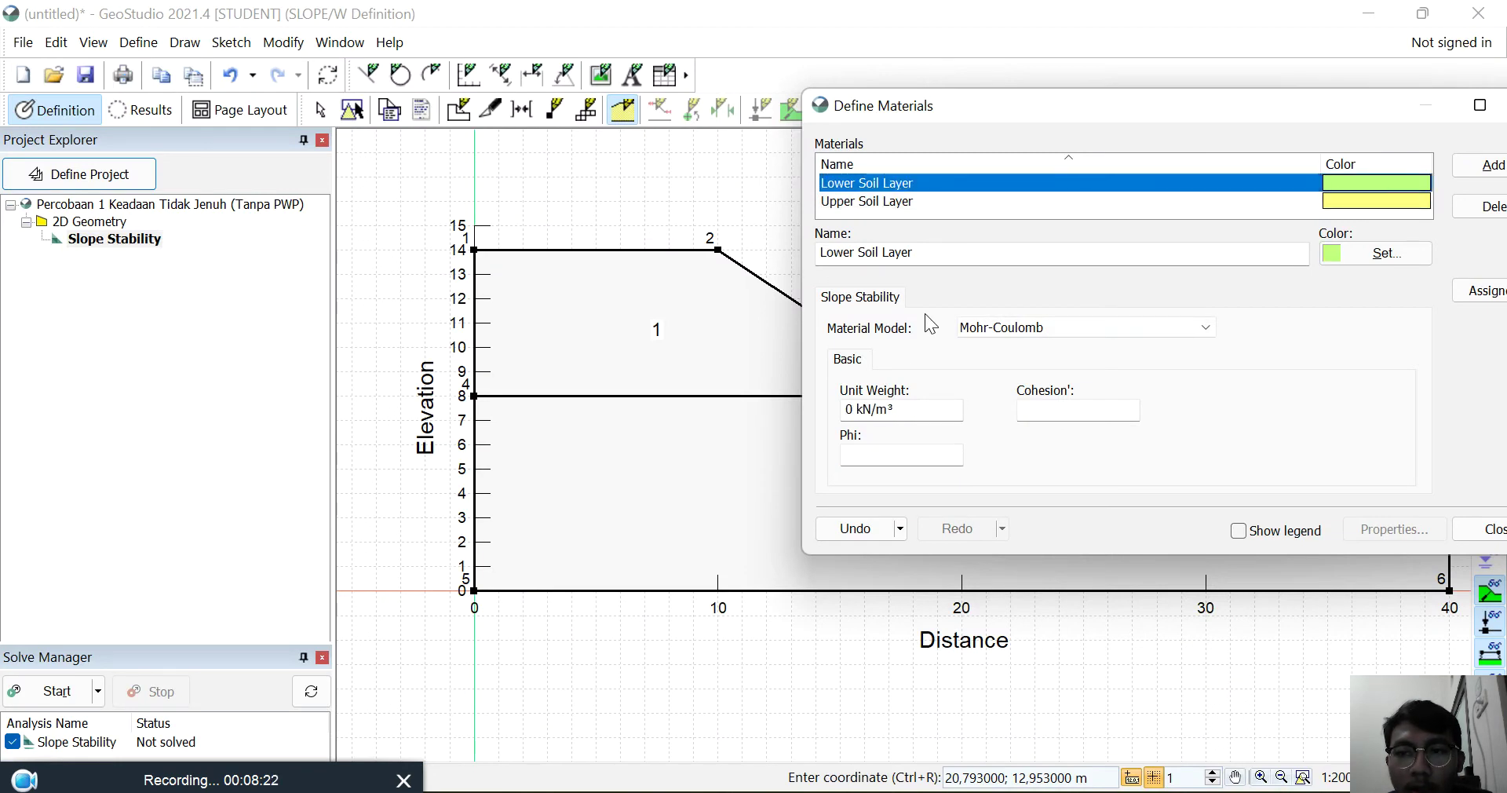
pyautogui.hotkey('alt', 'Tab')
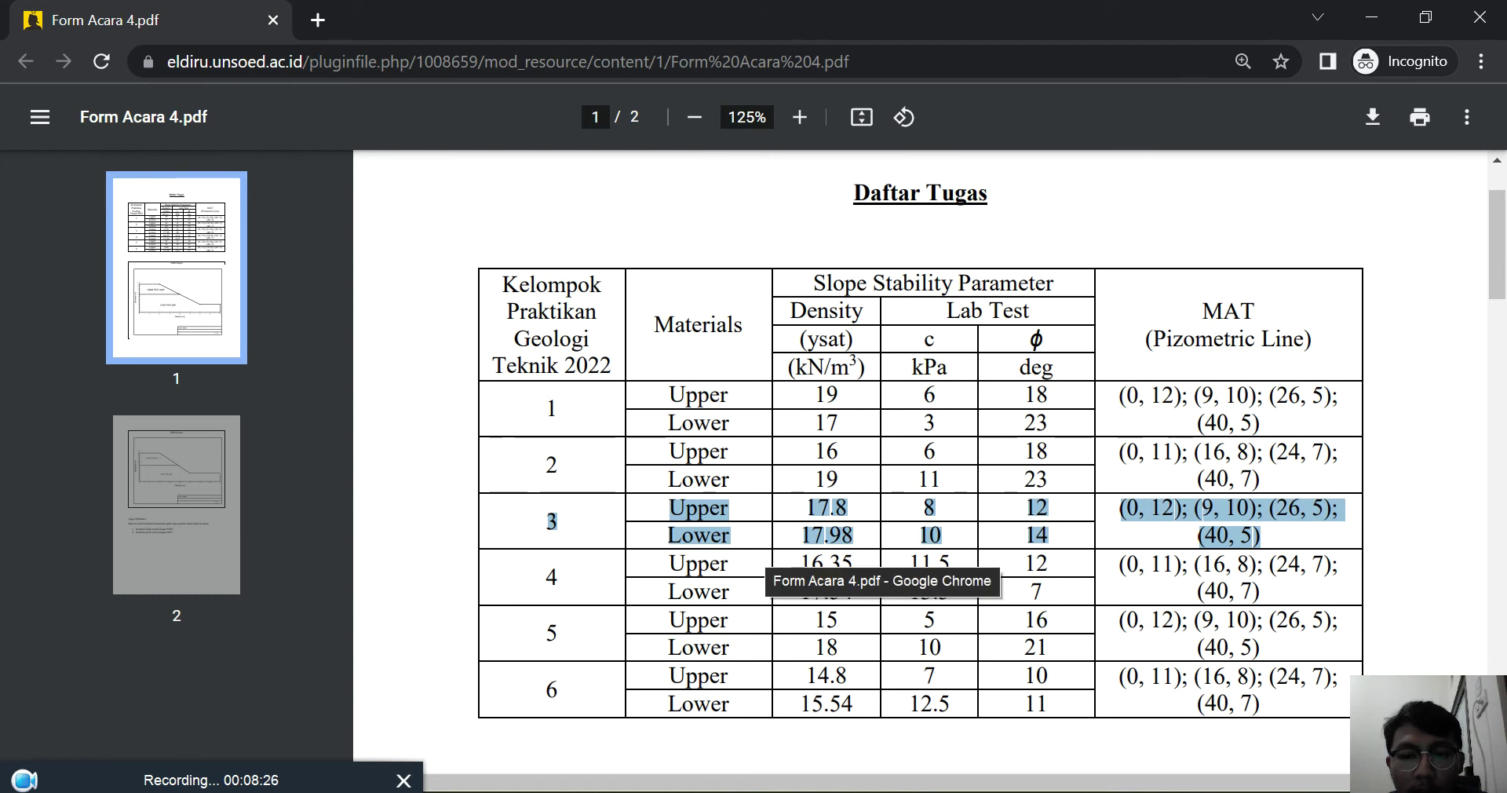
pyautogui.hotkey('alt', 'Tab')
pyautogui.click(917, 406)
pyautogui.doubleClick(918, 405)
pyautogui.write('1')
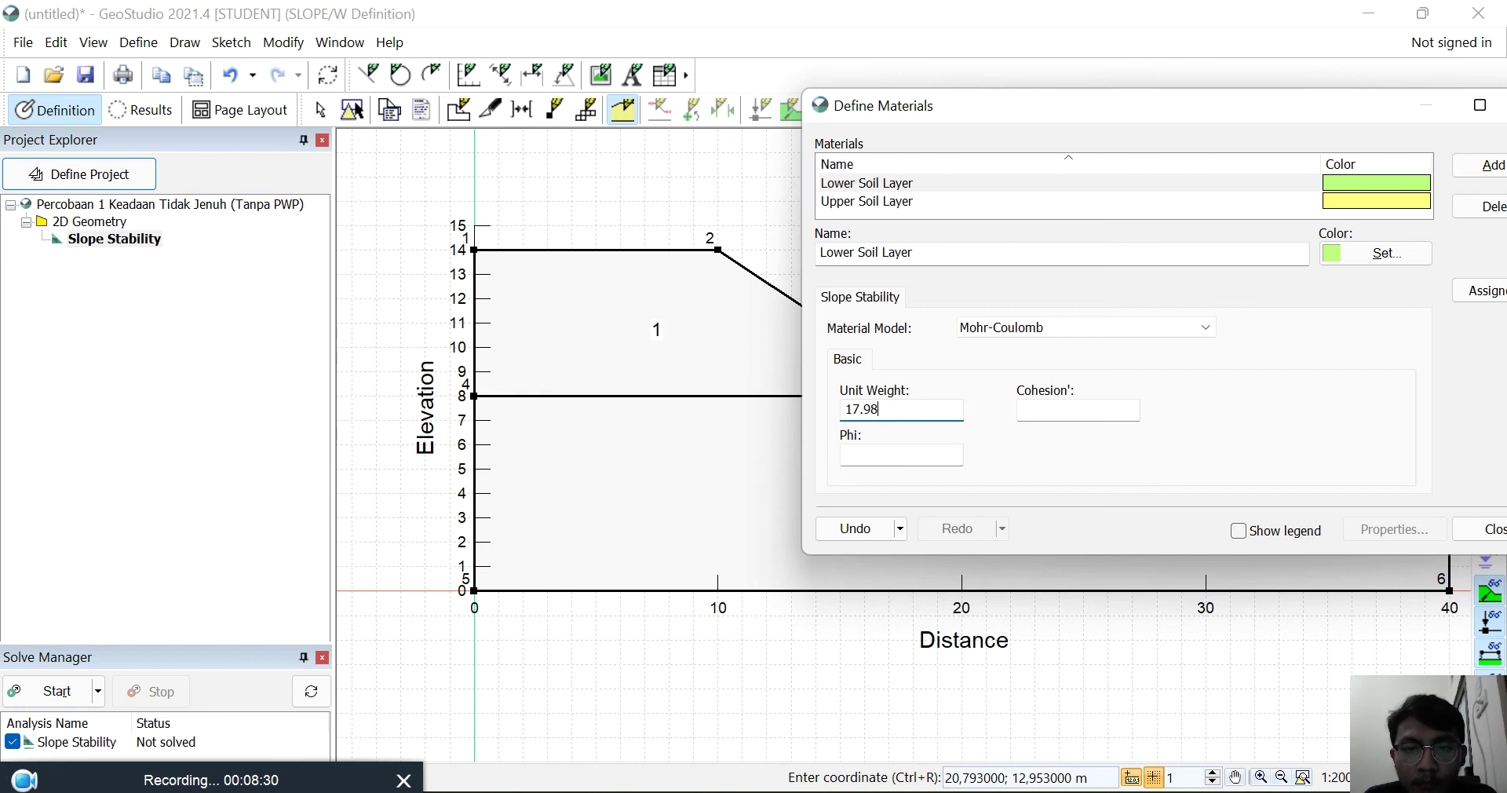
pyautogui.write('7.98')
pyautogui.press('BackSpace')
pyautogui.press('BackSpace')
pyautogui.press('BackSpace')
pyautogui.write(',')
# Step: Following group 3's row in the PDF, set the Lower Soil Layer's cohesion to 10 kPa and Phi to 14°
pyautogui.hotkey('alt', 'Tab')
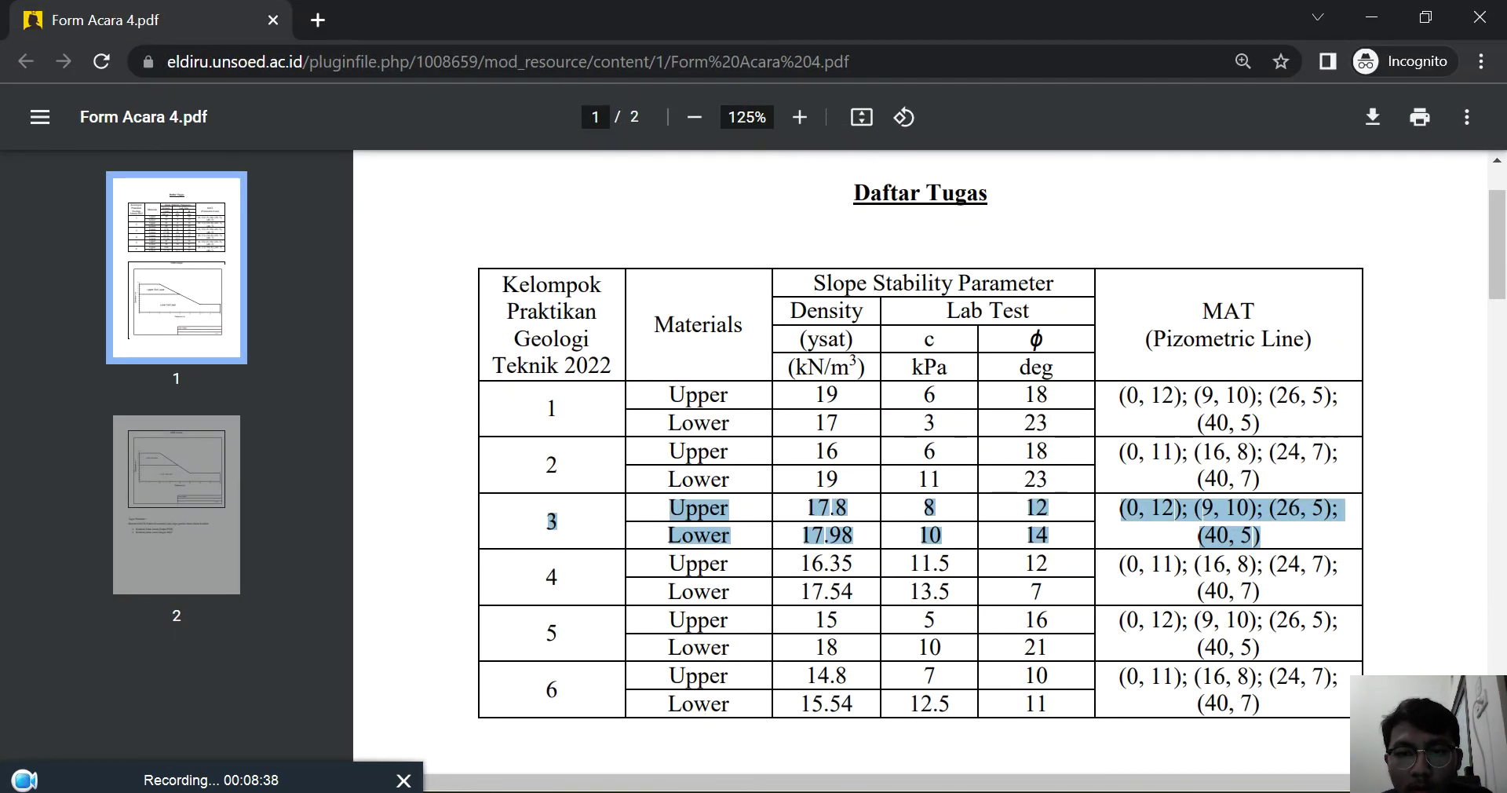
pyautogui.hotkey('alt', 'Tab')
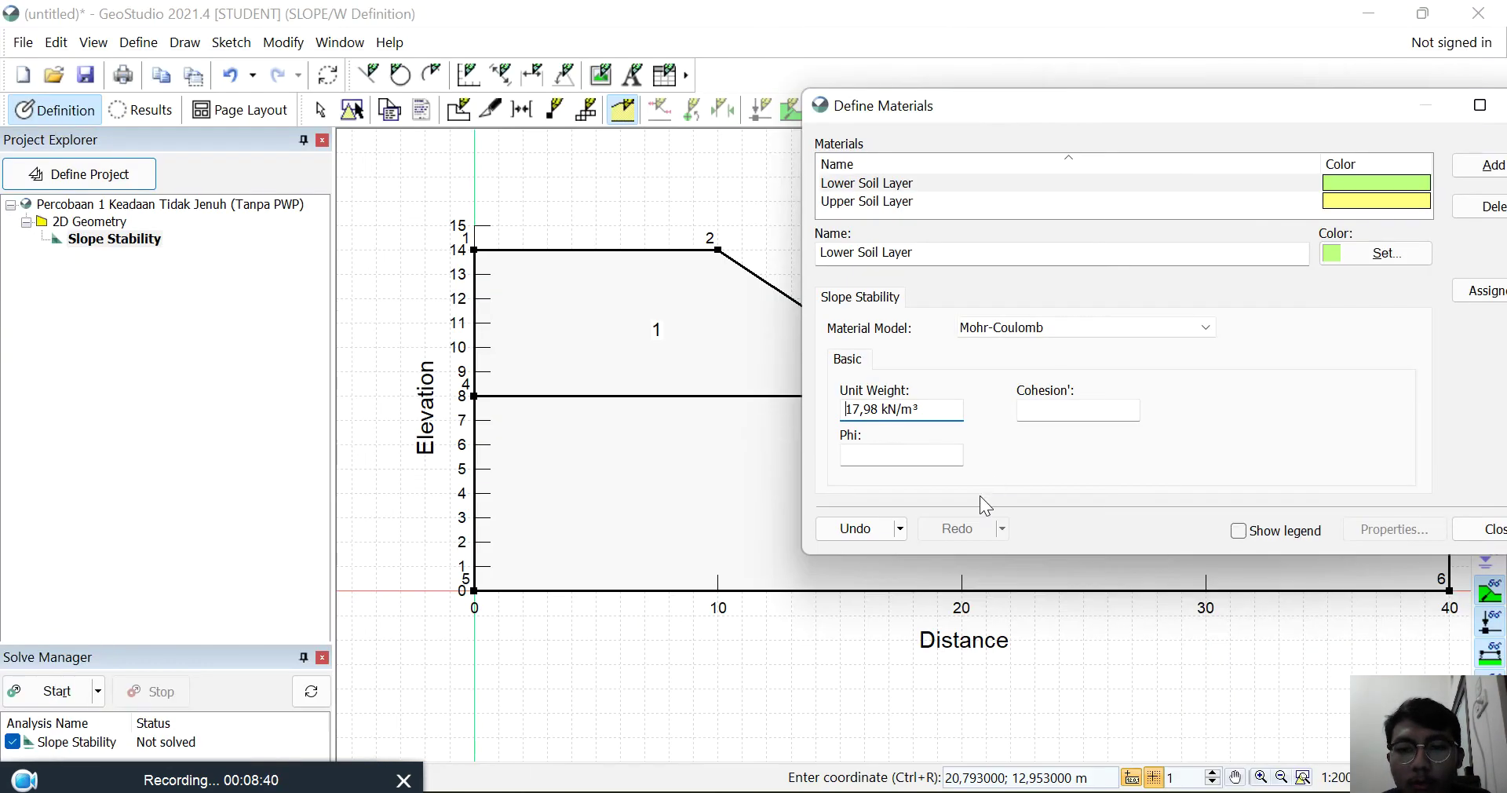
pyautogui.click(1058, 409)
pyautogui.write('1')
pyautogui.click(901, 449)
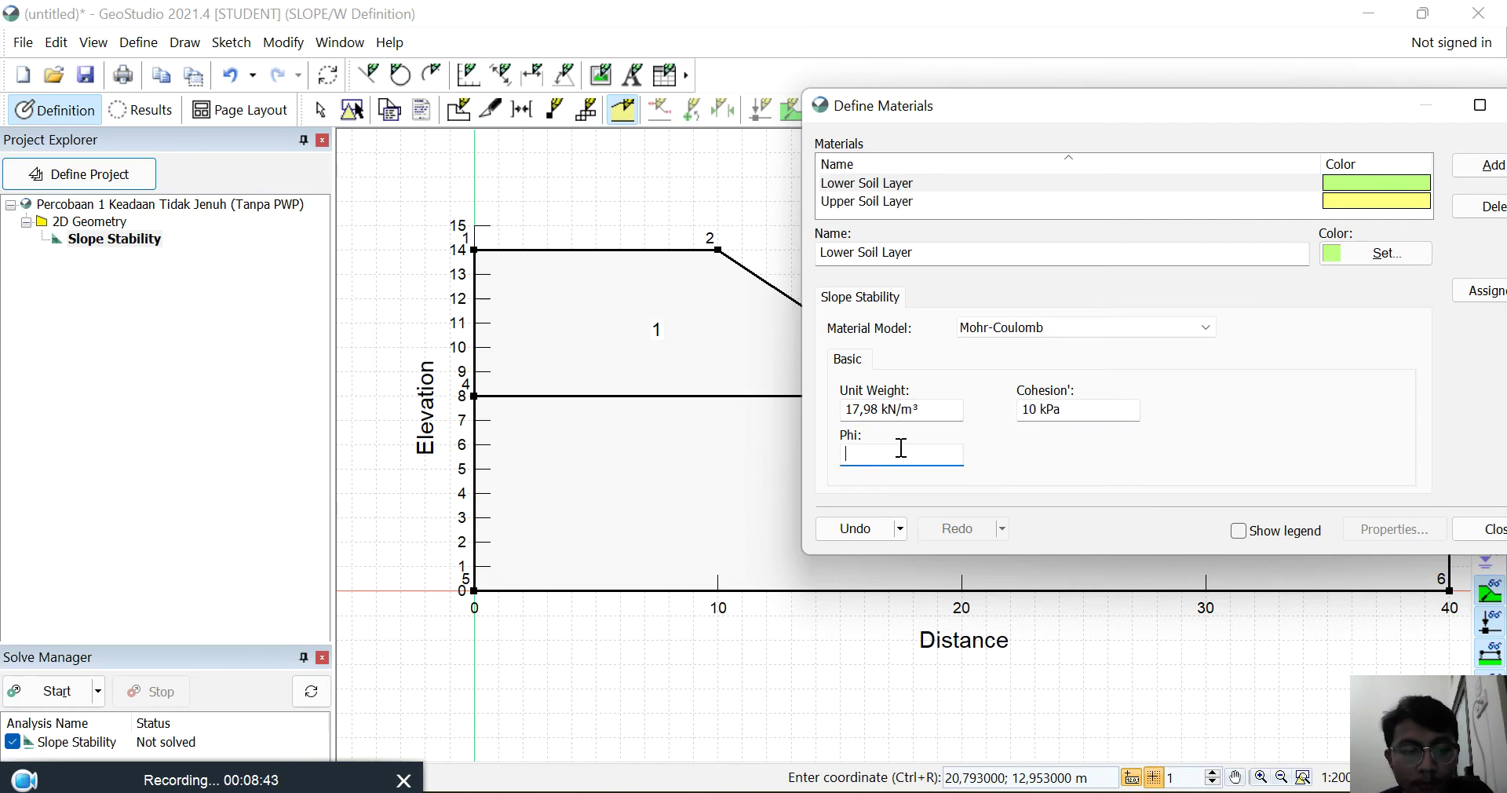
# Step: Recheck the Upper Soil Layer's parameters against the PDF table and close the material definitions
pyautogui.click(875, 202)
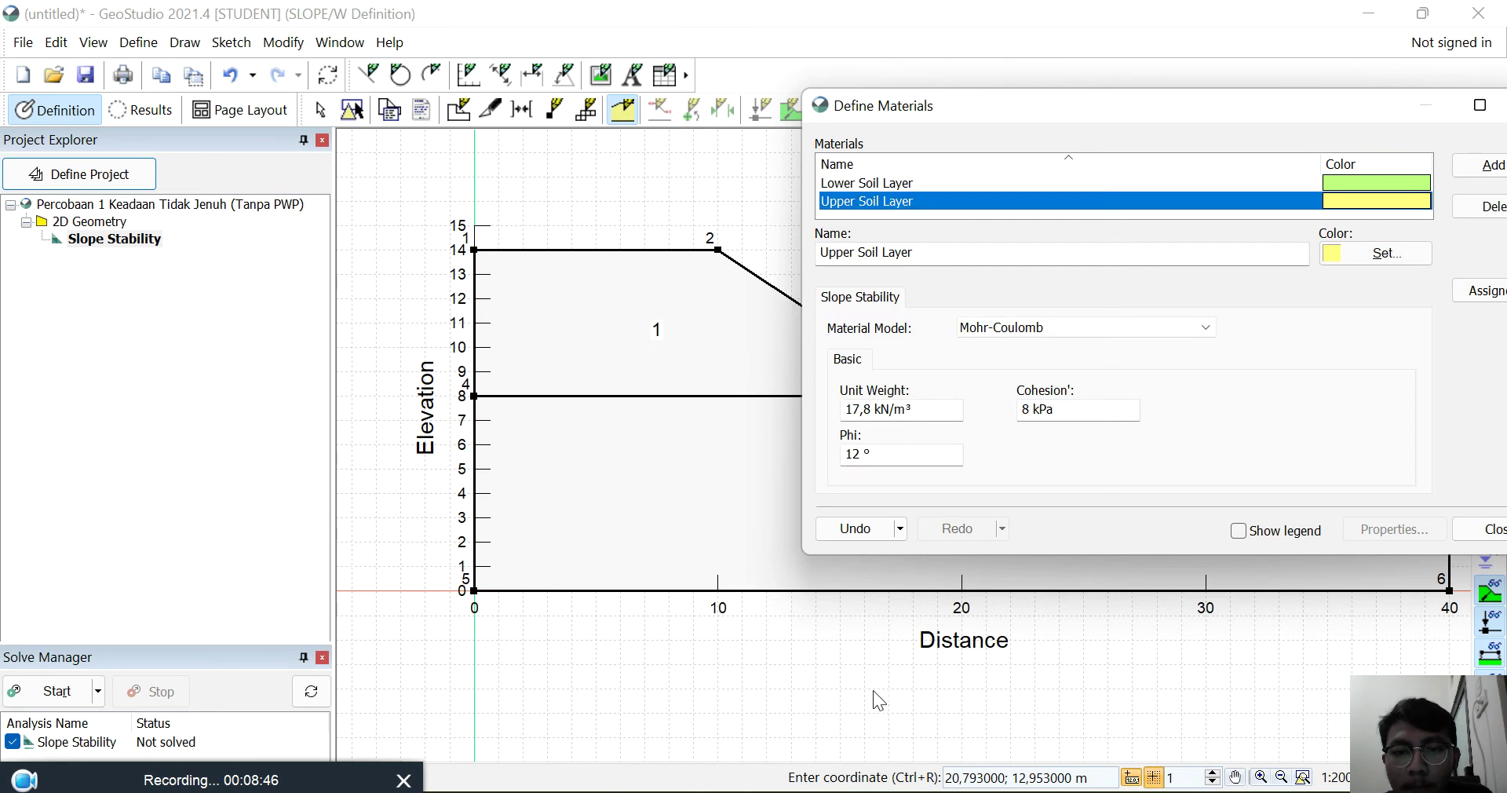
pyautogui.hotkey('alt', 'Tab')
pyautogui.hotkey('alt', 'Tab')
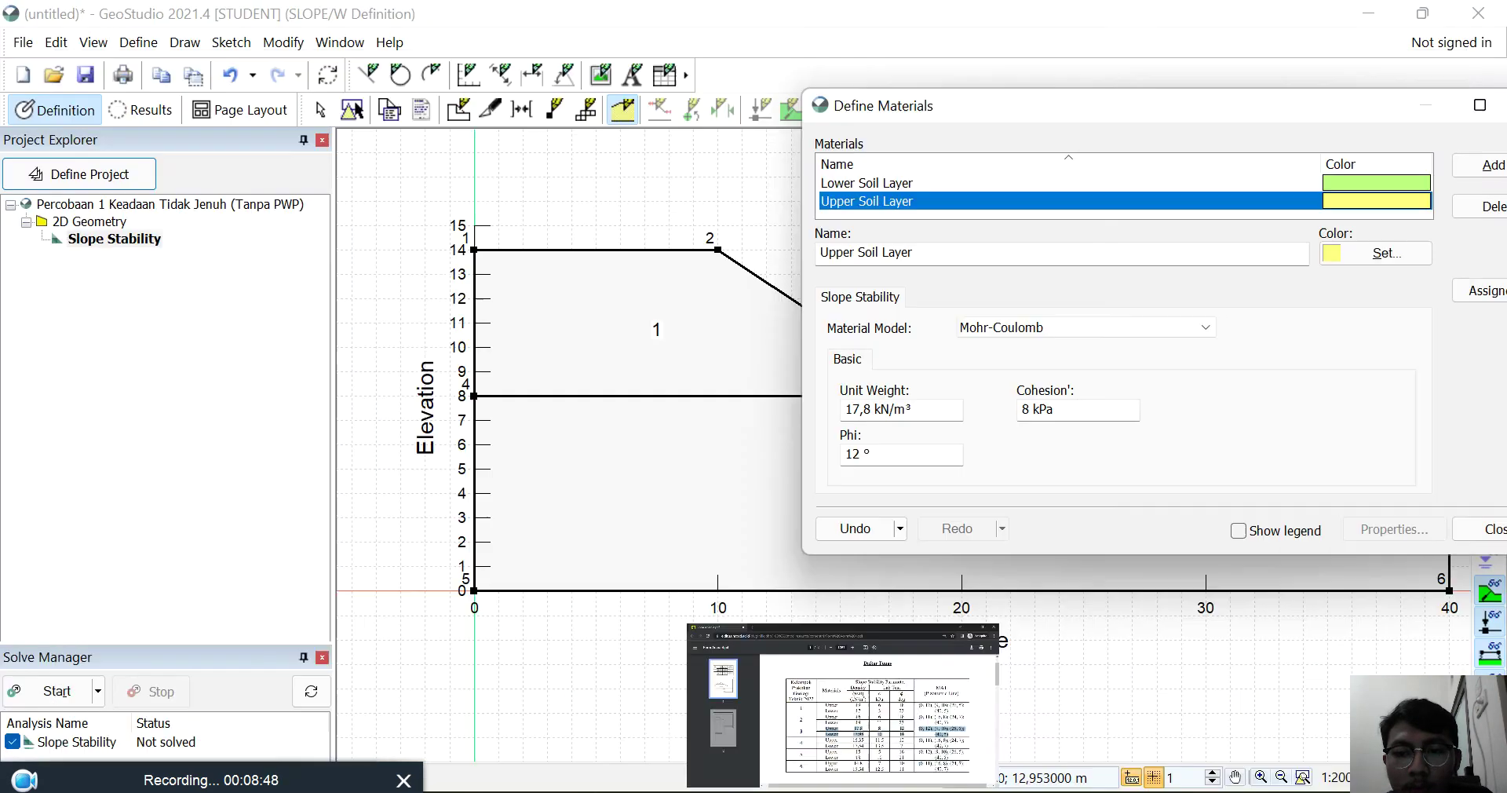
pyautogui.moveTo(1181, 110); pyautogui.dragTo(993, 115)
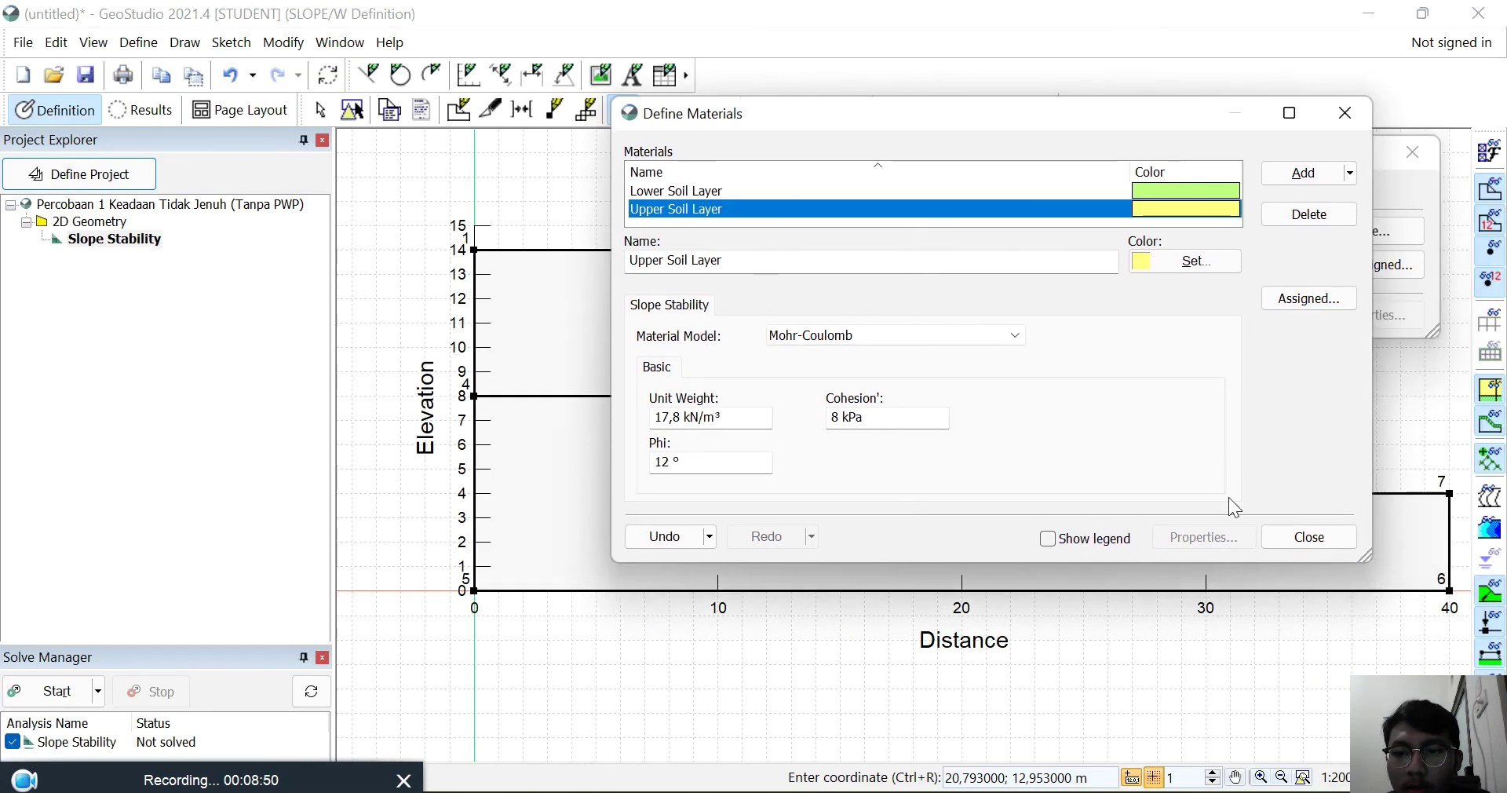
pyautogui.click(1307, 537)
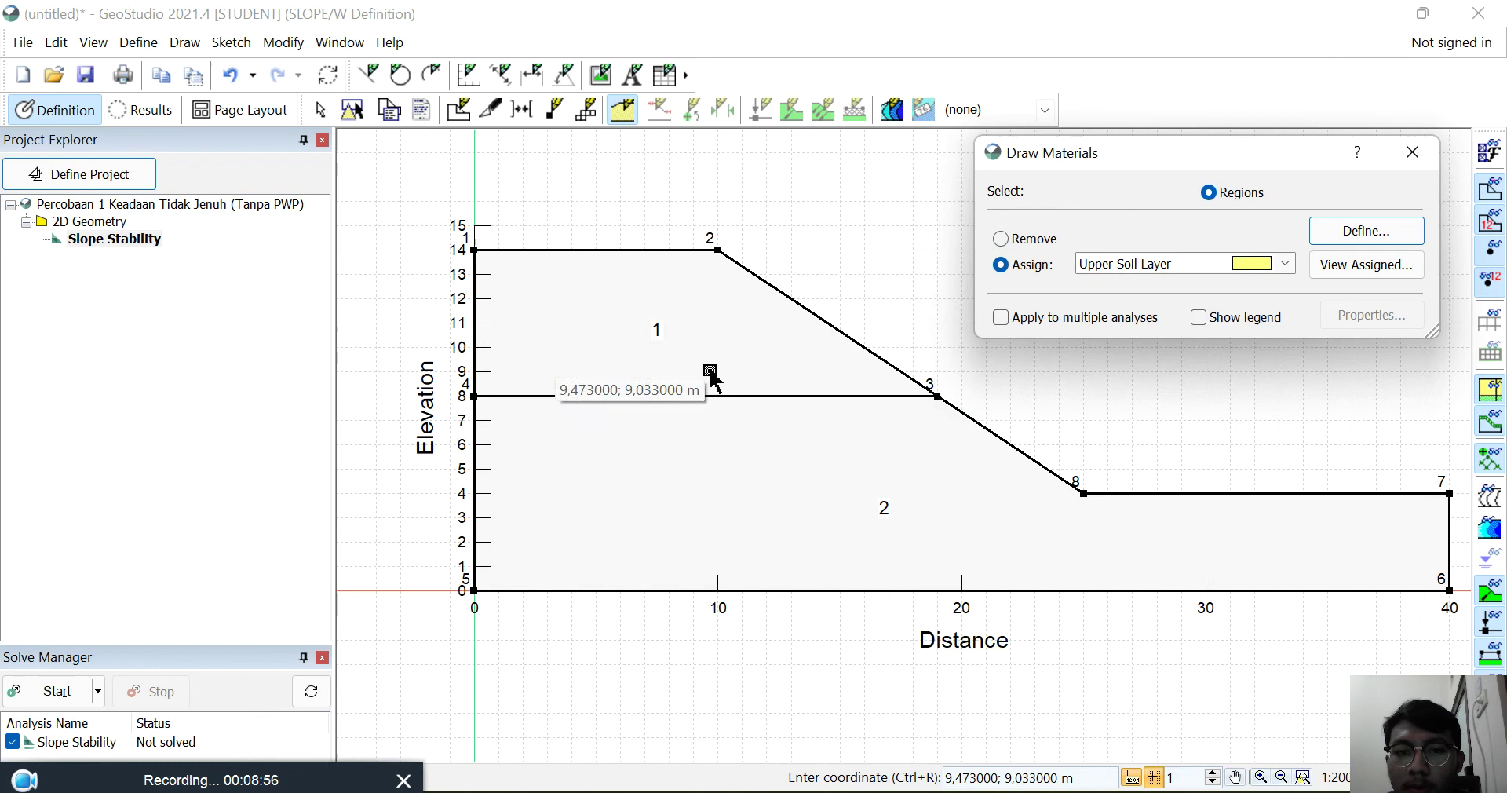
# Step: Assign the Upper Soil Layer material to region 1 and the Lower Soil Layer material to region 2
pyautogui.click(1181, 265)
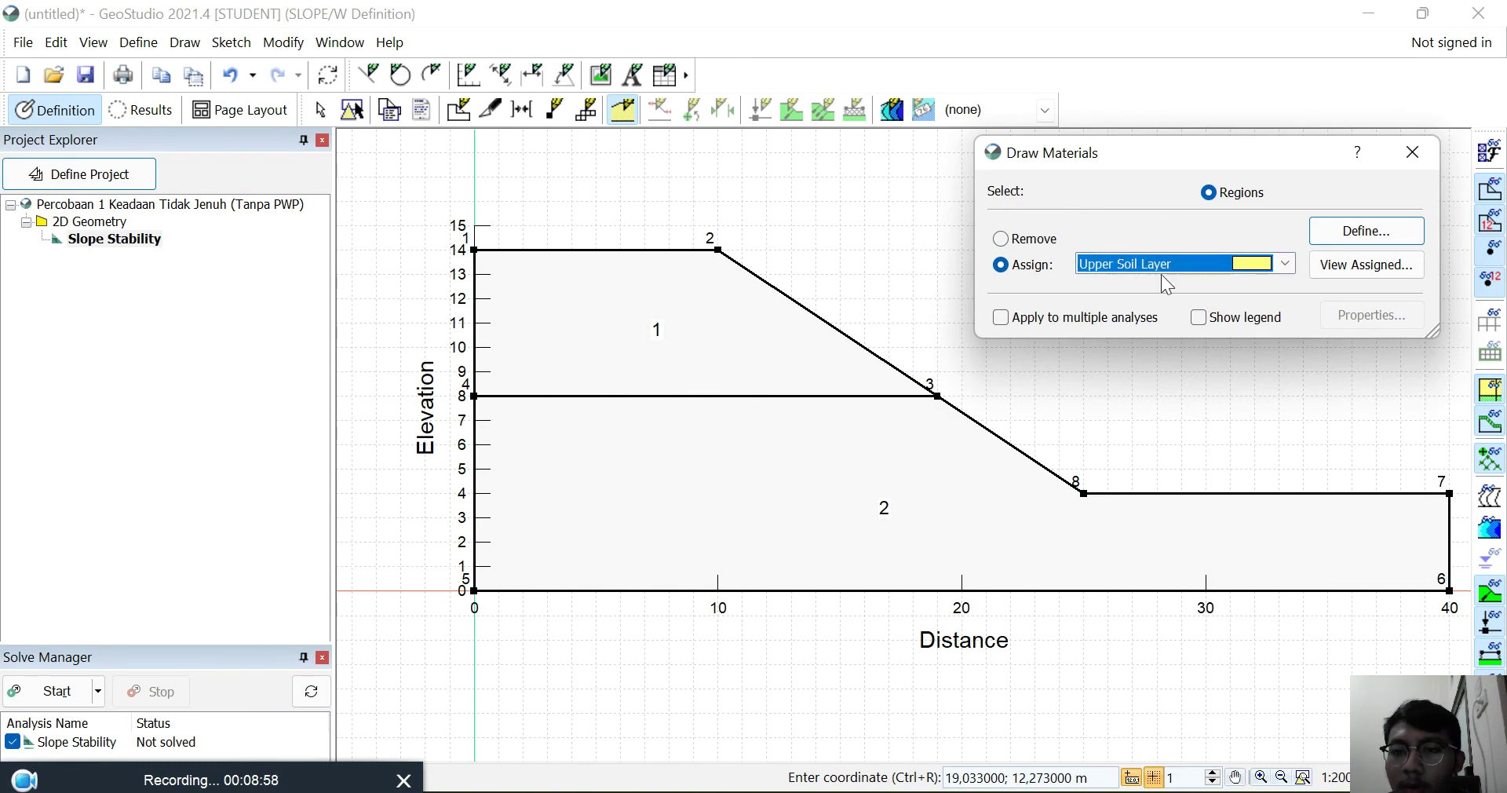
pyautogui.click(727, 343)
pyautogui.click(1162, 265)
pyautogui.click(1154, 292)
pyautogui.click(940, 436)
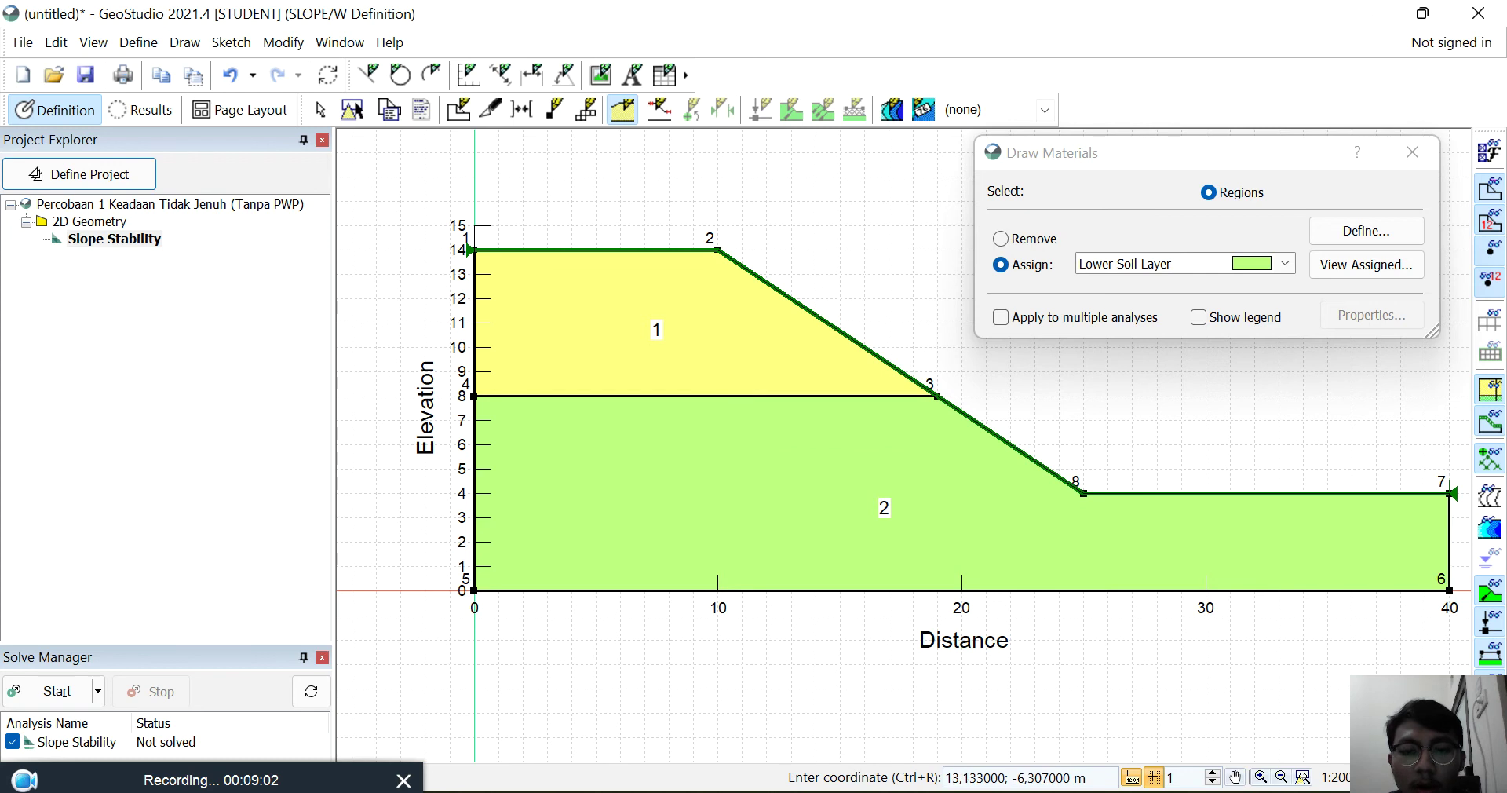
# Step: Compare the assigned layers with the slope drawing in the PDF and finish assigning materials
pyautogui.hotkey('alt', 'Tab')
pyautogui.scroll(-13, 832, 572)
pyautogui.scroll(-7, 828, 573)
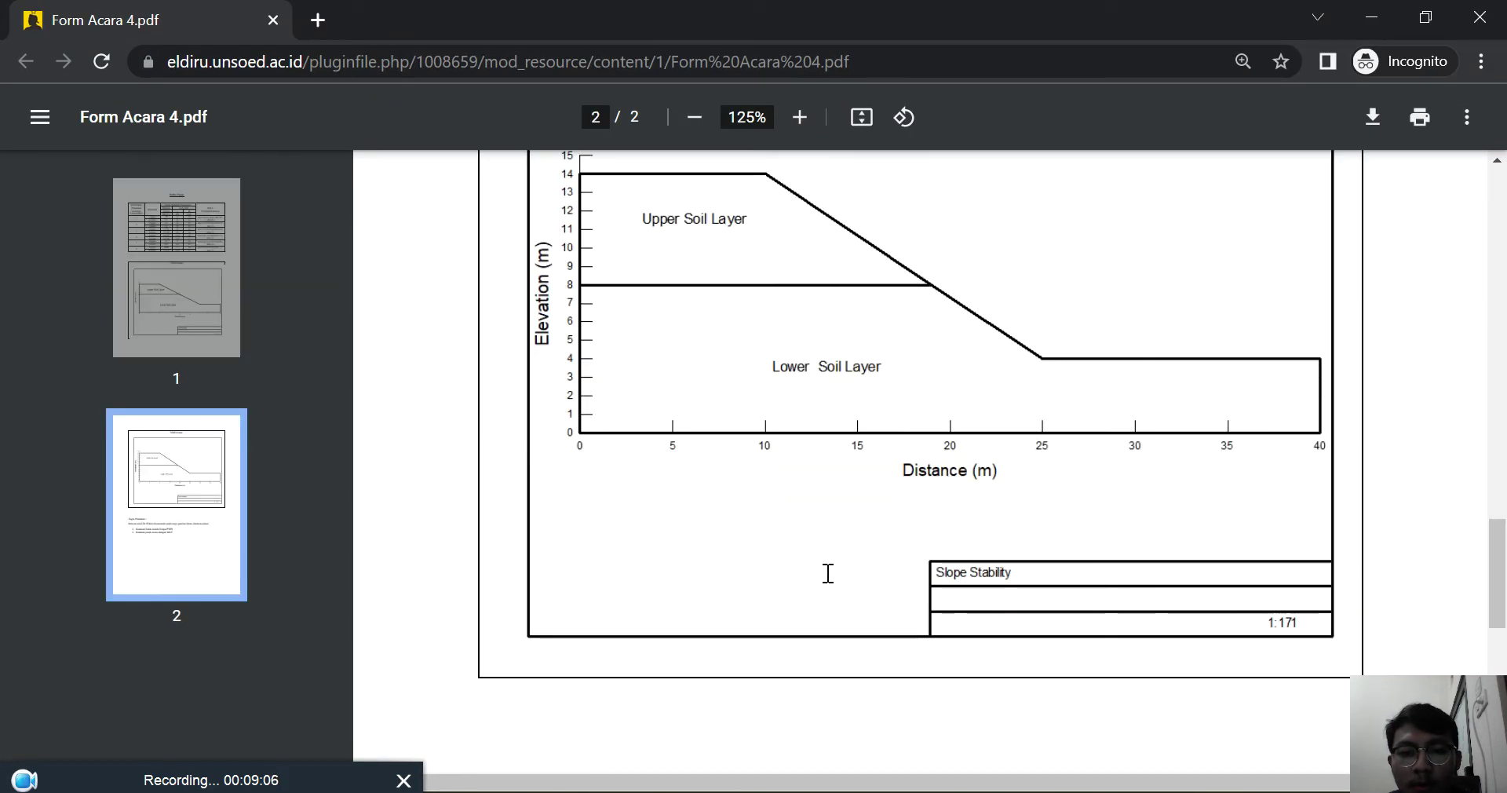
pyautogui.scroll(1, 828, 572)
pyautogui.hotkey('alt', 'Tab')
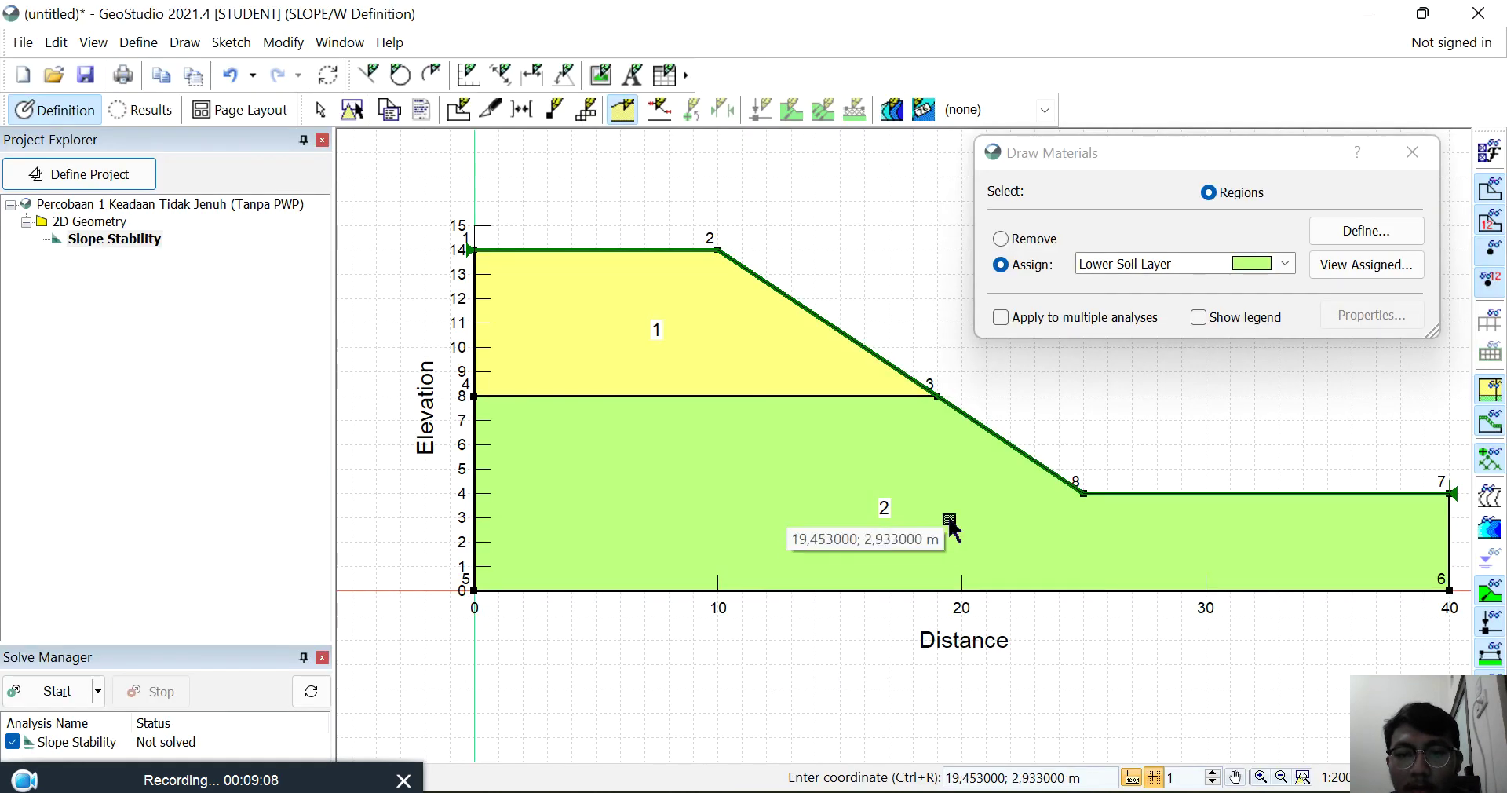
pyautogui.click(1411, 152)
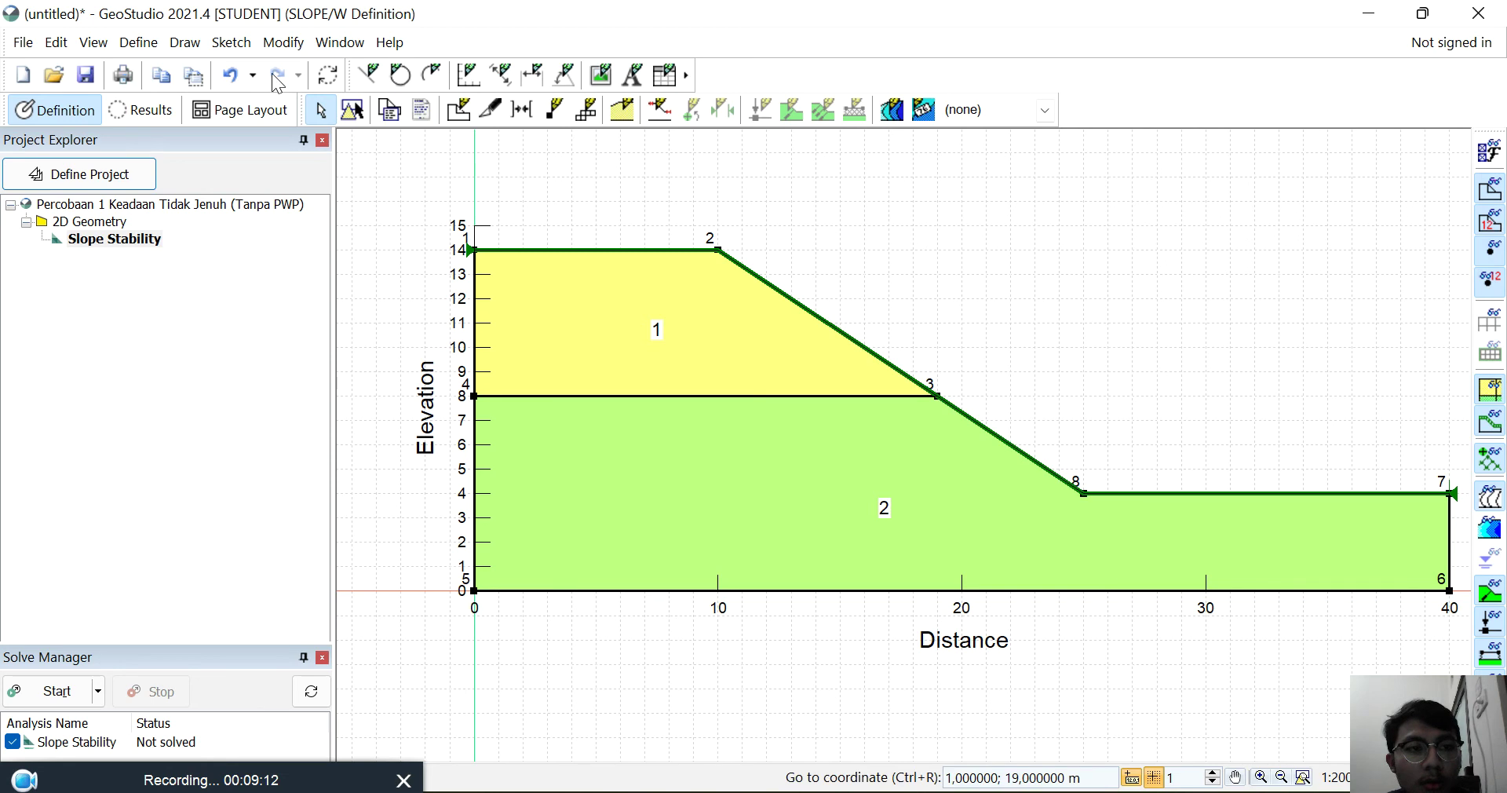
pyautogui.click(138, 42)
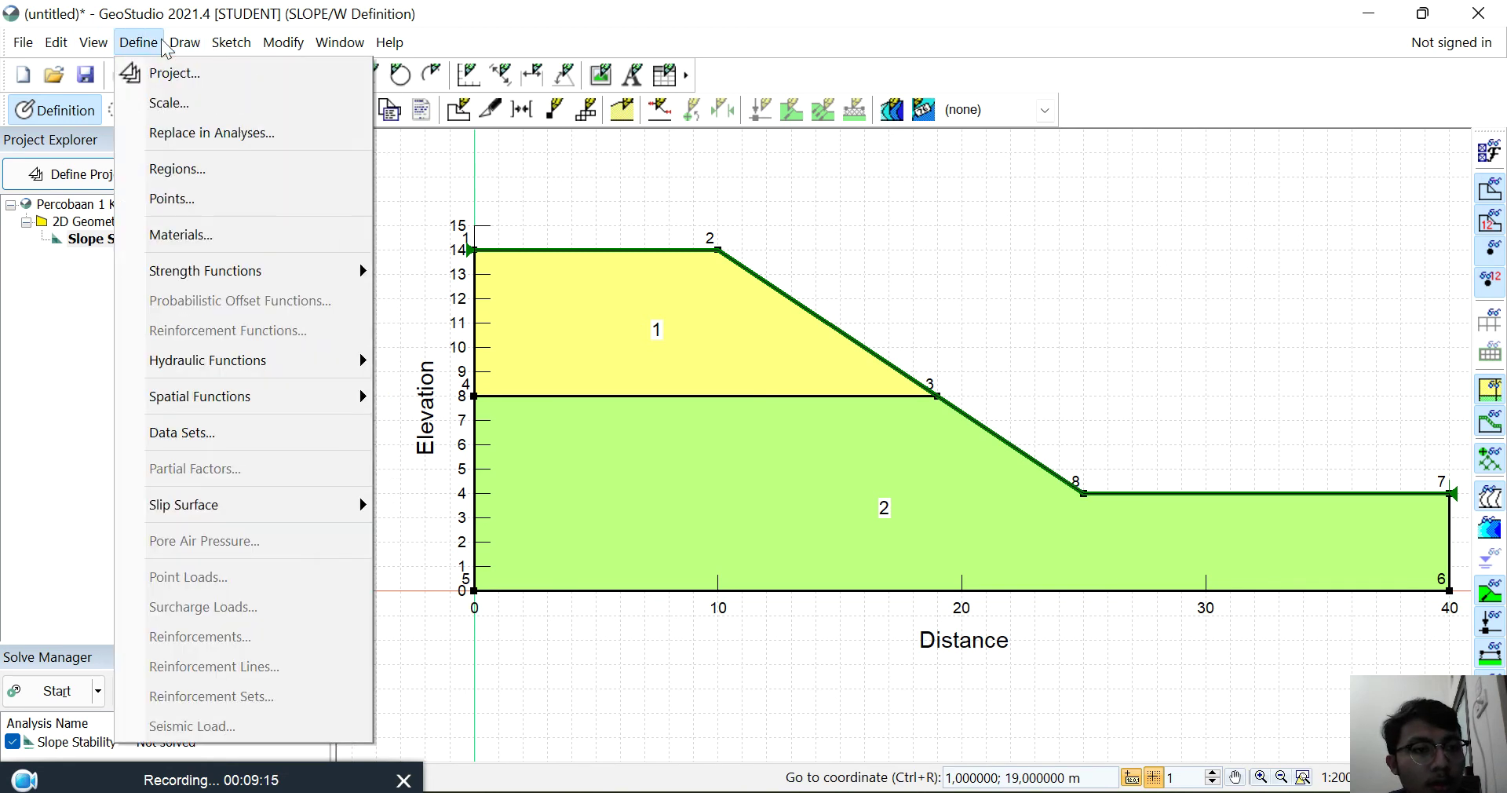
pyautogui.moveTo(218, 505)
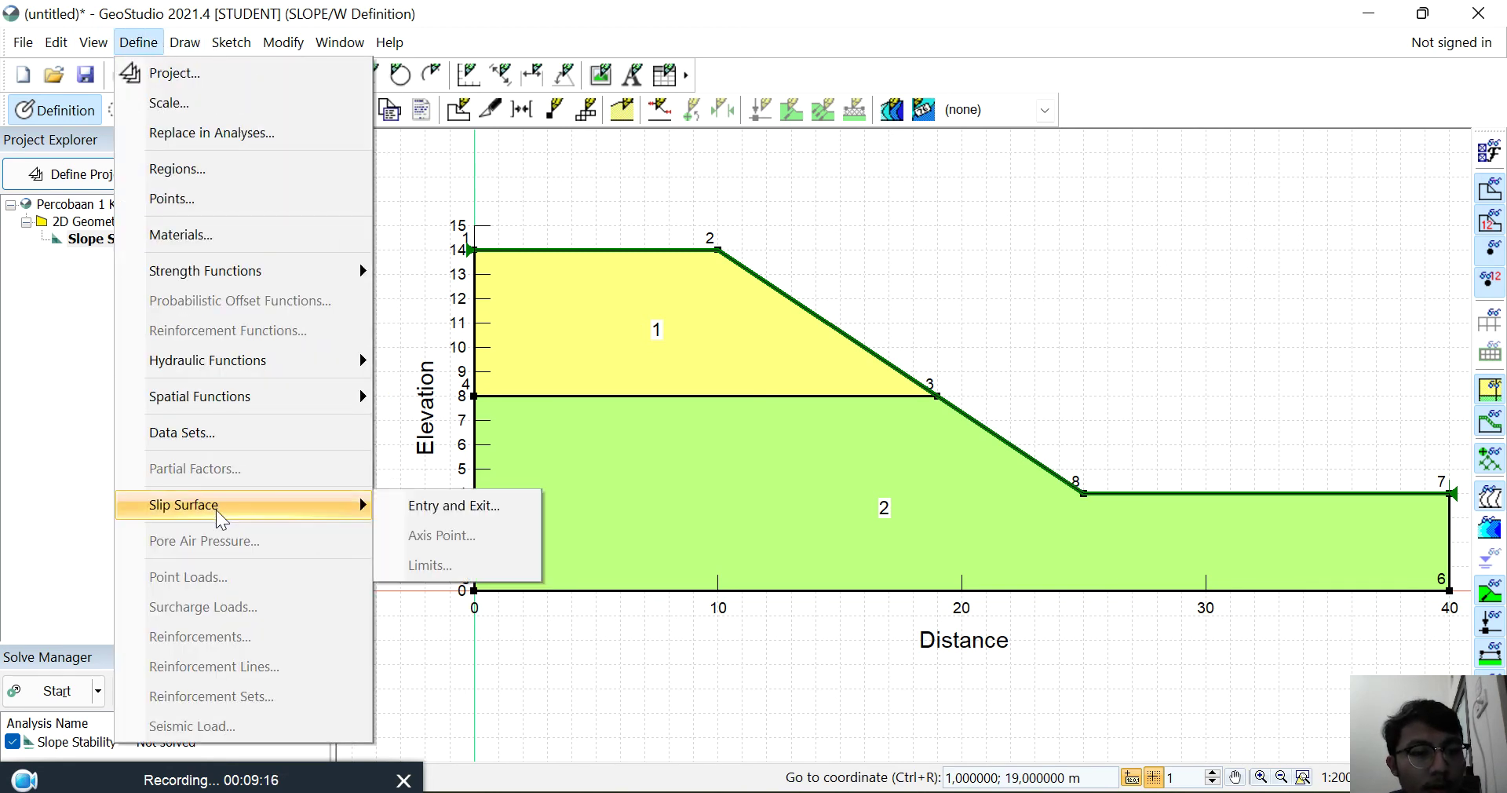
pyautogui.click(426, 510)
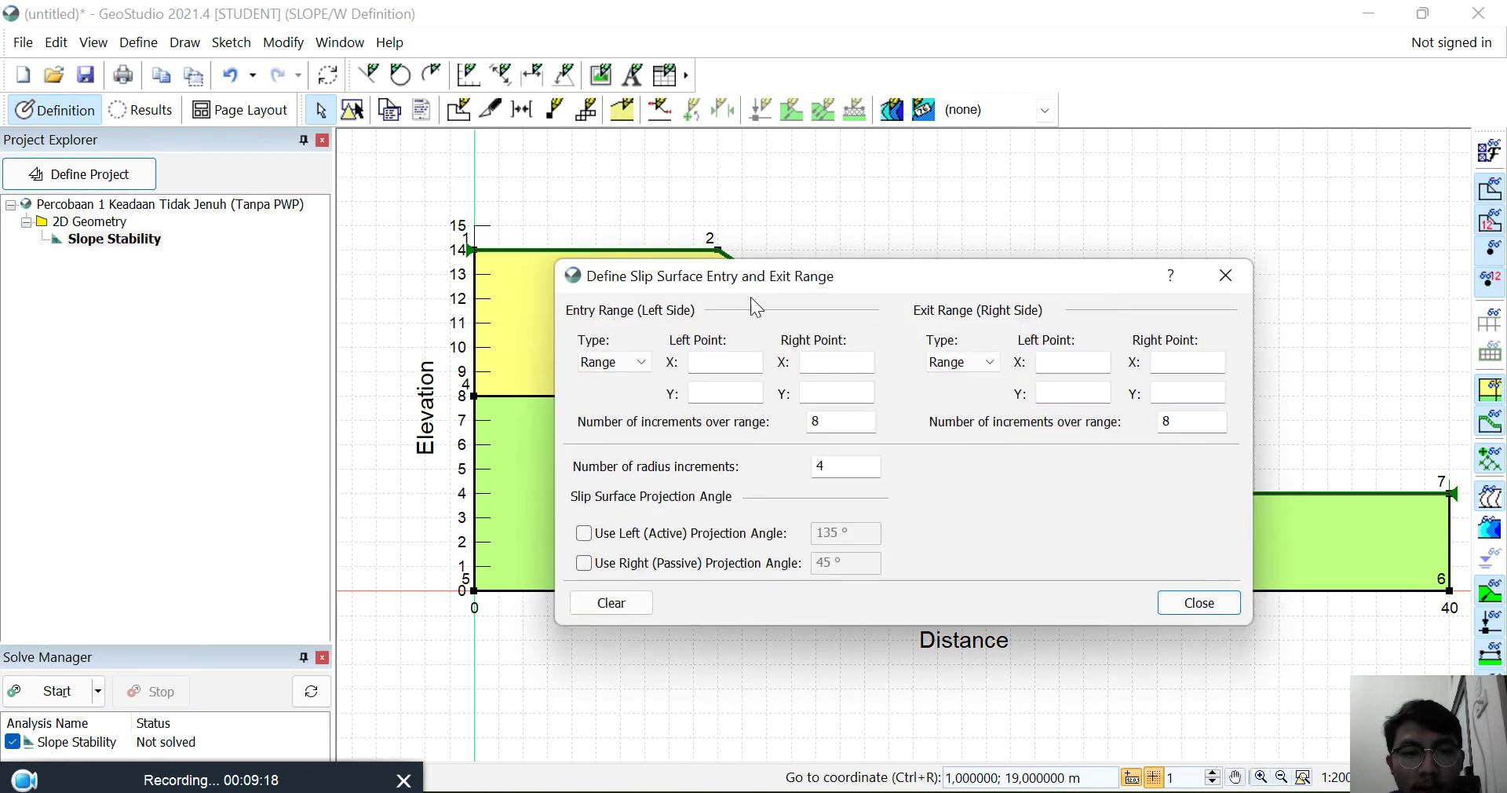
pyautogui.moveTo(769, 282); pyautogui.dragTo(1010, 230)
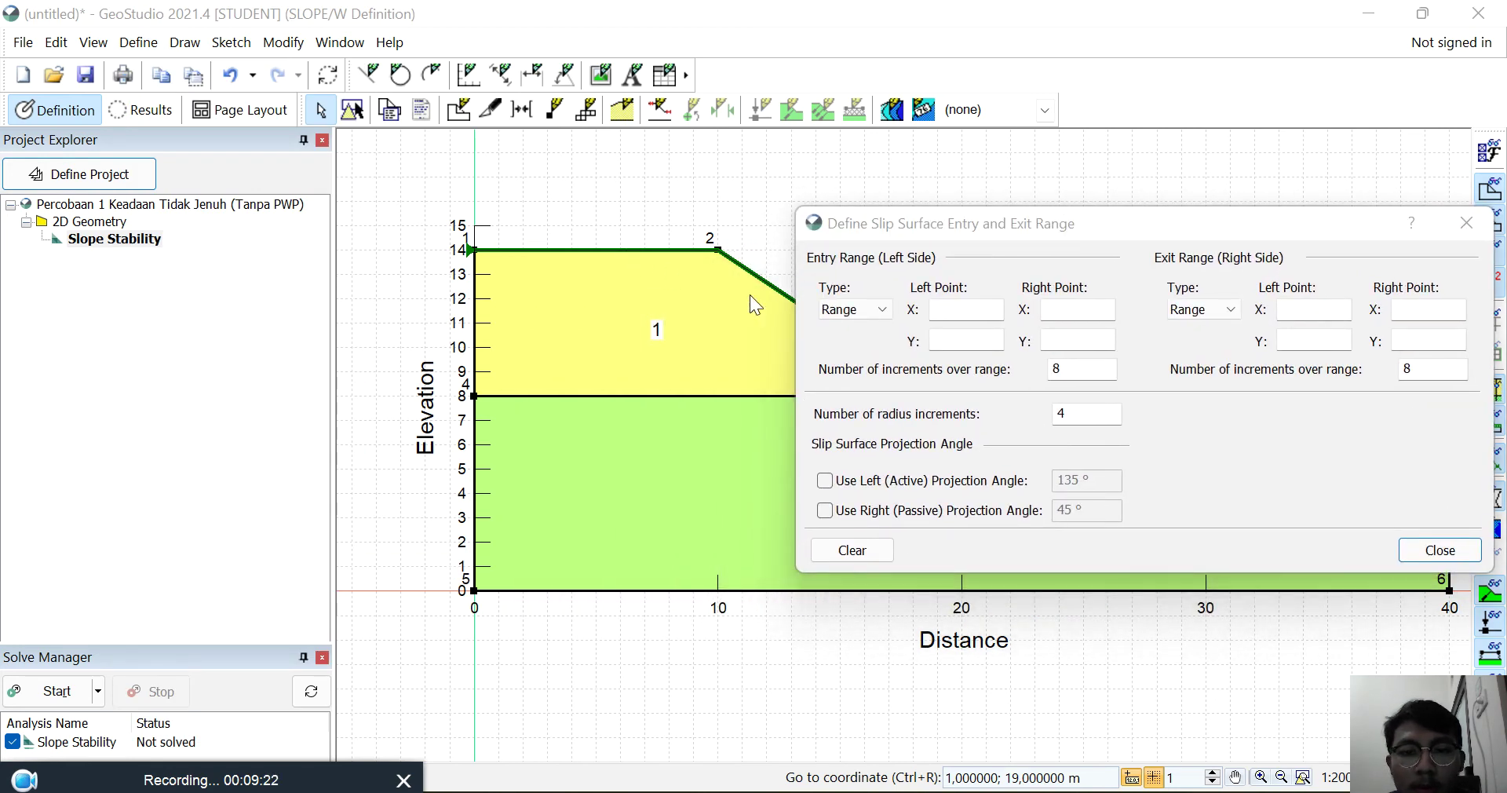
pyautogui.click(1448, 550)
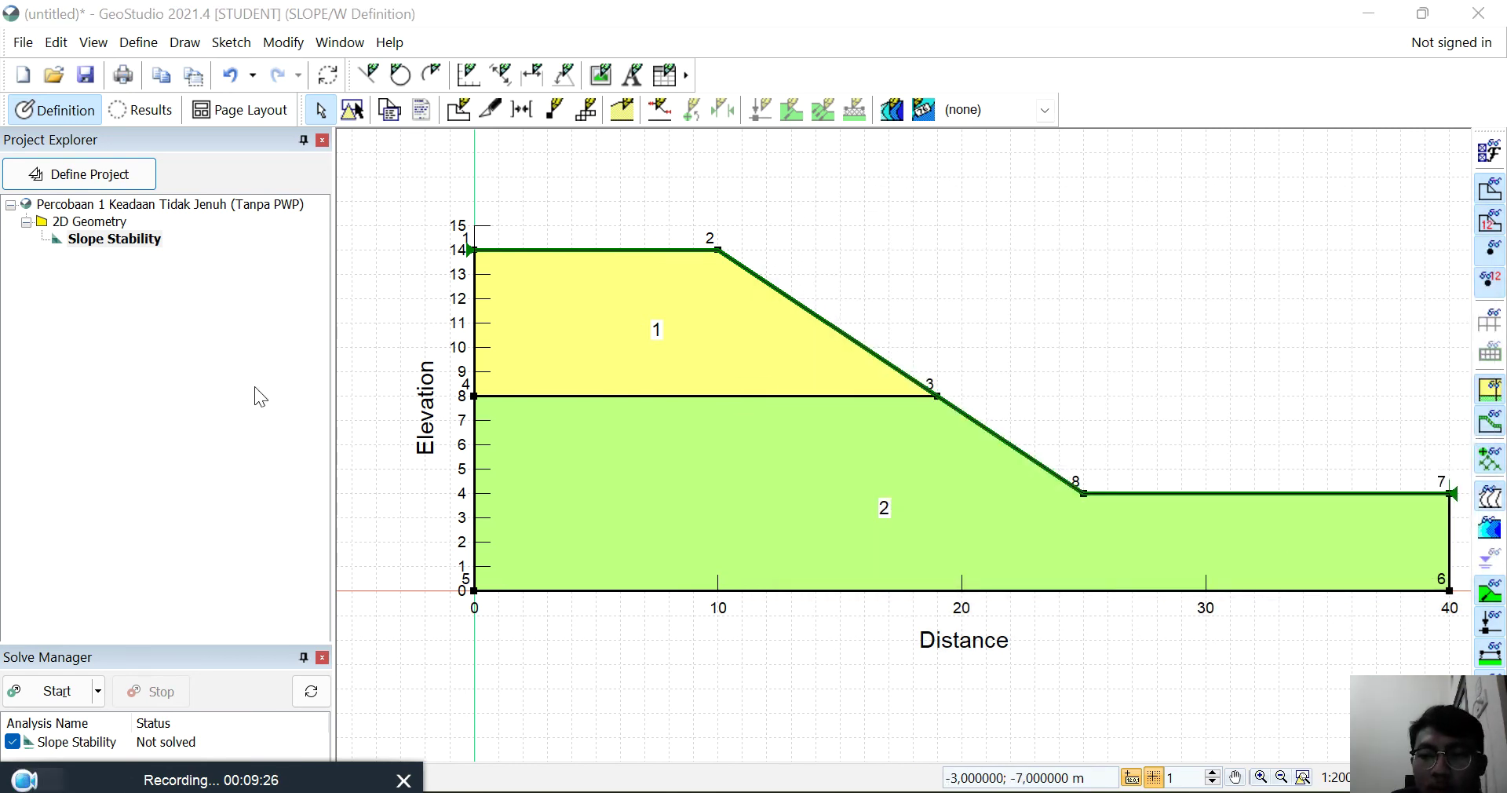
# Step: Draw the slip surface entry range along the crest from x about 5 to 10 m and the exit range at the toe from about 25 to 30 m
pyautogui.click(194, 44)
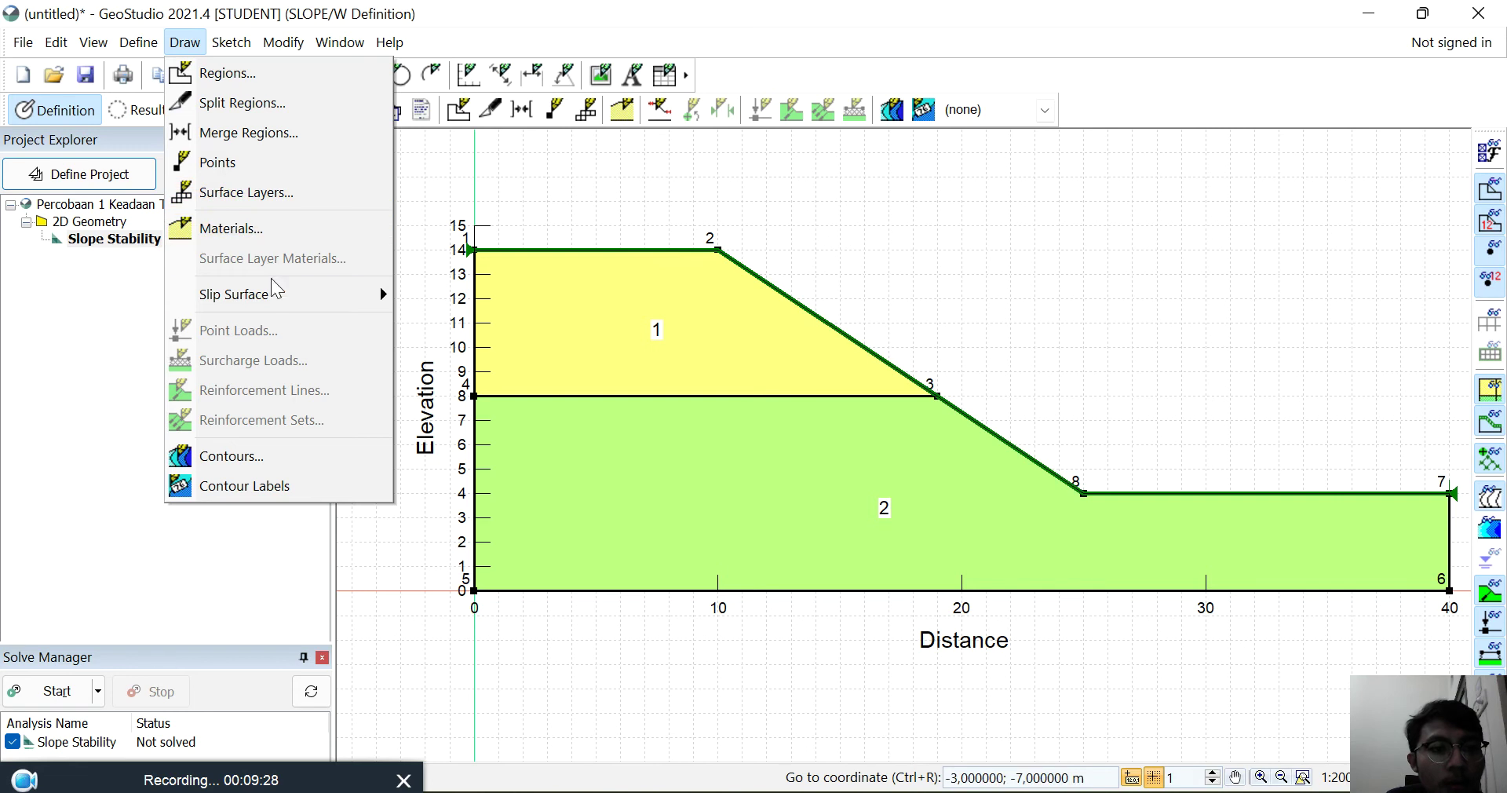
pyautogui.moveTo(279, 295)
pyautogui.click(403, 294)
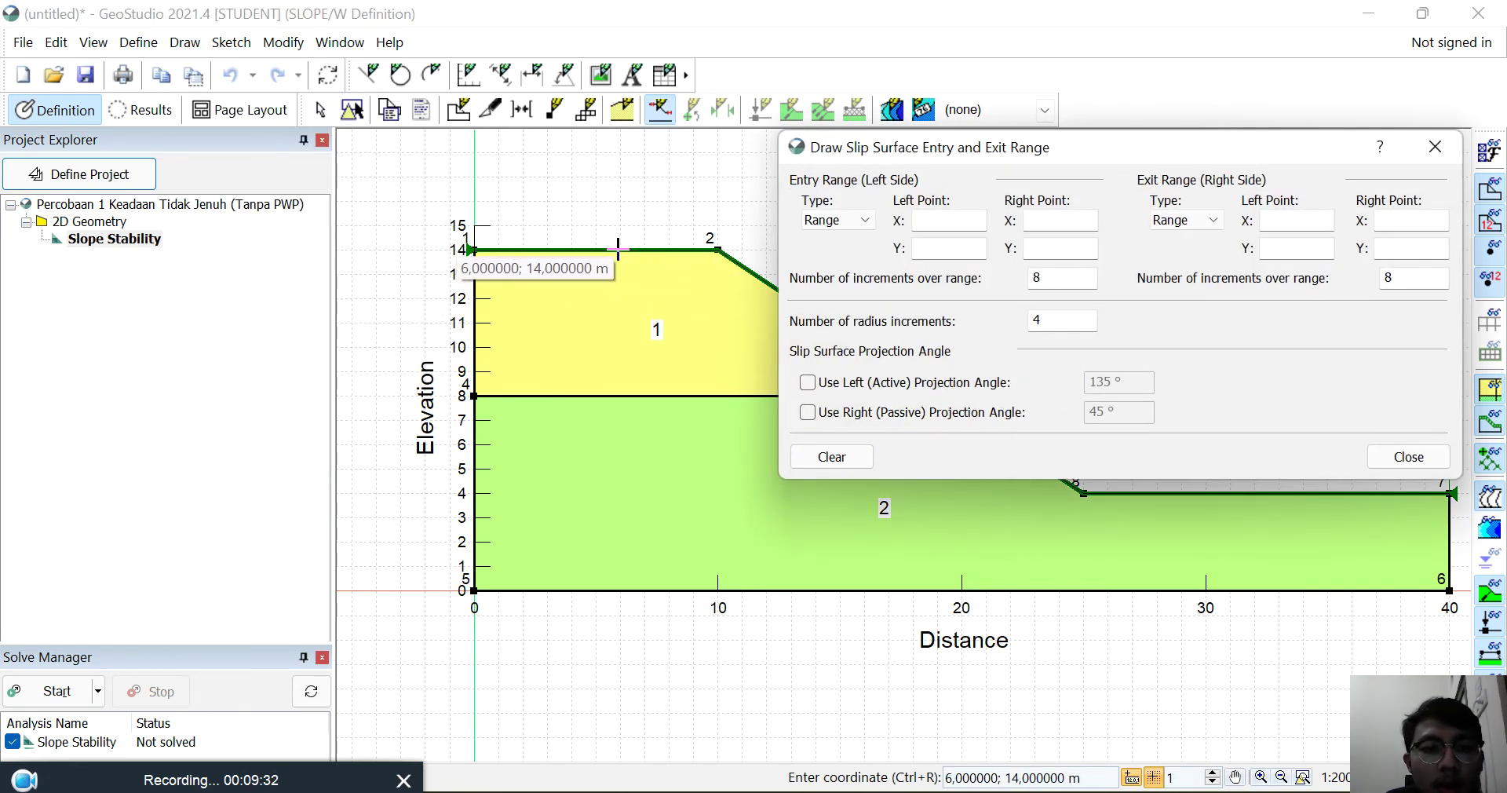
pyautogui.moveTo(594, 251); pyautogui.dragTo(721, 252)
pyautogui.moveTo(1072, 135)
pyautogui.mouseDown()
pyautogui.moveTo(952, 149)
pyautogui.moveTo(421, 89)
pyautogui.moveTo(360, 56)
pyautogui.moveTo(366, 263)
pyautogui.moveTo(284, 337)
pyautogui.moveTo(361, 372)
pyautogui.moveTo(344, 380)
pyautogui.mouseUp()
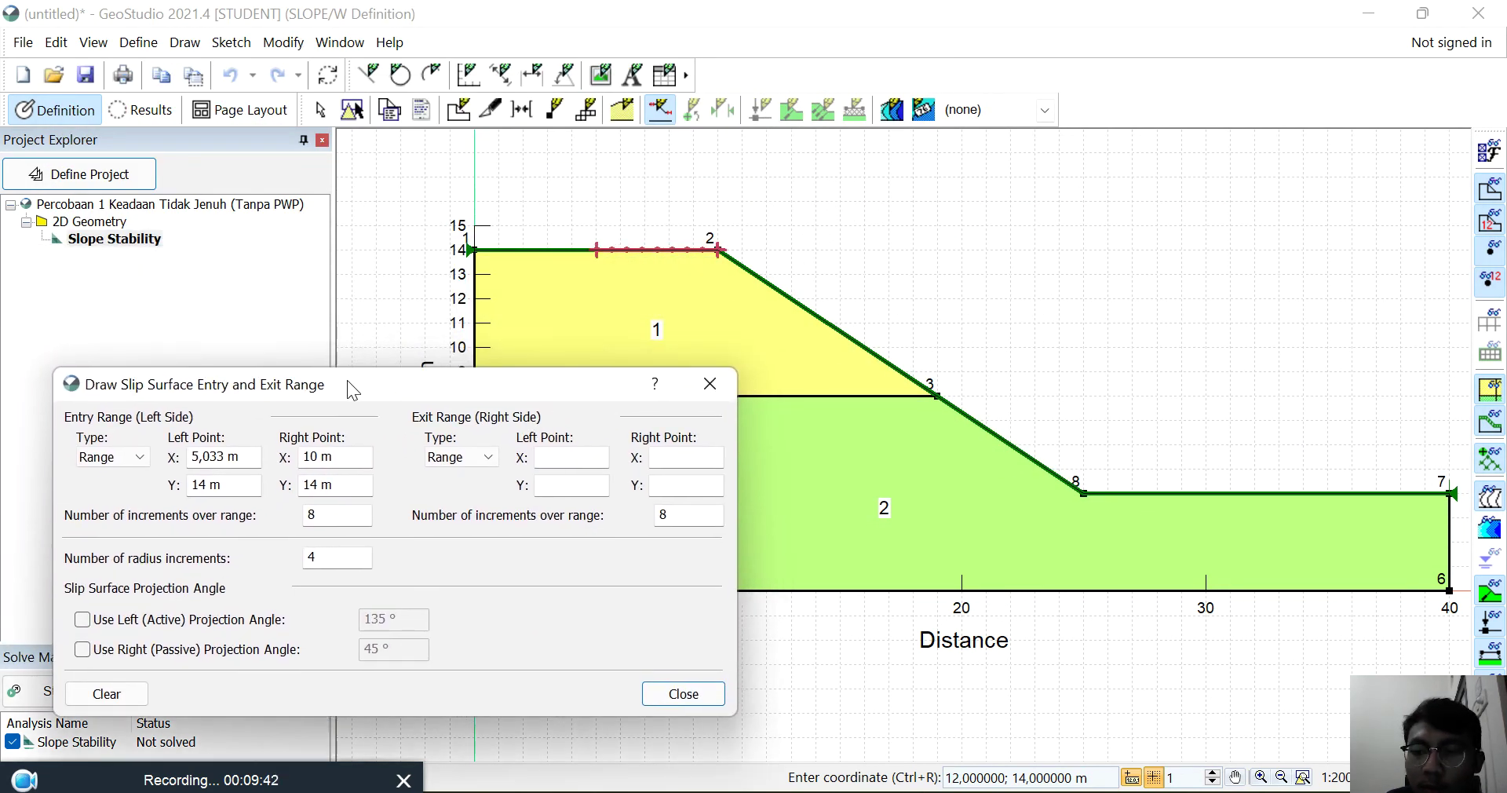
pyautogui.moveTo(1087, 493); pyautogui.dragTo(1205, 495)
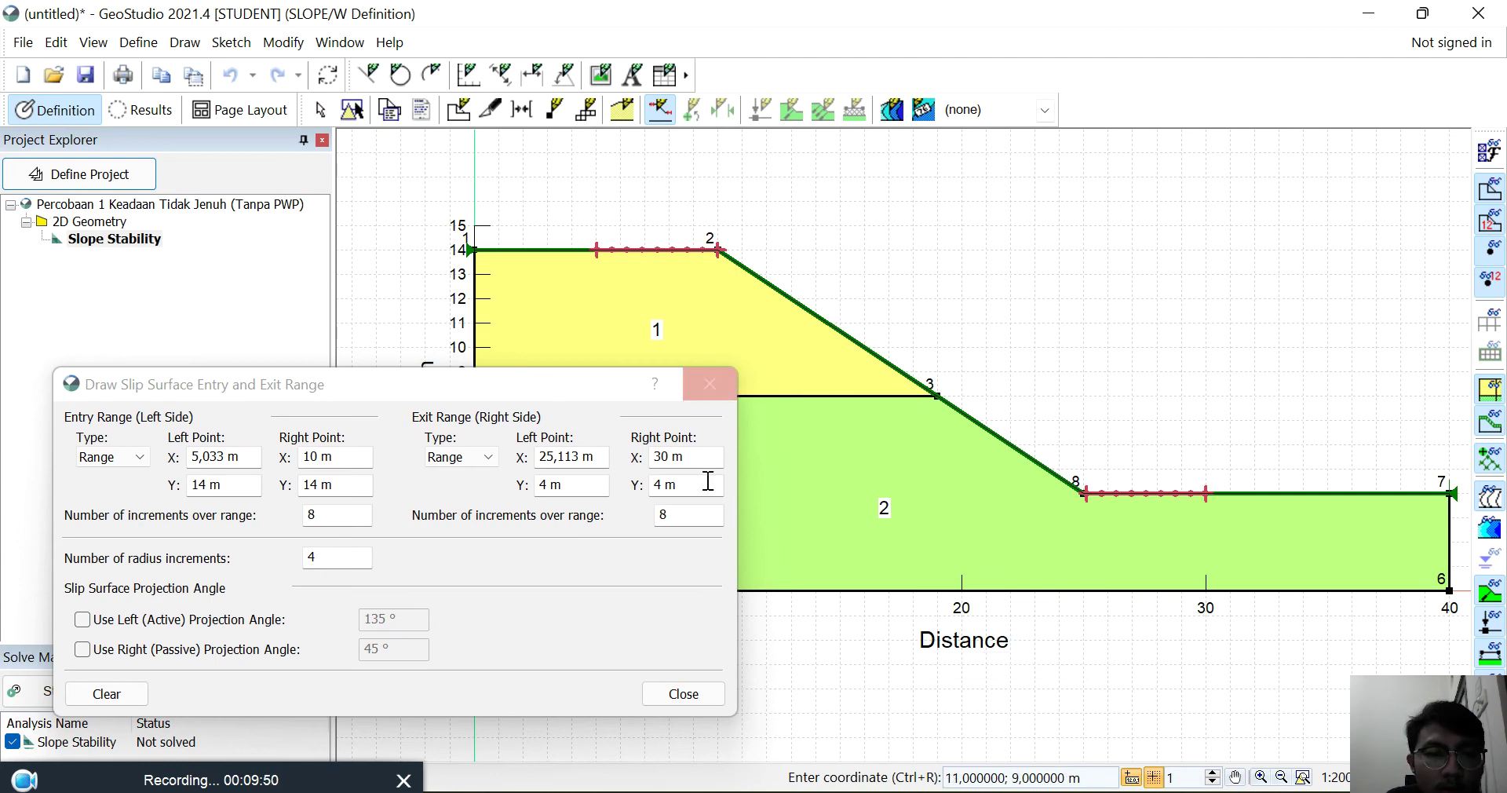
pyautogui.click(705, 690)
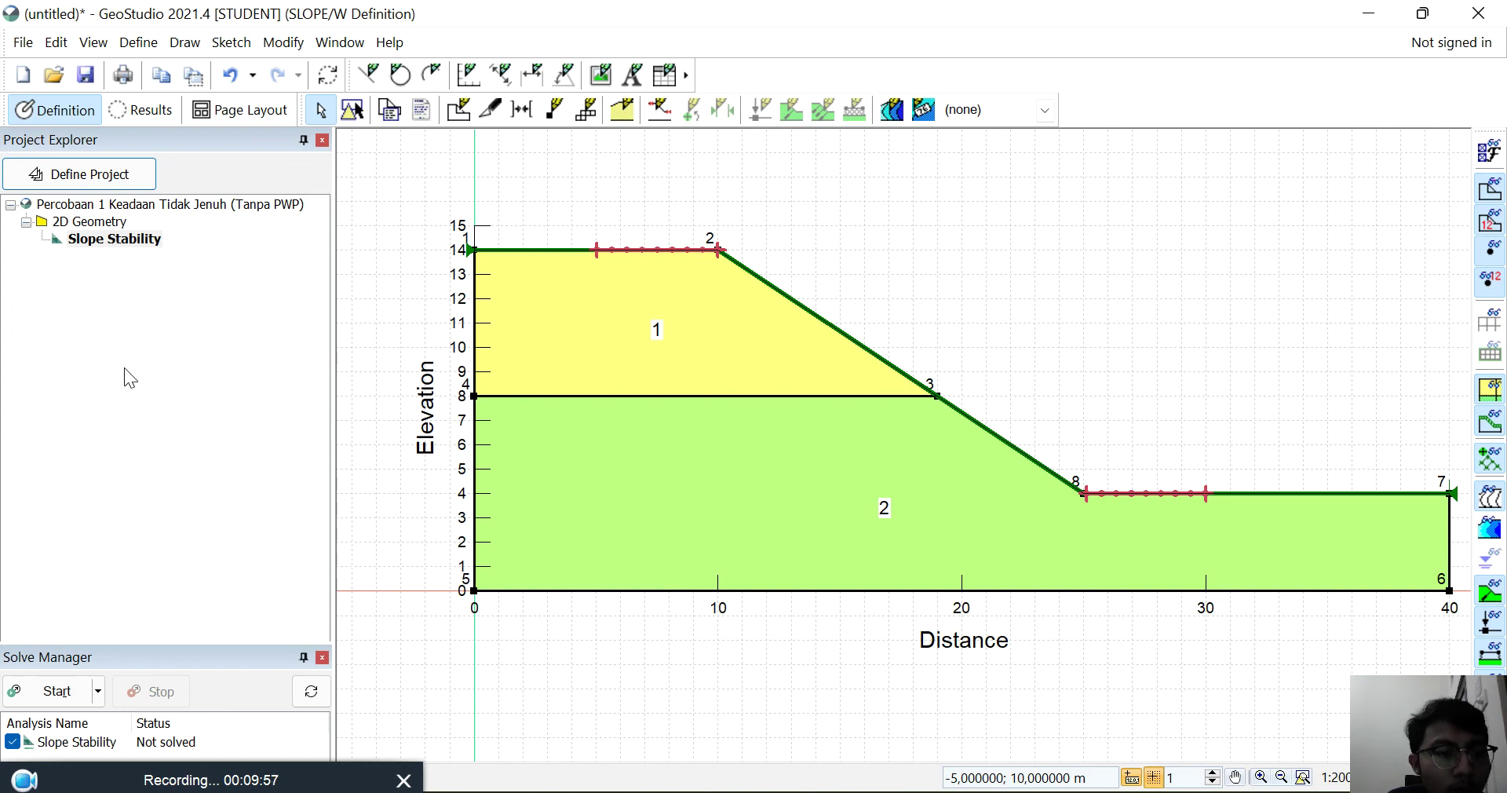
# Step: Start solving the Slope Stability analysis and enter Percobaan 1 as the project's file name
pyautogui.click(62, 691)
pyautogui.click(64, 697)
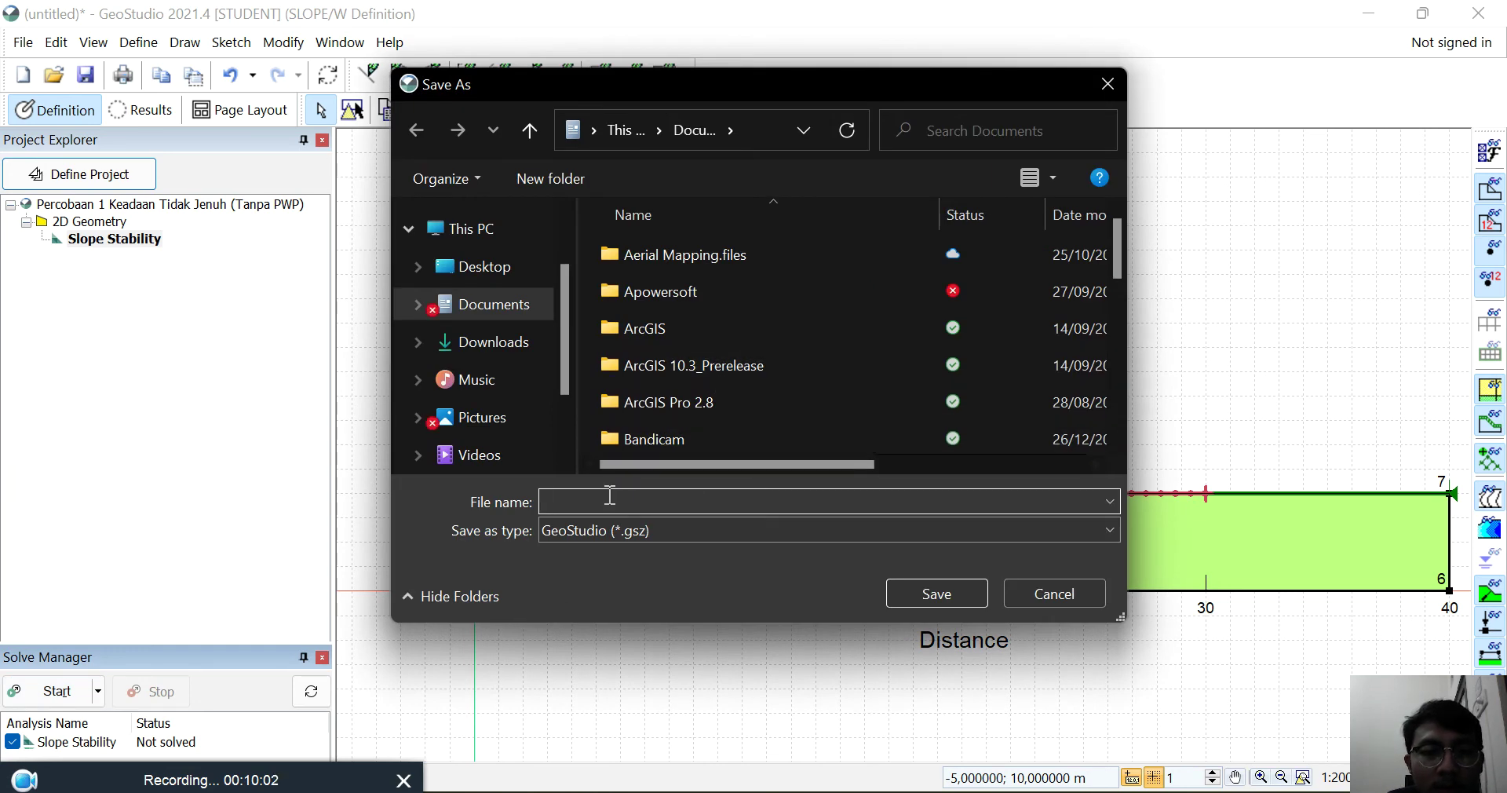
pyautogui.write('Percobaan 1')
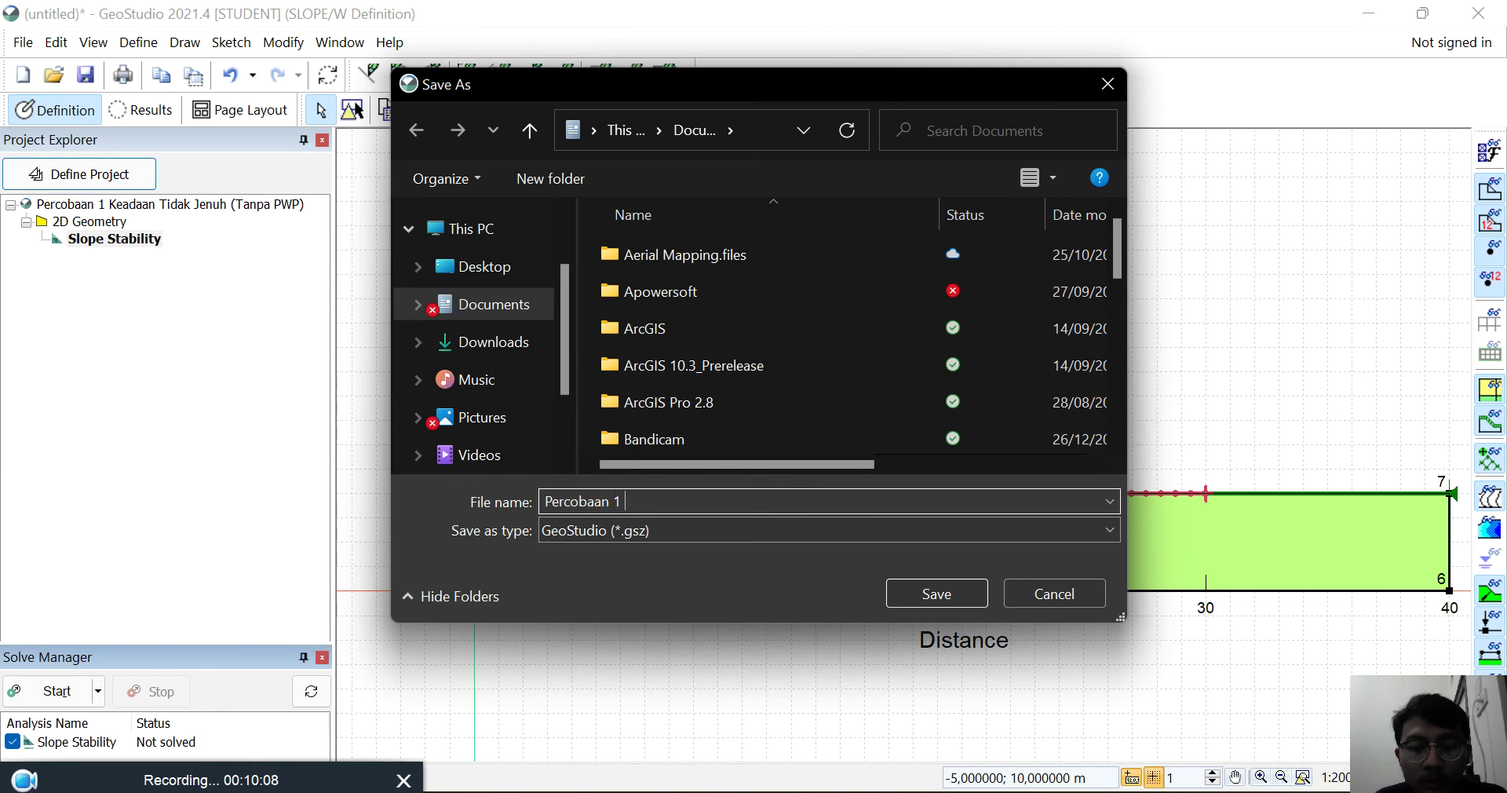
# Step: Append "Keadaan Tidak Jenuh (Tanpa PWP)" from the PDF's task list to the file name and save the project so it solves
pyautogui.hotkey('alt', 'Tab')
pyautogui.scroll(-3, 793, 570)
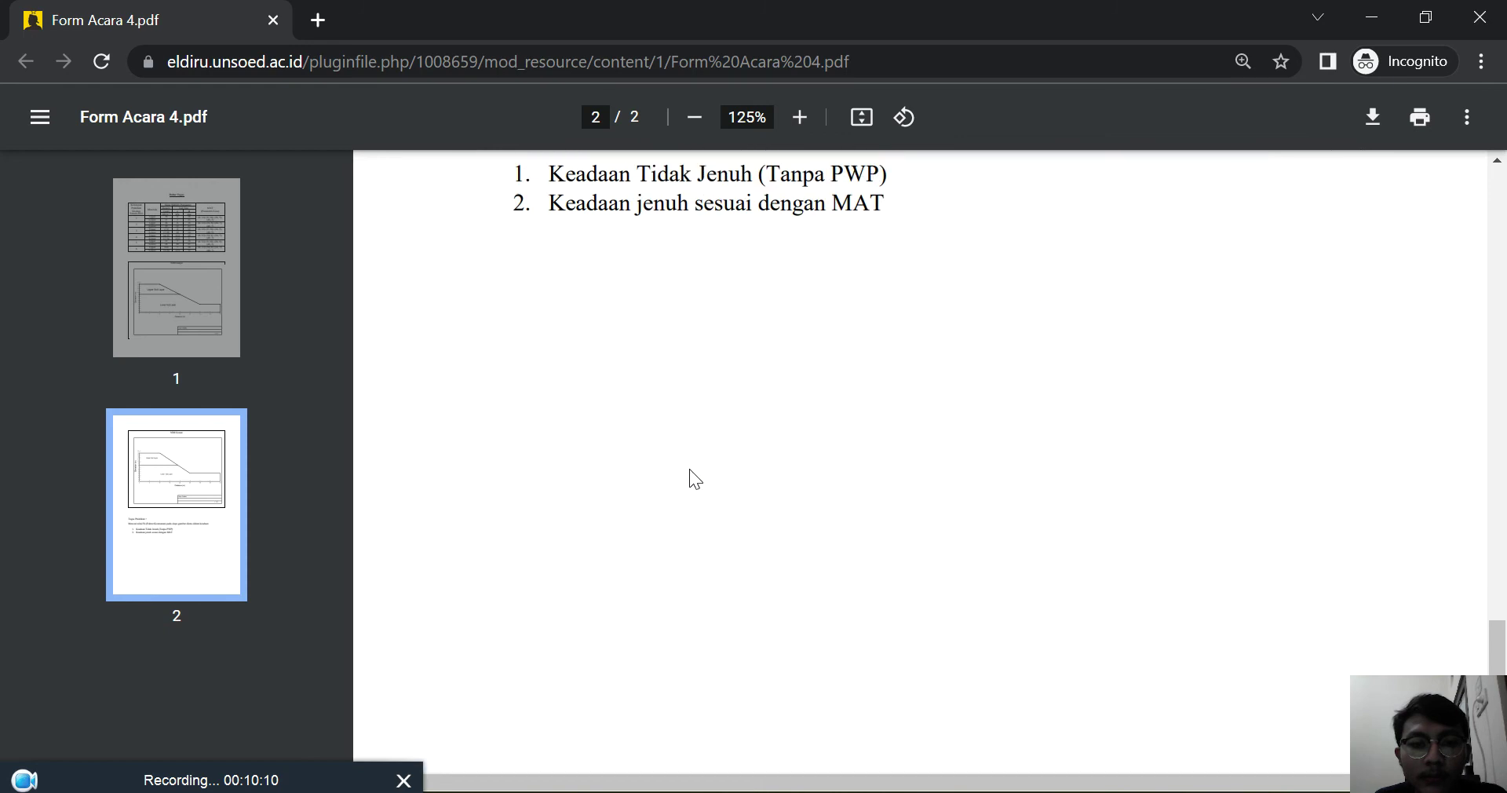
pyautogui.scroll(5, 717, 507)
pyautogui.moveTo(547, 512); pyautogui.dragTo(909, 509)
pyautogui.hotkey('ctrl', 'c')
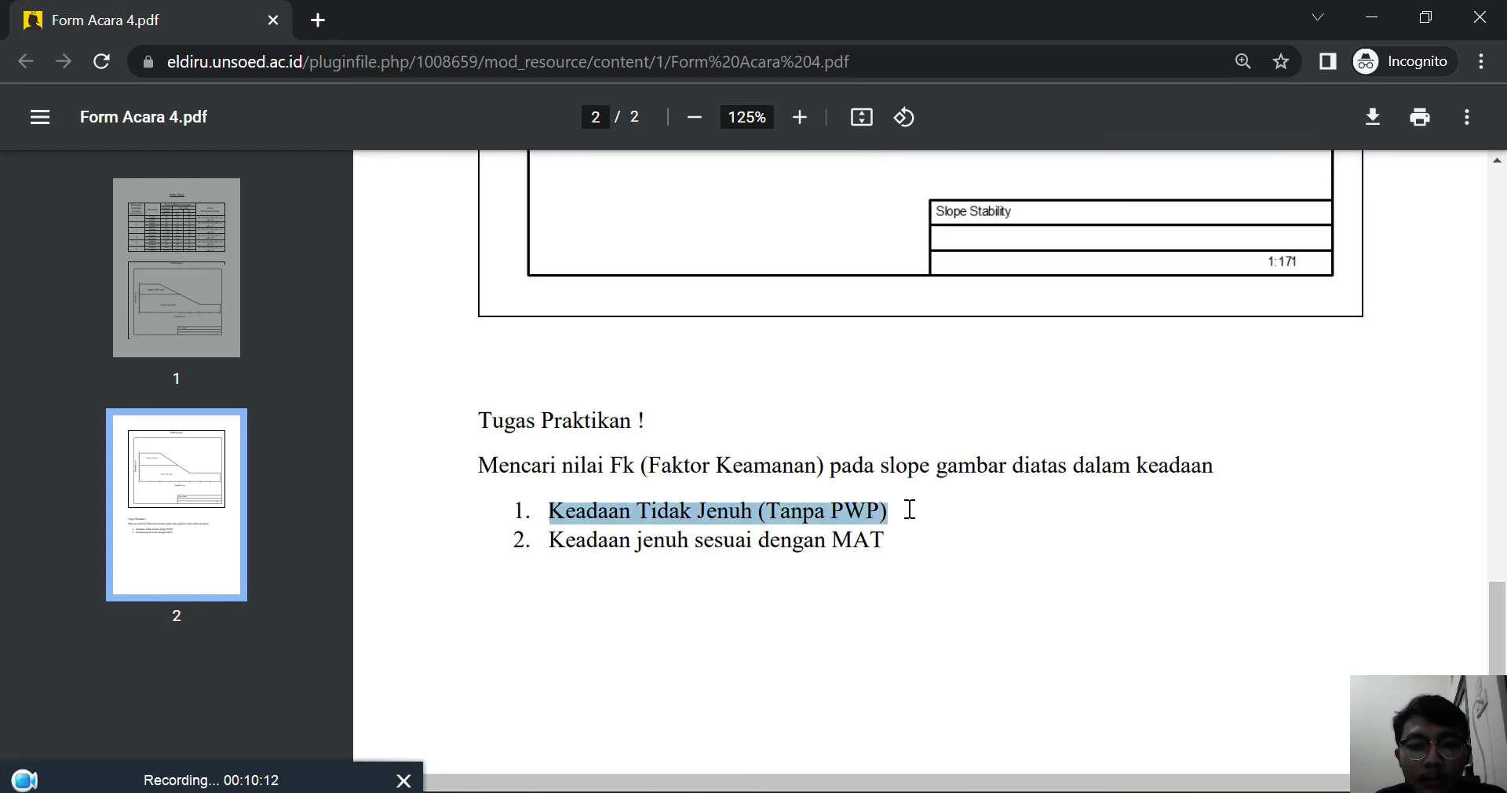
pyautogui.hotkey('alt', 'Tab')
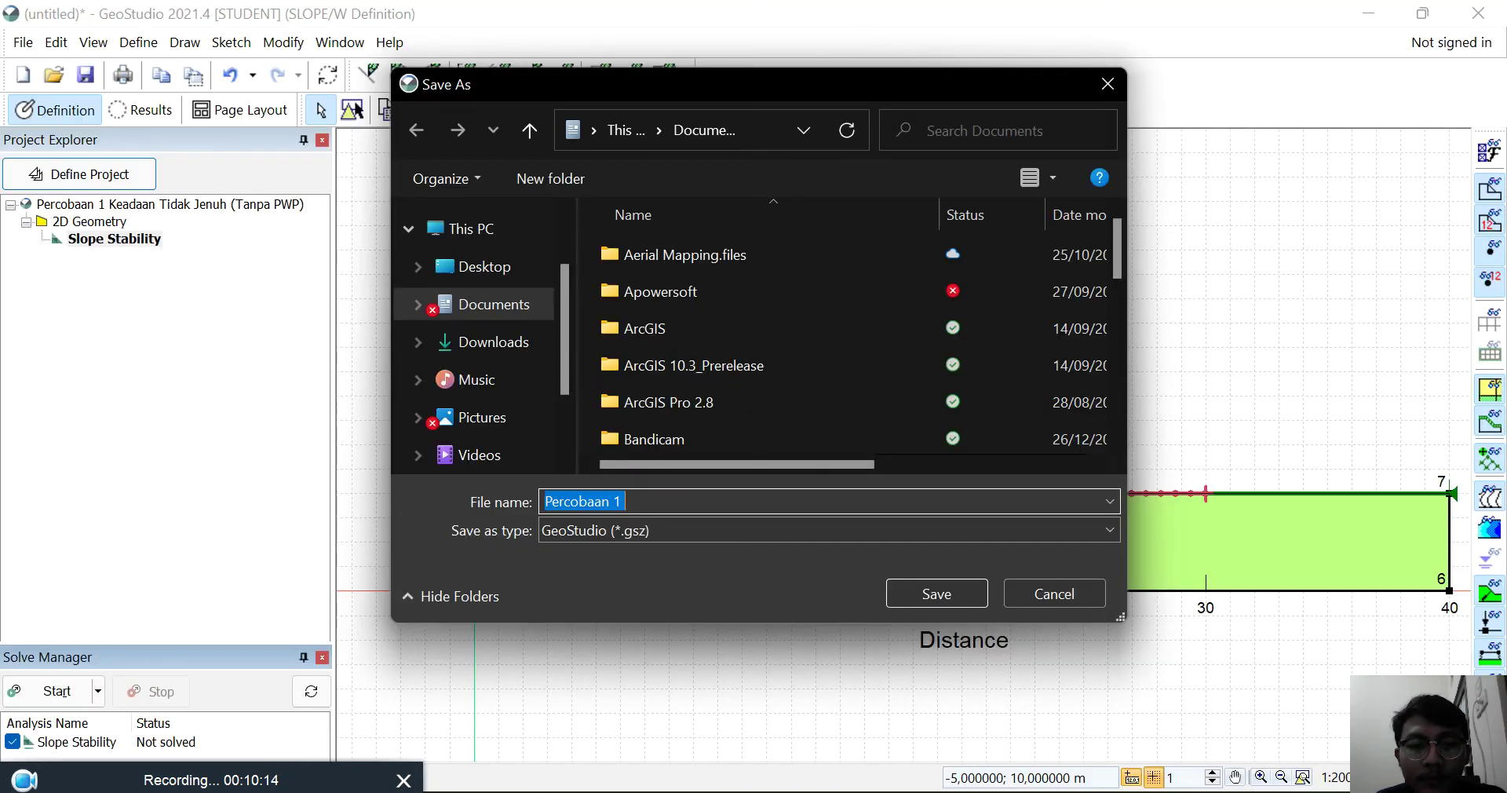
pyautogui.click(736, 501)
pyautogui.hotkey('ctrl', 'v')
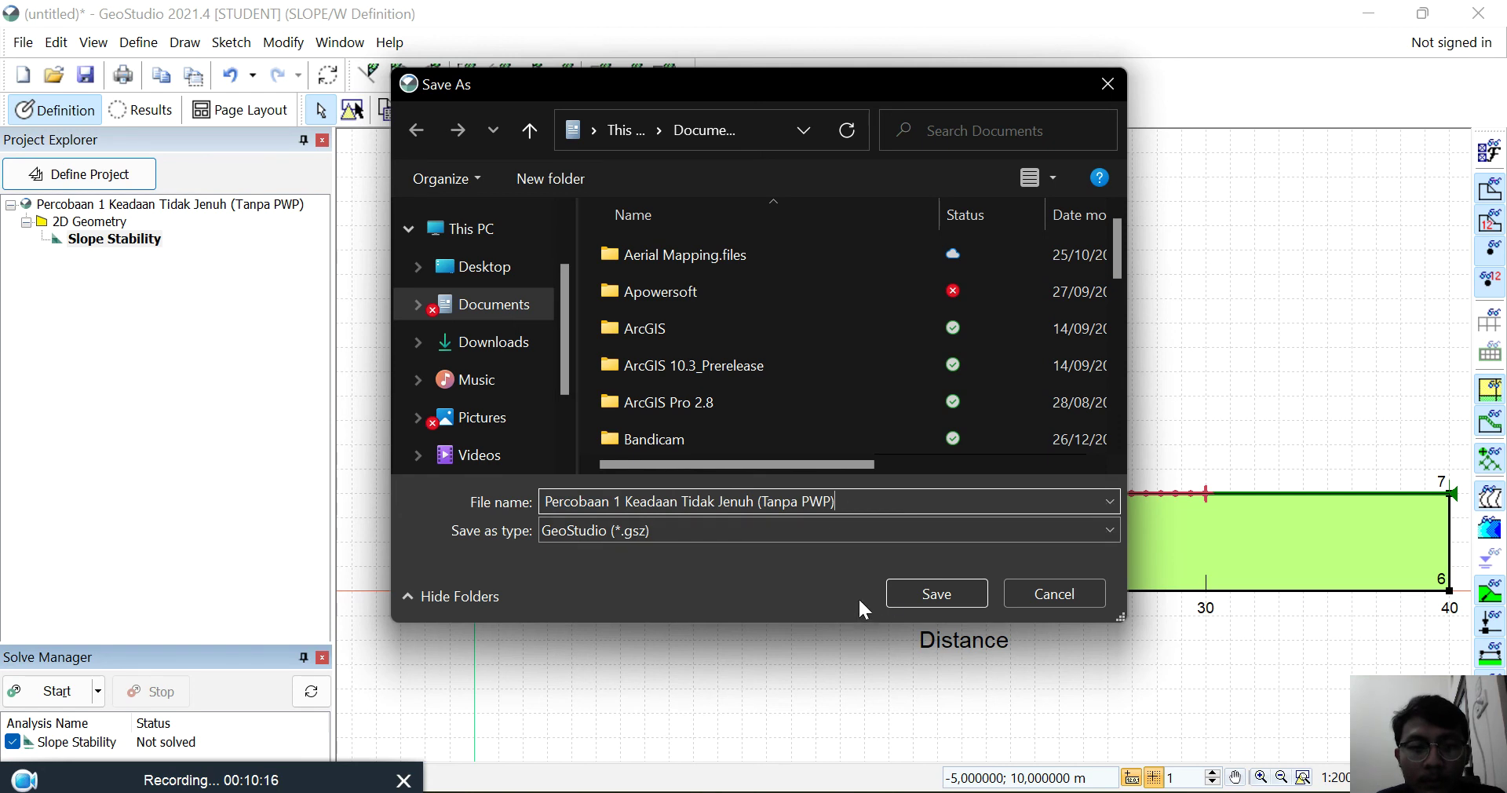
pyautogui.click(915, 595)
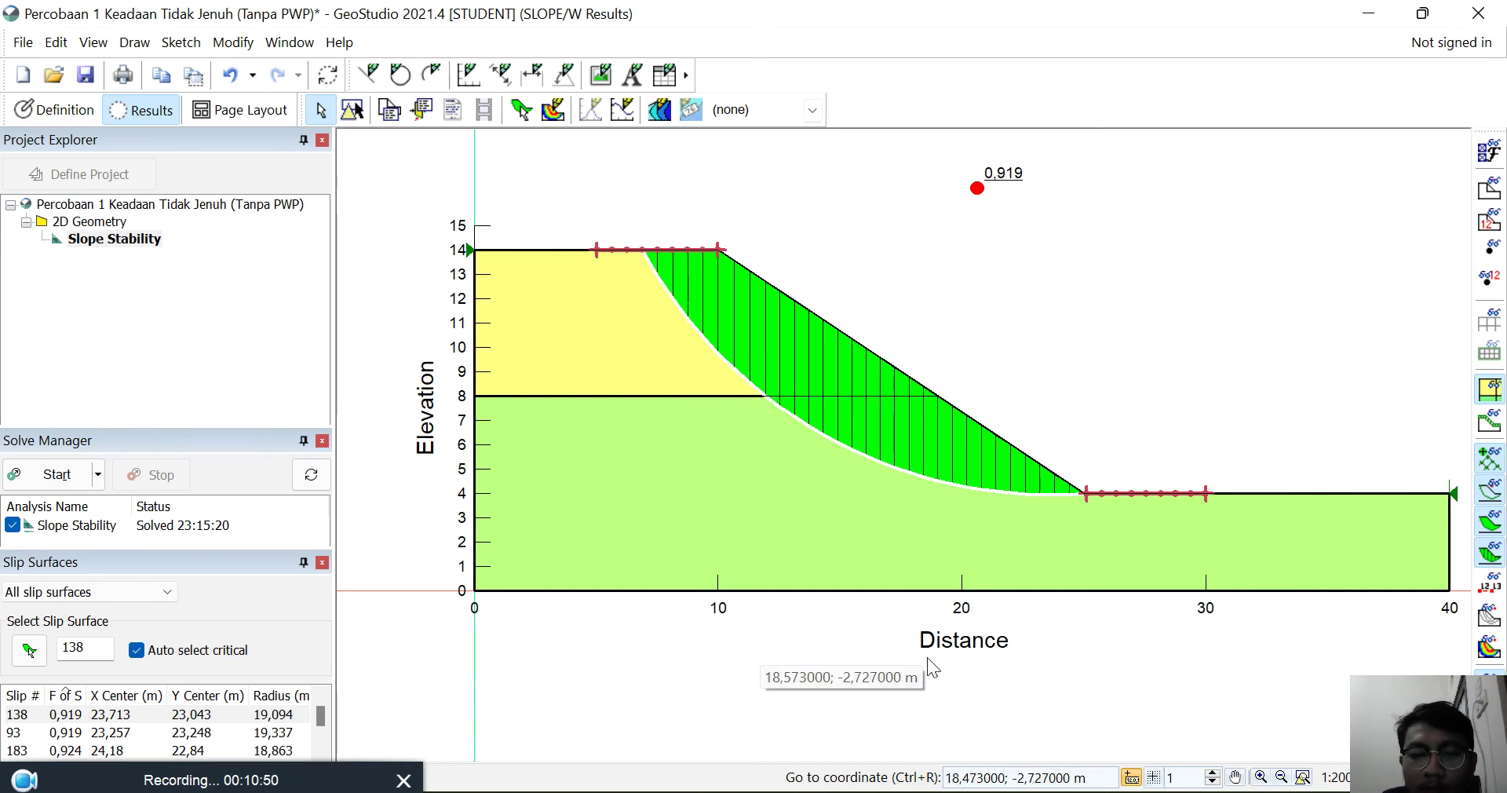
# Step: Compare the solved critical safety factor with the PDF's task list and the FK landslide classification table in the browser
pyautogui.hotkey('alt', 'Tab')
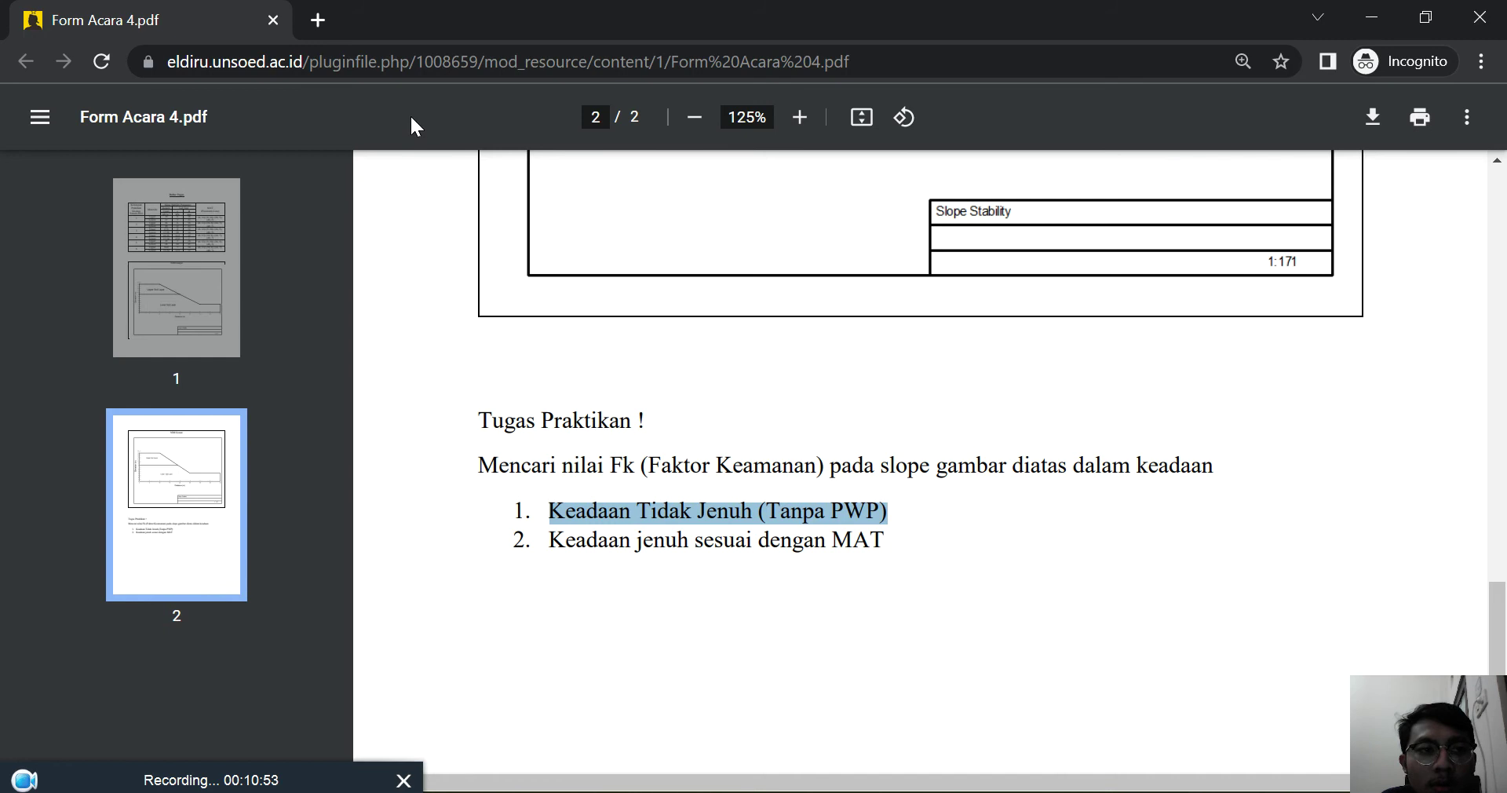
pyautogui.hotkey('alt', 'Tab')
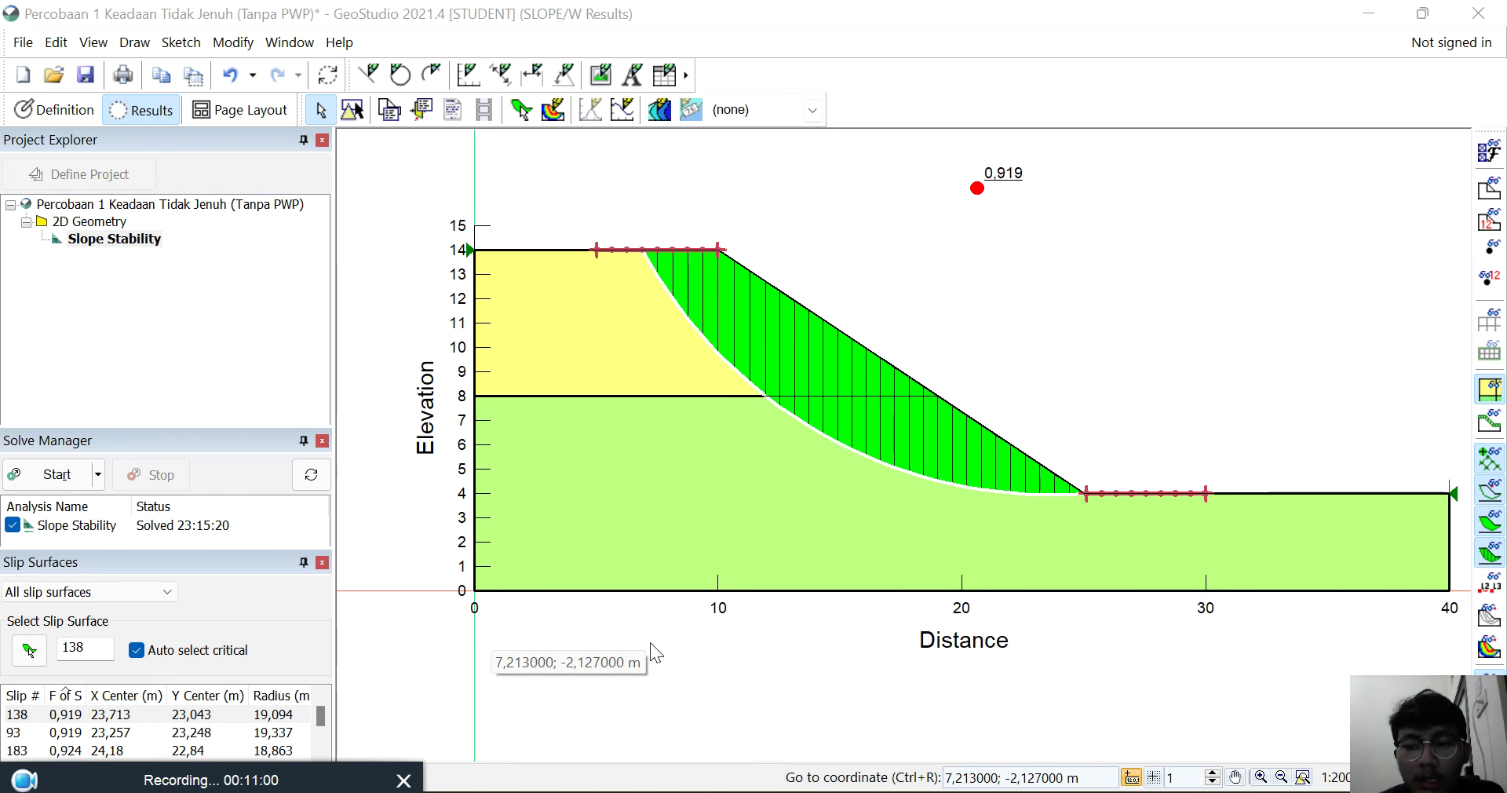
pyautogui.hotkey('alt', 'Tab')
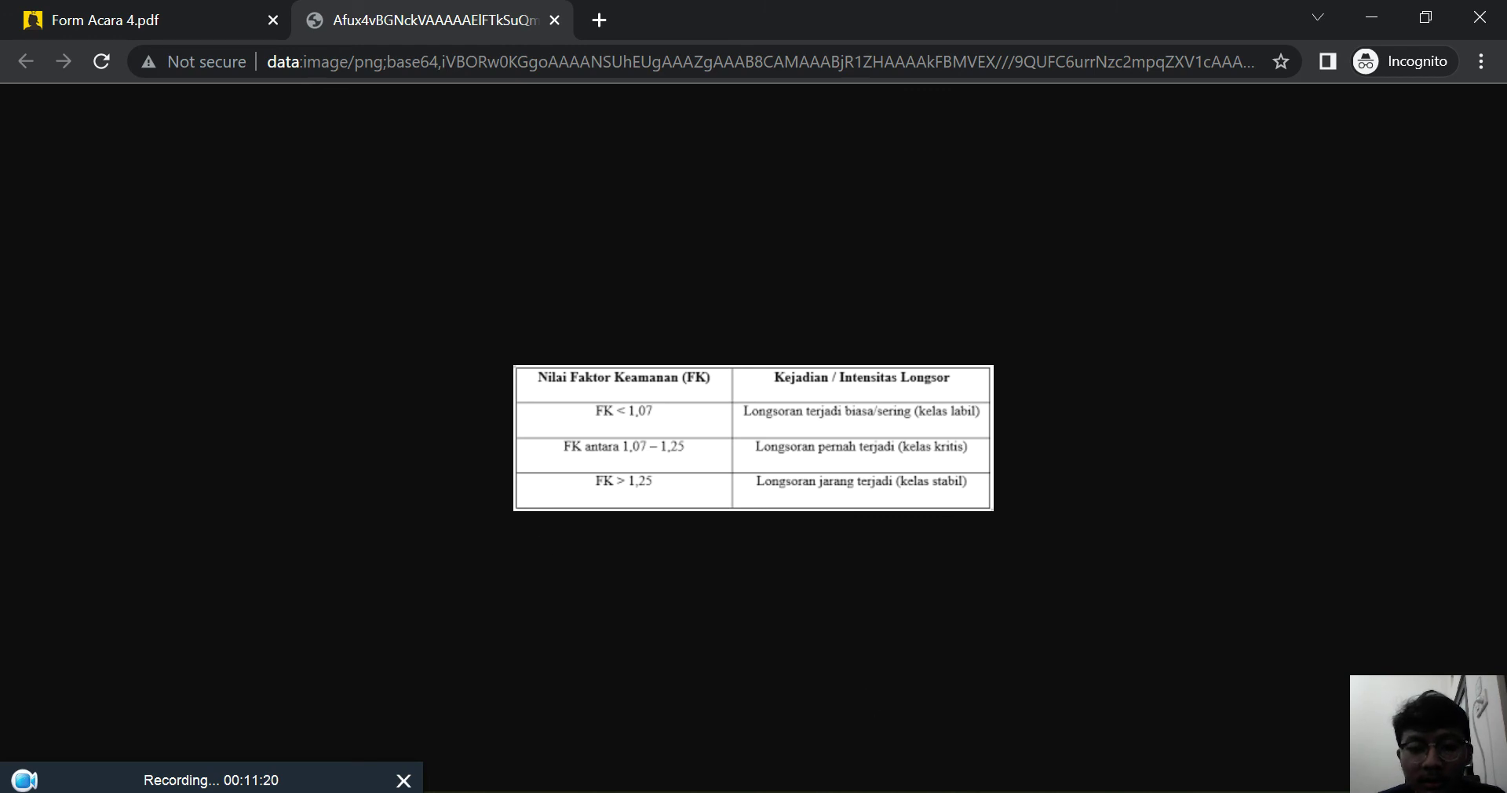
pyautogui.hotkey('alt', 'Tab')
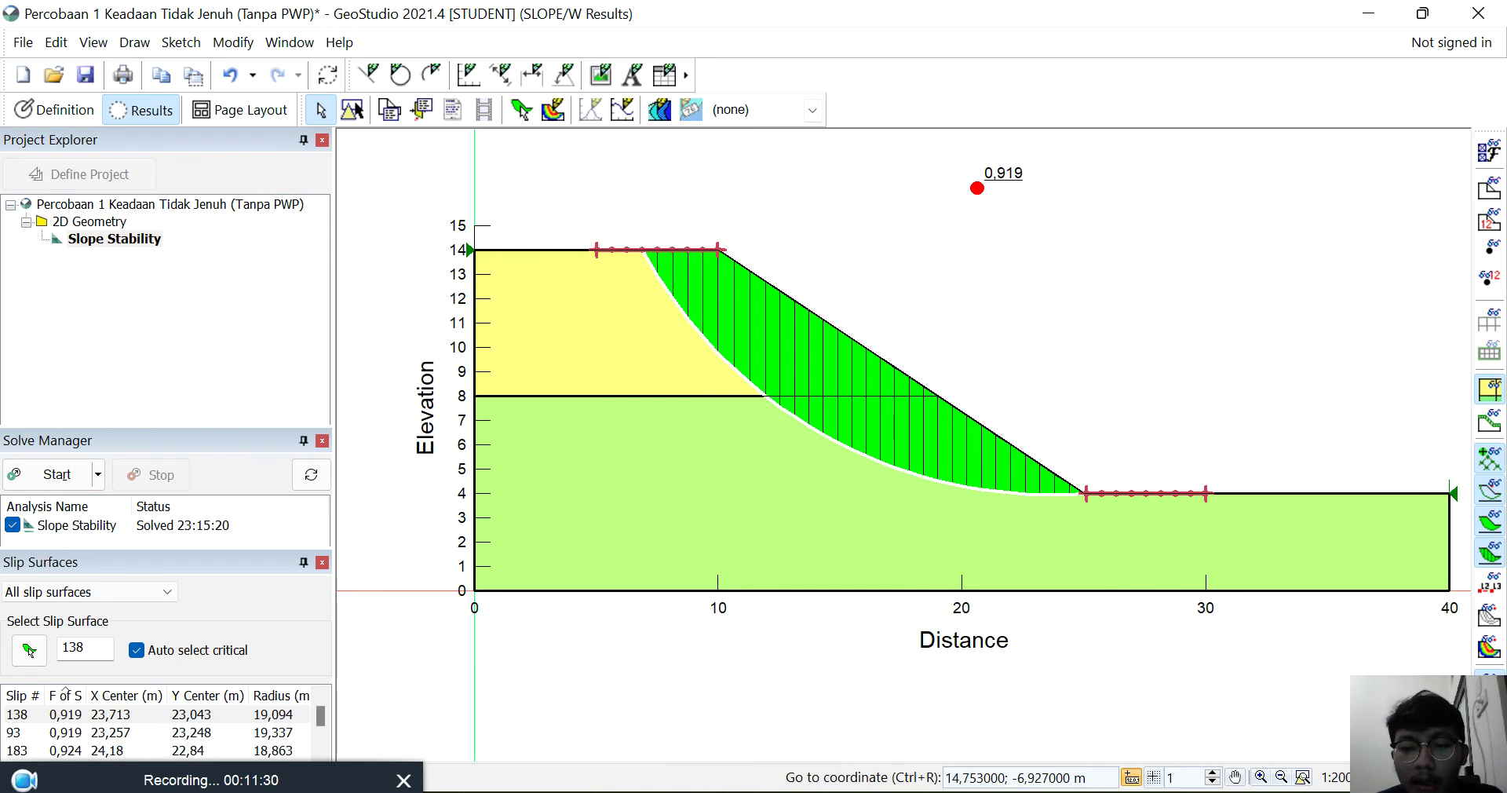
pyautogui.click(878, 792)
pyautogui.click(3, 3)
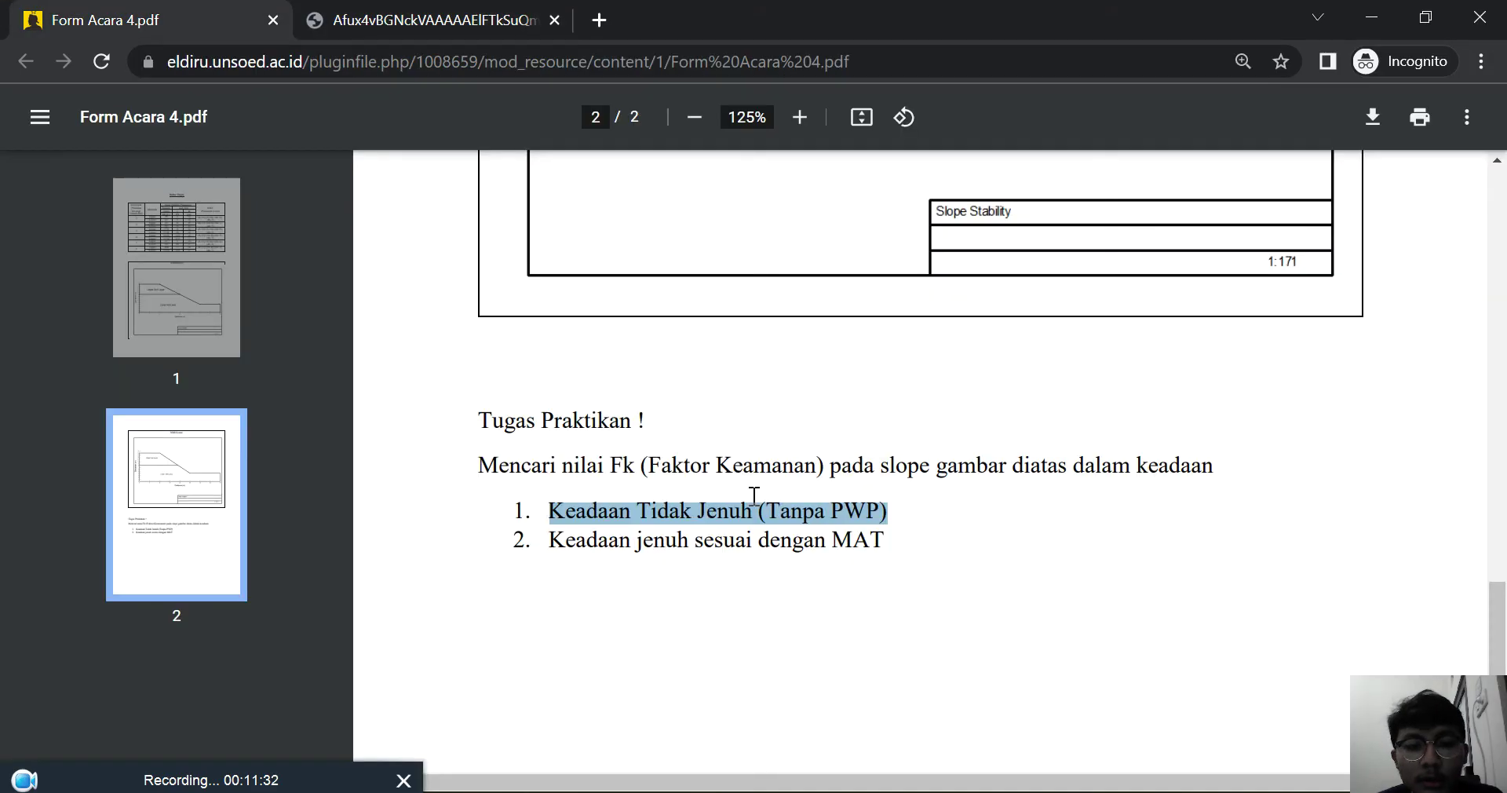
pyautogui.click(873, 792)
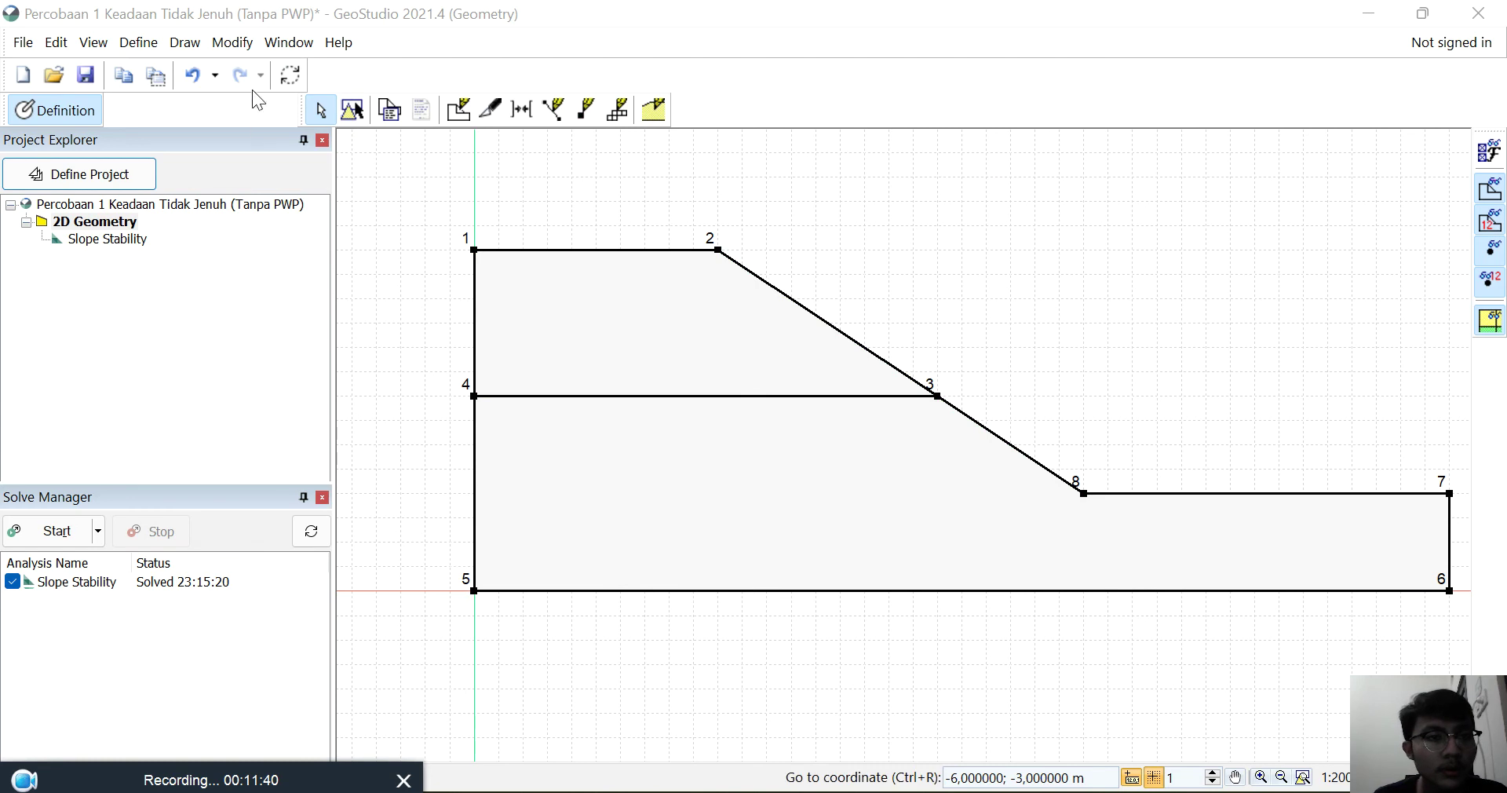
pyautogui.click(239, 43)
pyautogui.moveTo(198, 49)
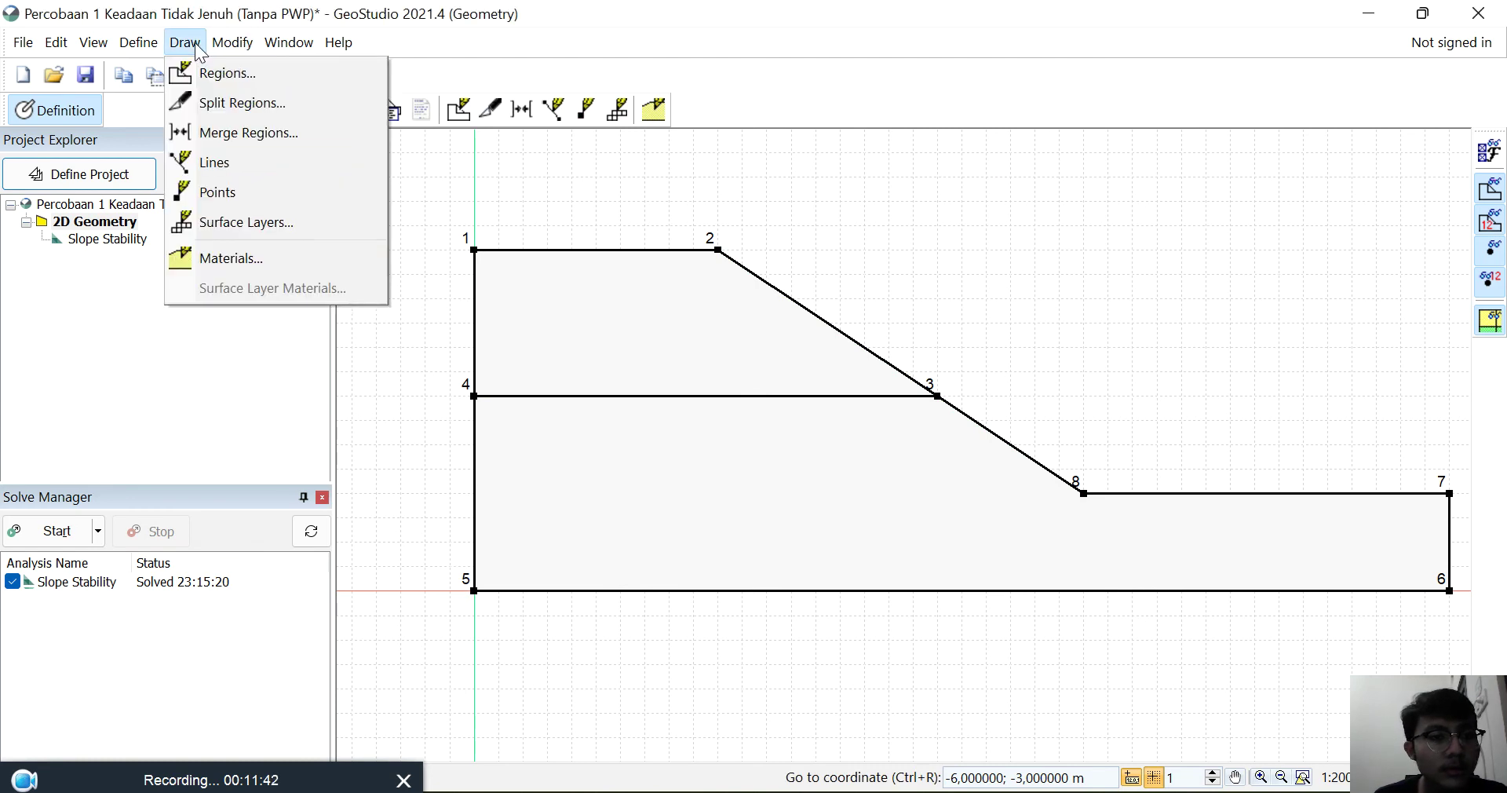
pyautogui.moveTo(24, 49)
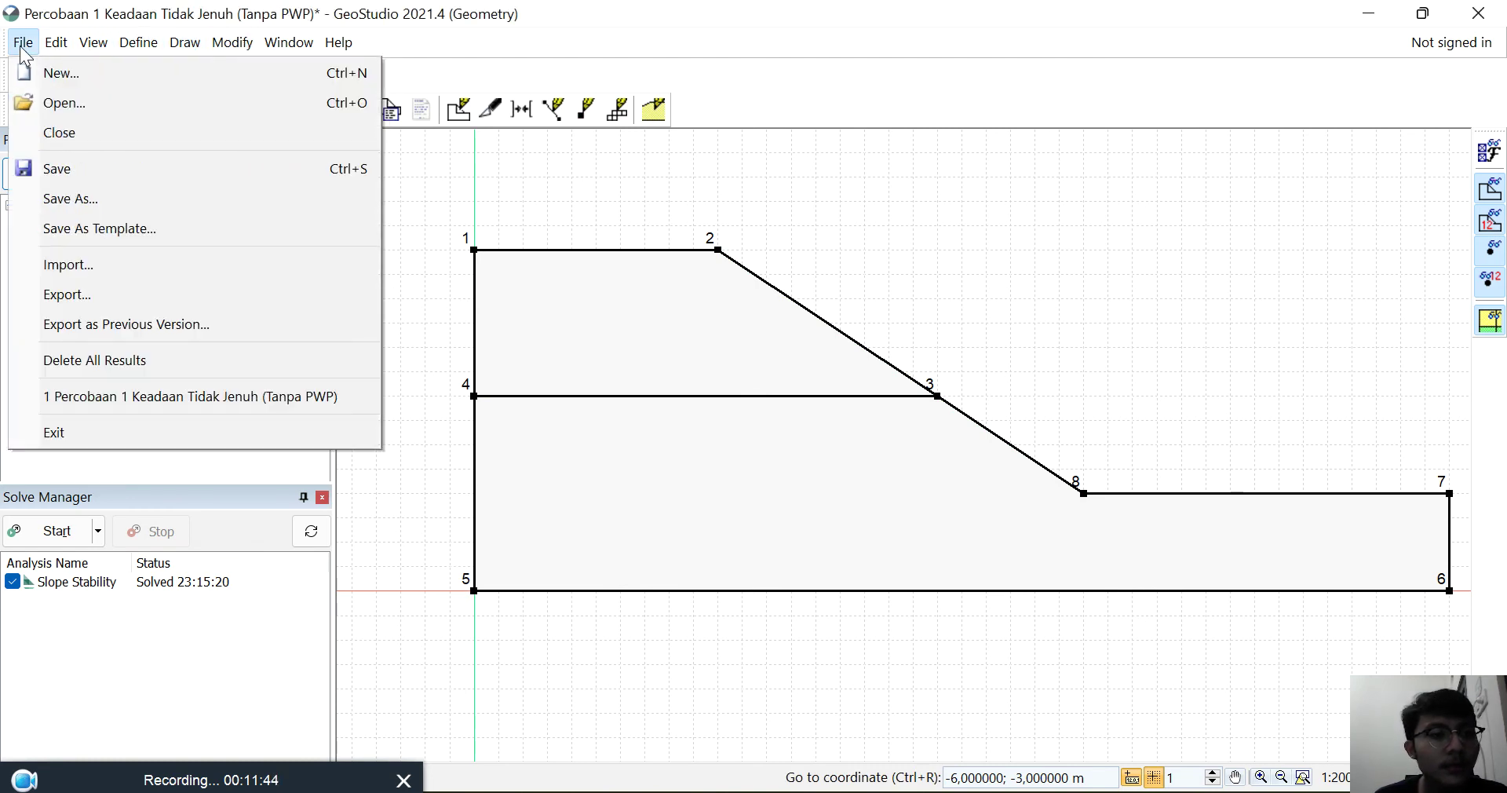
pyautogui.moveTo(268, 47)
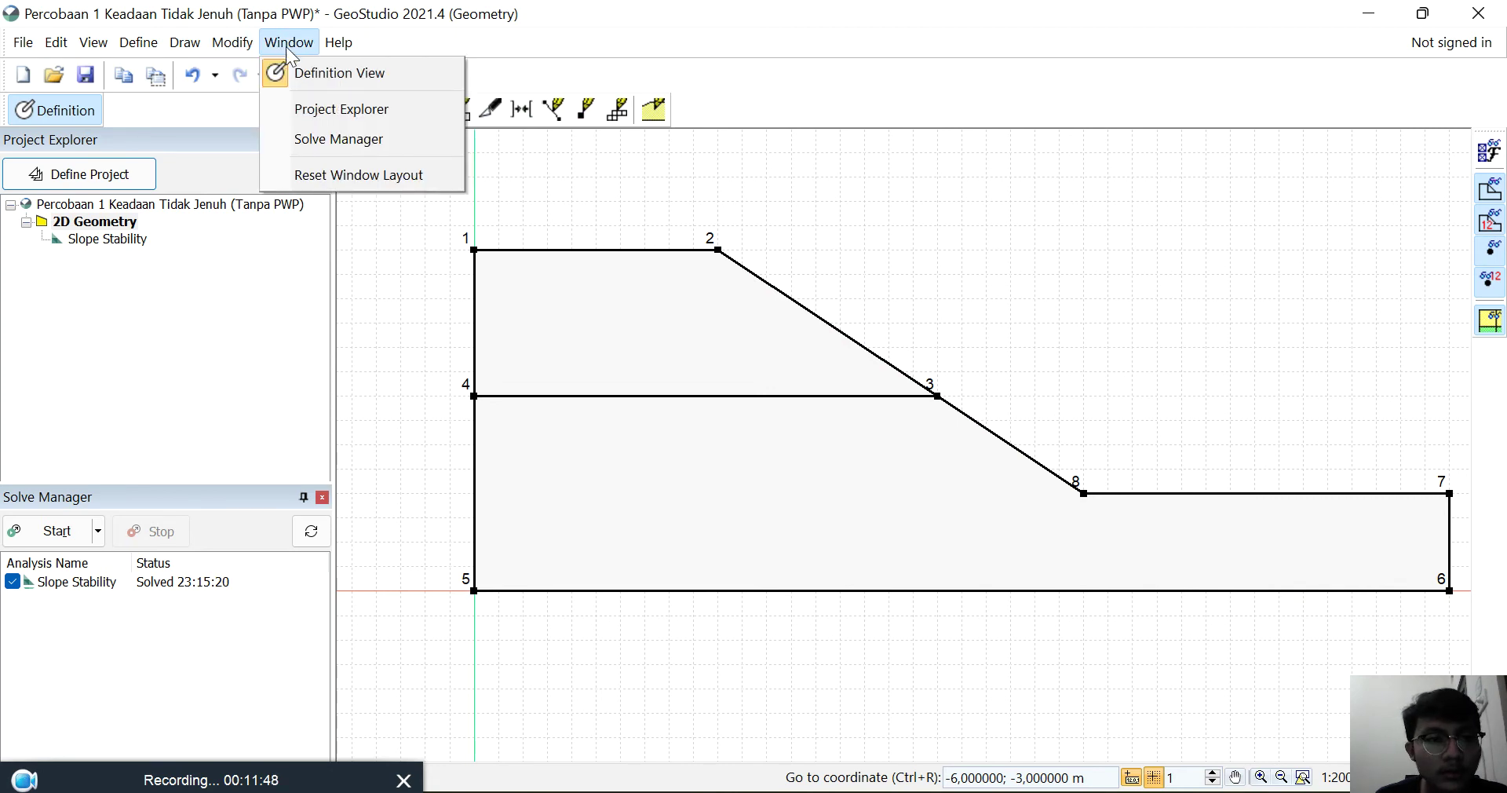
# Step: Show the Slope Stability analysis in Page Layout view and bring the slope drawing into view
pyautogui.click(123, 240)
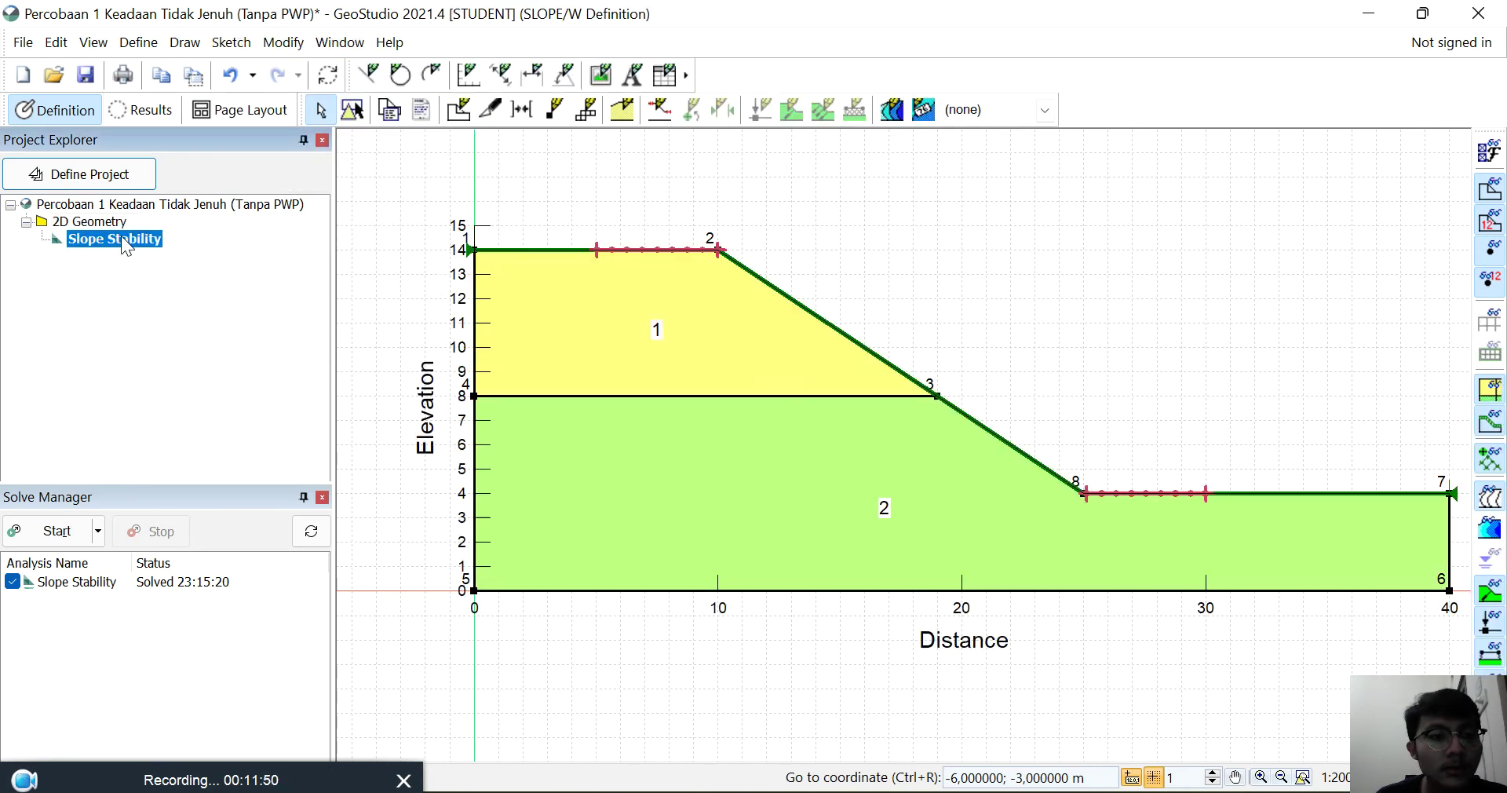
pyautogui.click(334, 43)
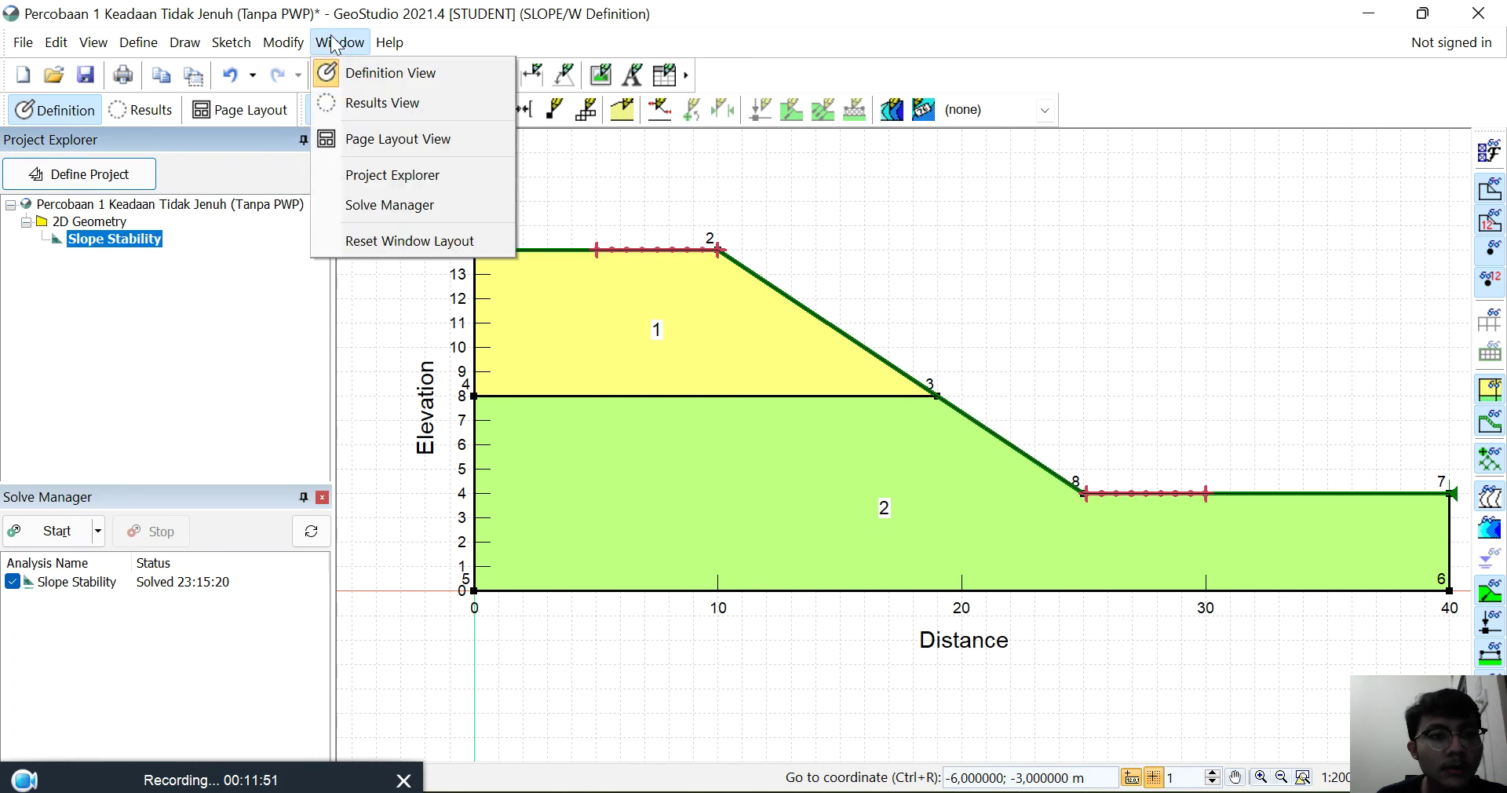
pyautogui.click(368, 138)
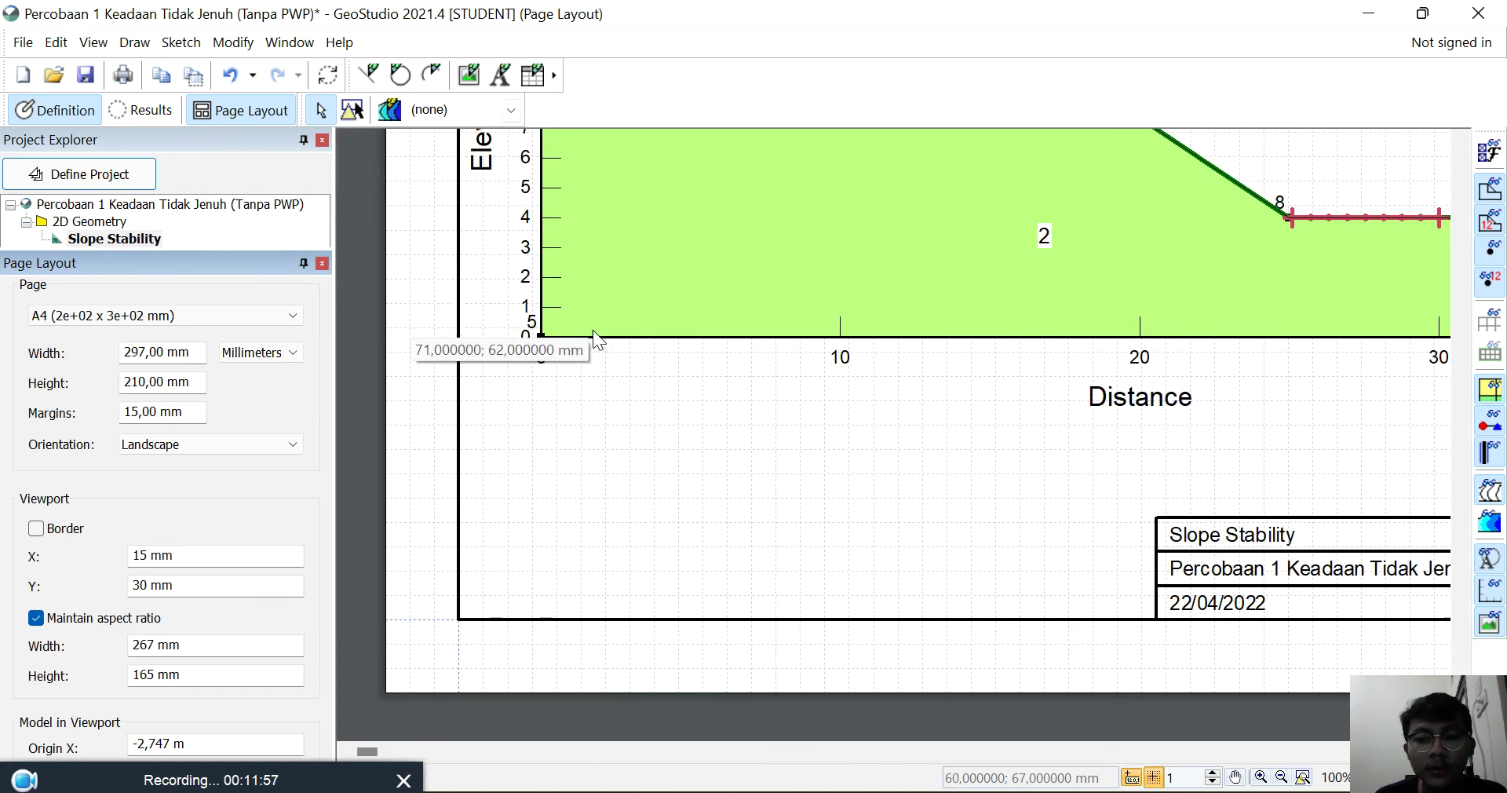
pyautogui.click(1235, 777)
pyautogui.moveTo(1226, 471); pyautogui.dragTo(1056, 730)
pyautogui.moveTo(1118, 327)
pyautogui.mouseDown()
pyautogui.moveTo(1064, 357)
pyautogui.moveTo(858, 336)
pyautogui.moveTo(931, 313)
pyautogui.moveTo(1028, 345)
pyautogui.moveTo(1010, 196)
pyautogui.moveTo(1041, 236)
pyautogui.mouseUp()
# Step: Export the page layout as a 1000 by 707 pixel JPEG named "Percobaan 1 Keadaan Tidak Jenuh (Tanpa PWP)" in Documents
pyautogui.click(25, 42)
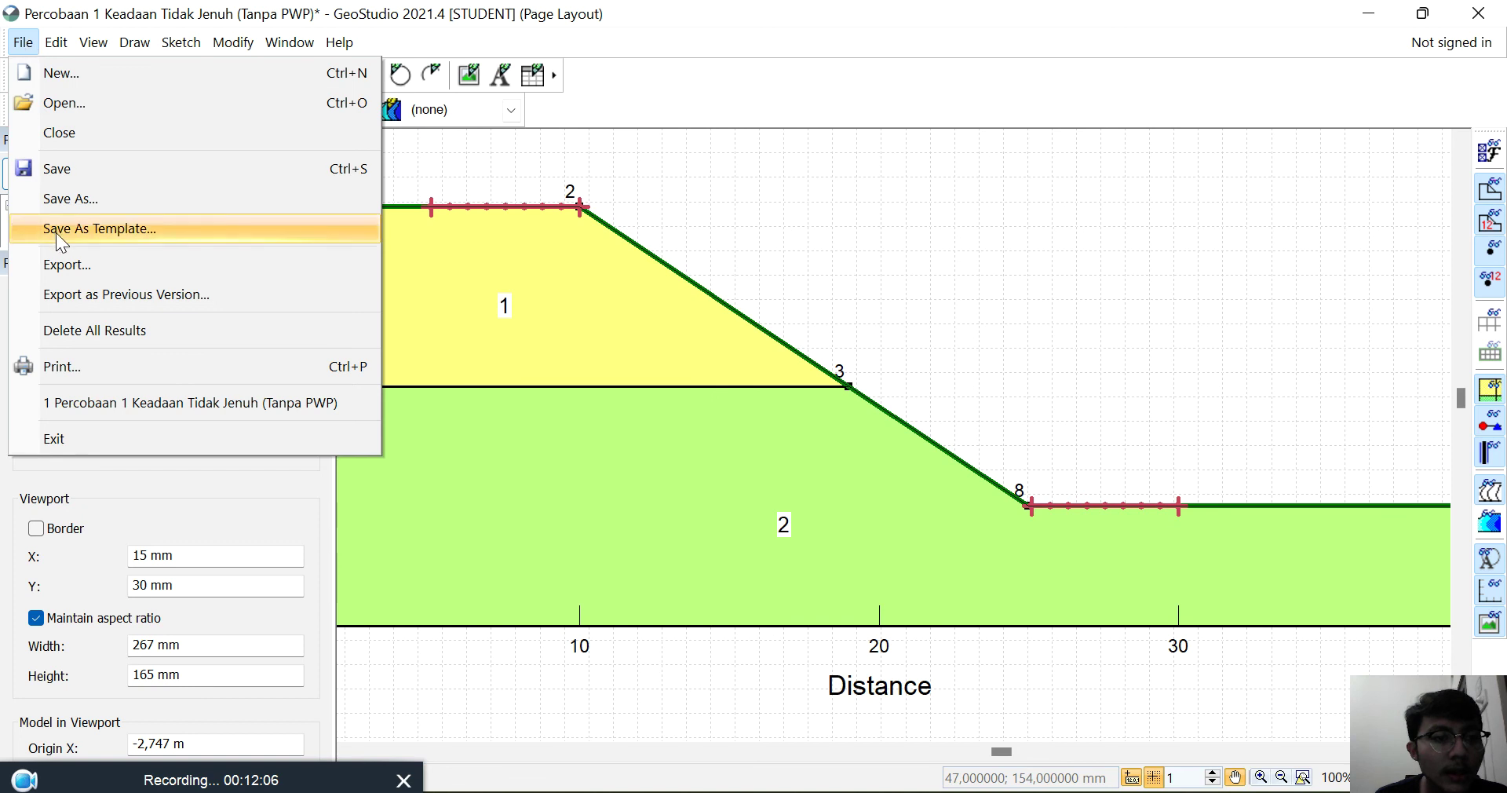
pyautogui.click(64, 265)
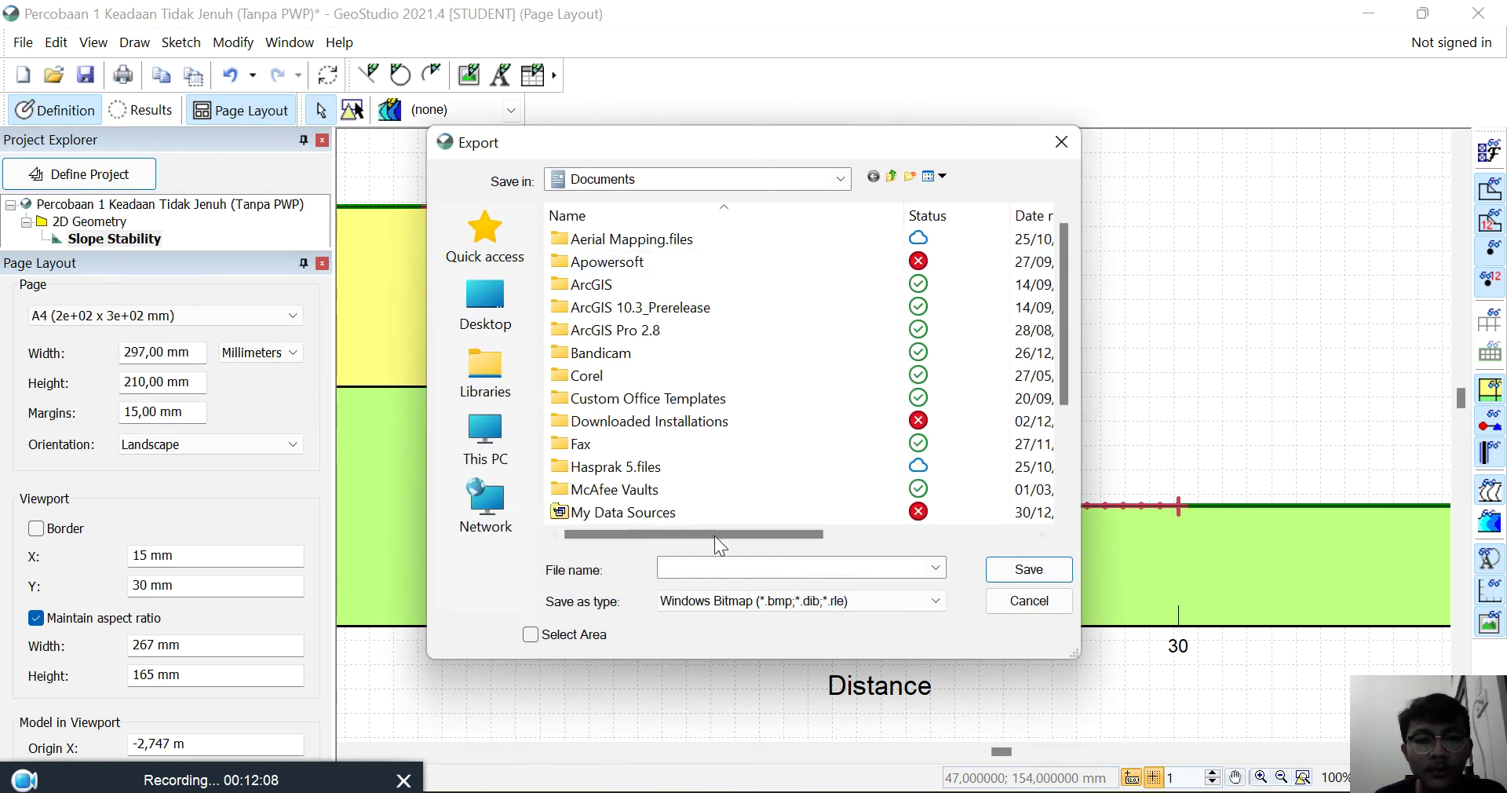
pyautogui.click(785, 601)
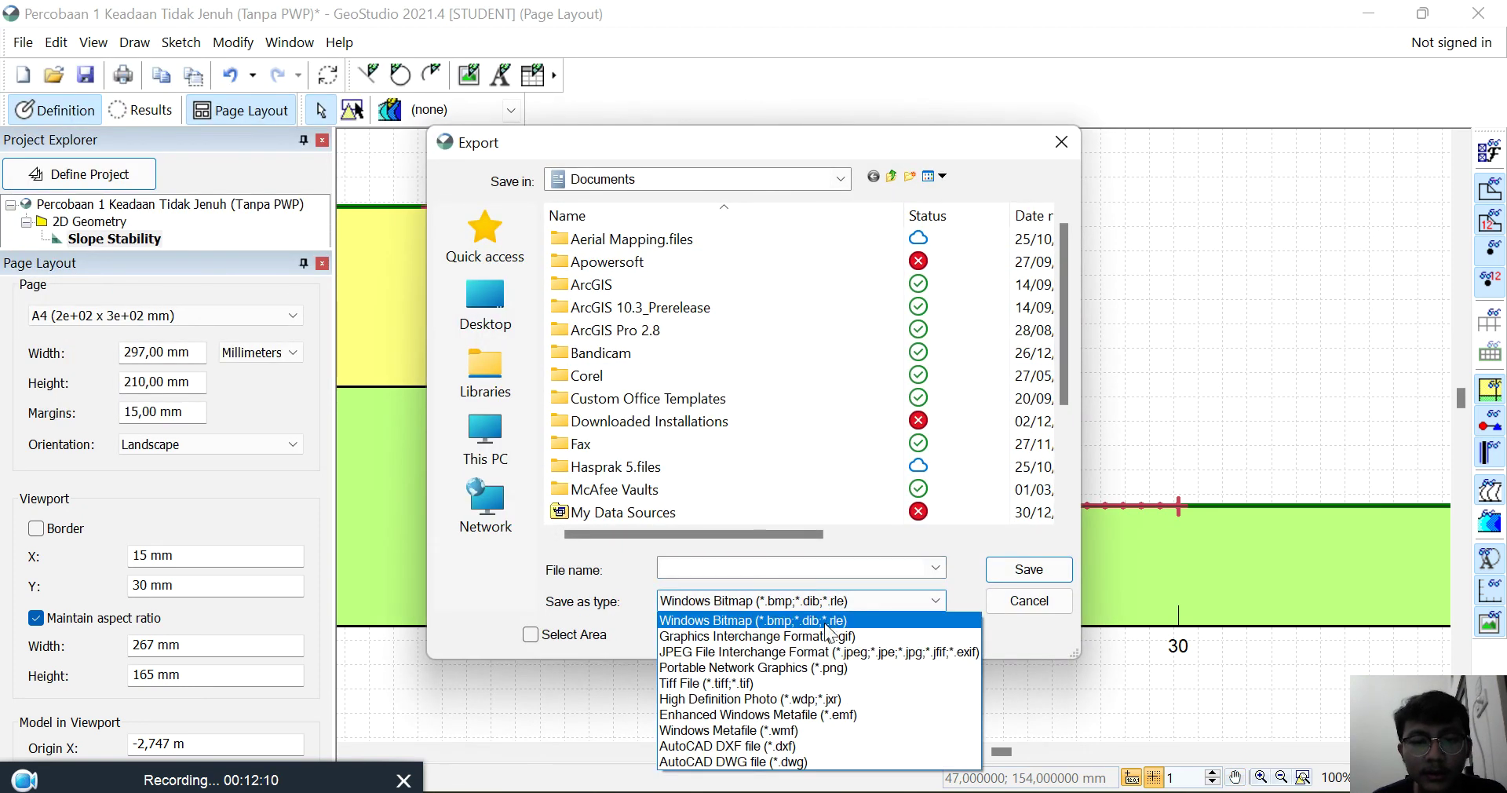
pyautogui.click(832, 658)
pyautogui.click(800, 566)
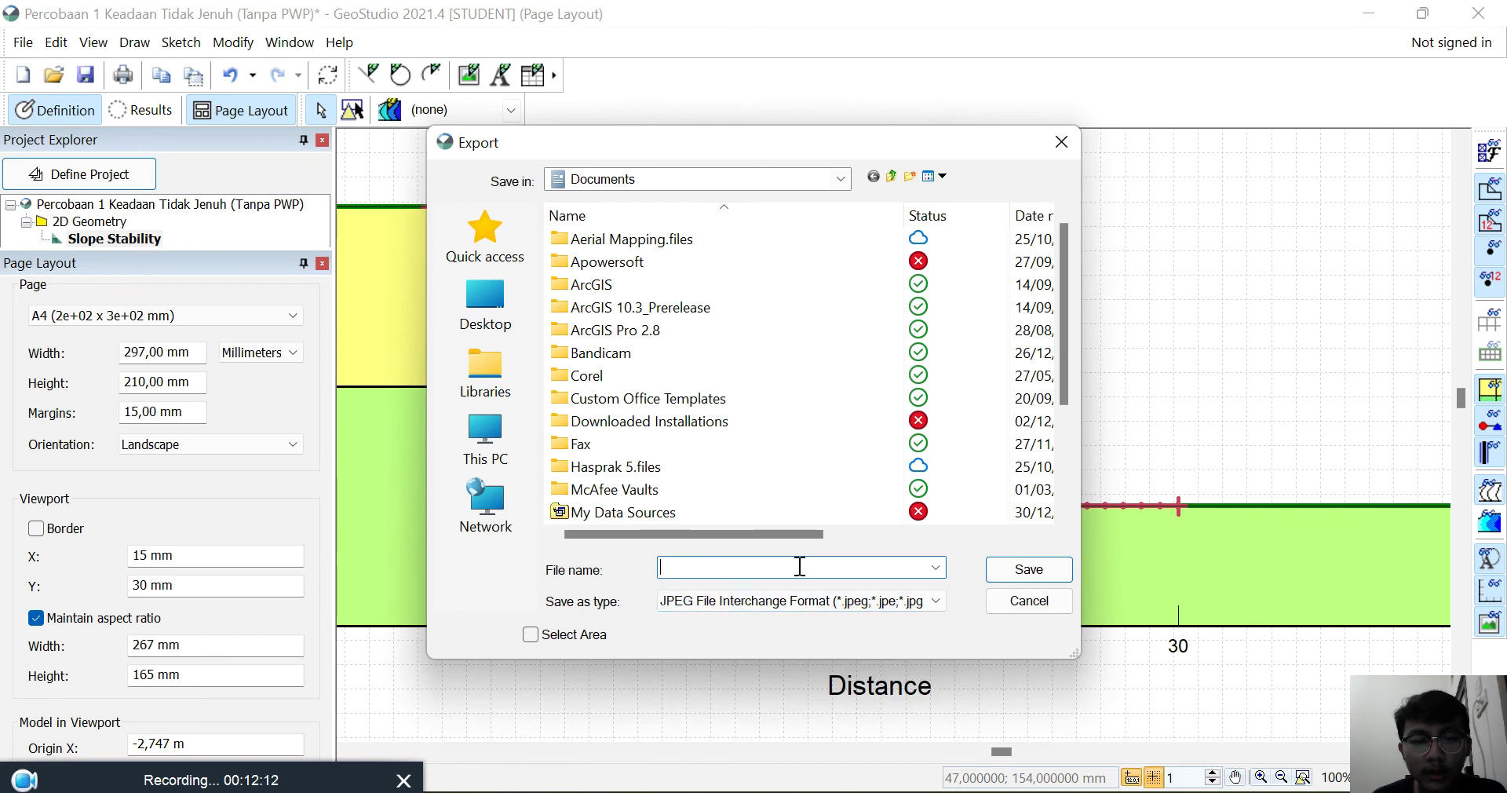
pyautogui.write('Percob')
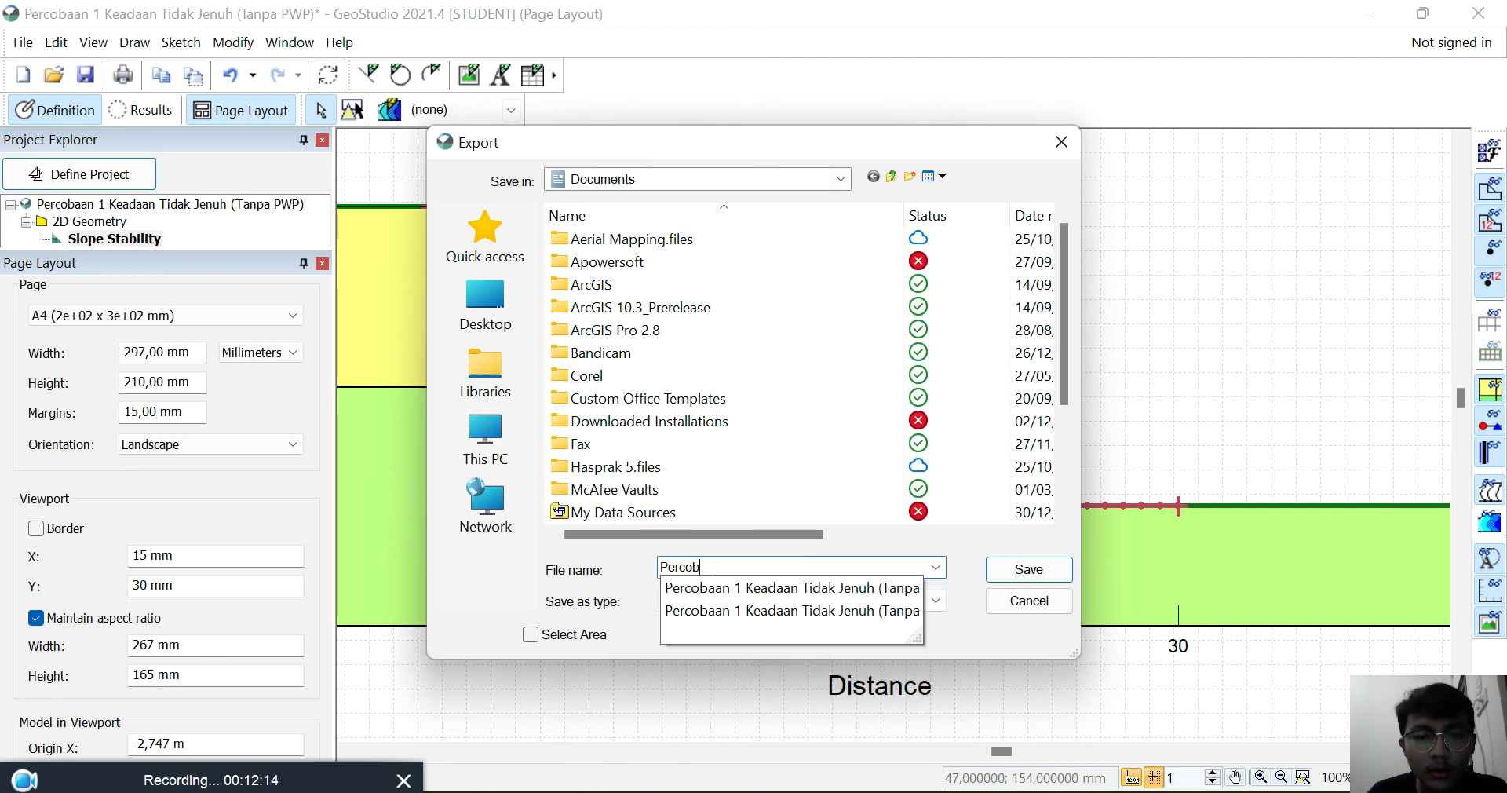
pyautogui.write('aan 1 Keadan Tidak jenuh (T')
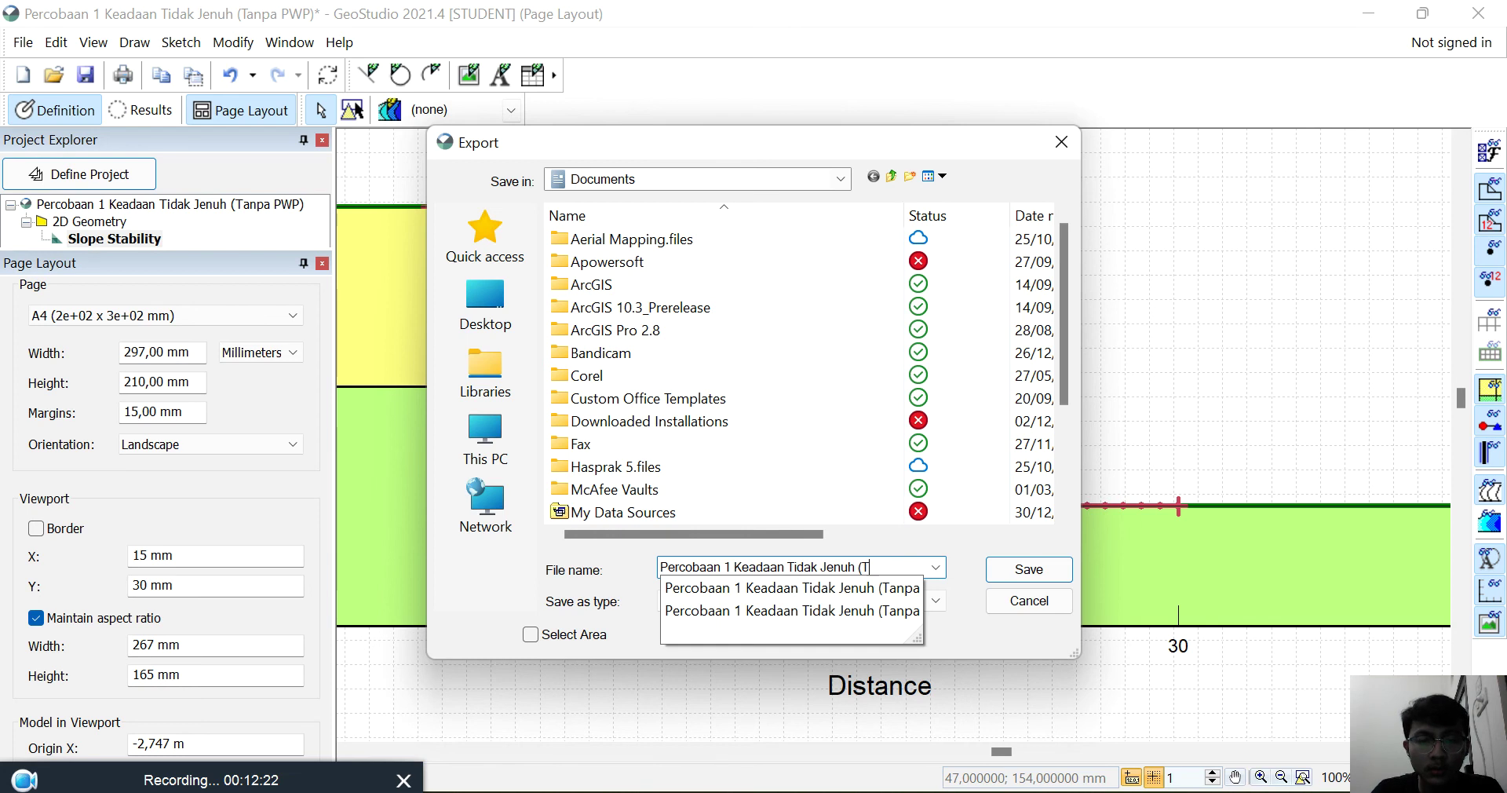
pyautogui.write('anpa PWP)')
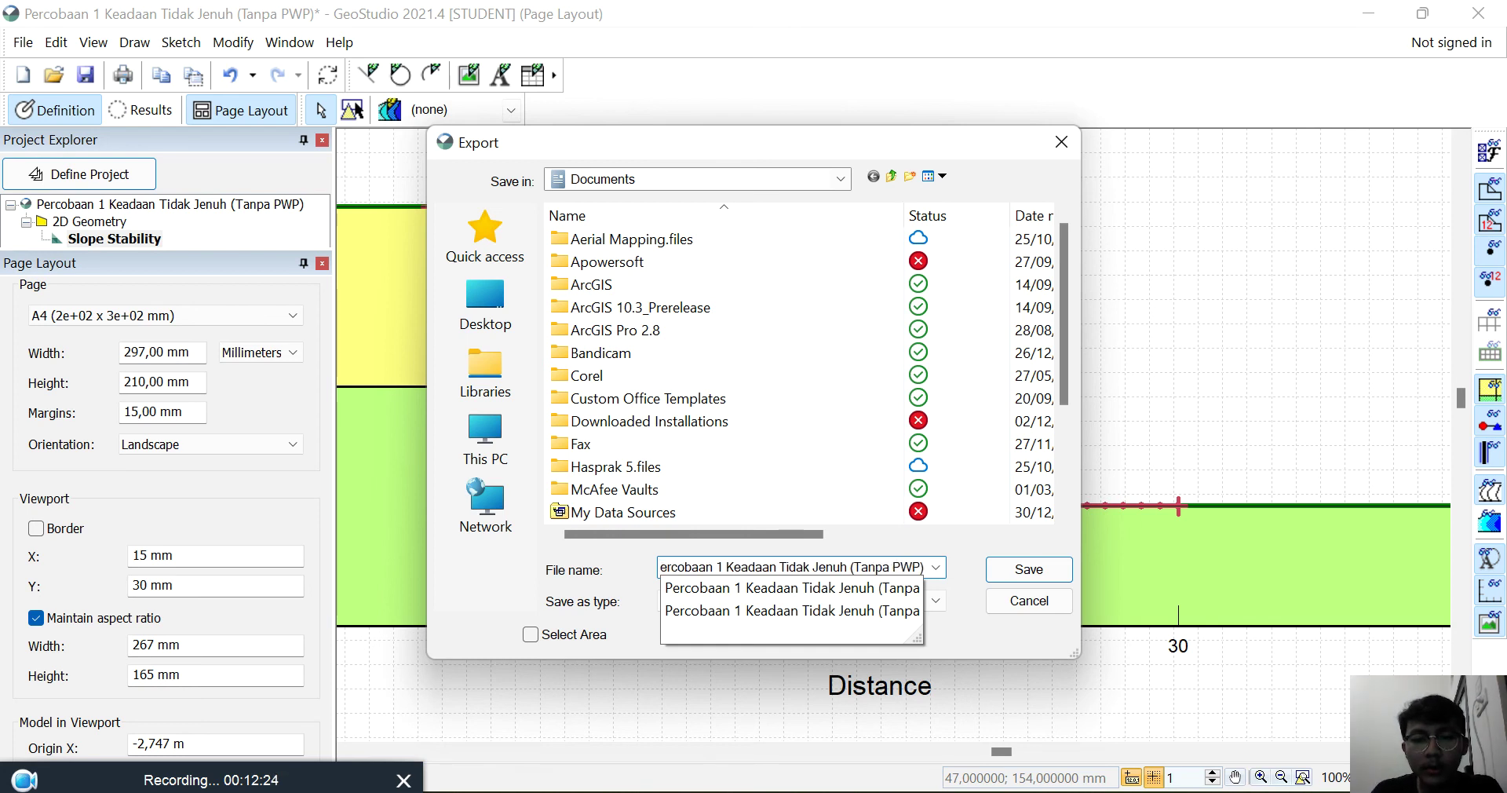
pyautogui.click(1020, 569)
pyautogui.click(1020, 569)
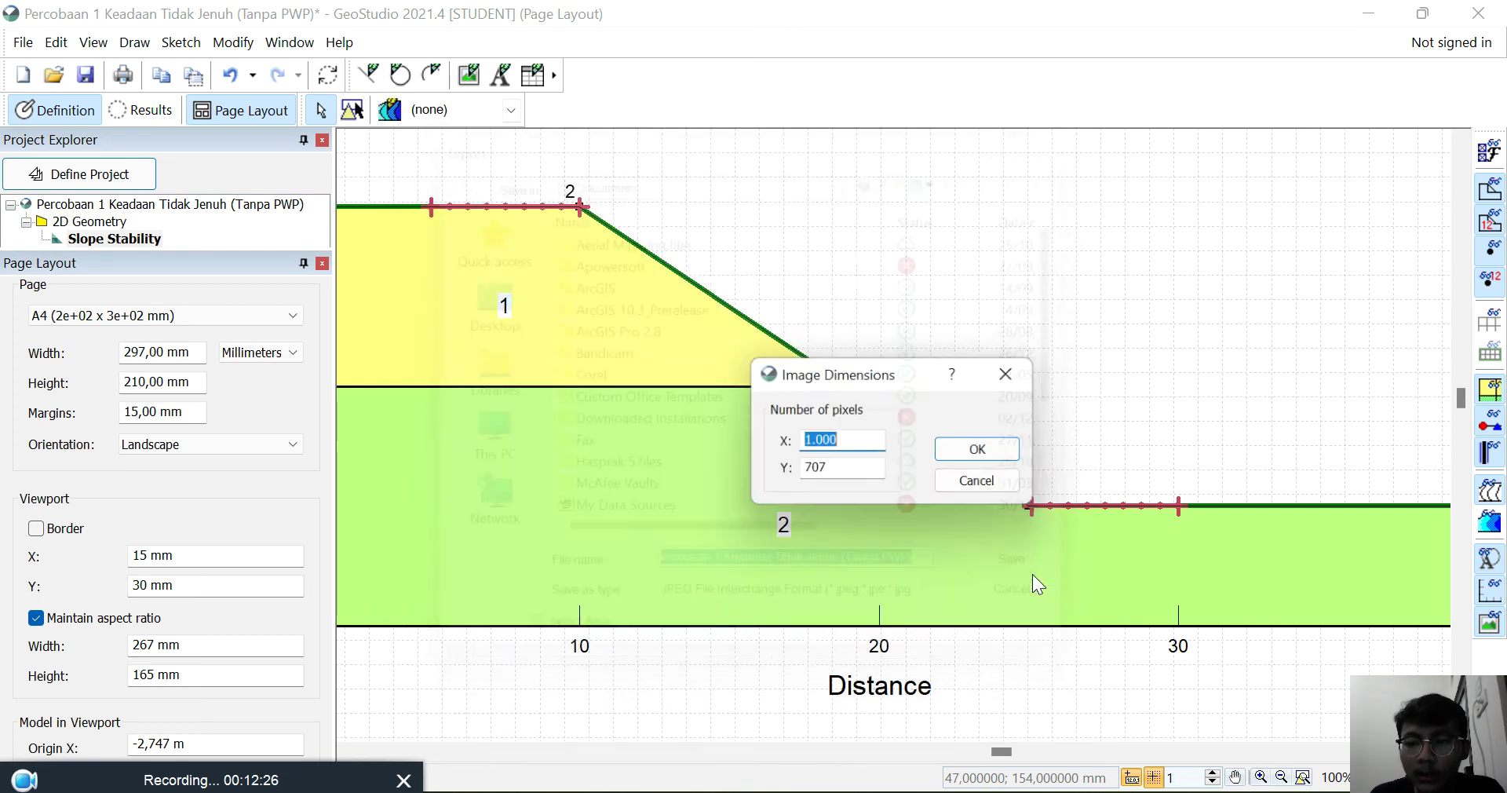
pyautogui.click(983, 457)
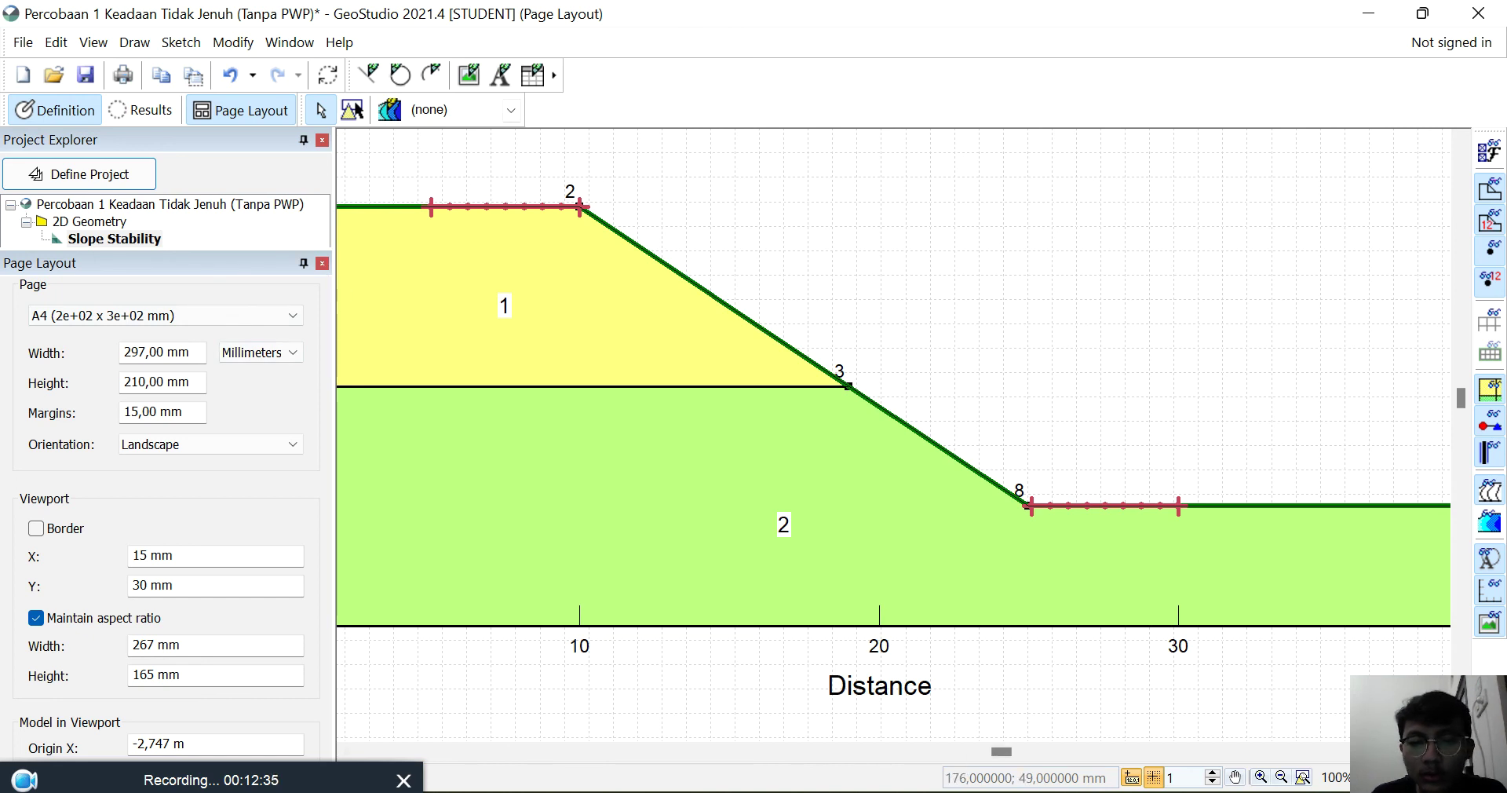
# Step: Check the second task, "Keadaan jenuh sesuai dengan MAT", in the PDF's task list in the browser, and return to GeoStudio
pyautogui.hotkey('alt', 'Tab')
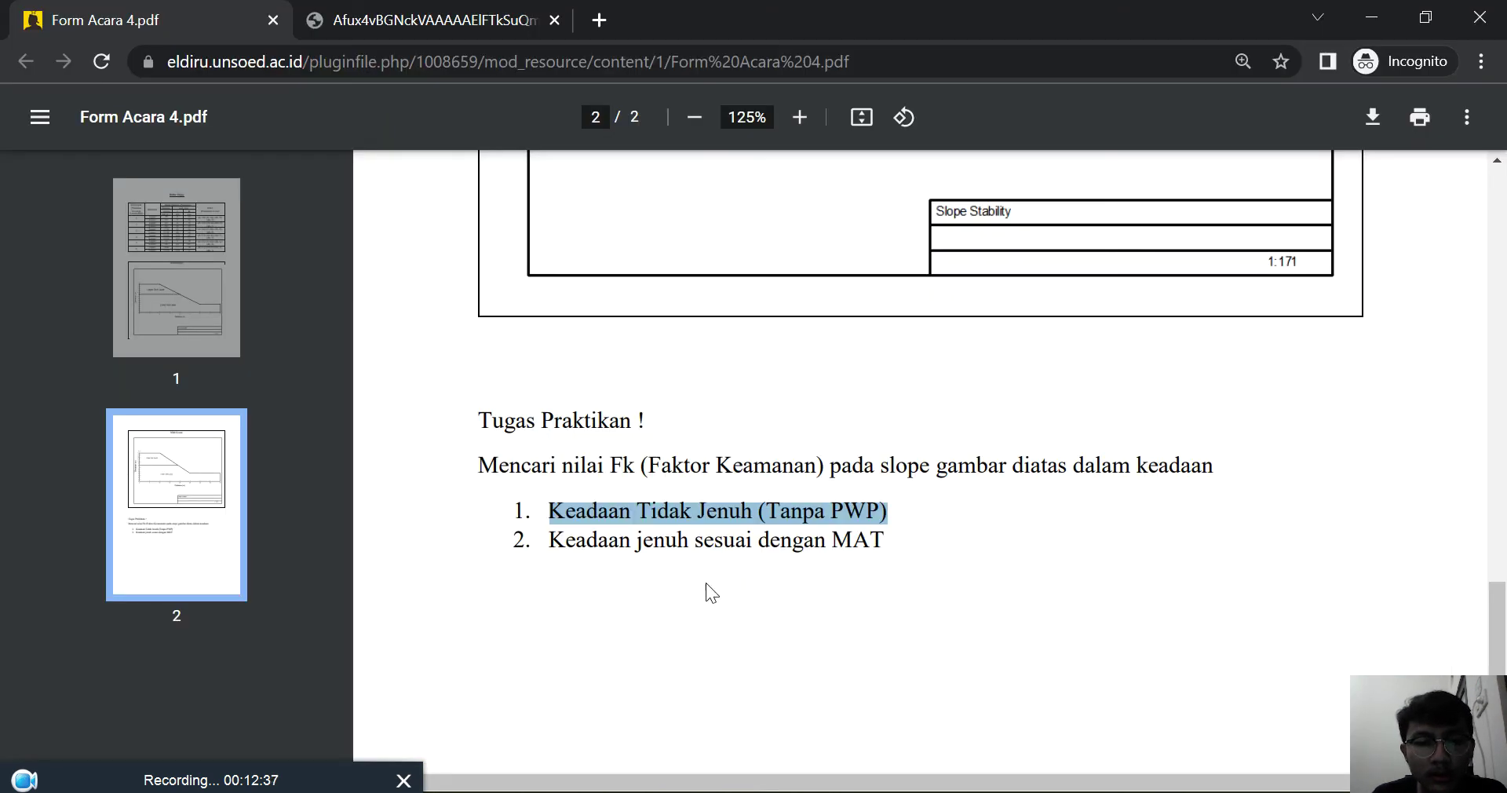
pyautogui.moveTo(552, 541); pyautogui.dragTo(900, 541)
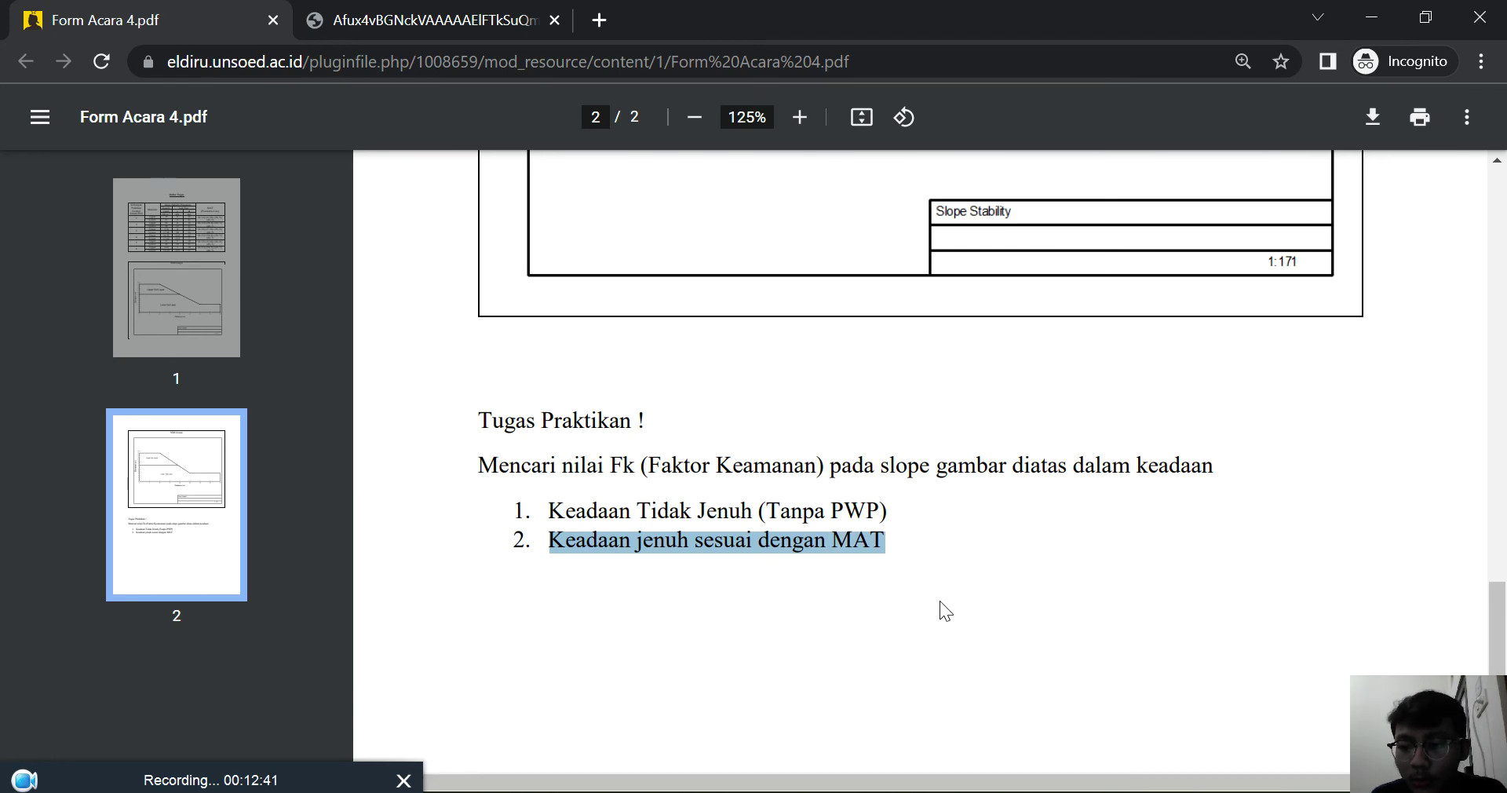
pyautogui.hotkey('alt', 'Tab')
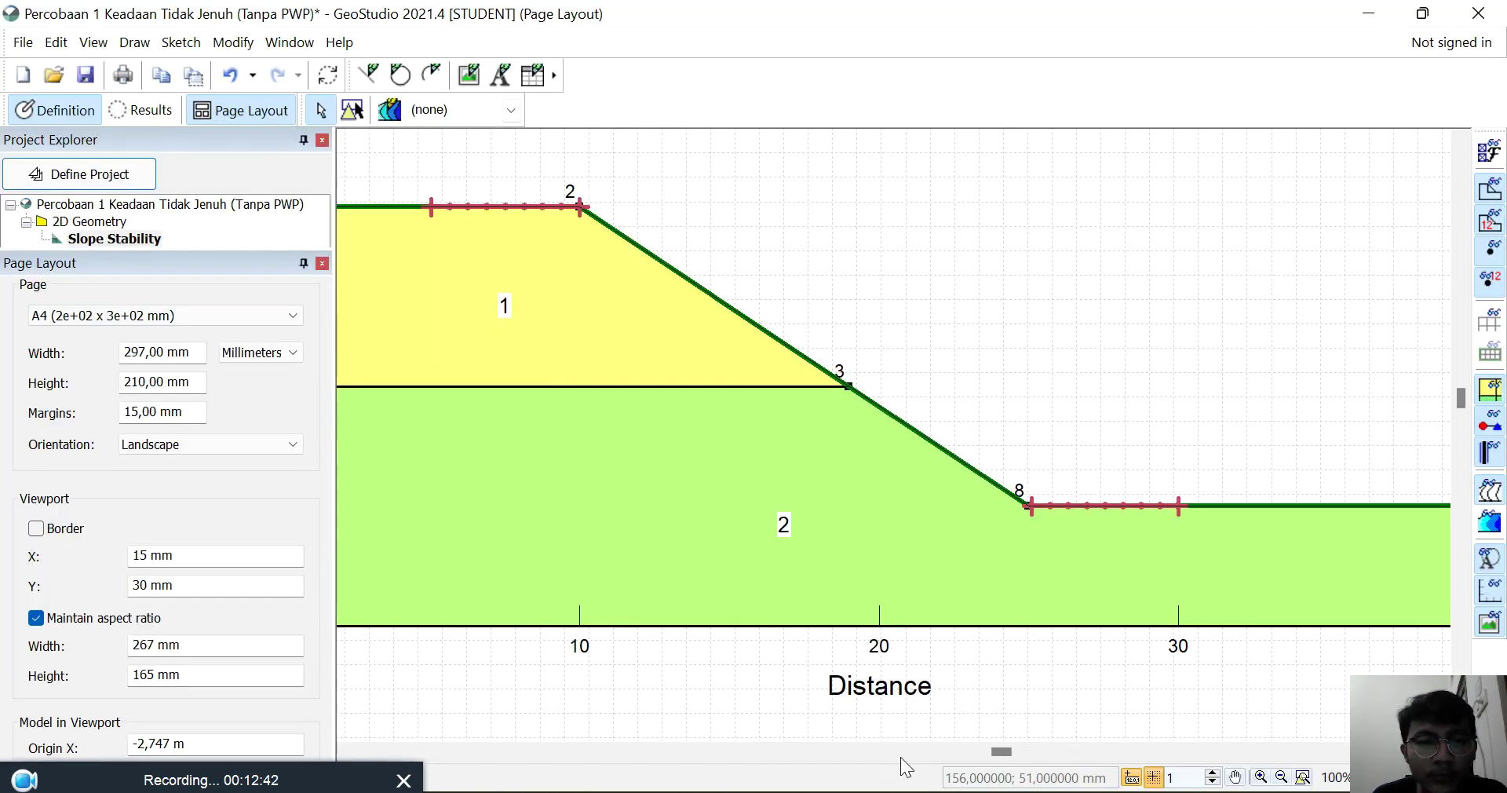
# Step: Close the page layout properties and return the Slope Stability analysis to its normal definition view
pyautogui.click(322, 263)
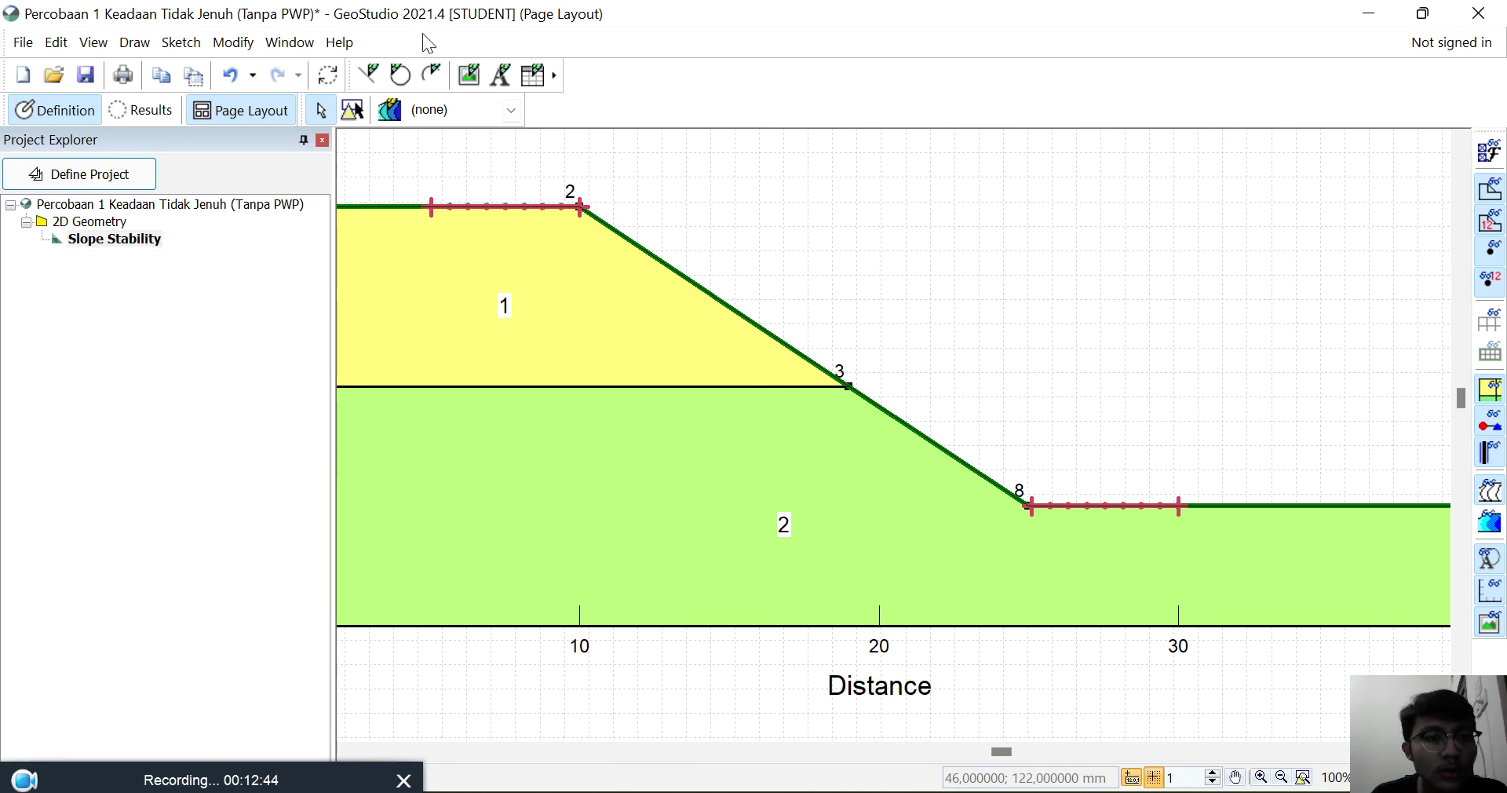
pyautogui.click(287, 42)
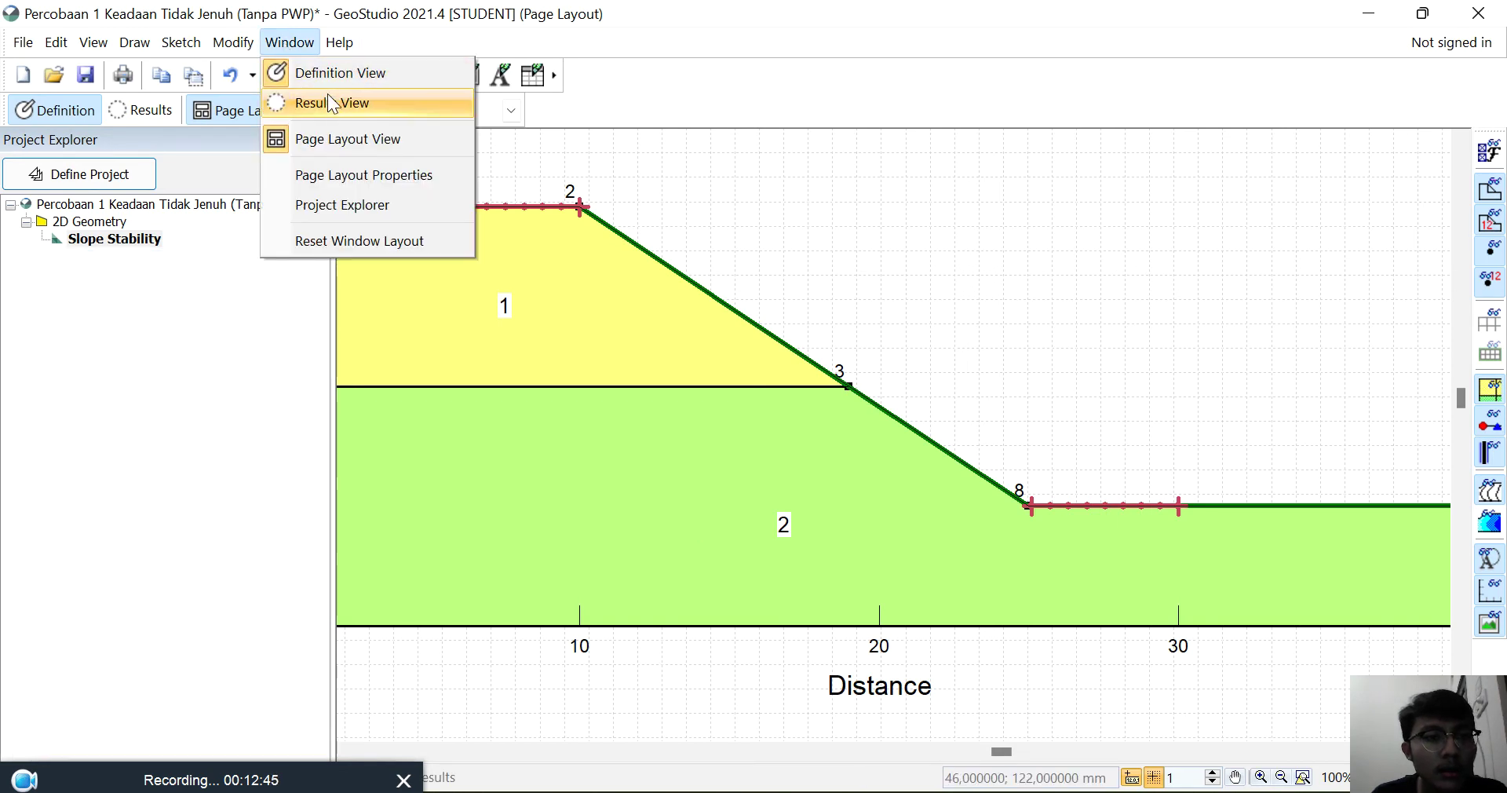
pyautogui.click(340, 141)
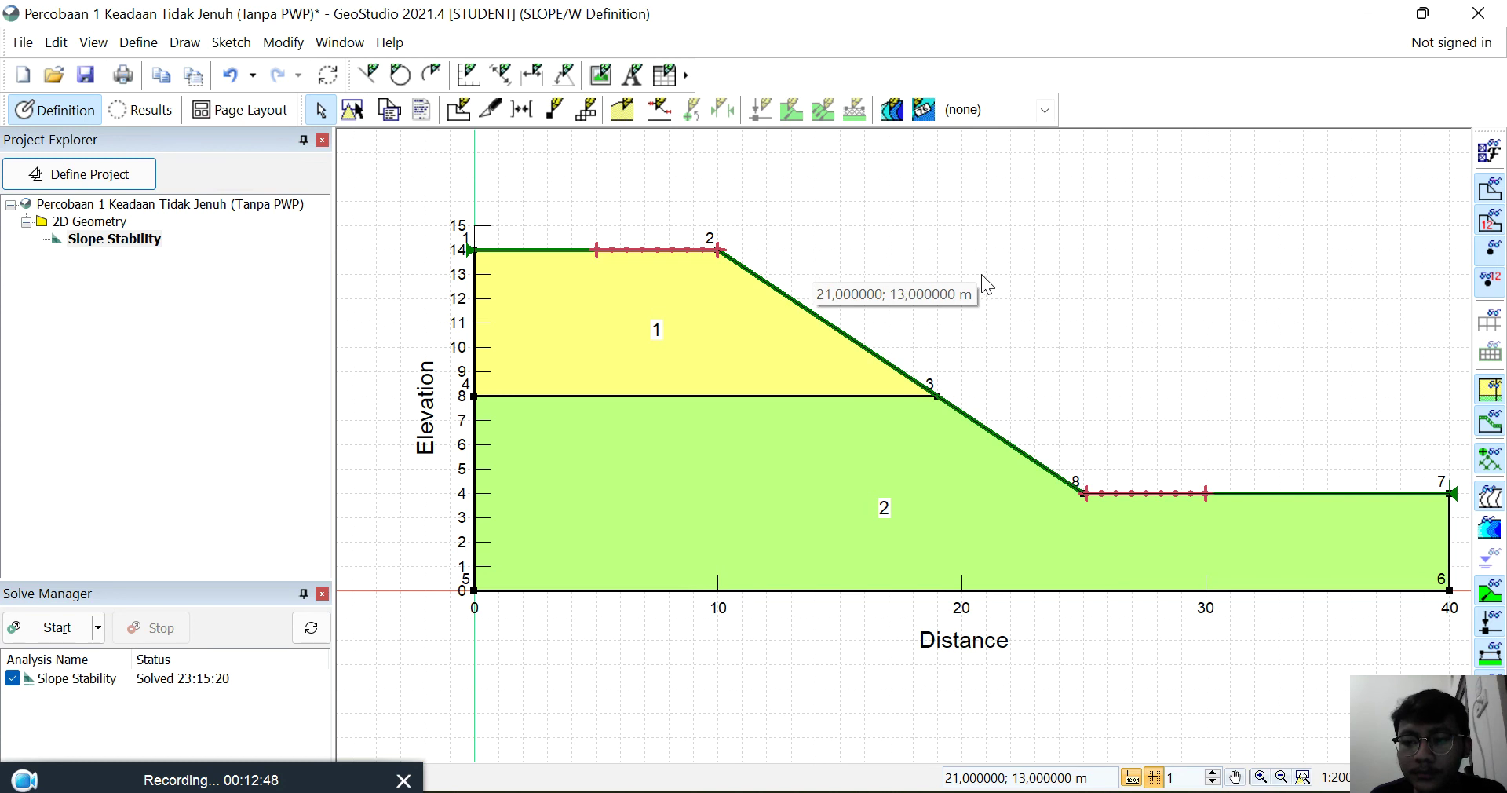
# Step: Set the Slope Stability analysis's PWP conditions to Piezometric Line in the project definition
pyautogui.click(95, 223)
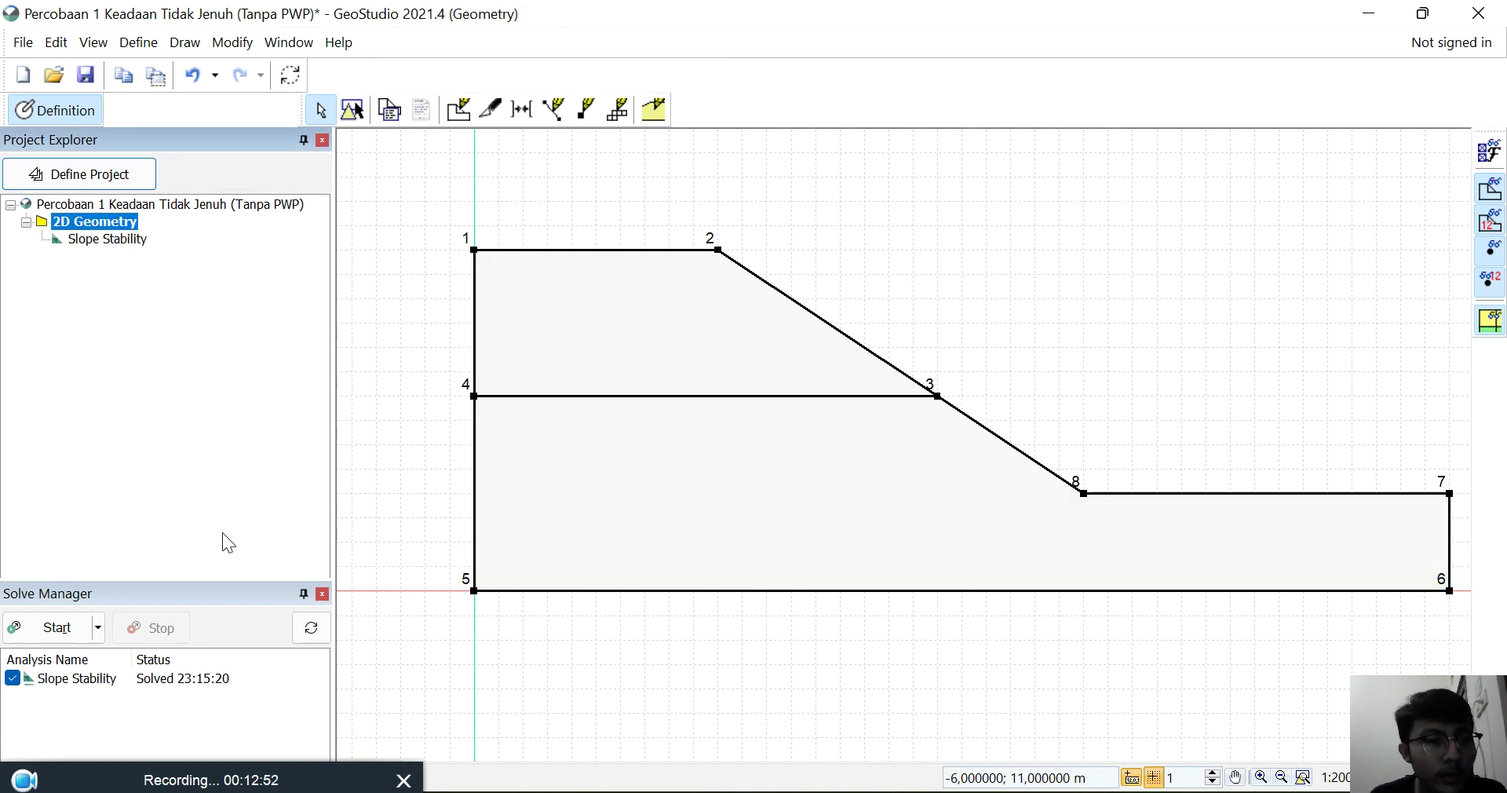
pyautogui.click(122, 168)
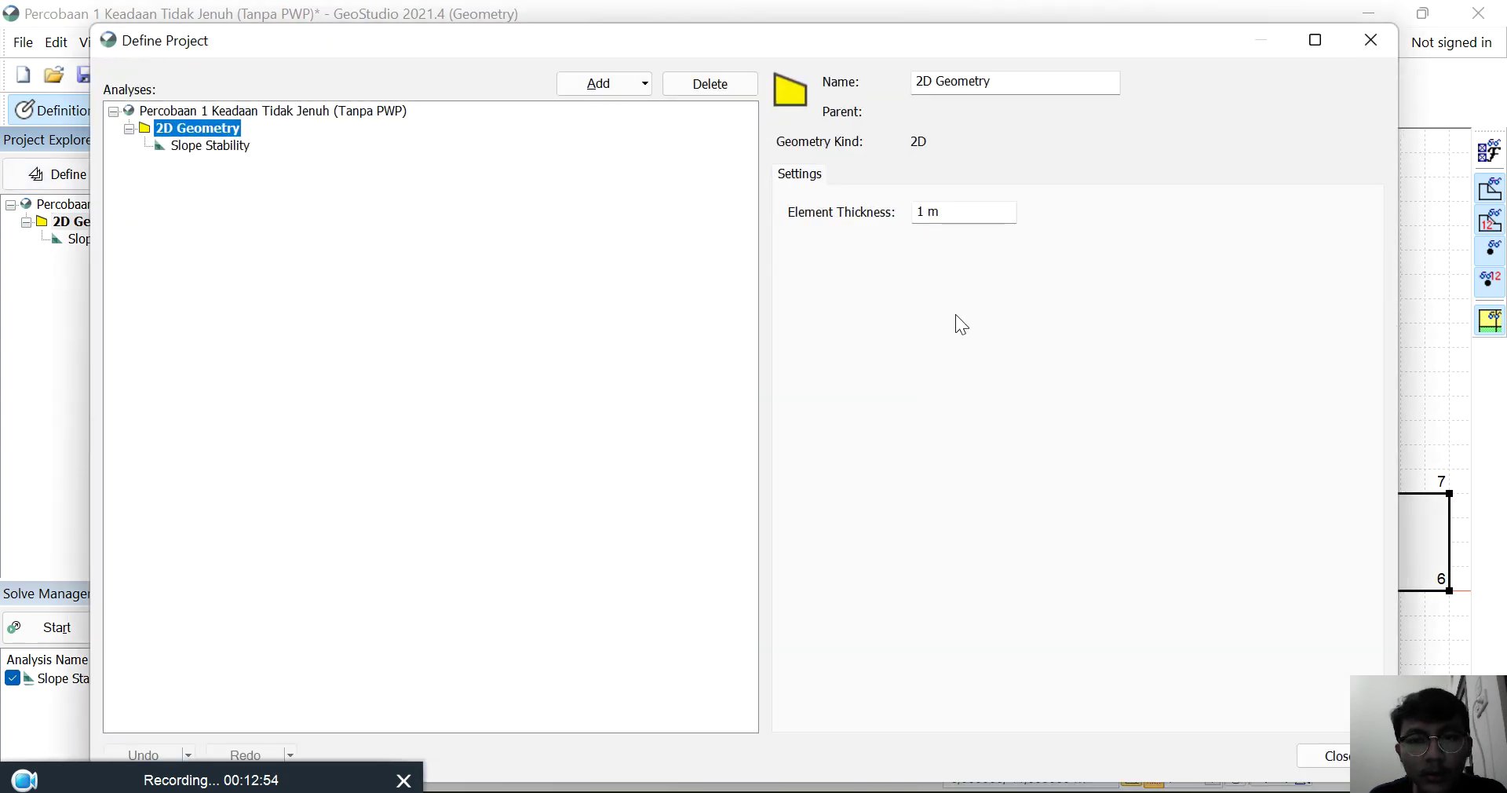
pyautogui.click(192, 146)
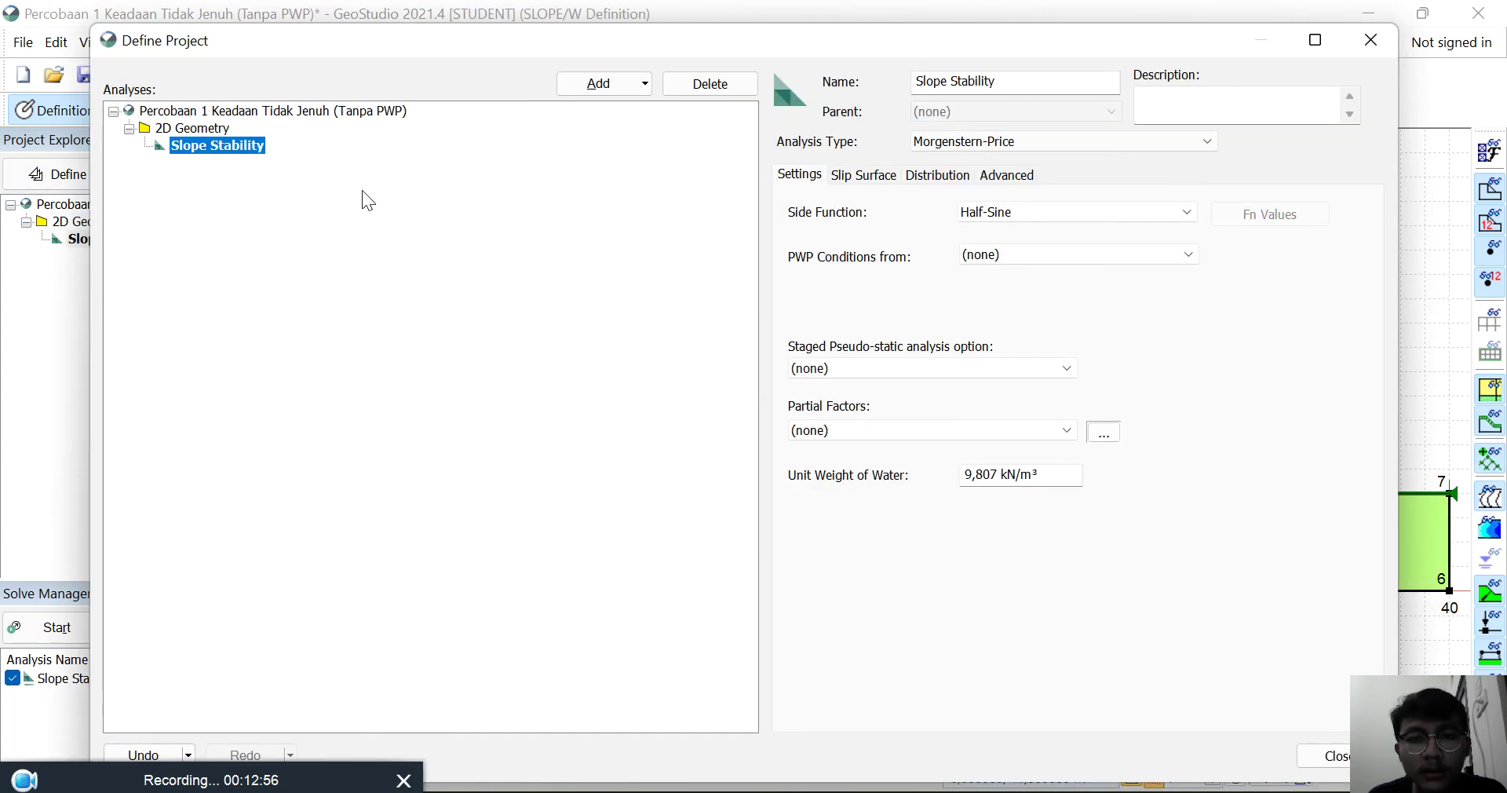
pyautogui.click(1058, 257)
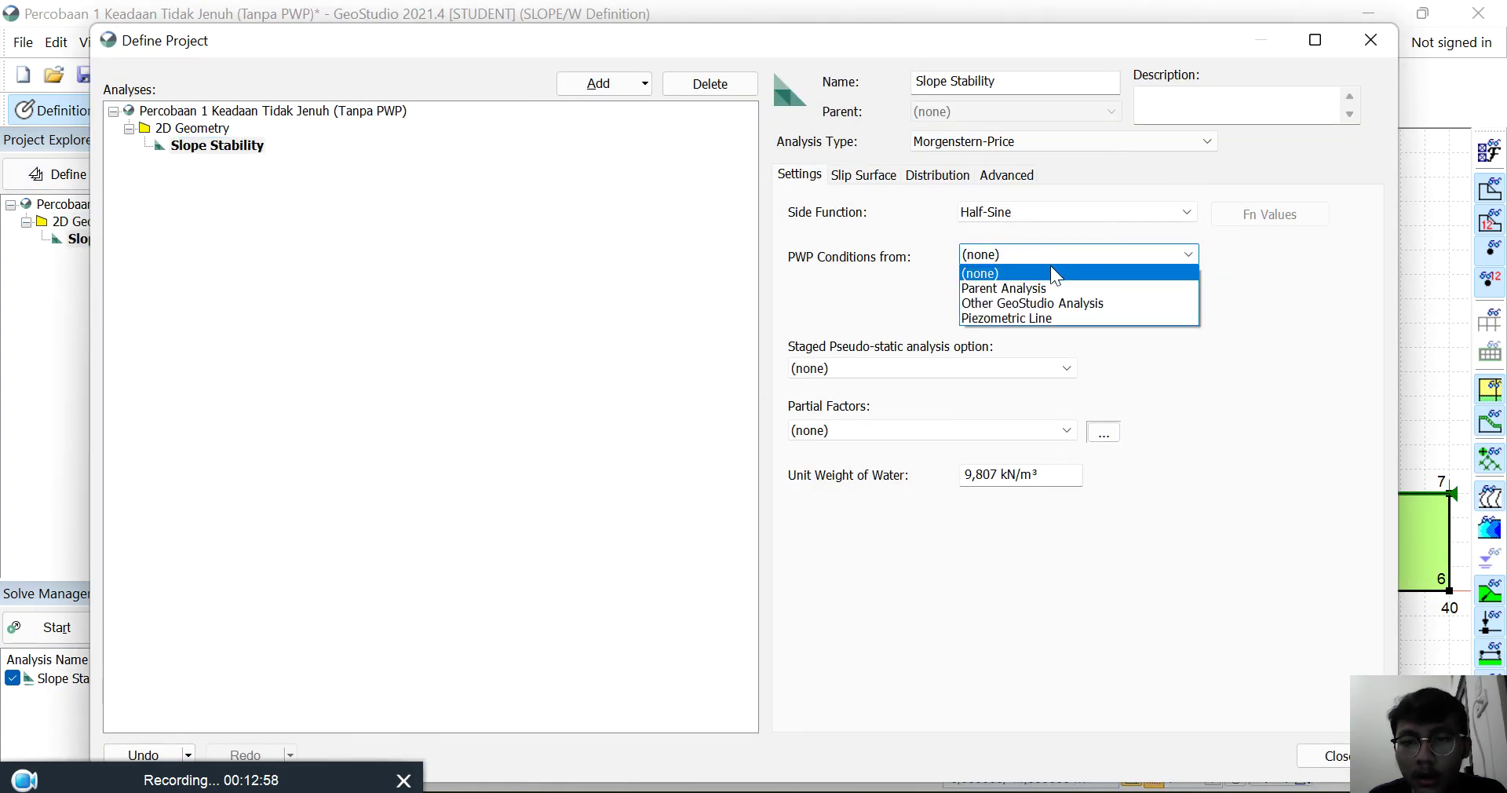
pyautogui.click(1056, 319)
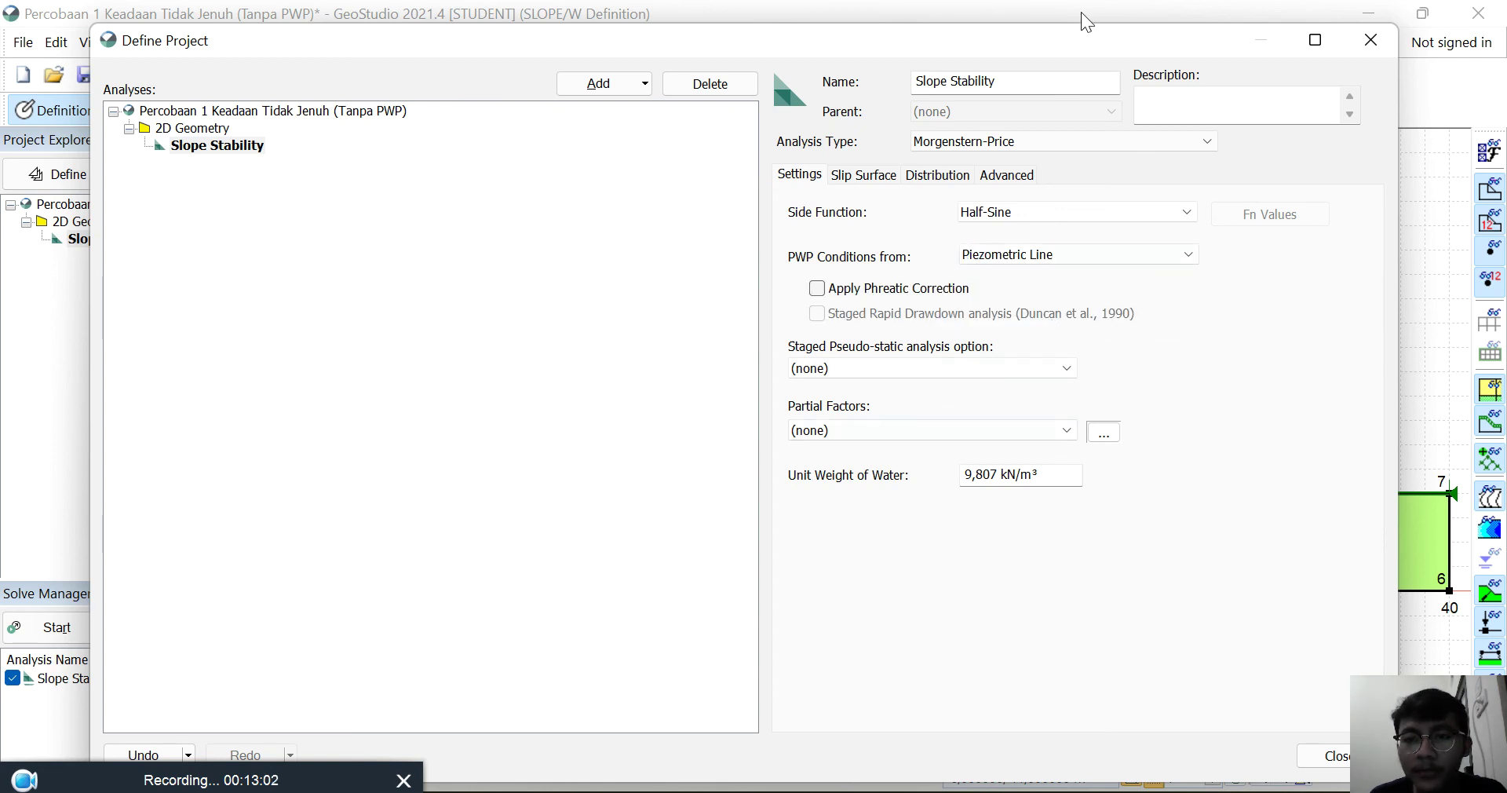
pyautogui.moveTo(1083, 43); pyautogui.dragTo(995, 44)
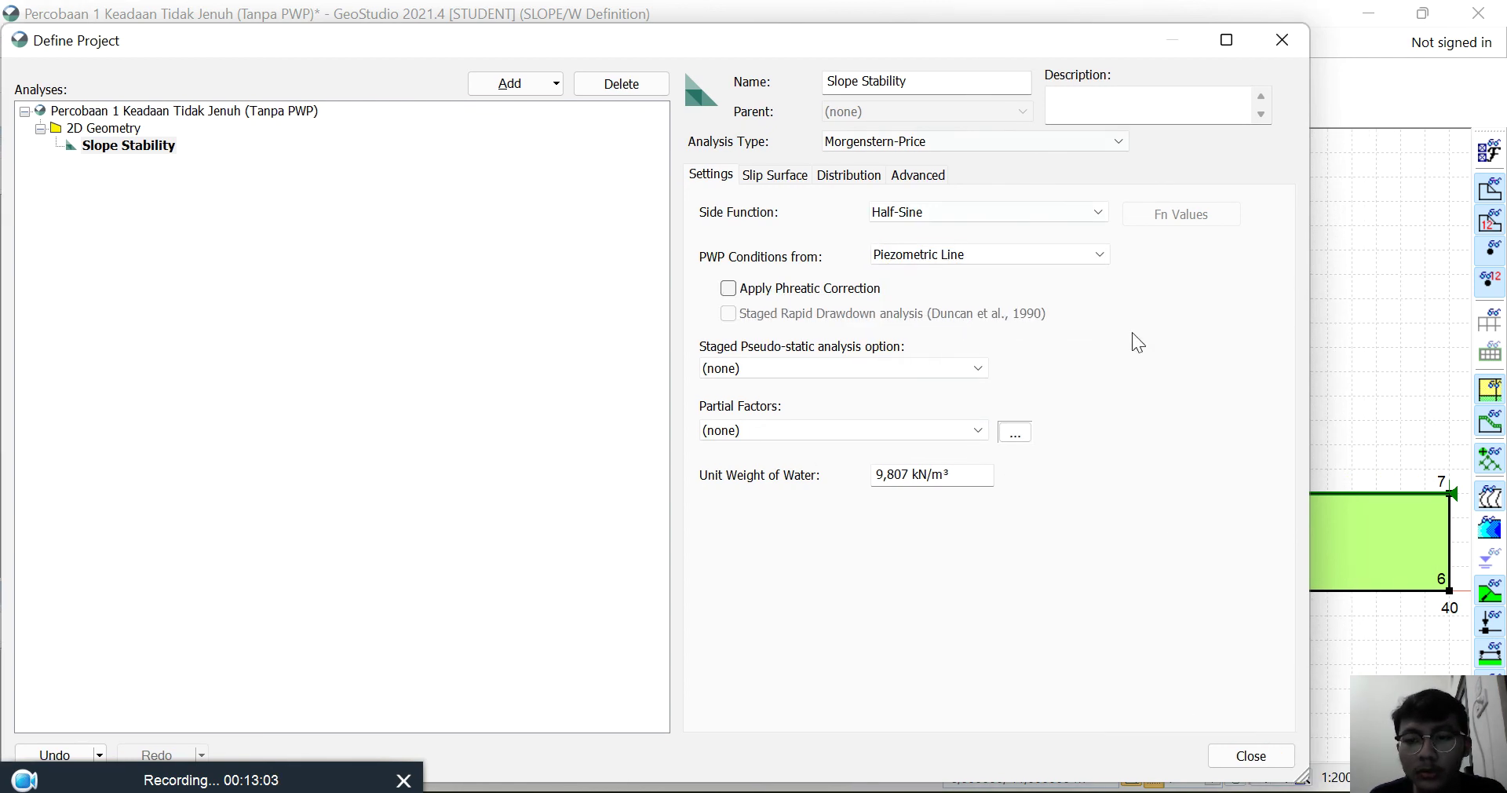
pyautogui.click(1252, 756)
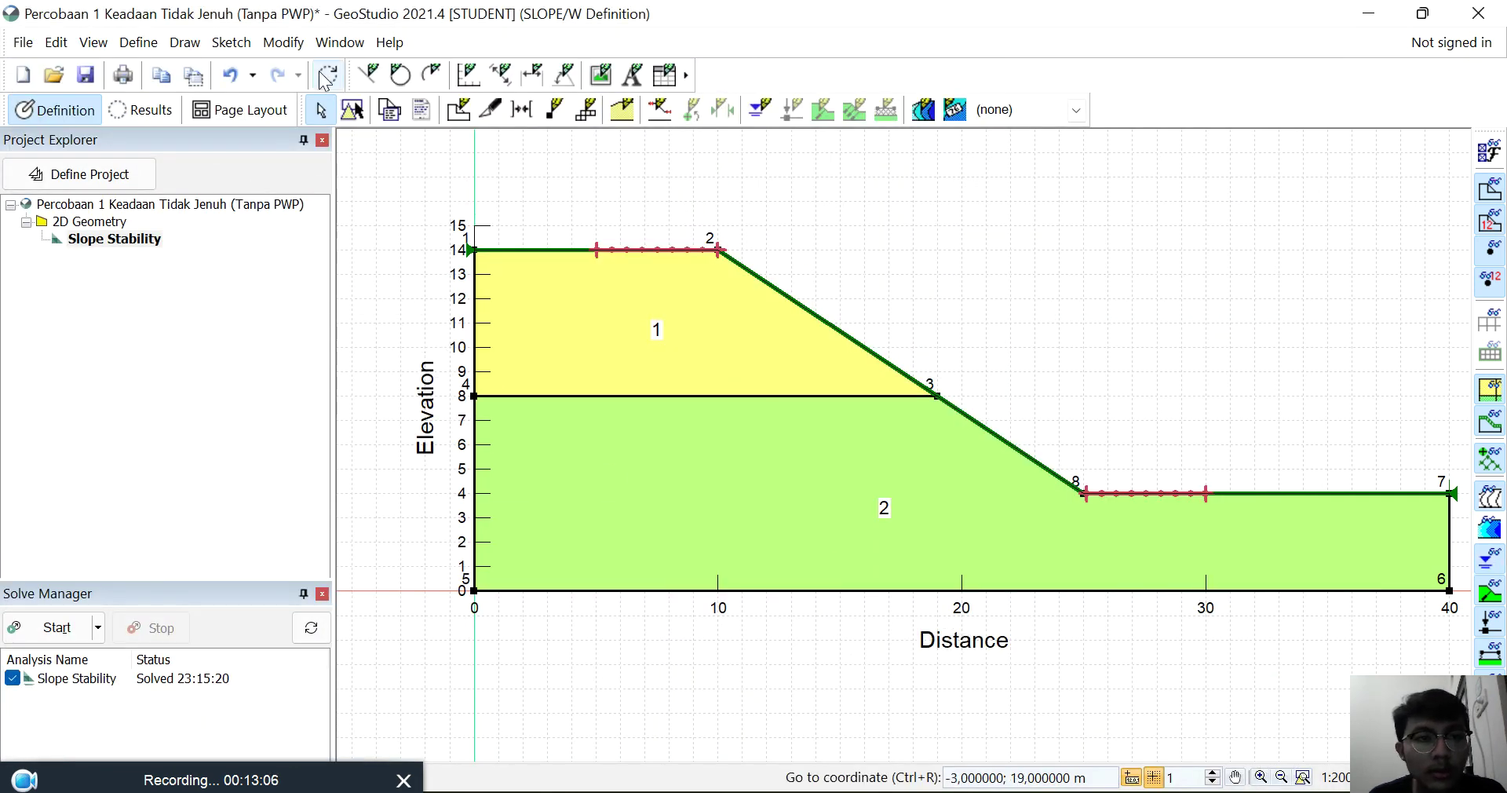
# Step: Add a piezometric line in the pore water pressure definition and open its first point for coordinate entry
pyautogui.click(141, 44)
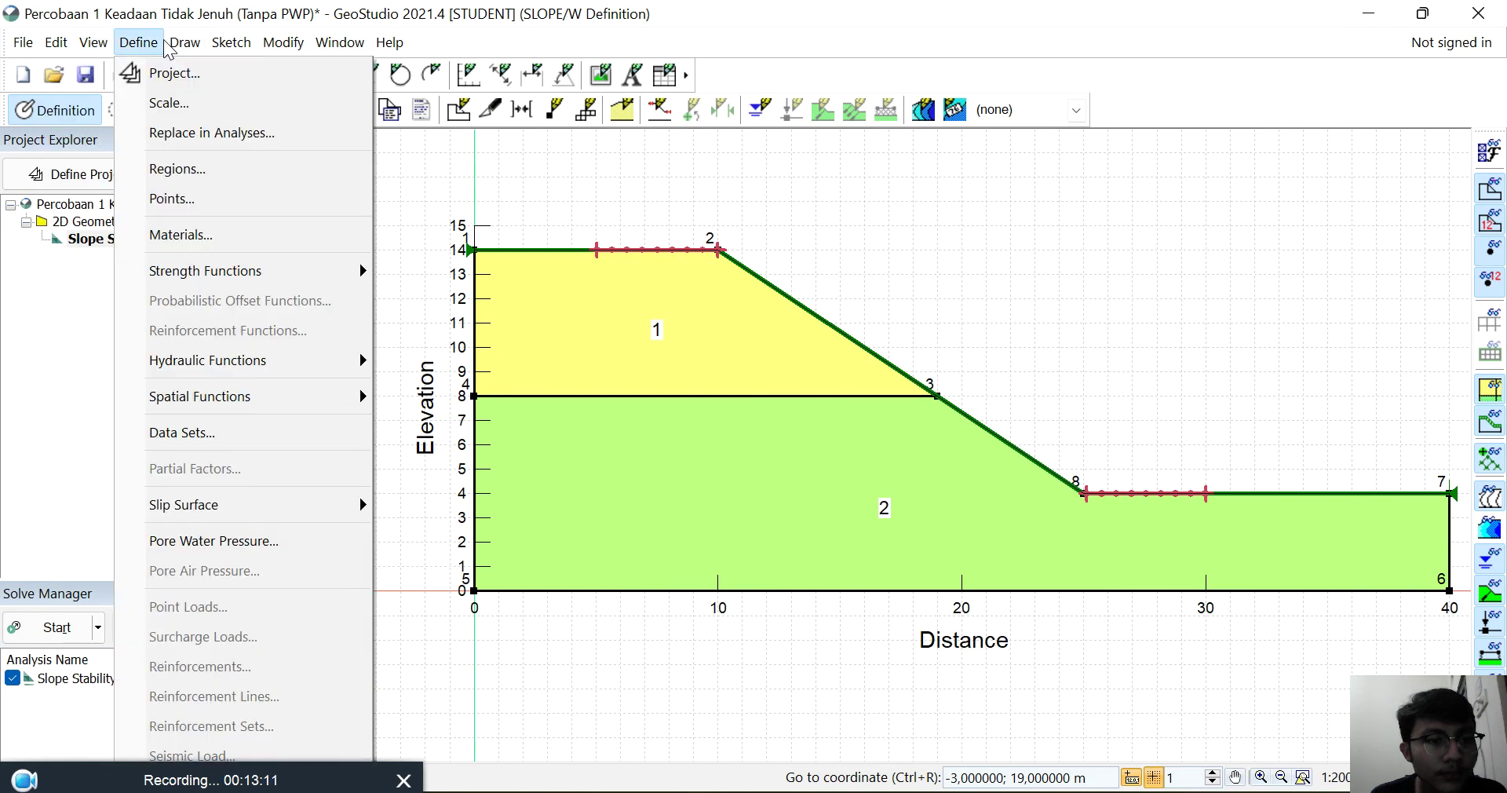
pyautogui.click(252, 547)
pyautogui.moveTo(1138, 155); pyautogui.dragTo(933, 166)
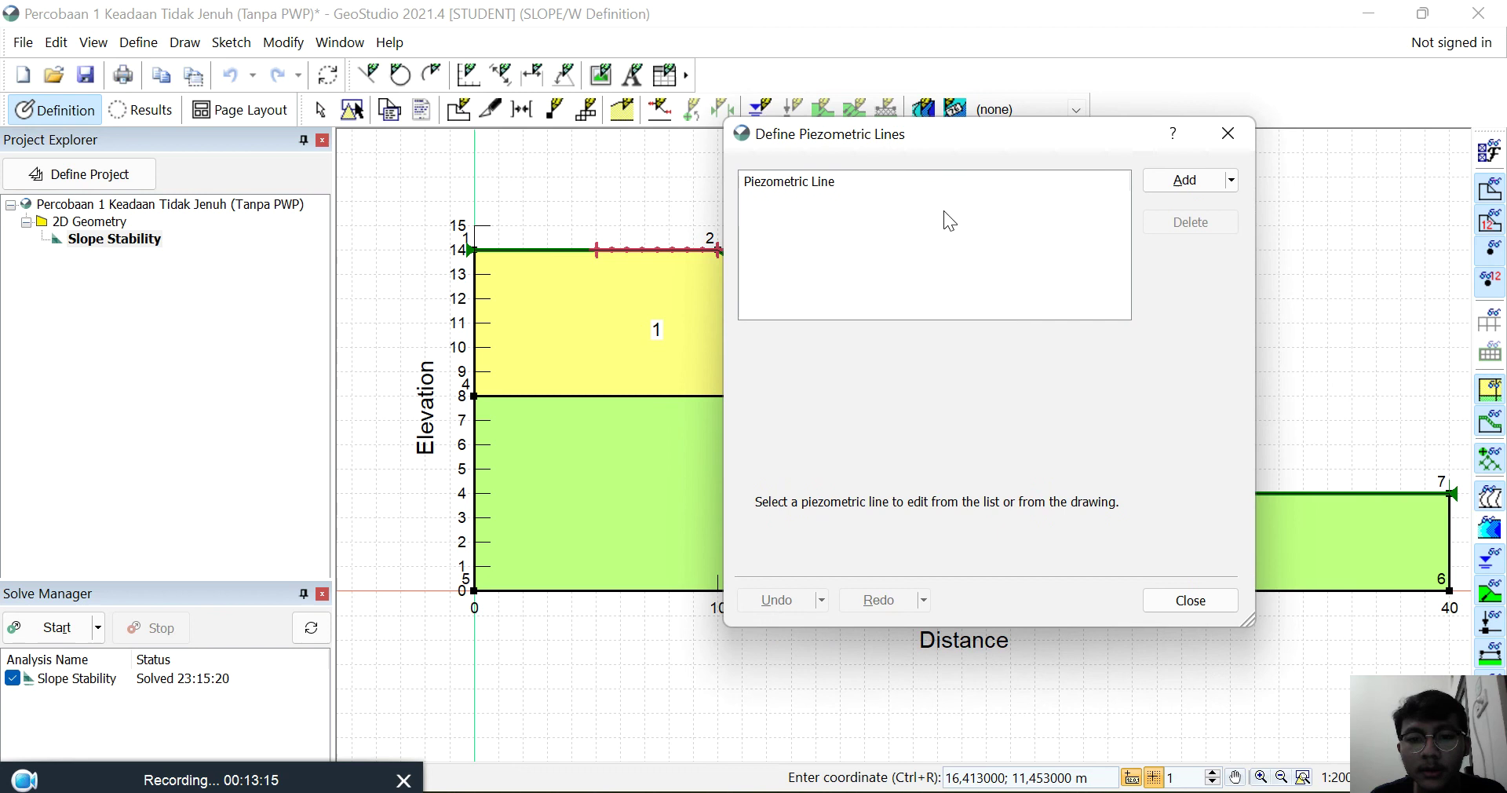
pyautogui.click(1174, 181)
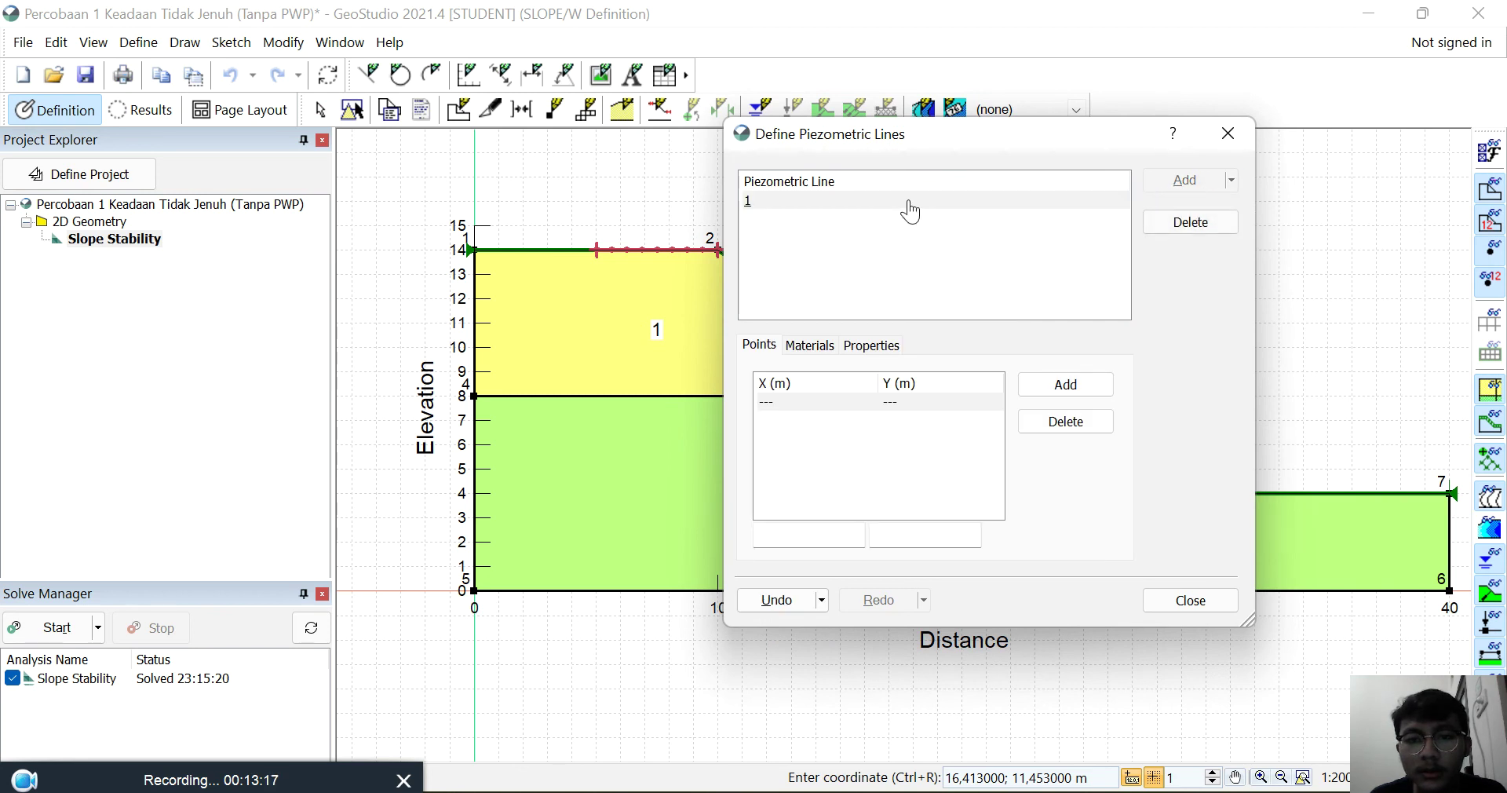
pyautogui.click(847, 252)
pyautogui.click(848, 206)
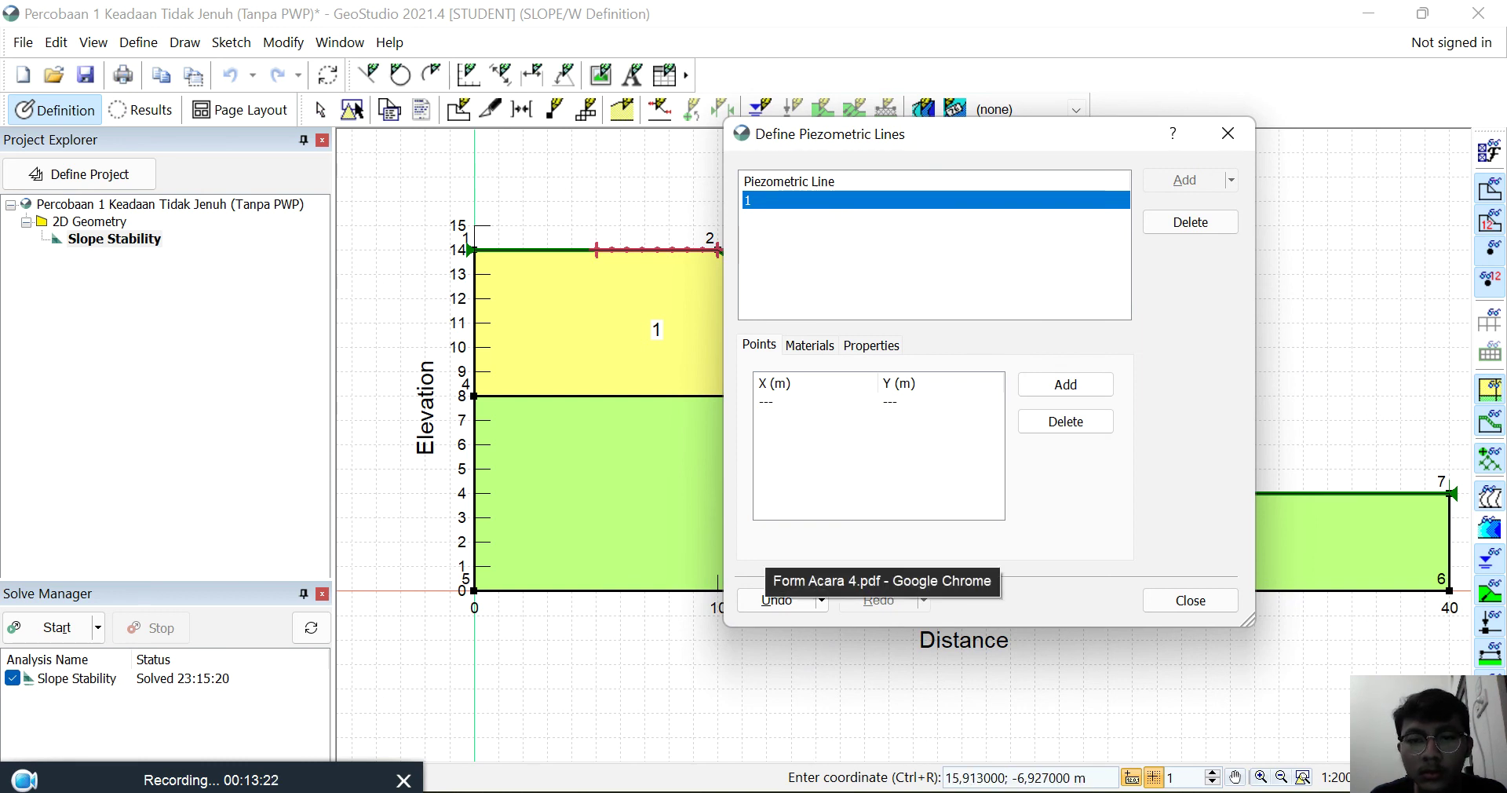
pyautogui.click(877, 407)
pyautogui.click(827, 539)
# Step: Look up group 3's MAT piometric line coordinates in the PDF's parameter table in the browser
pyautogui.hotkey('alt', 'Tab')
pyautogui.scroll(15, 854, 383)
pyautogui.scroll(-2, 858, 393)
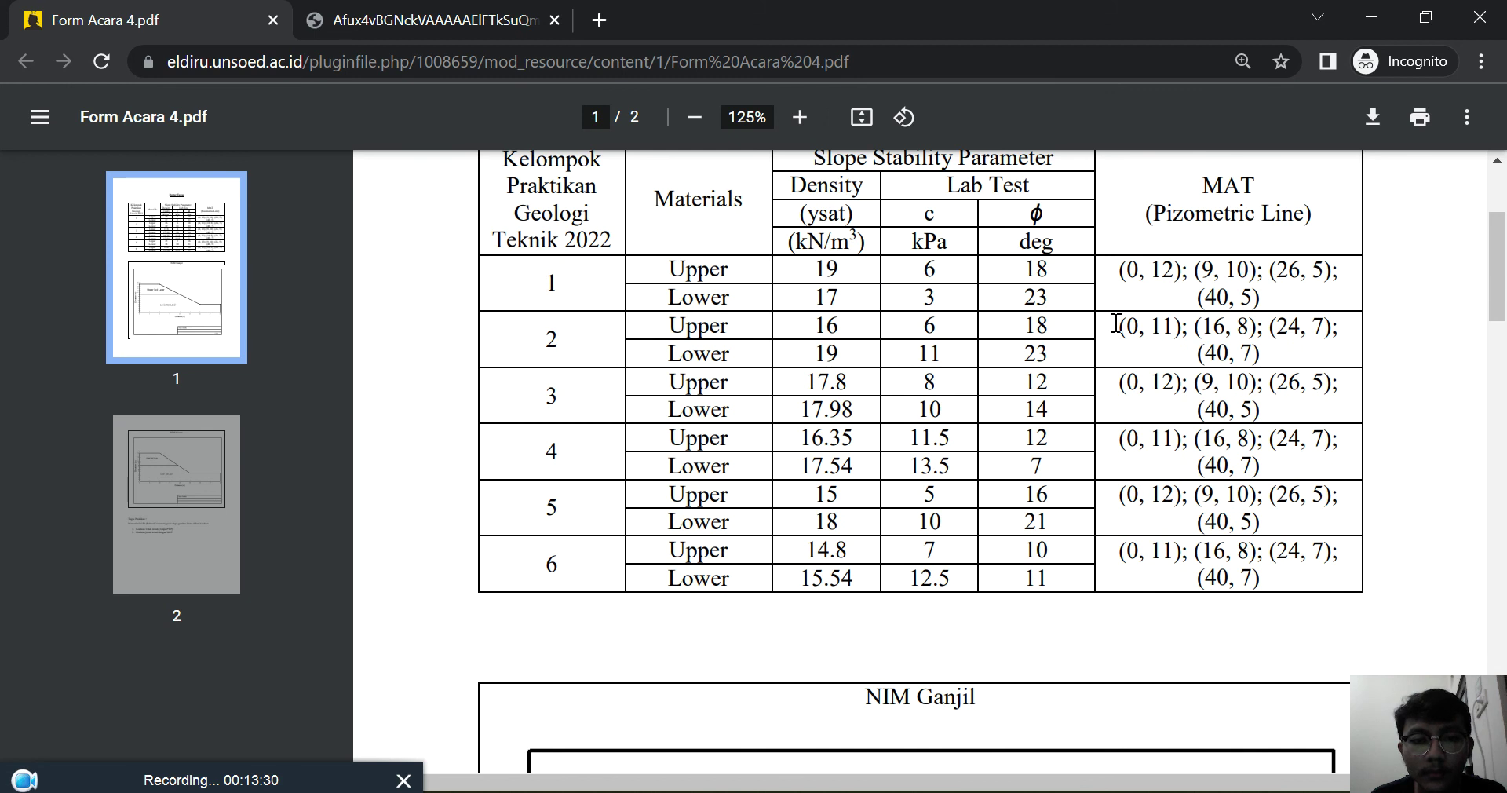
pyautogui.moveTo(1119, 383); pyautogui.dragTo(1266, 410)
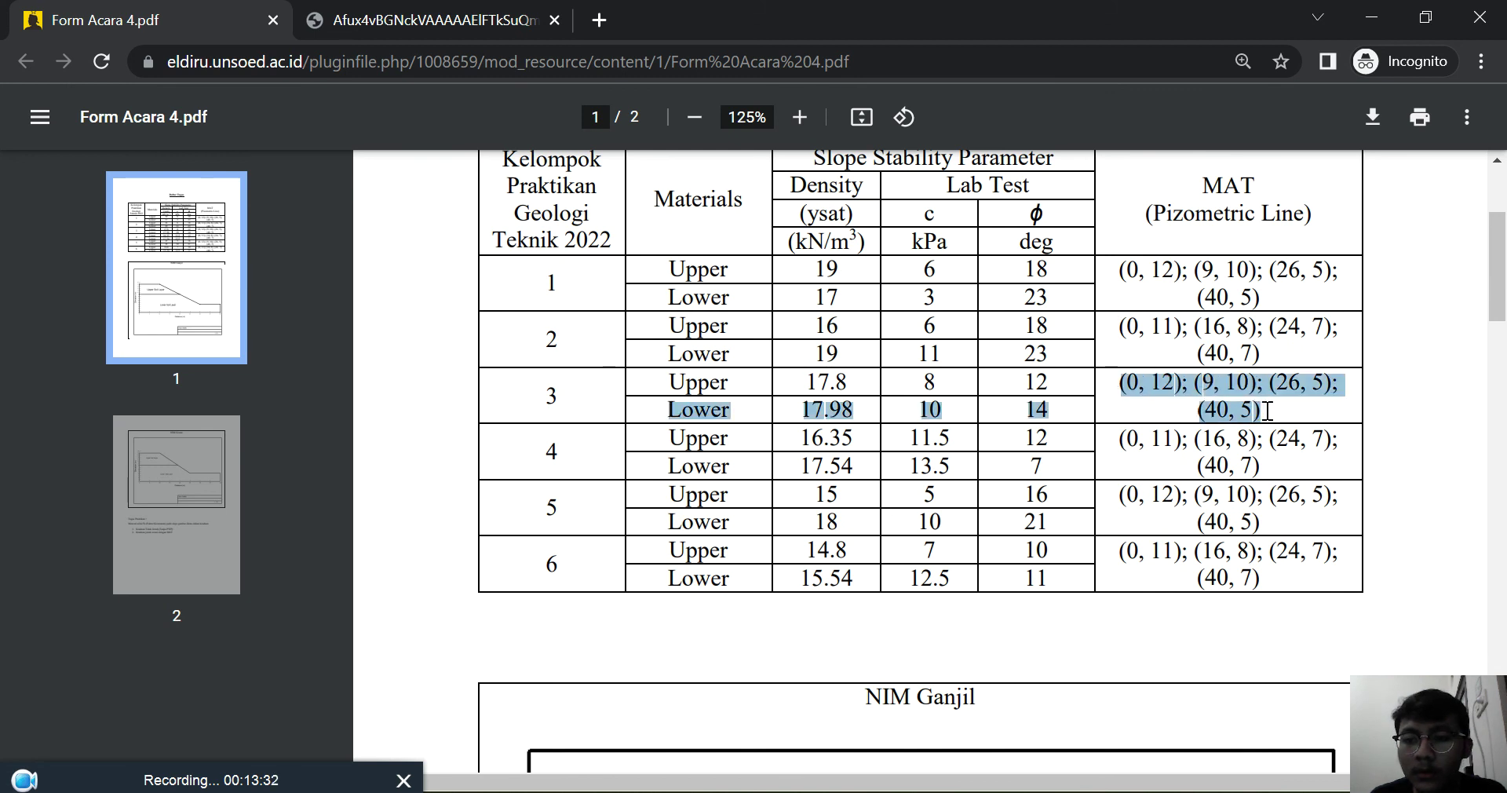
pyautogui.click(1232, 398)
pyautogui.moveTo(1123, 385); pyautogui.dragTo(1262, 407)
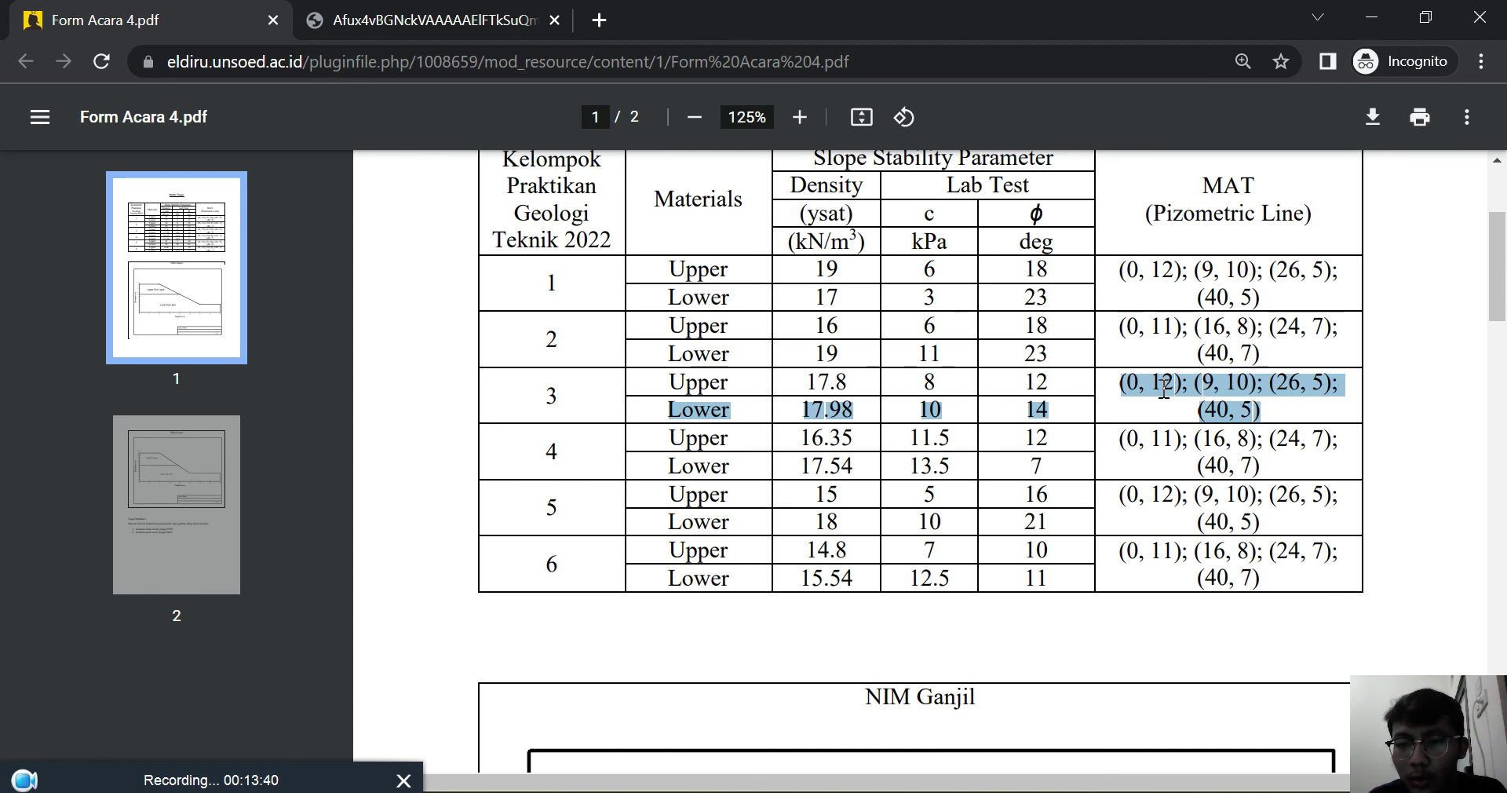
# Step: Switch back to GeoStudio, set the piezometric line's first point to X 0 m, Y 12 m, and add a second point
pyautogui.click(754, 791)
pyautogui.write('0')
pyautogui.click(908, 542)
pyautogui.write('12')
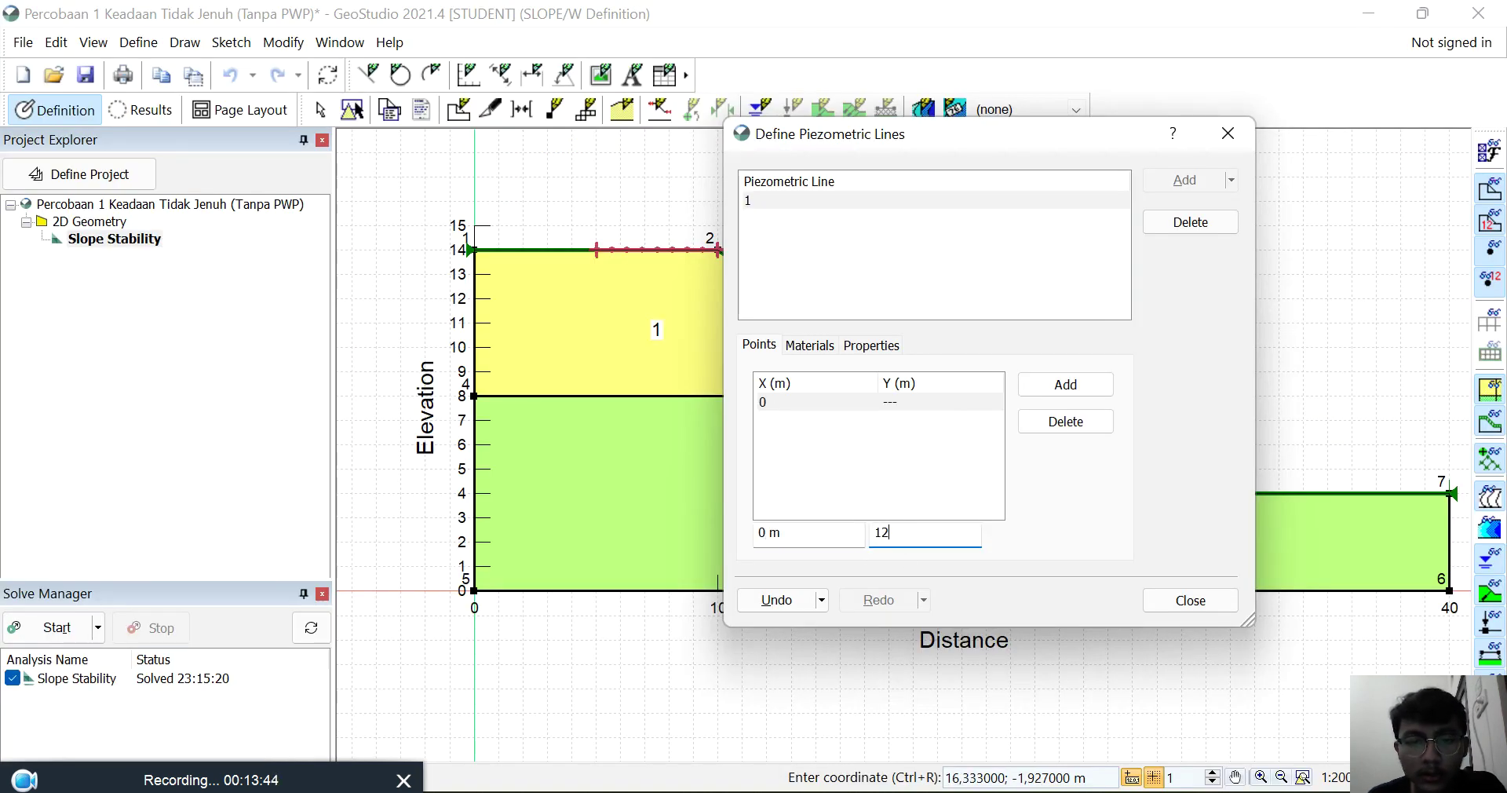
pyautogui.click(1054, 388)
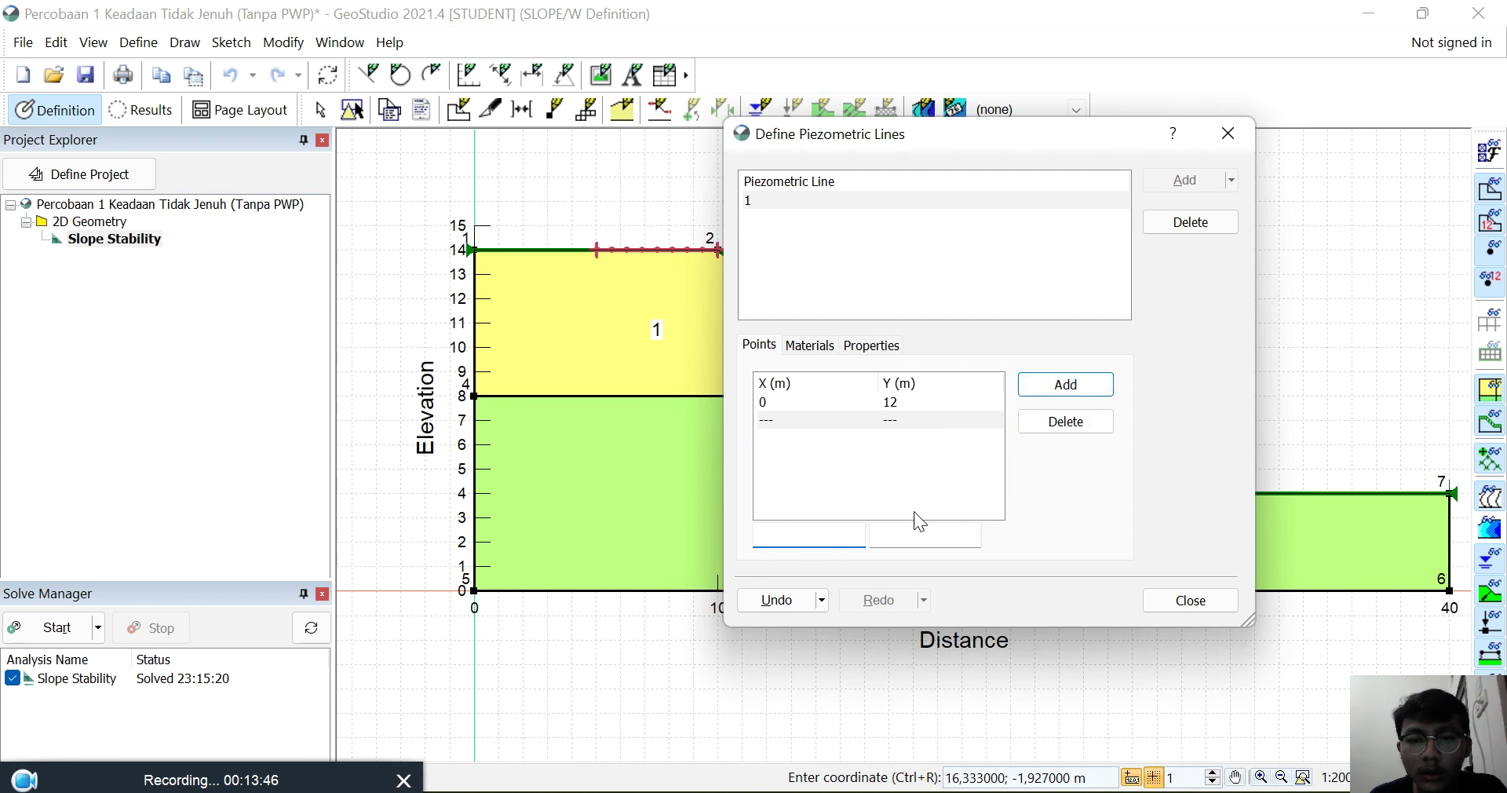
# Step: Check group 3's MAT coordinates in the PDF, set the second piezometric point to (9, 10) m, and add a third point
pyautogui.hotkey('alt', 'Tab')
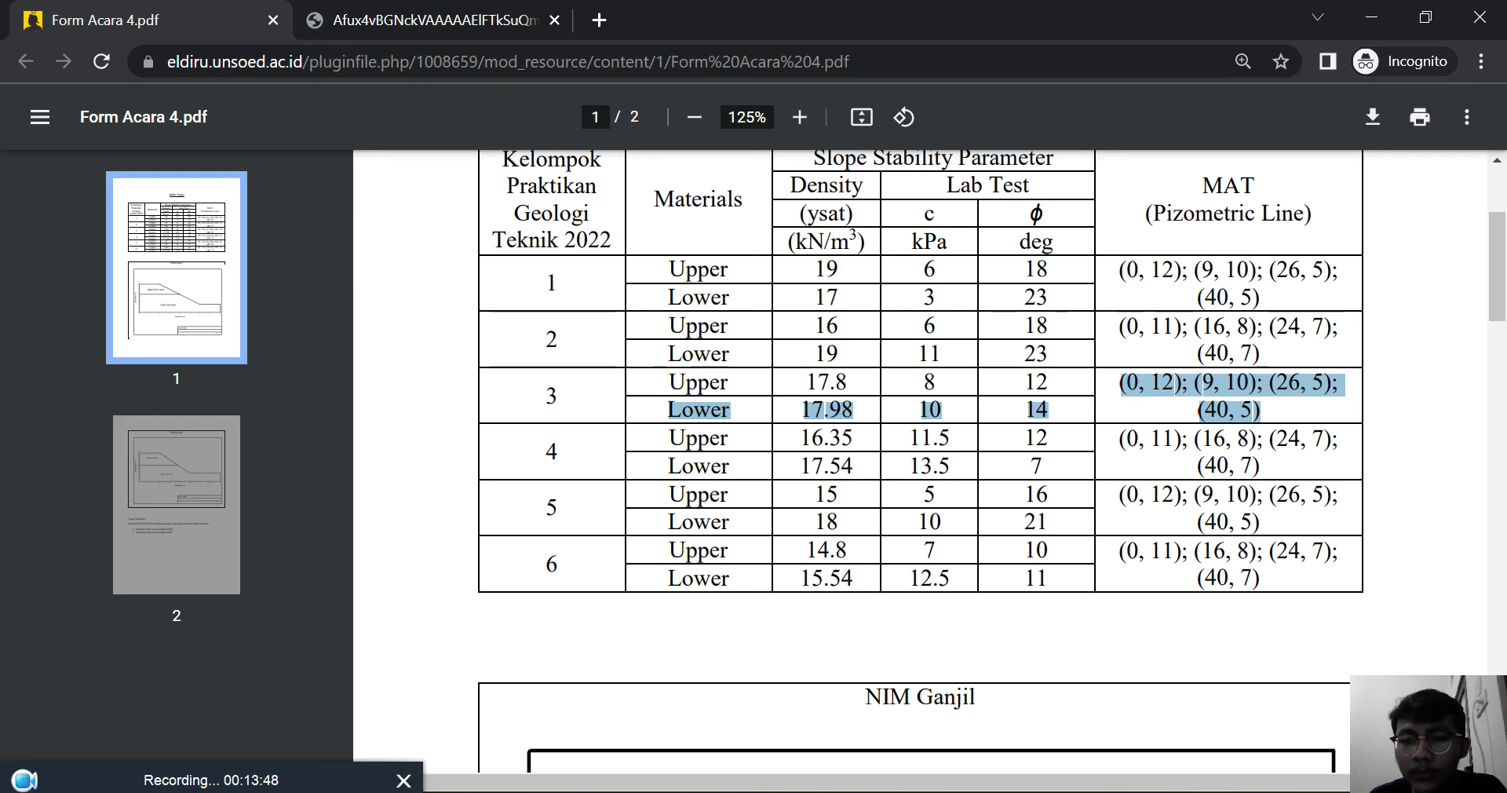
pyautogui.hotkey('alt', 'Tab')
pyautogui.write('9')
pyautogui.click(908, 531)
pyautogui.write('10')
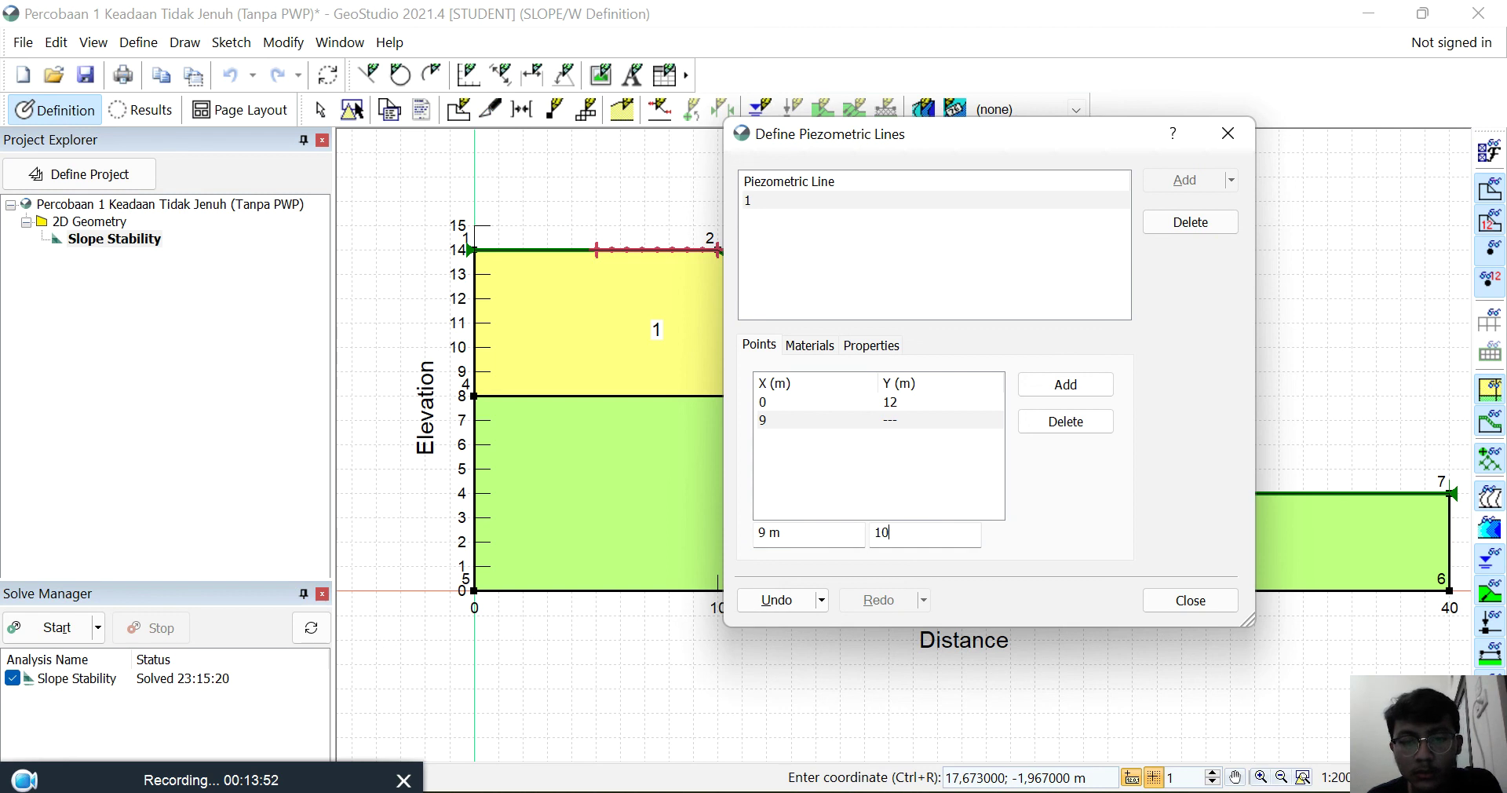
pyautogui.click(1069, 391)
# Step: Check the PDF's MAT column again, set the third piezometric point to (26, 5) m, and add a fourth point
pyautogui.hotkey('alt', 'Tab')
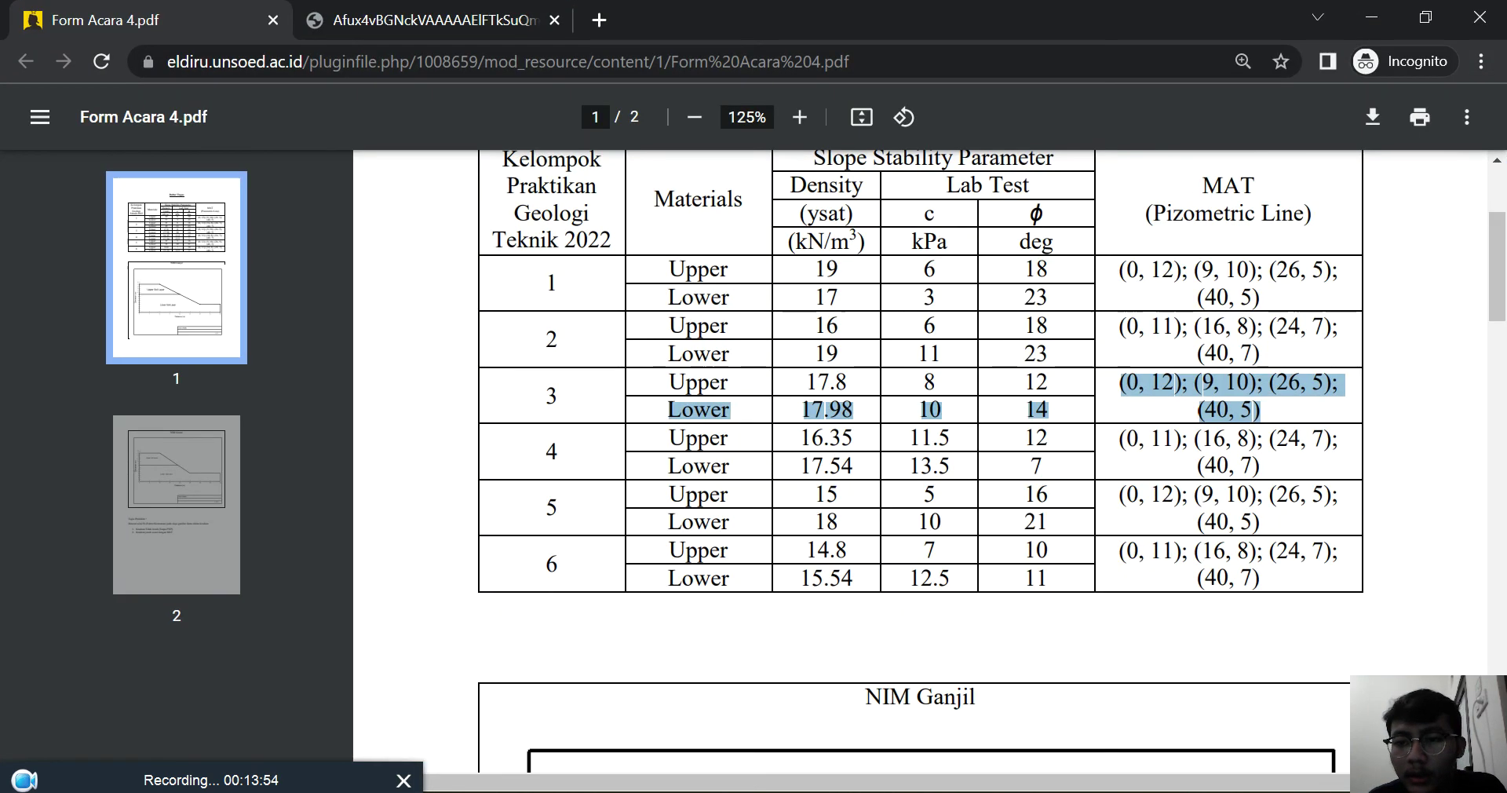
pyautogui.hotkey('alt', 'Tab')
pyautogui.write('26')
pyautogui.click(877, 540)
pyautogui.write('5')
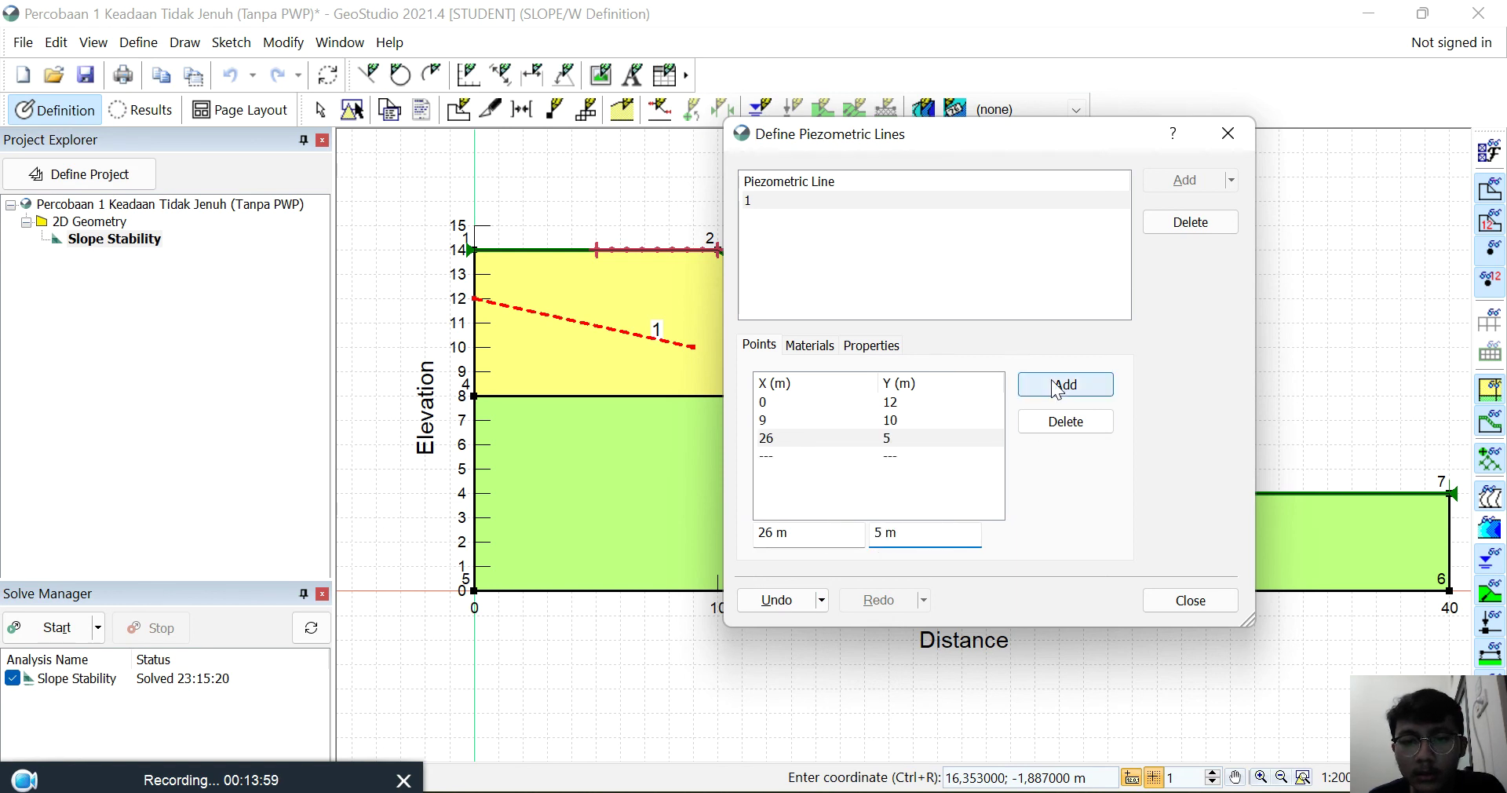
pyautogui.click(1064, 384)
# Step: Look up group 3's last MAT coordinate in the PDF and set the fourth piezometric point to (40, 5) m
pyautogui.hotkey('alt', 'Tab')
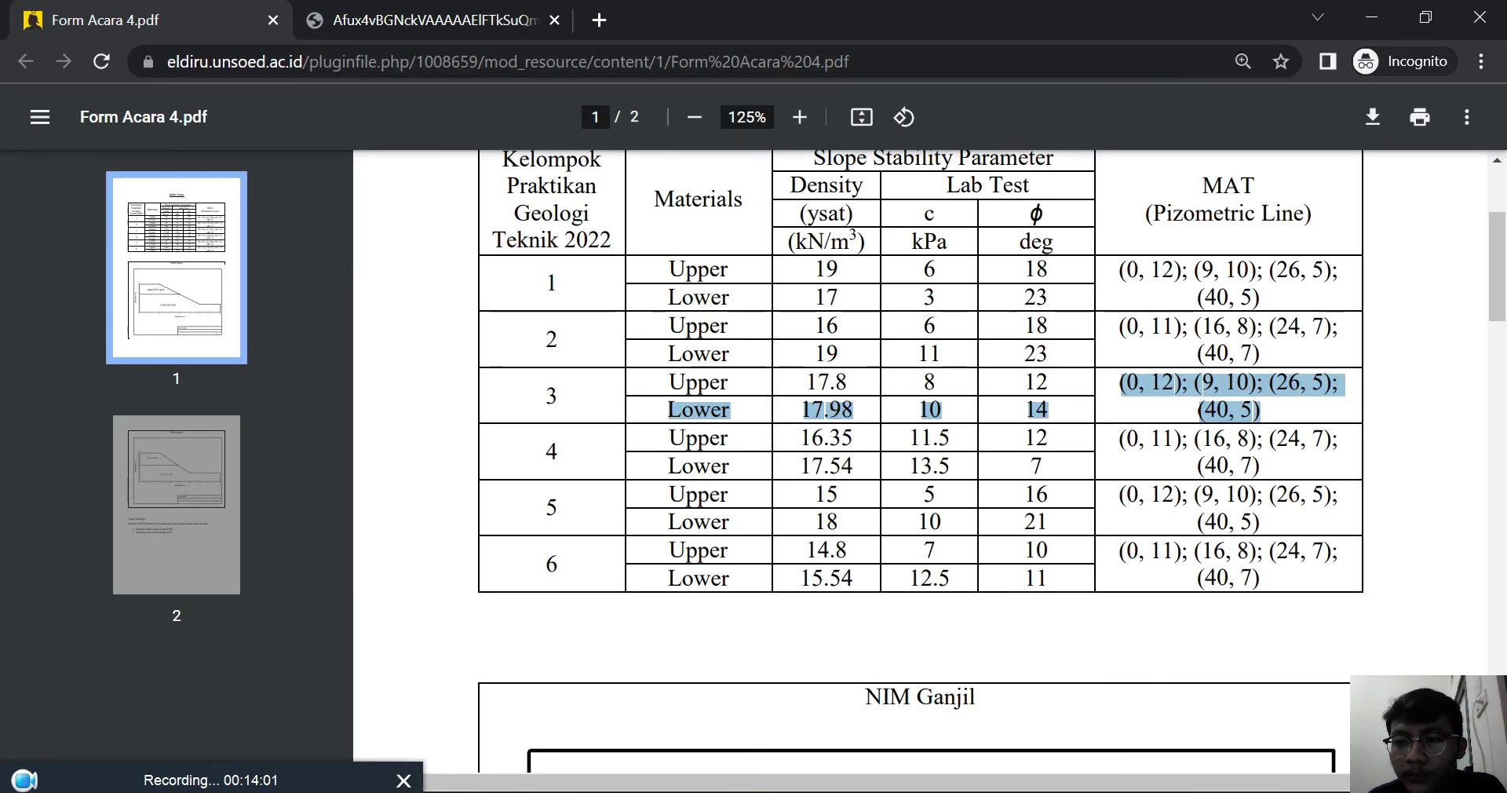
pyautogui.hotkey('alt', 'Tab')
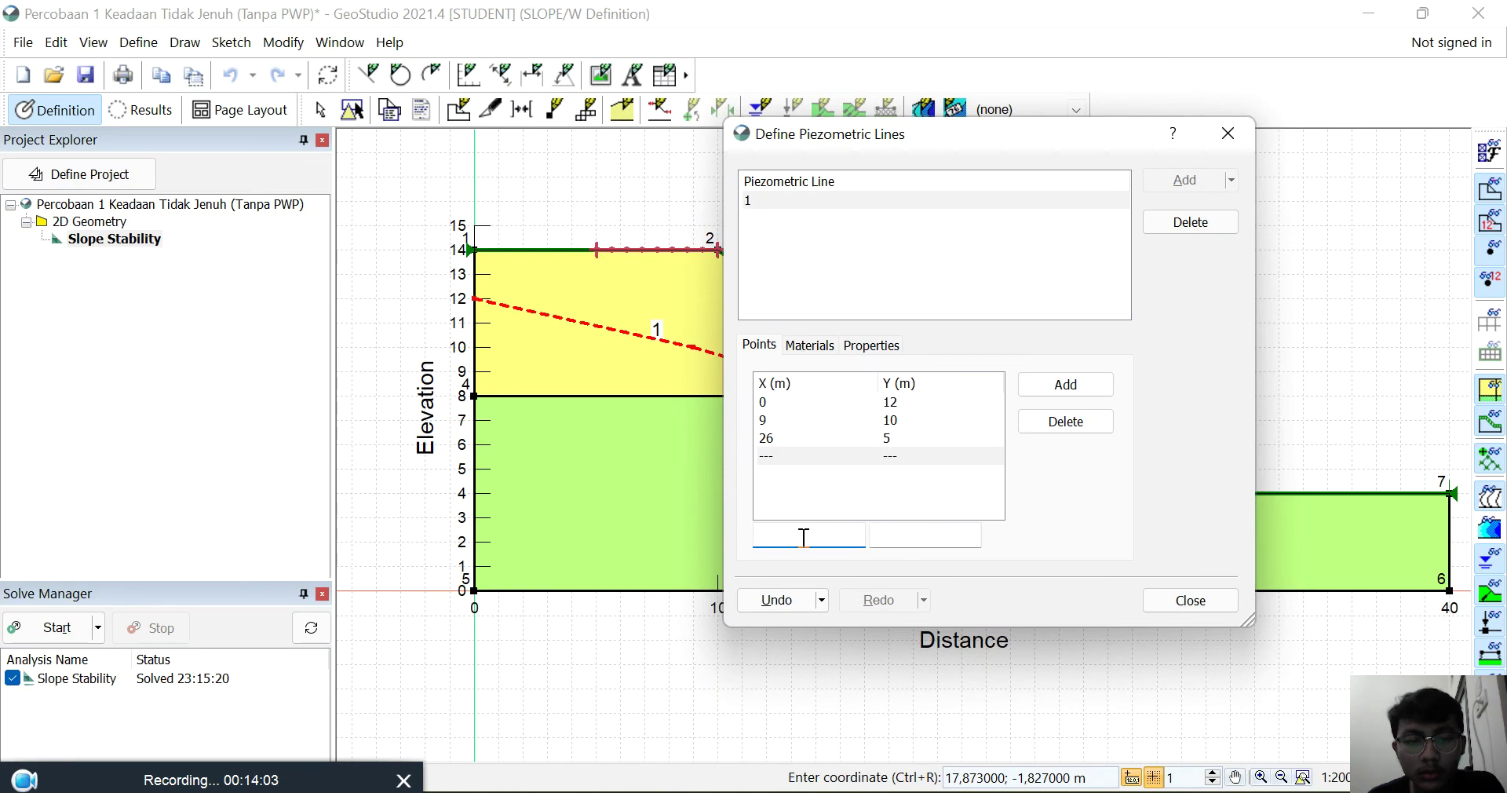
pyautogui.write('40')
pyautogui.click(886, 536)
pyautogui.write('5')
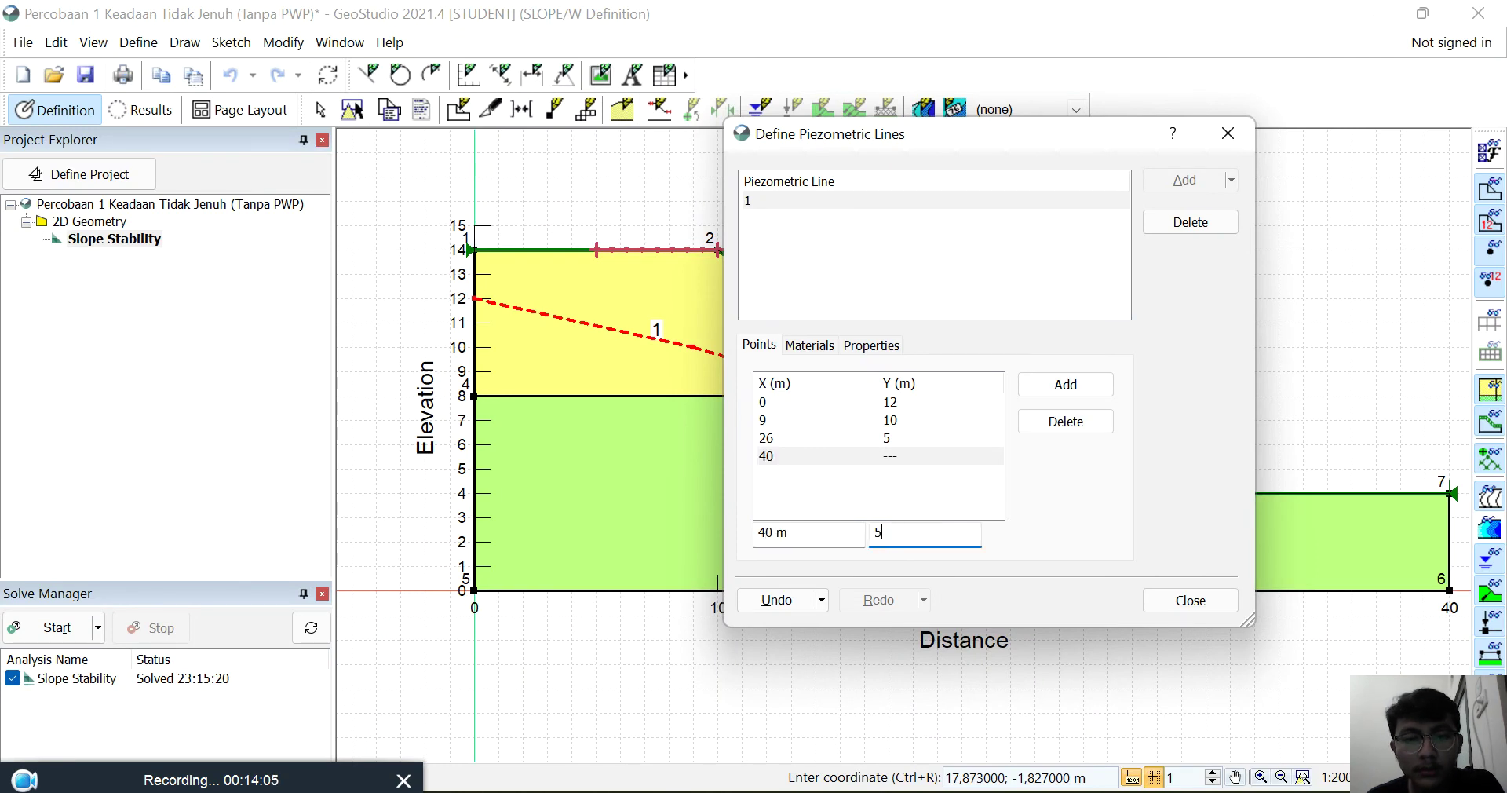
pyautogui.press('Return')
# Step: Finish and close the piezometric line definition, and solve the Slope Stability analysis
pyautogui.hotkey('alt', 'Tab')
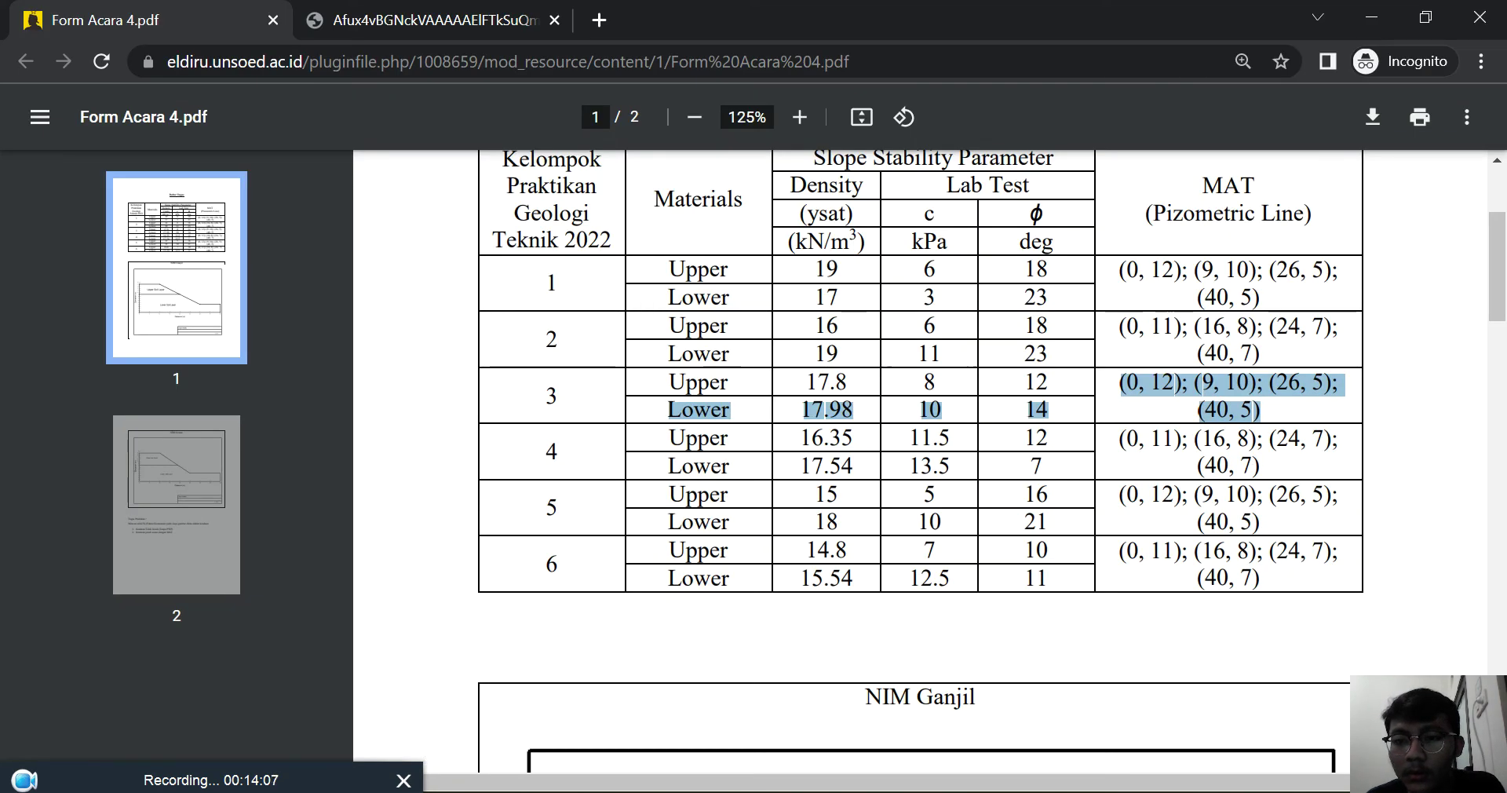
pyautogui.hotkey('alt', 'Tab')
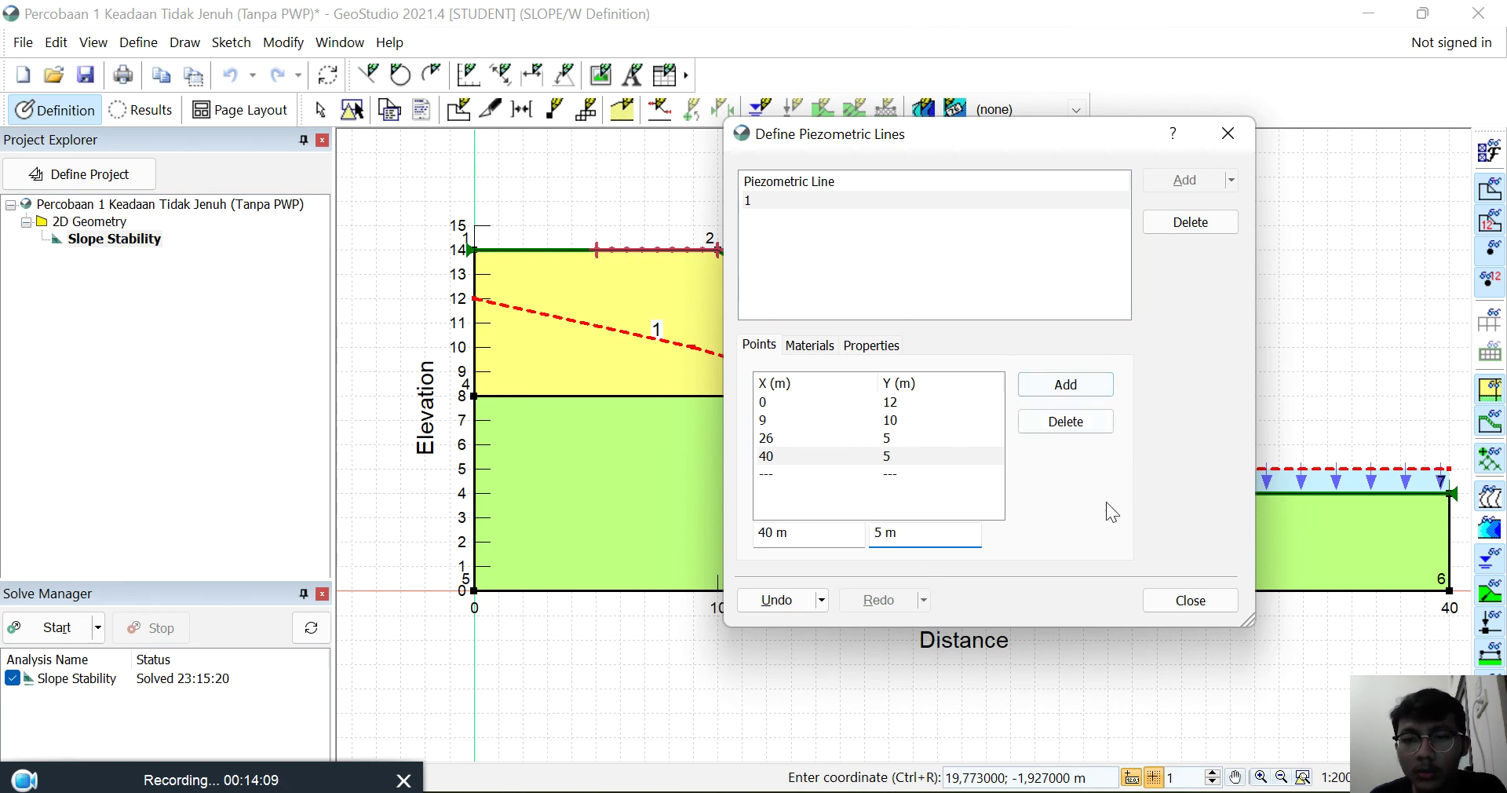
pyautogui.click(1060, 386)
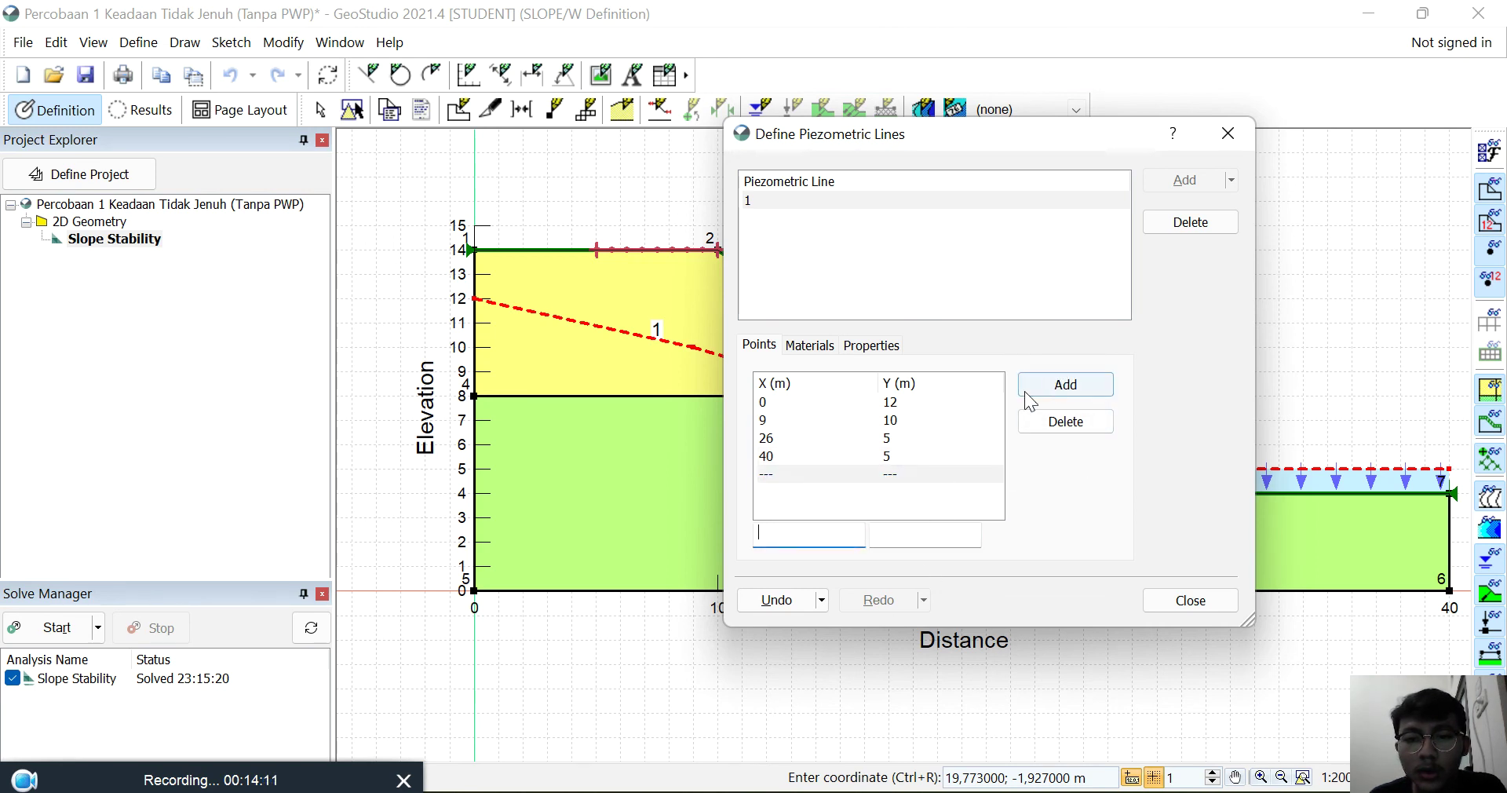
pyautogui.click(925, 489)
pyautogui.click(1190, 600)
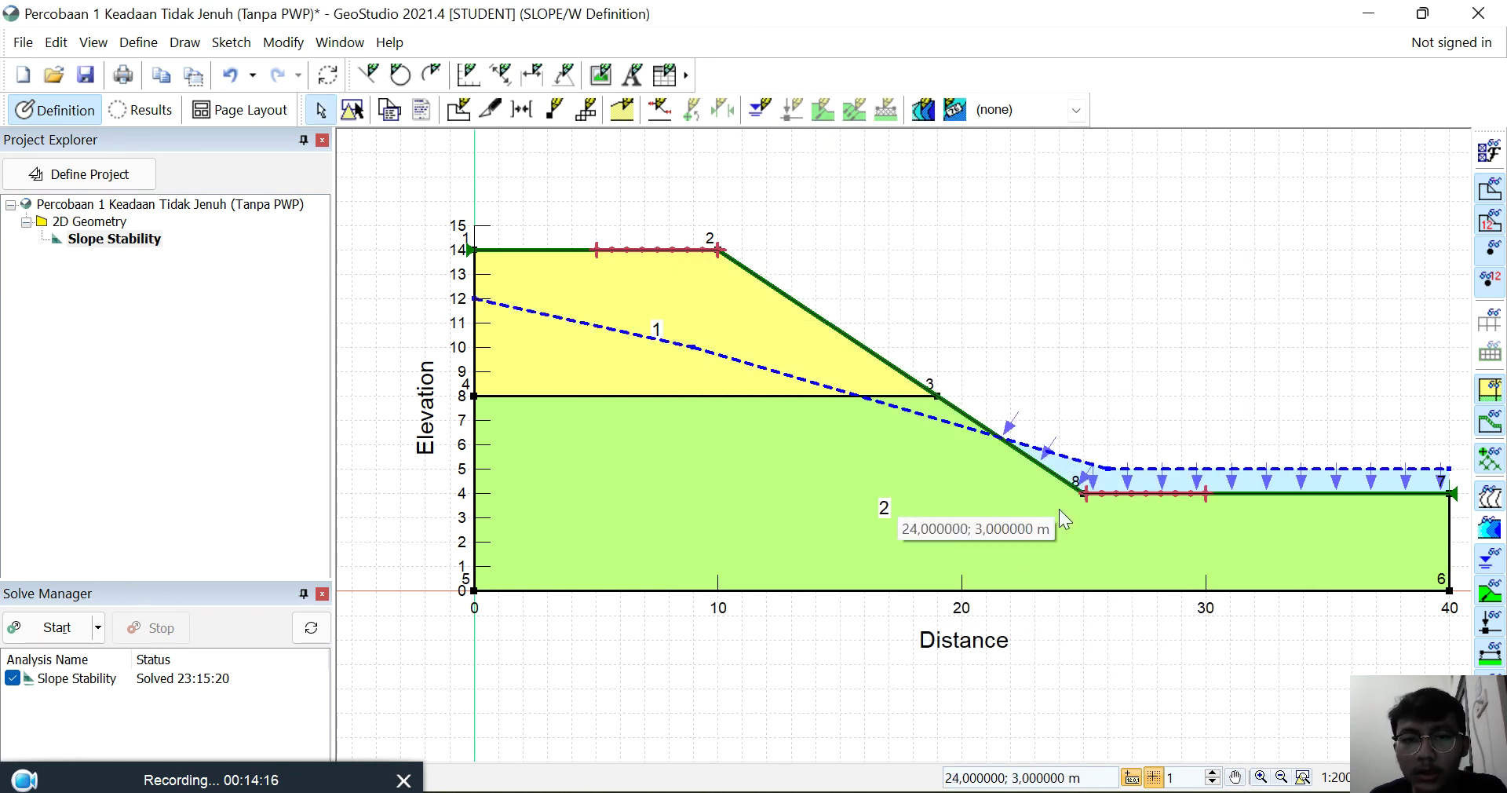
pyautogui.click(47, 628)
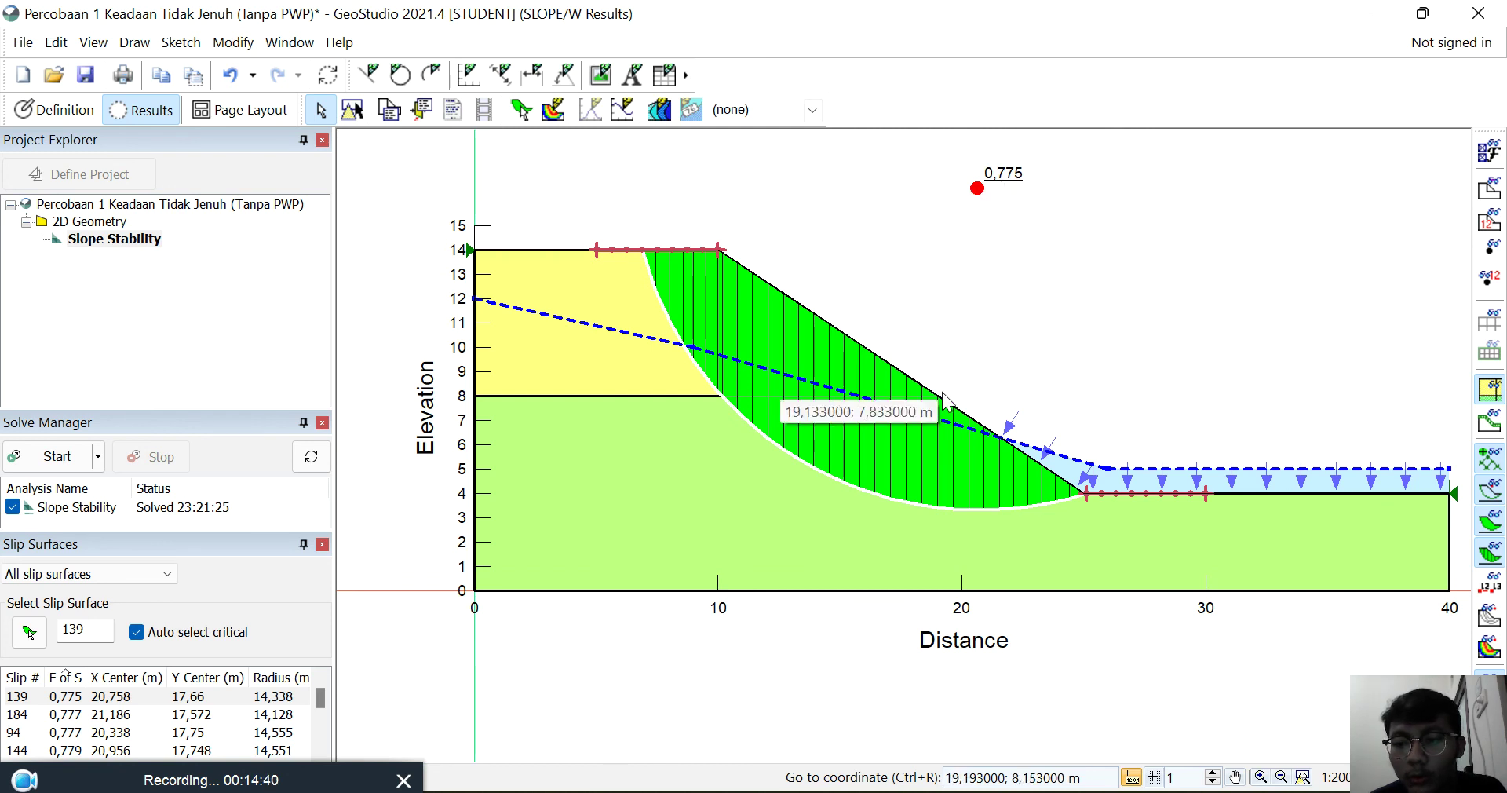
# Step: Compare the computed safety factor with the FK landslide classification table in the browser, and return to GeoStudio
pyautogui.hotkey('alt', 'Tab')
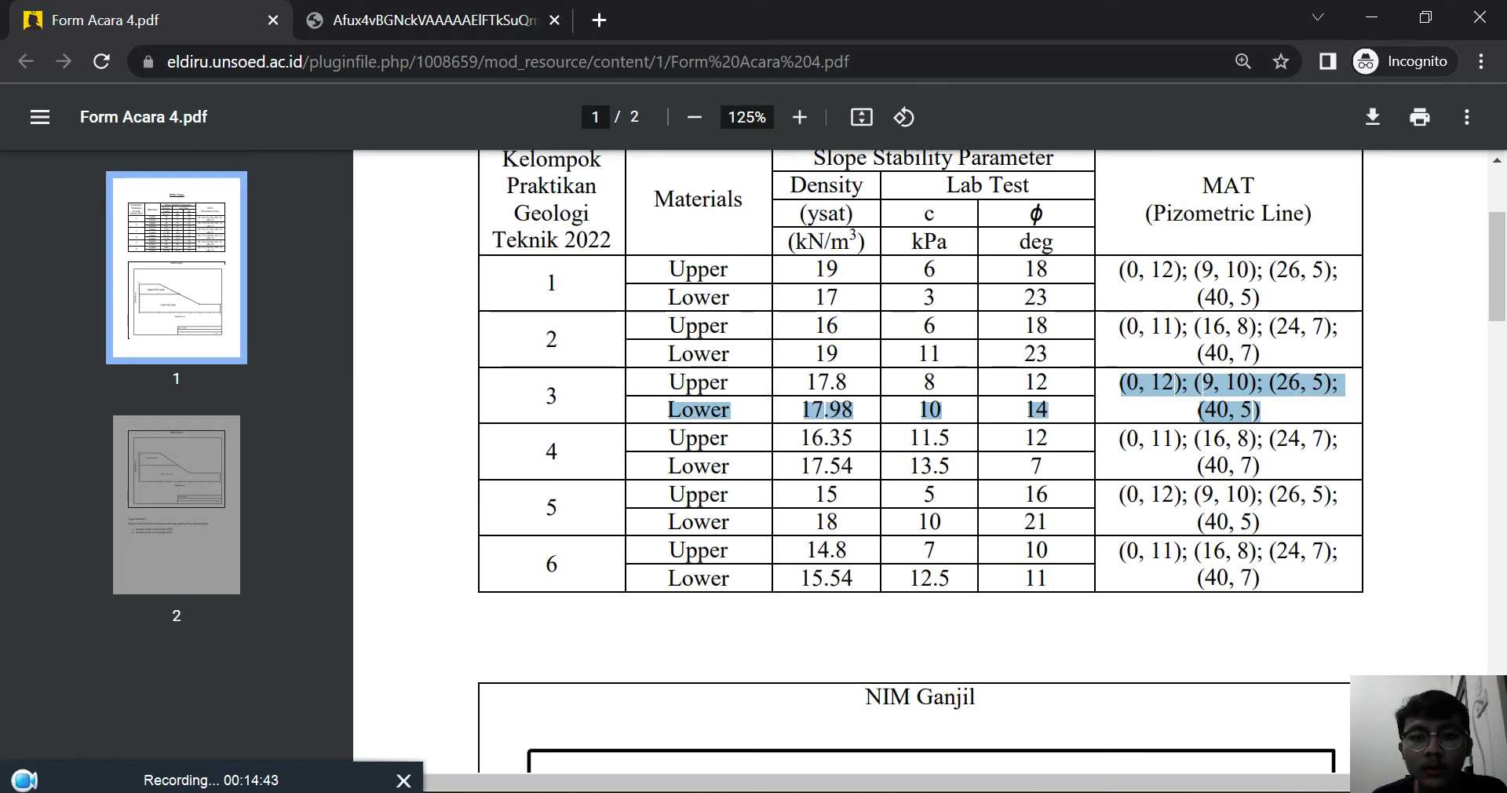
pyautogui.hotkey('ctrl', 'Tab')
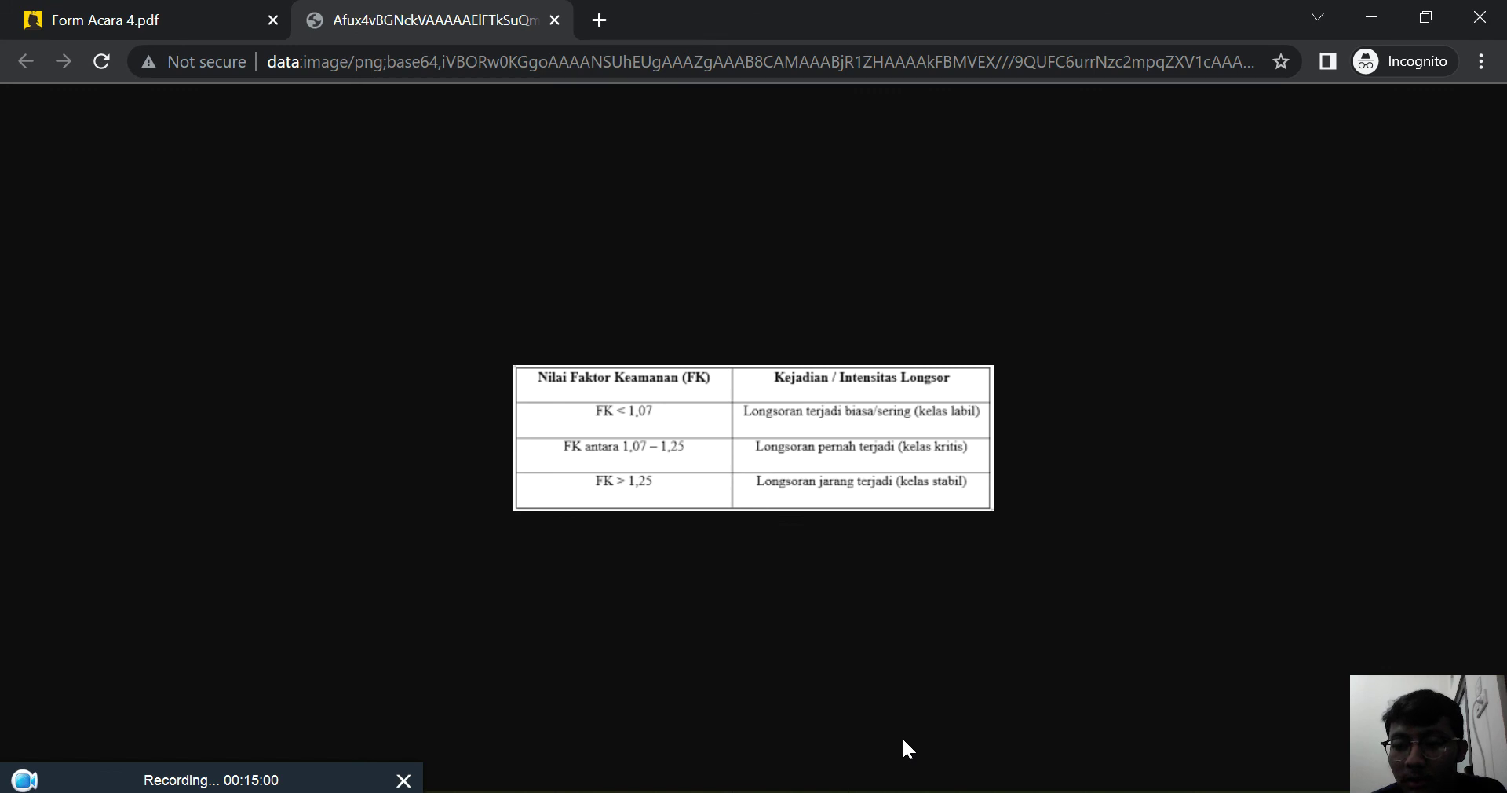
pyautogui.click(910, 792)
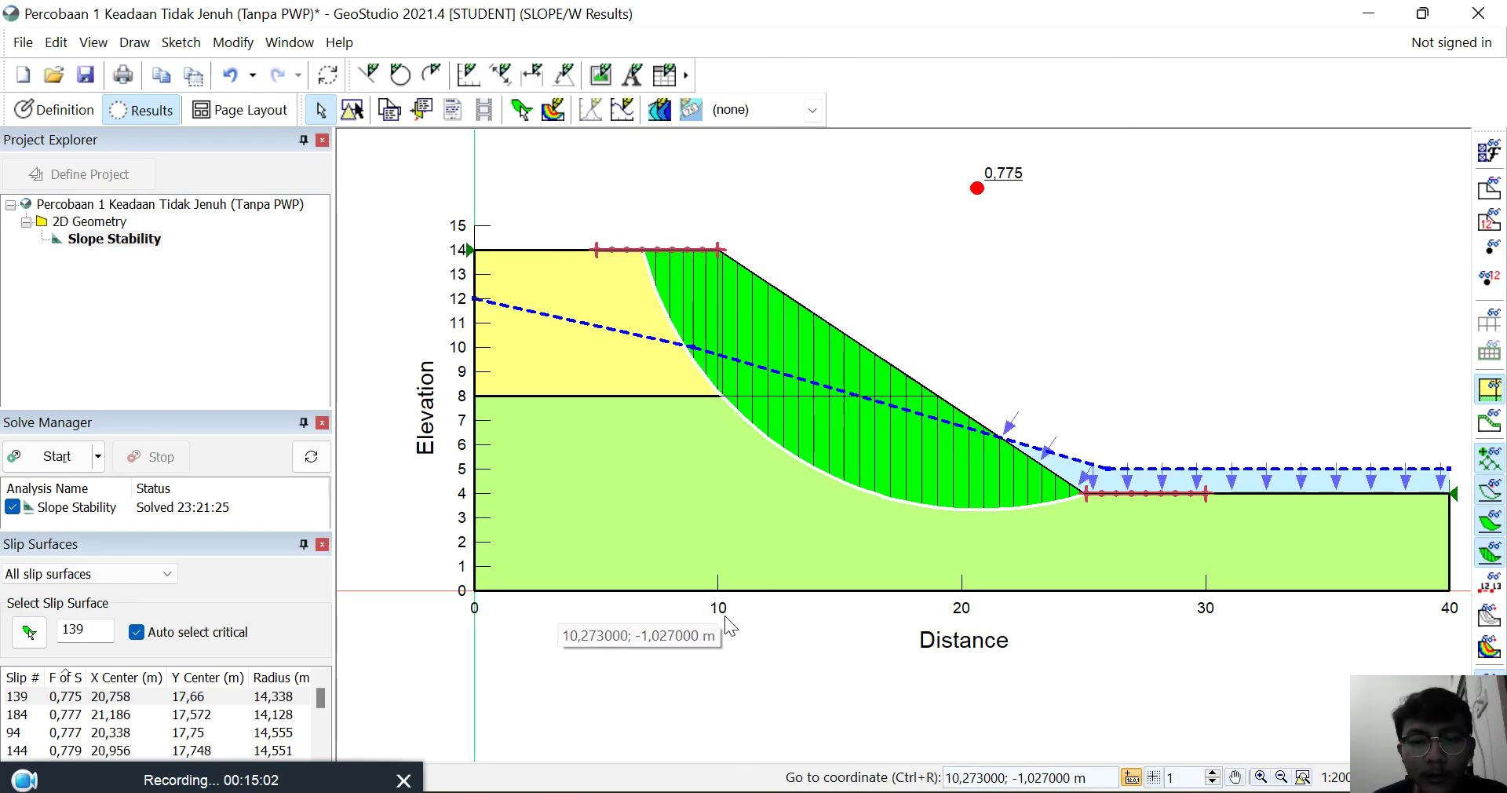
# Step: Show the solved slope in Page Layout view and set up a JPEG export with the file name begun as "Percobaan 2 Keadaan"
pyautogui.click(289, 42)
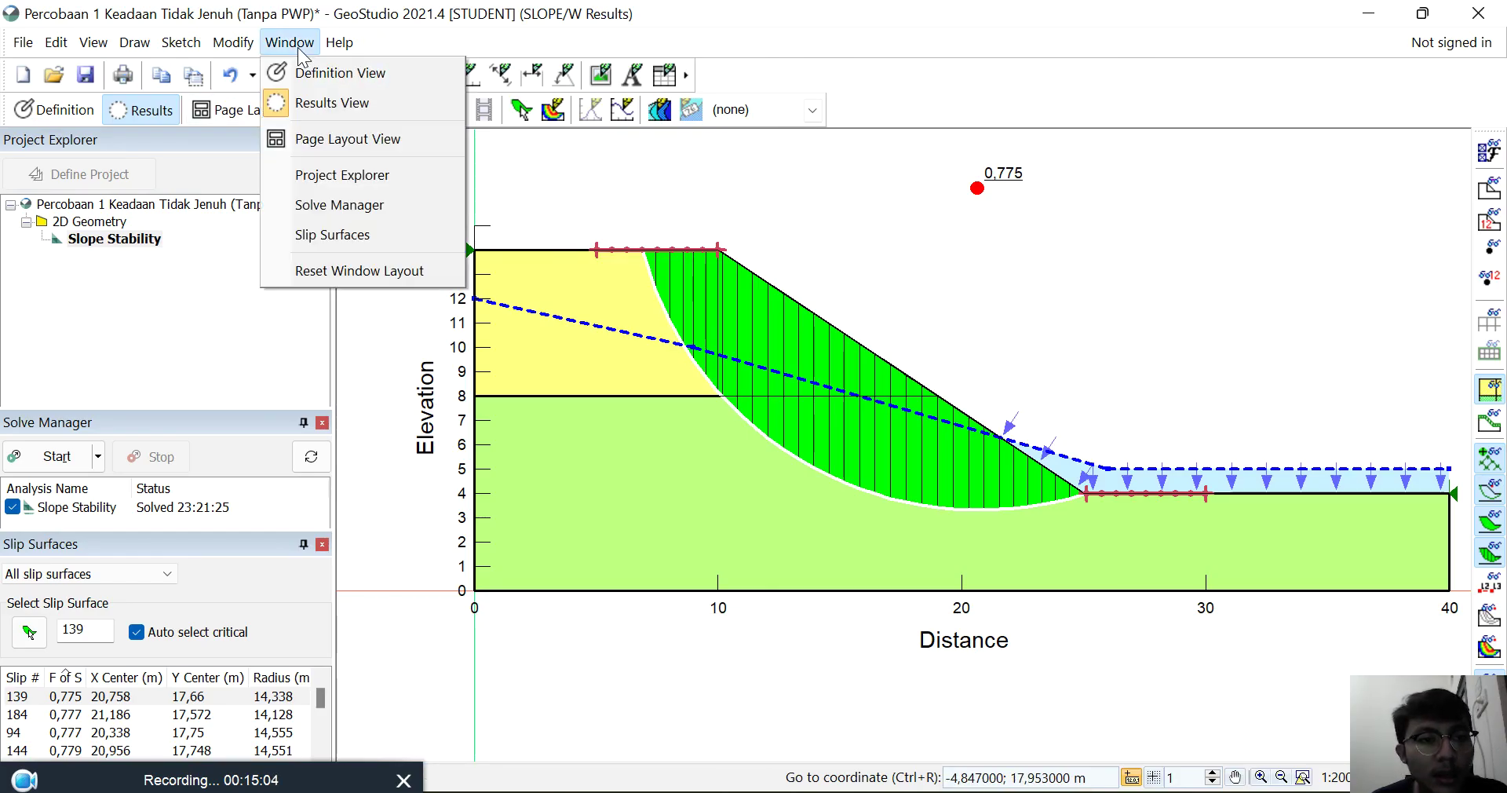
pyautogui.click(331, 135)
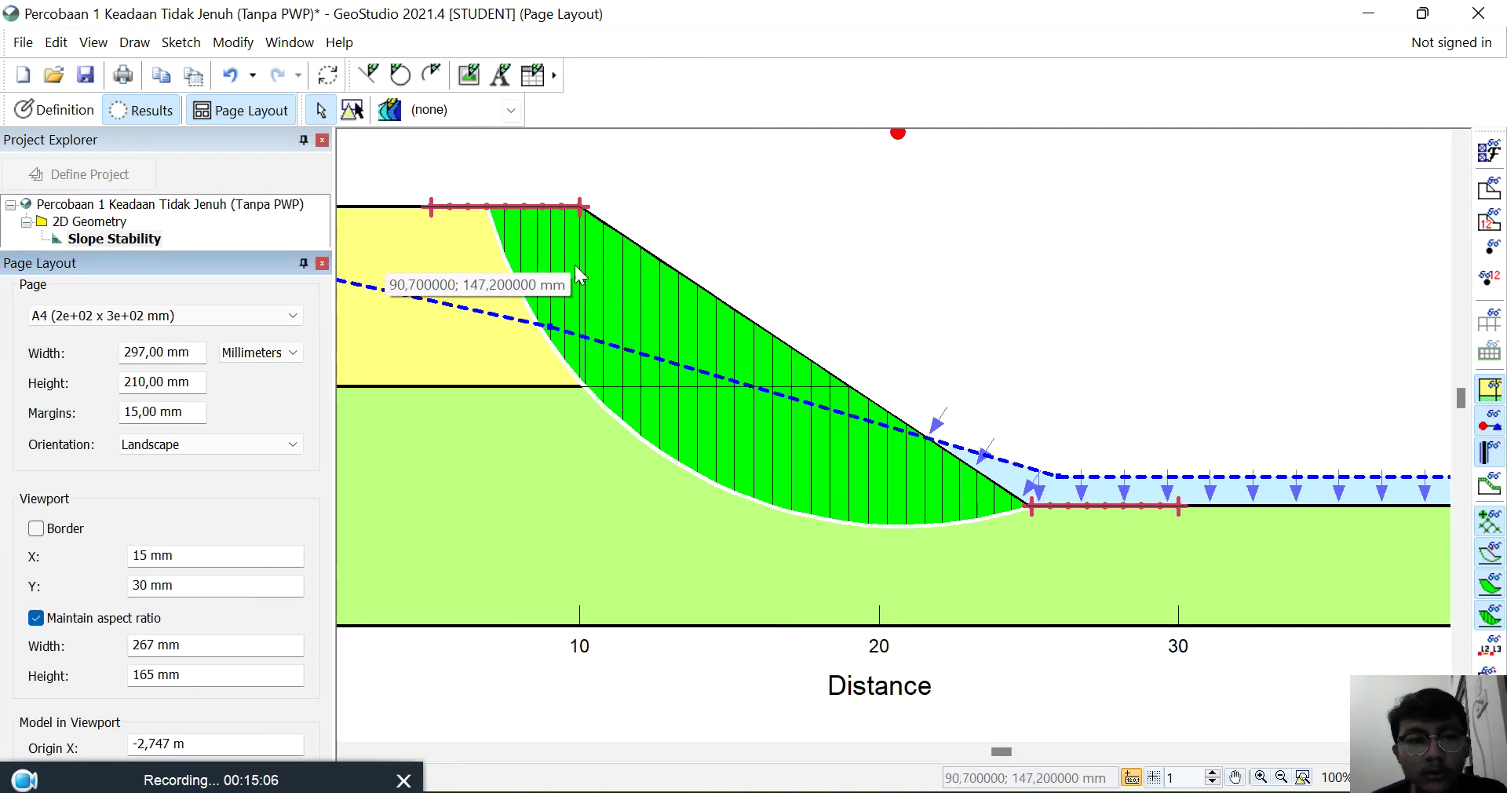
pyautogui.click(22, 42)
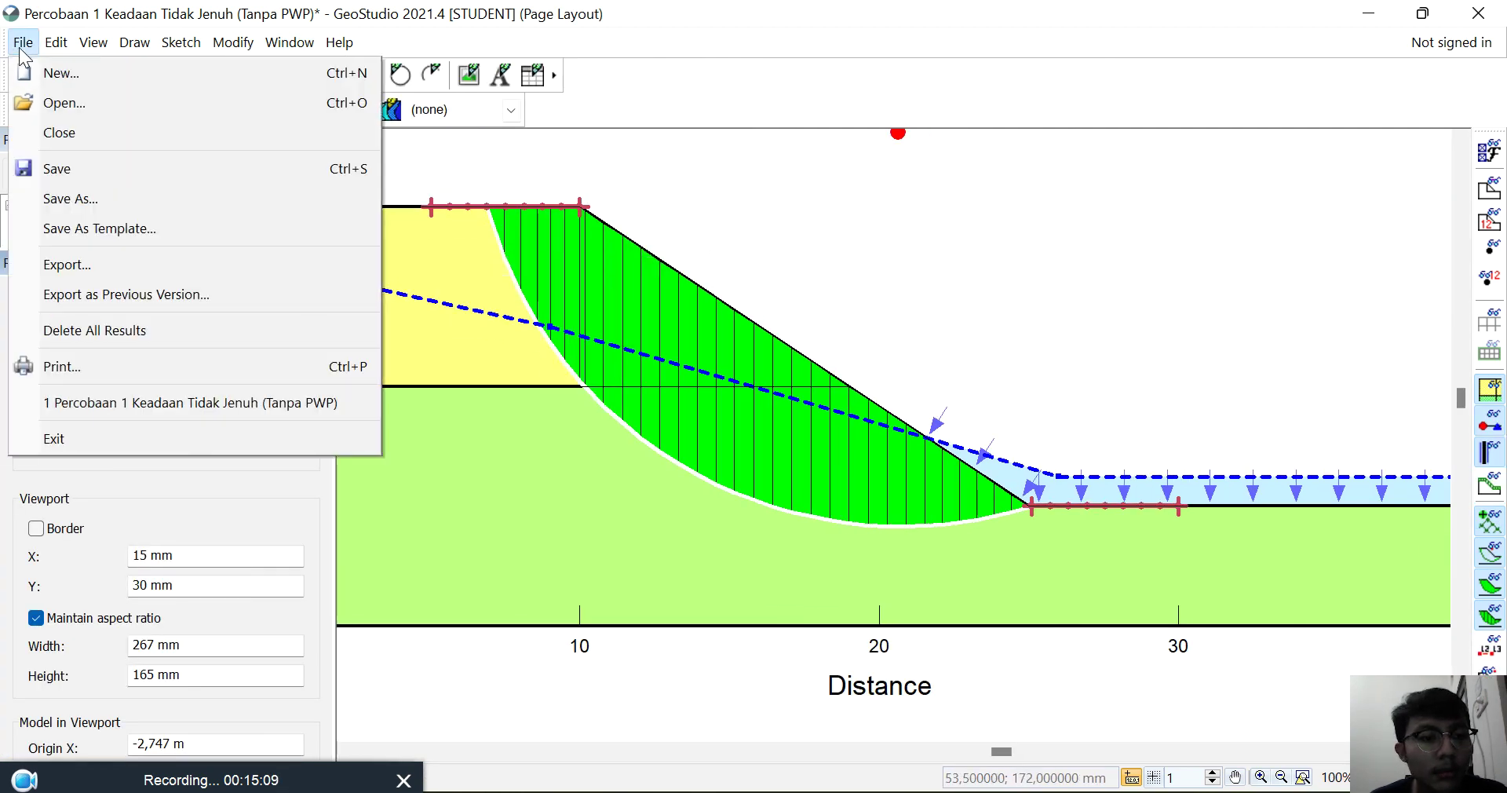
pyautogui.click(134, 265)
pyautogui.click(790, 565)
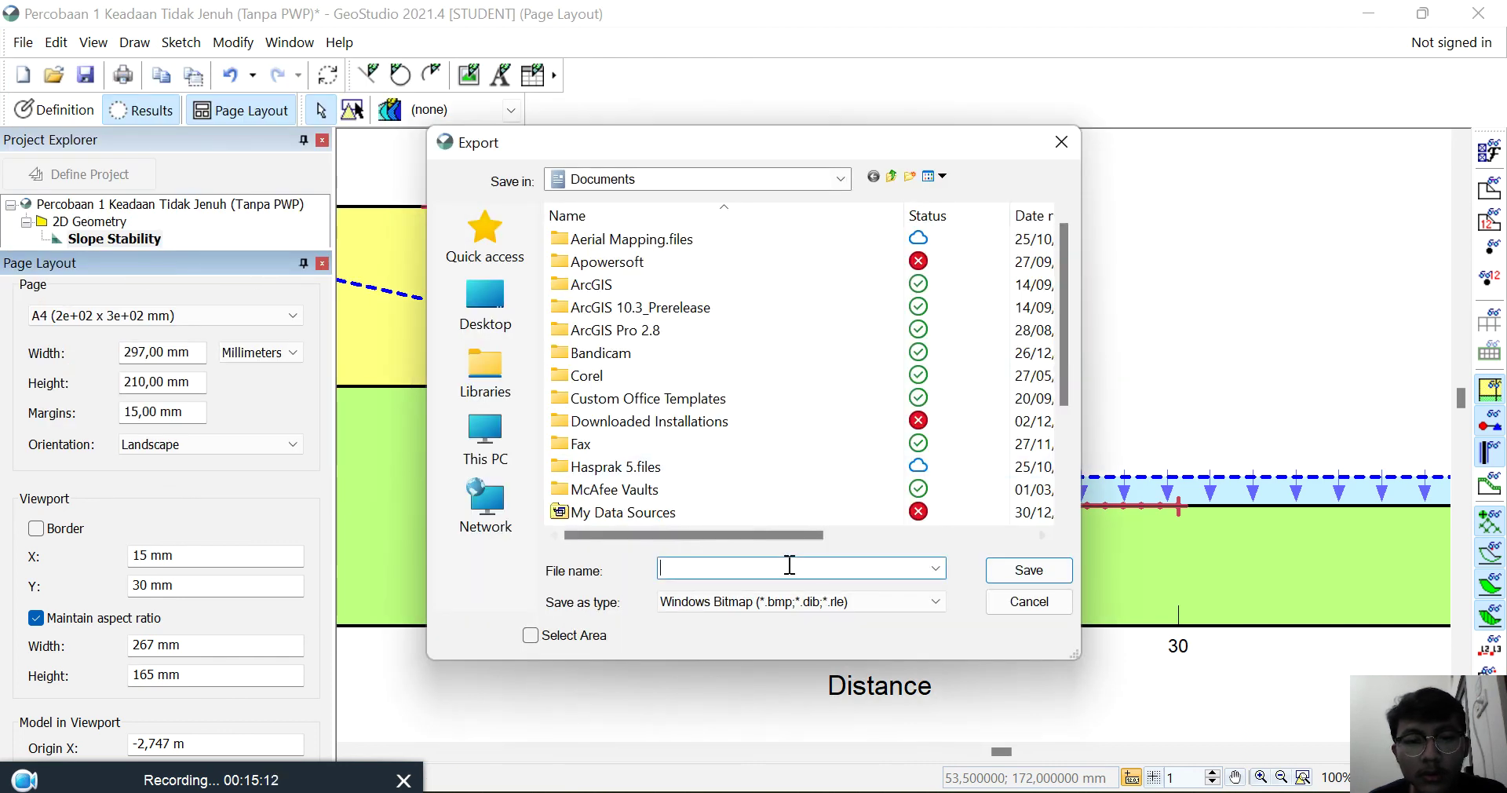
pyautogui.click(811, 605)
pyautogui.click(822, 657)
pyautogui.click(793, 566)
pyautogui.write('Percobaan 2 Keadaan')
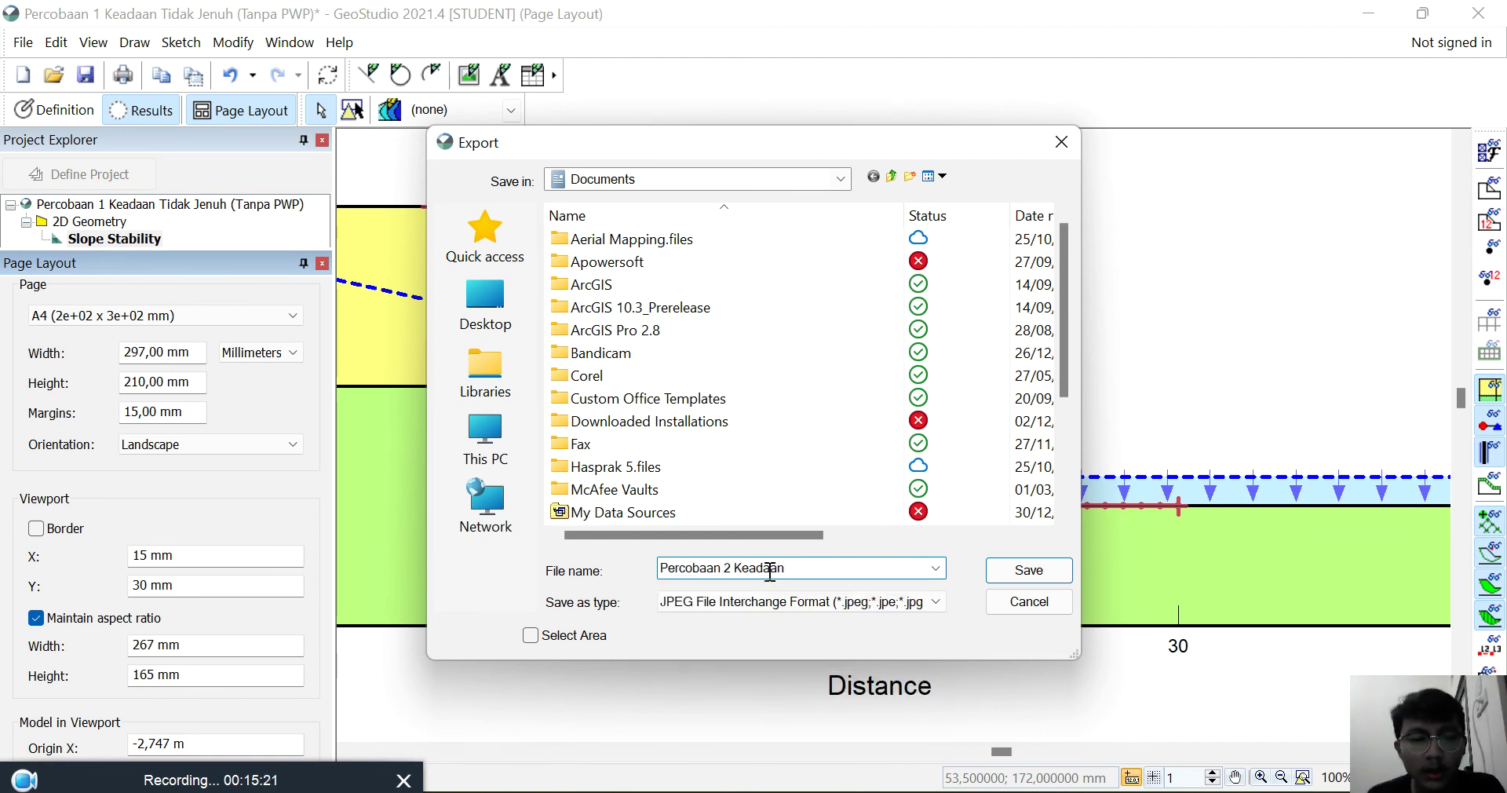
# Step: Copy the wording "jenuh sesuai dengan MAT" from the second task item at the end of the PDF in the browser
pyautogui.hotkey('alt', 'Tab')
pyautogui.click(128, 14)
pyautogui.scroll(-10, 628, 496)
pyautogui.scroll(13, 628, 496)
pyautogui.scroll(-10, 628, 496)
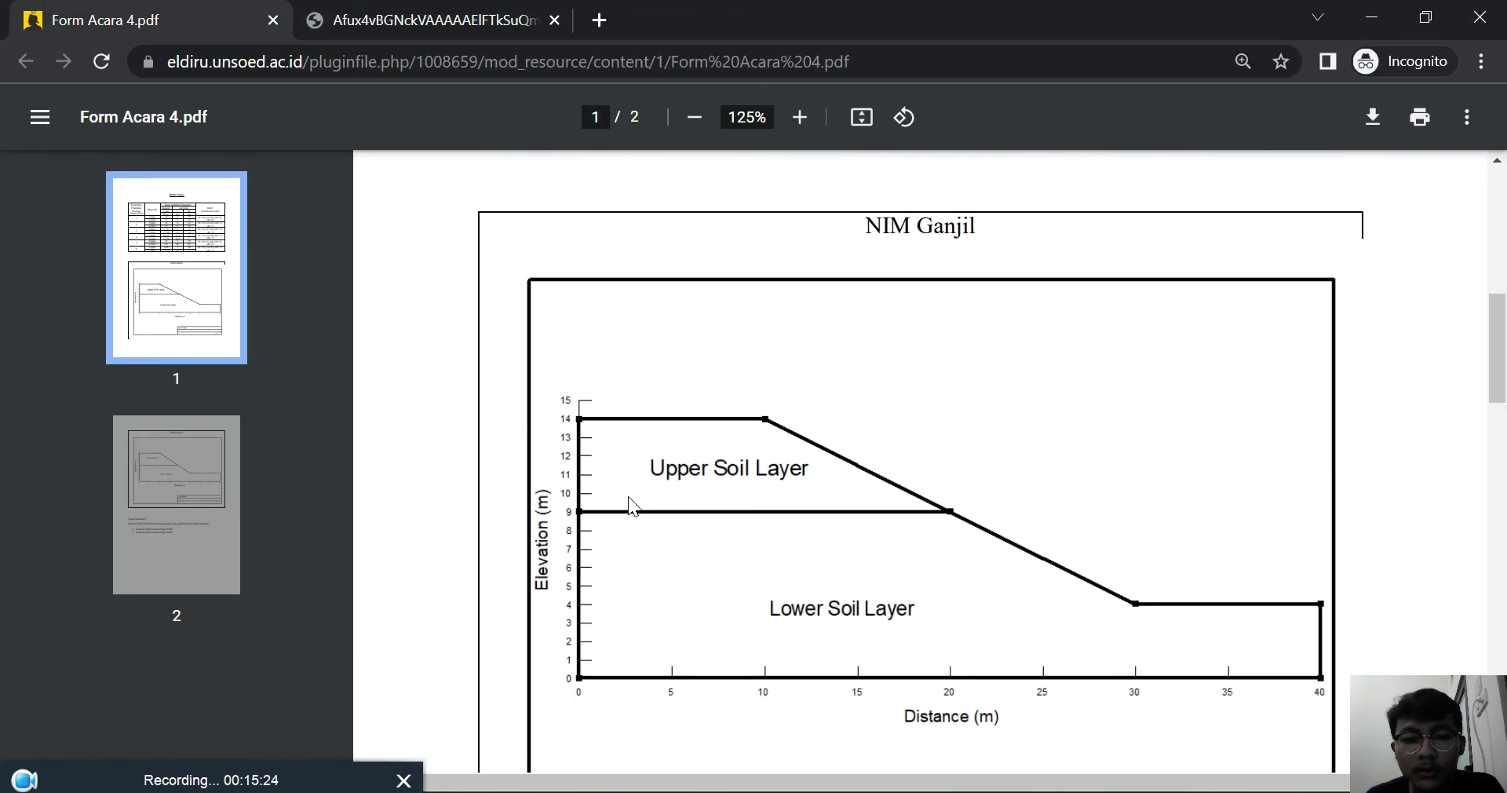
pyautogui.scroll(-18, 628, 496)
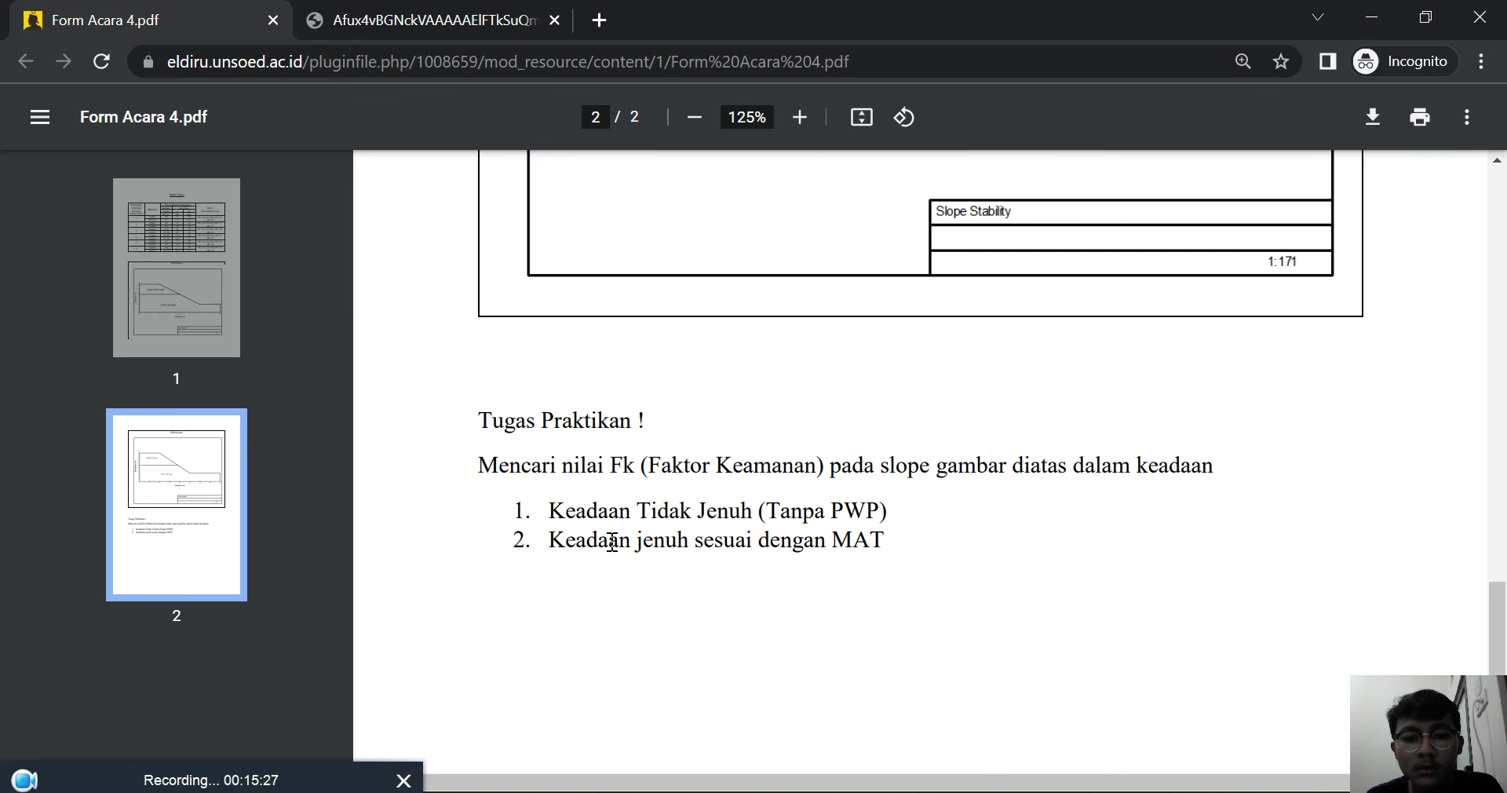
pyautogui.moveTo(636, 540); pyautogui.dragTo(894, 541)
pyautogui.hotkey('ctrl', 'c')
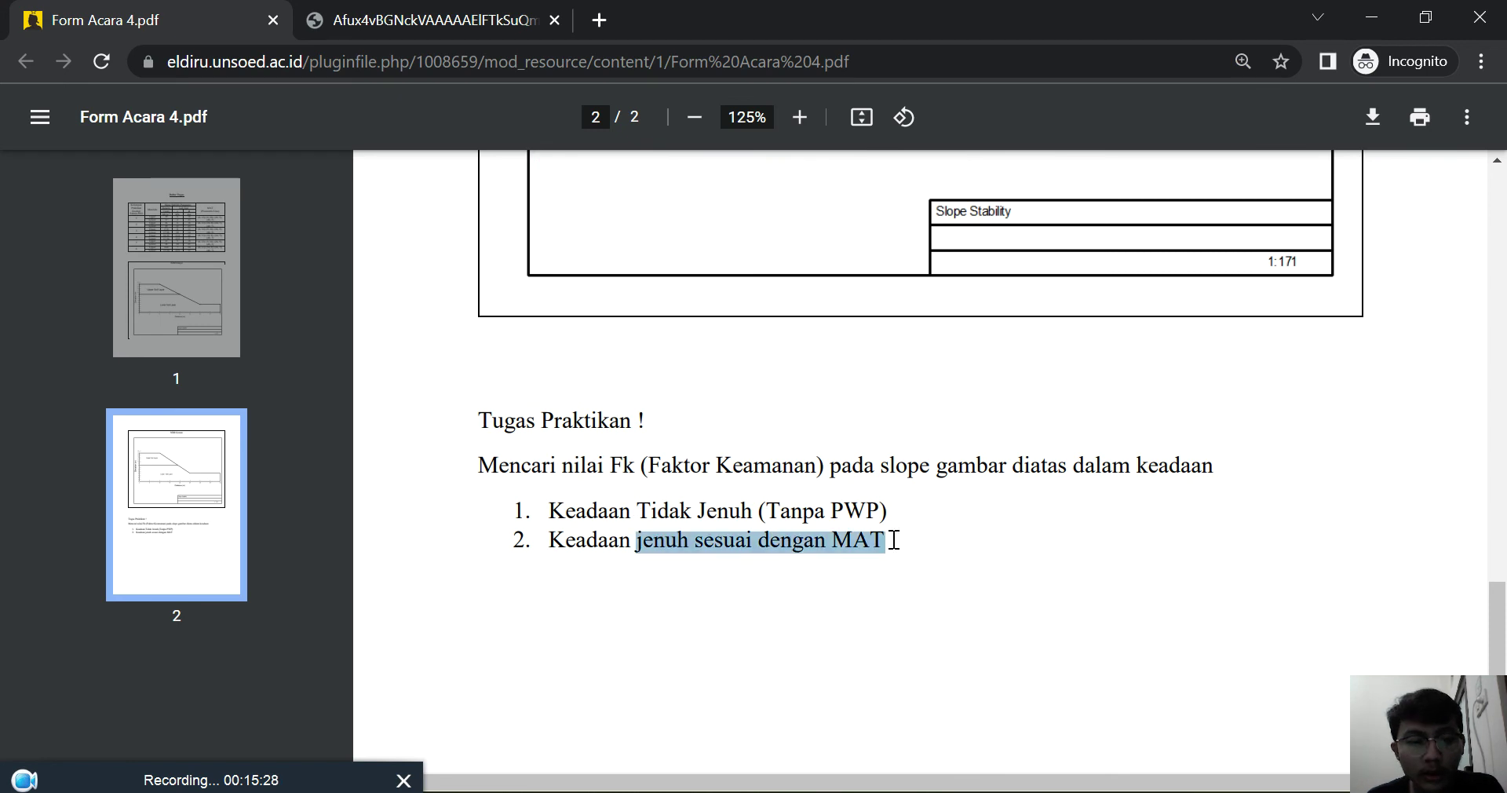
# Step: In GeoStudio, complete the export file name as "Percobaan 2 Keadaan Jenuh Sesuai dengan MAT" and save the image at 1000 by 707 pixels
pyautogui.click(890, 788)
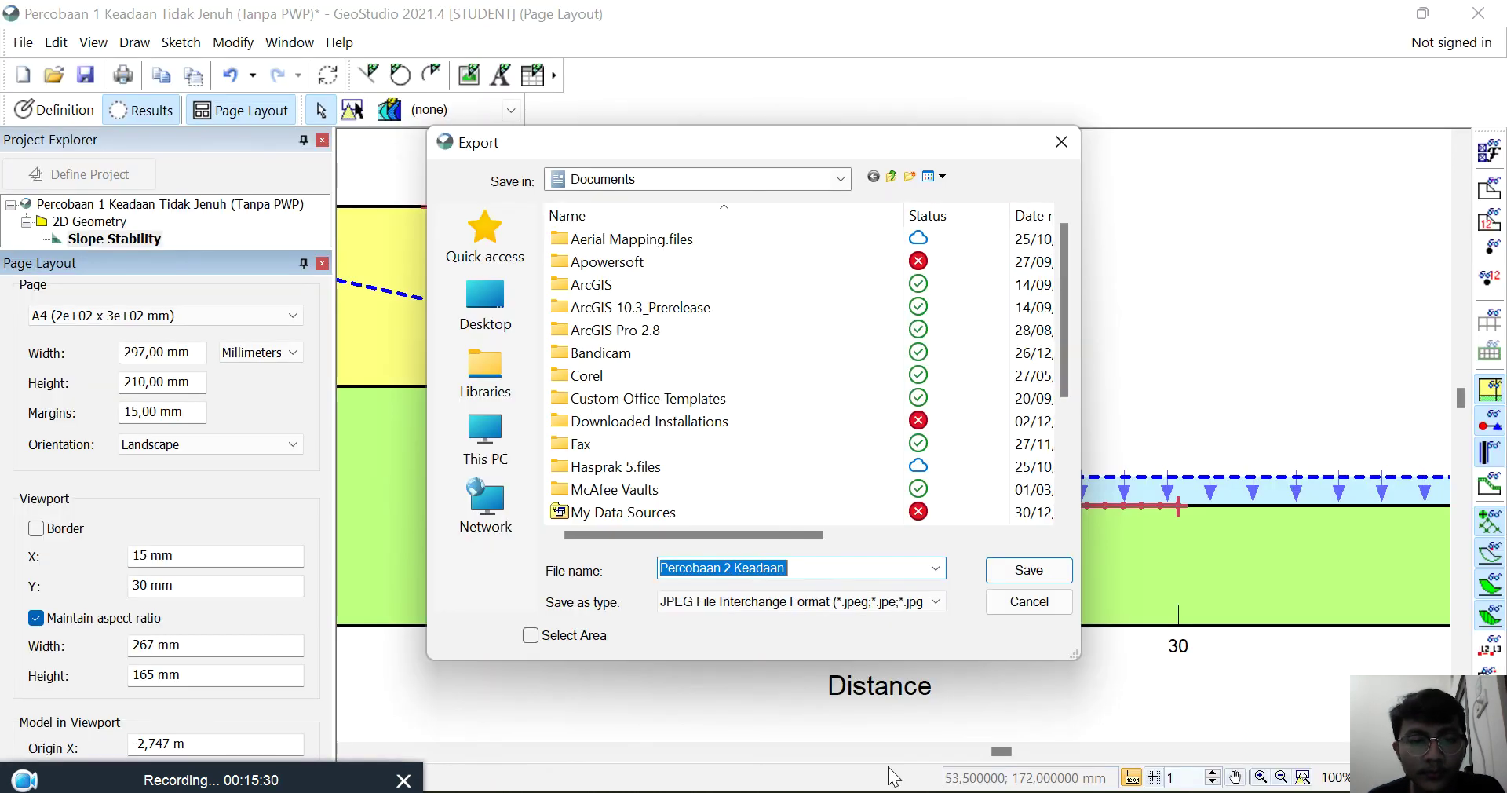
pyautogui.click(819, 572)
pyautogui.hotkey('ctrl', 'v')
pyautogui.click(791, 569)
pyautogui.press('BackSpace')
pyautogui.press('BackSpace')
pyautogui.write('Je')
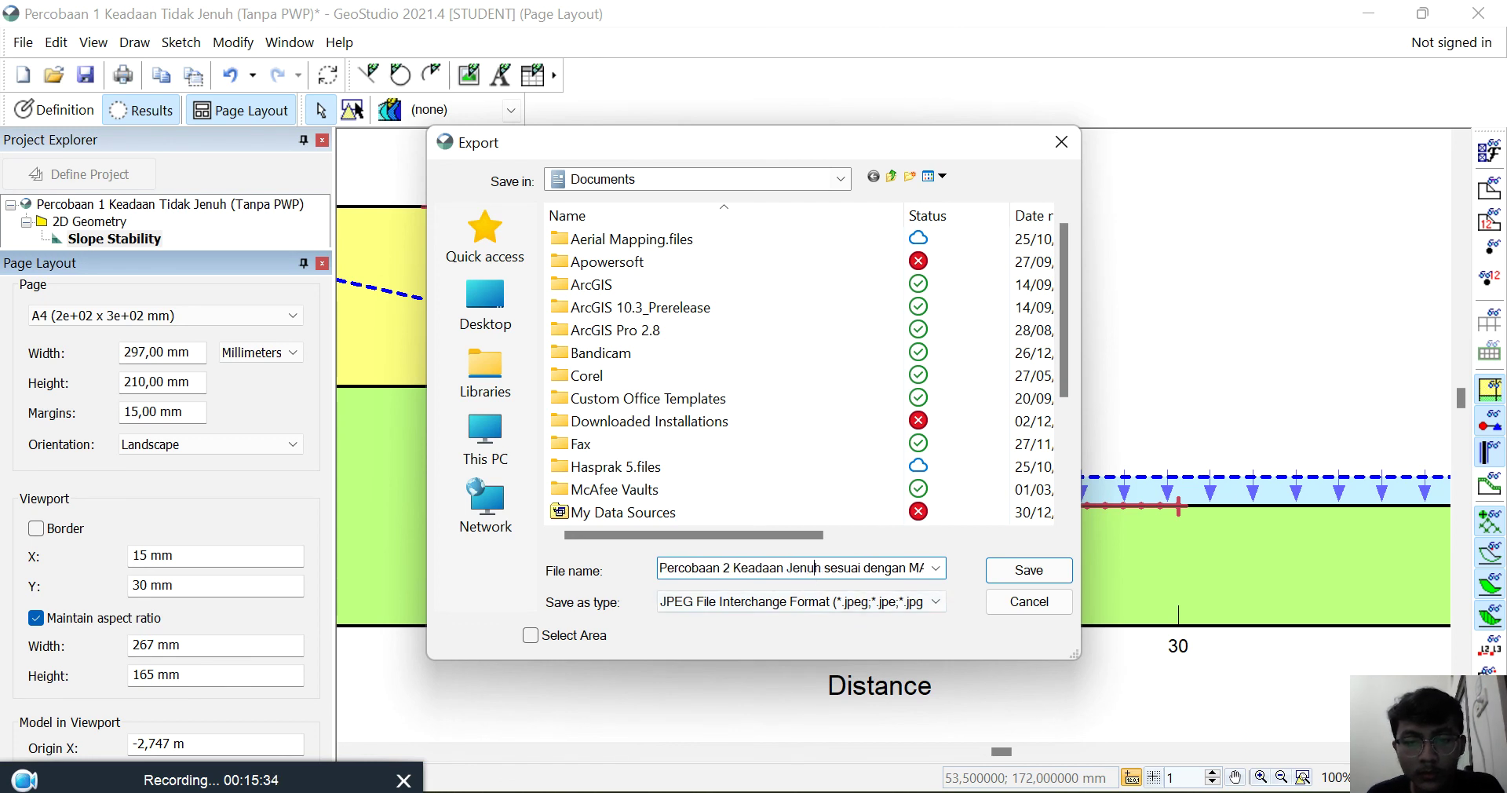
pyautogui.press('BackSpace')
pyautogui.write('S')
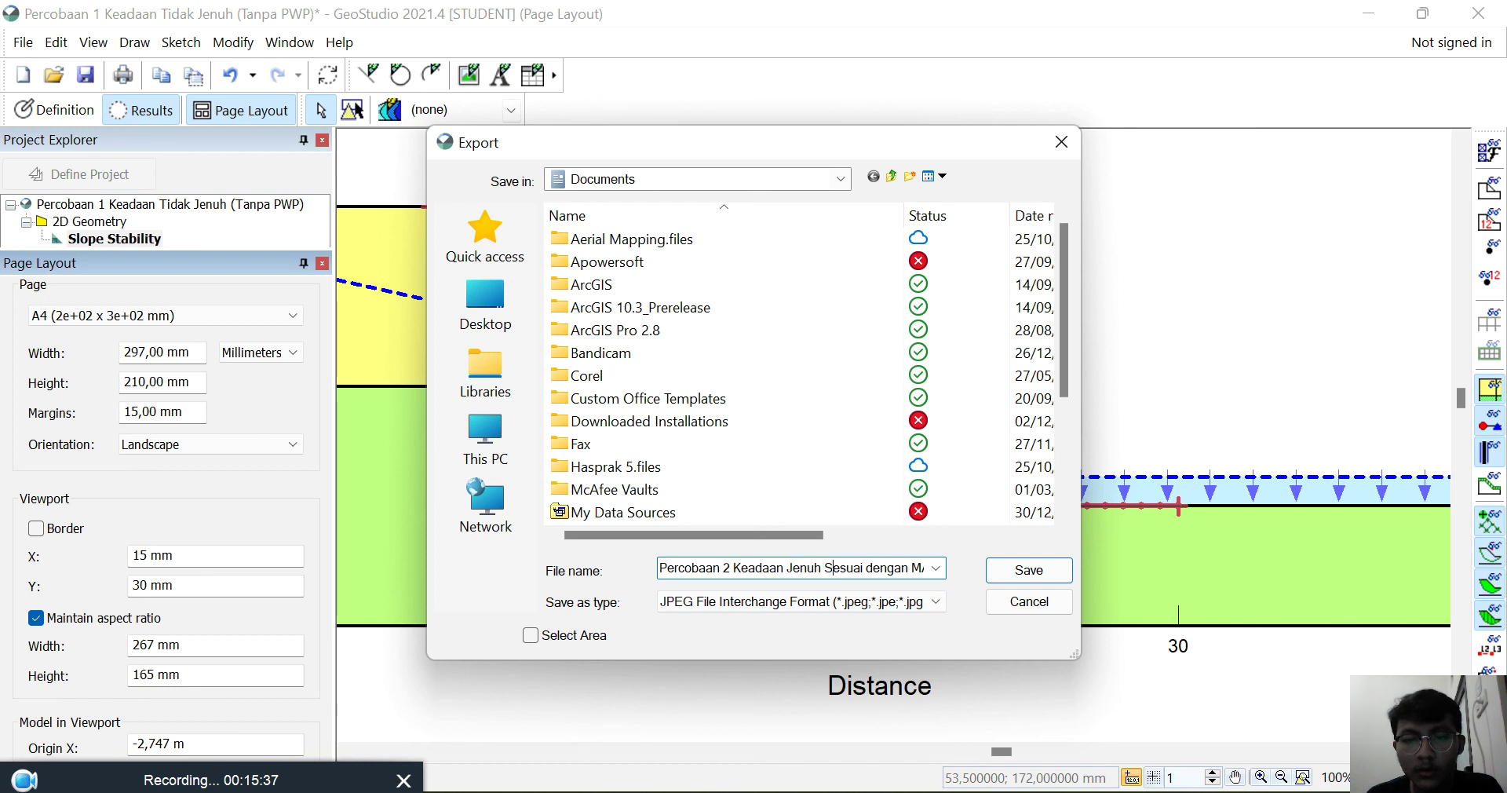
pyautogui.click(1029, 570)
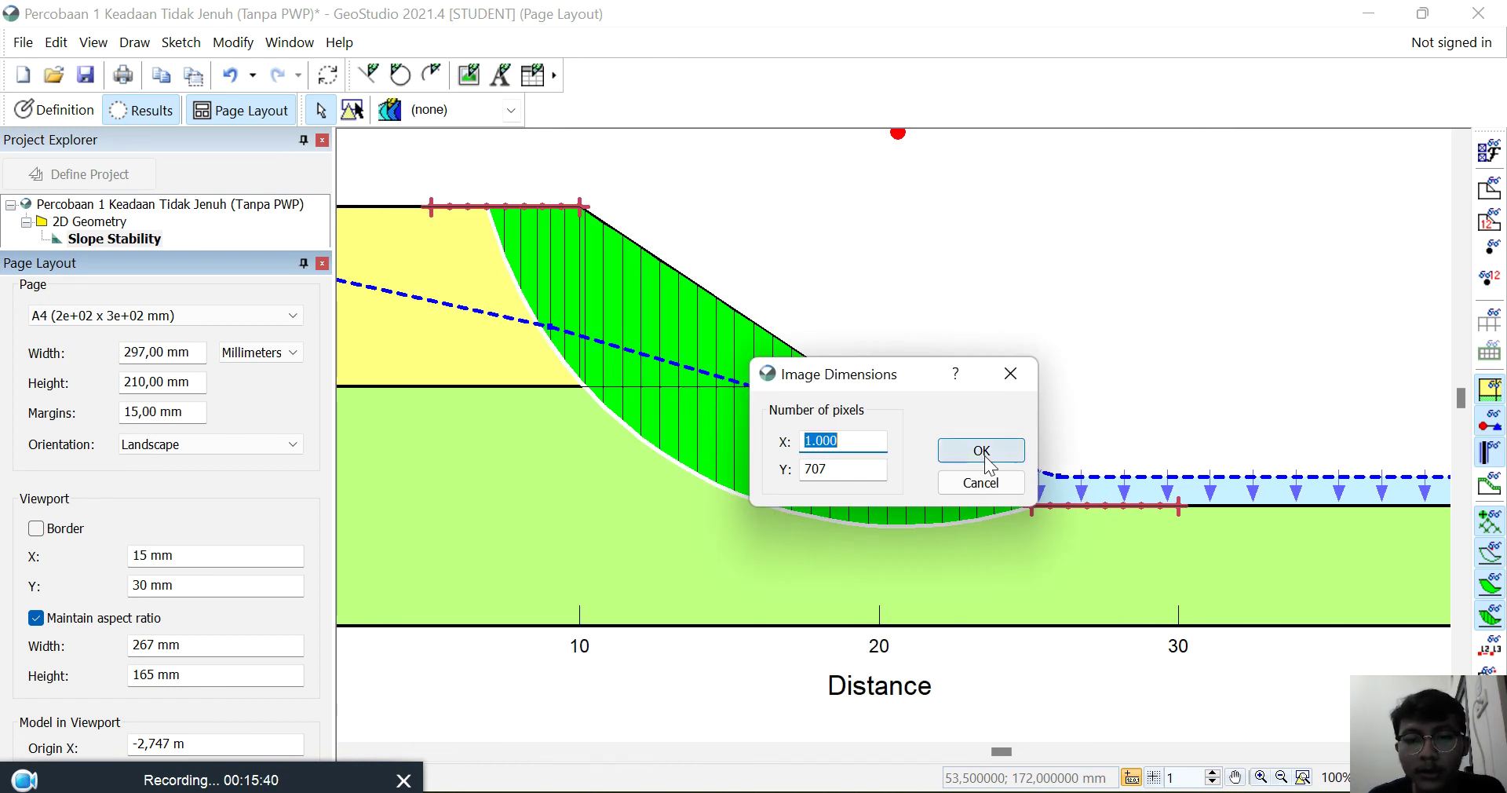
pyautogui.click(982, 449)
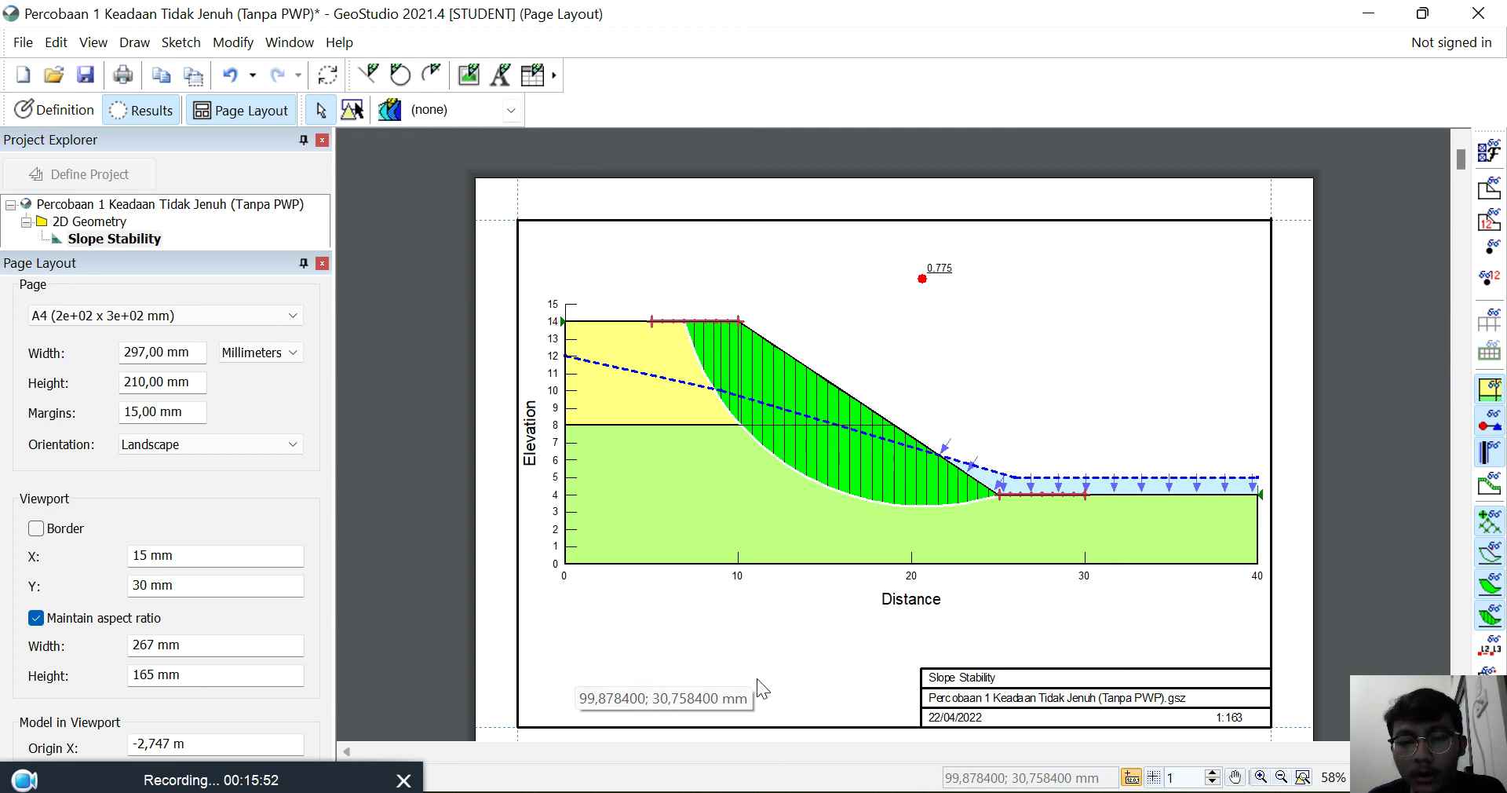
pyautogui.hotkey('alt', 'Tab')
pyautogui.hotkey('alt', 'Tab')
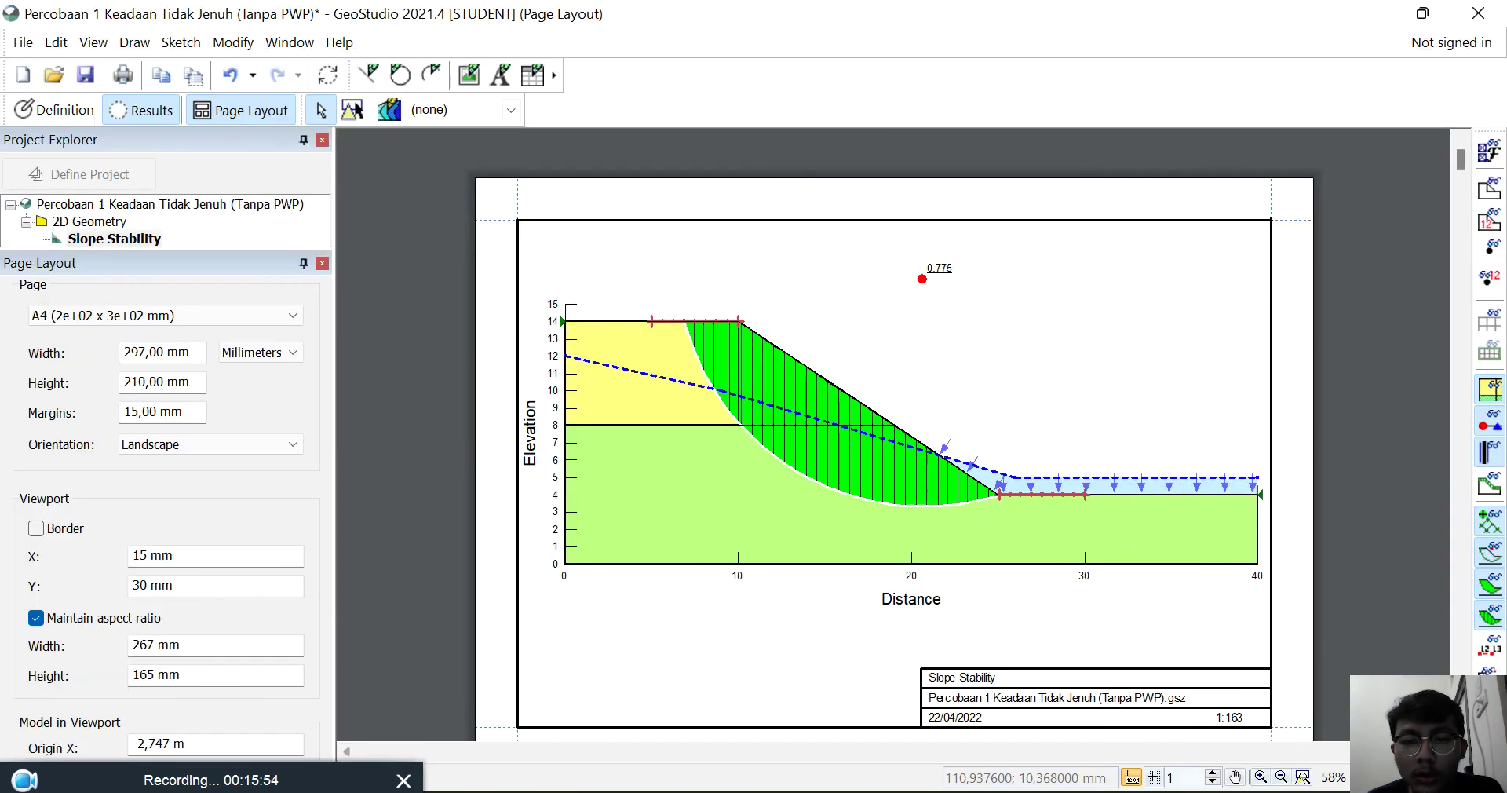
pyautogui.hotkey('alt', 'Tab')
pyautogui.hotkey('alt', 'Tab')
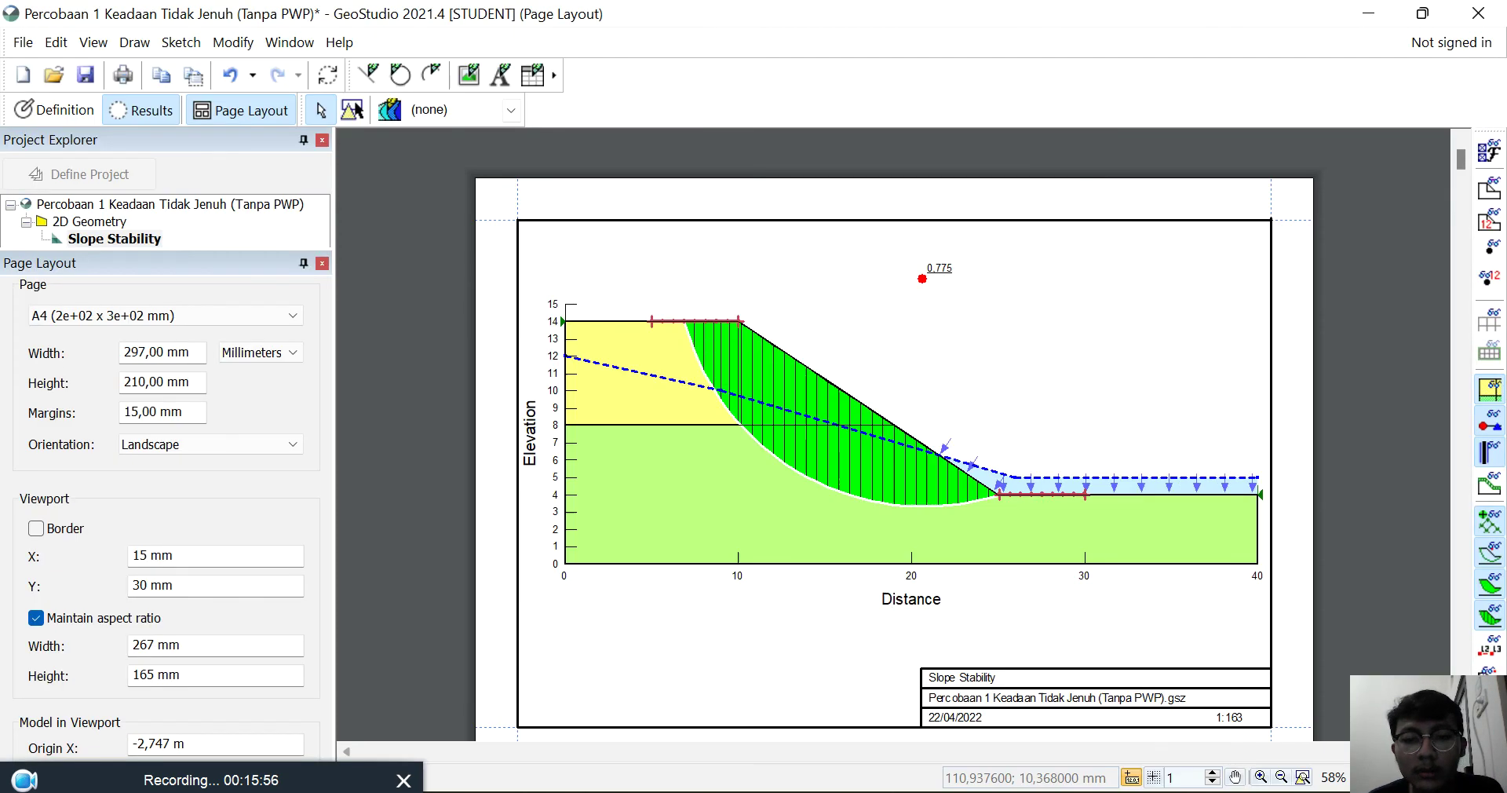